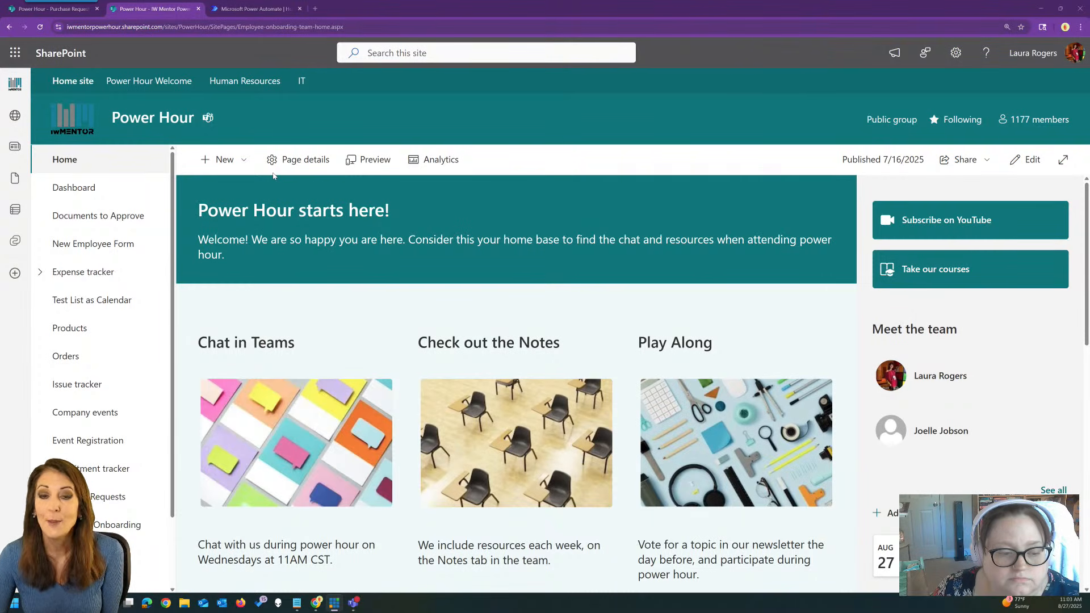
Create a list from the Travel requests template and name it 'Travel requests 8-27'.
left_click(223, 161)
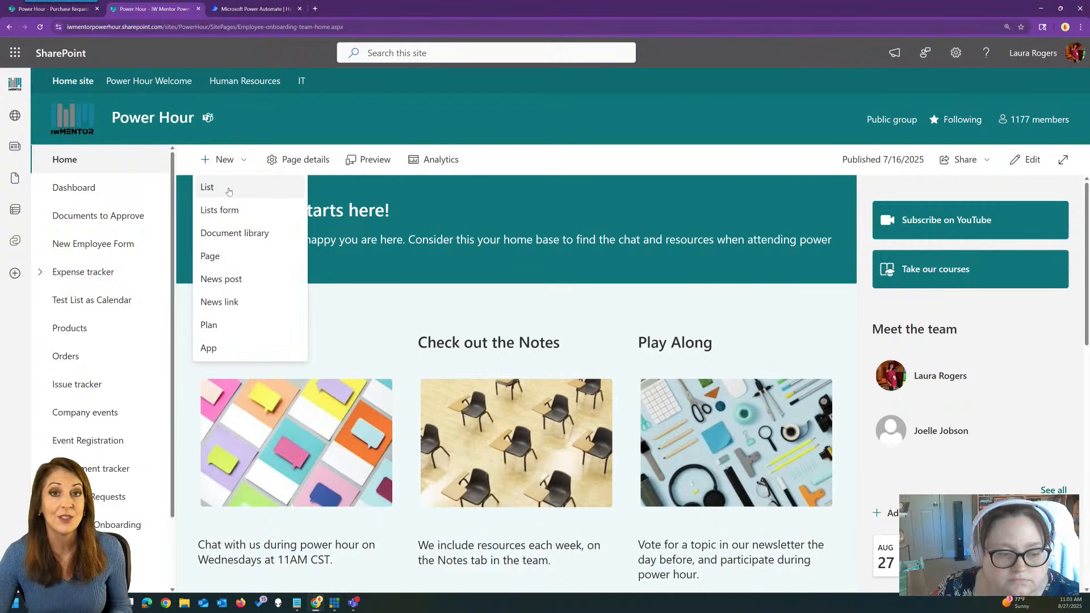
left_click(229, 191)
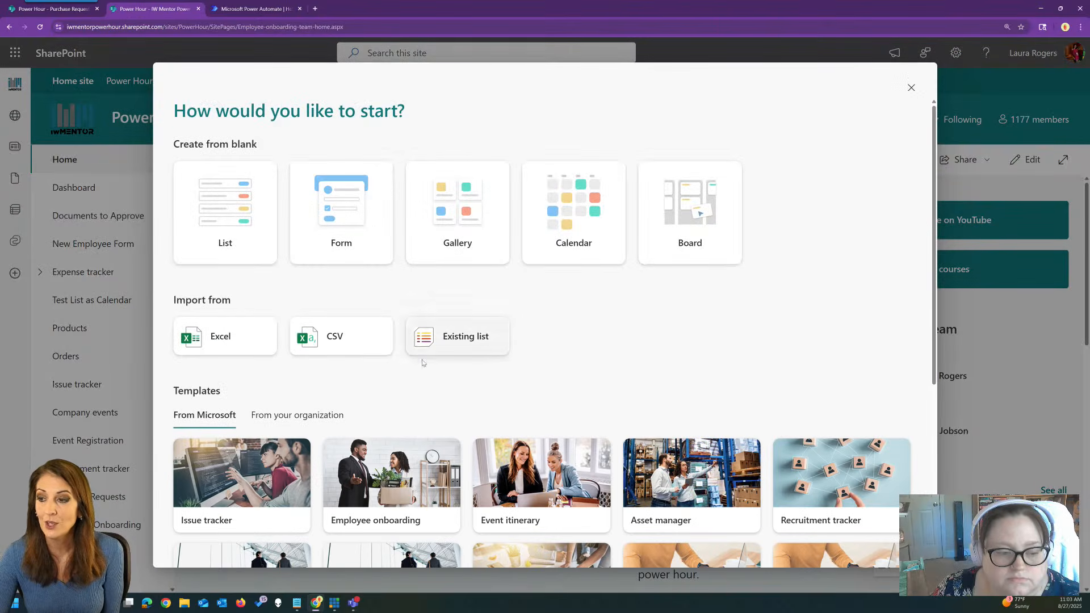
scroll(682, 353, "down", 3)
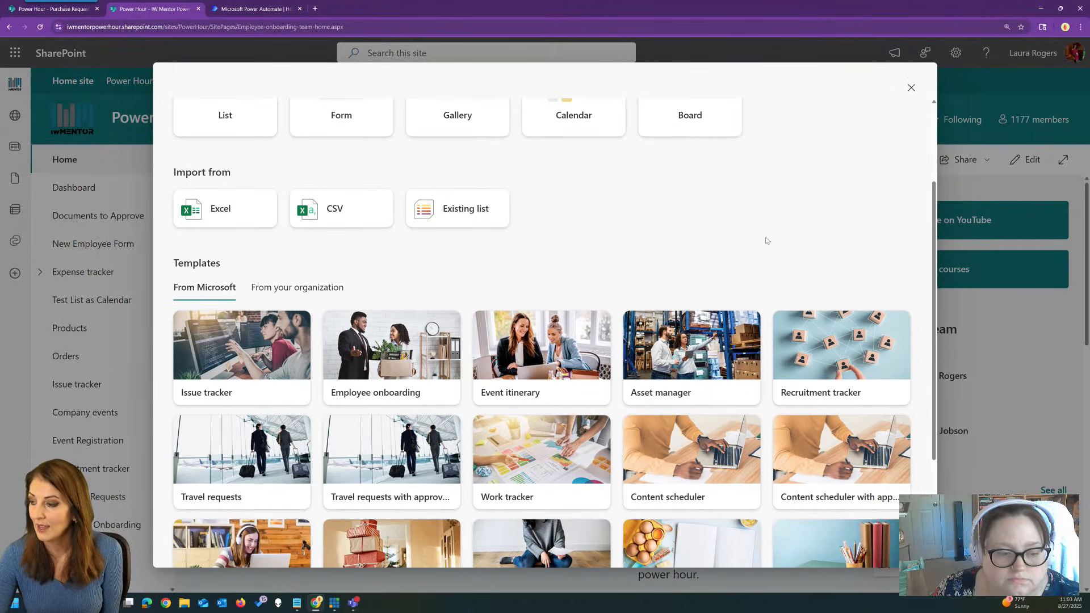
scroll(662, 214, "down", 3)
left_click(234, 327)
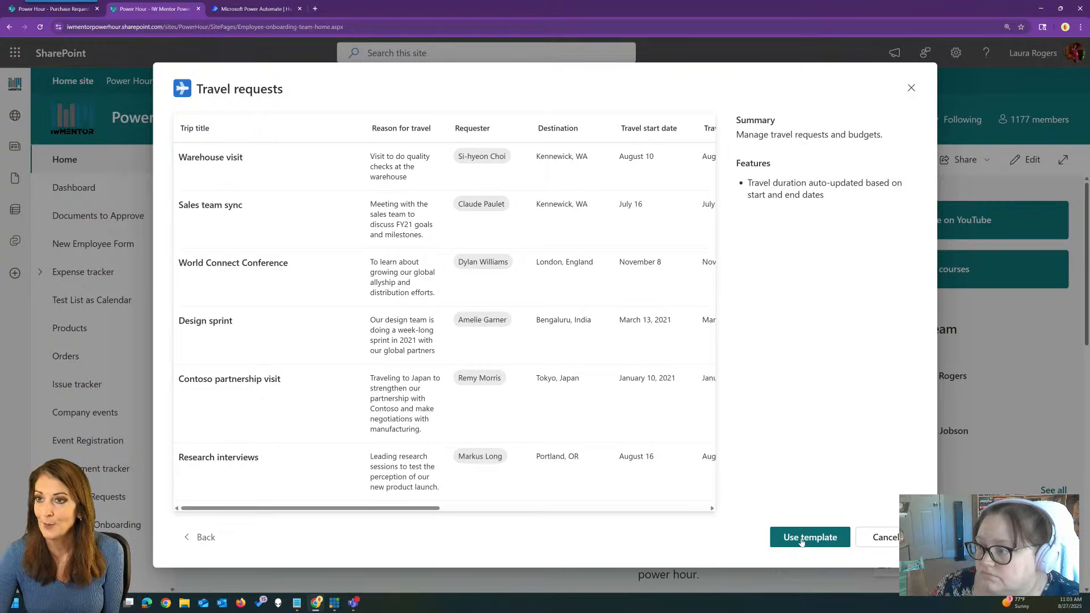
left_click(801, 537)
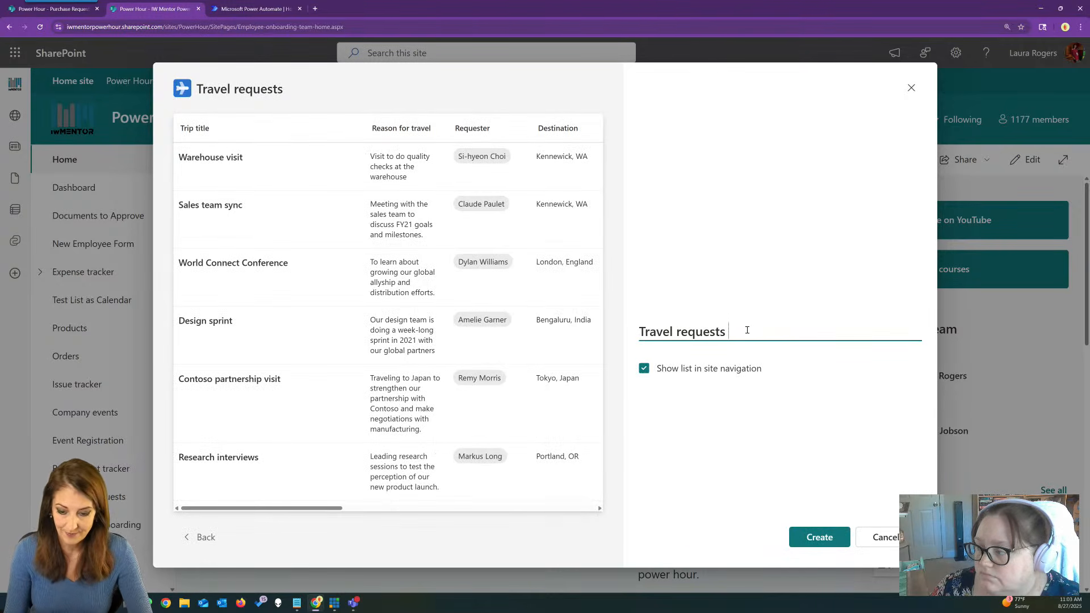
type("8-27")
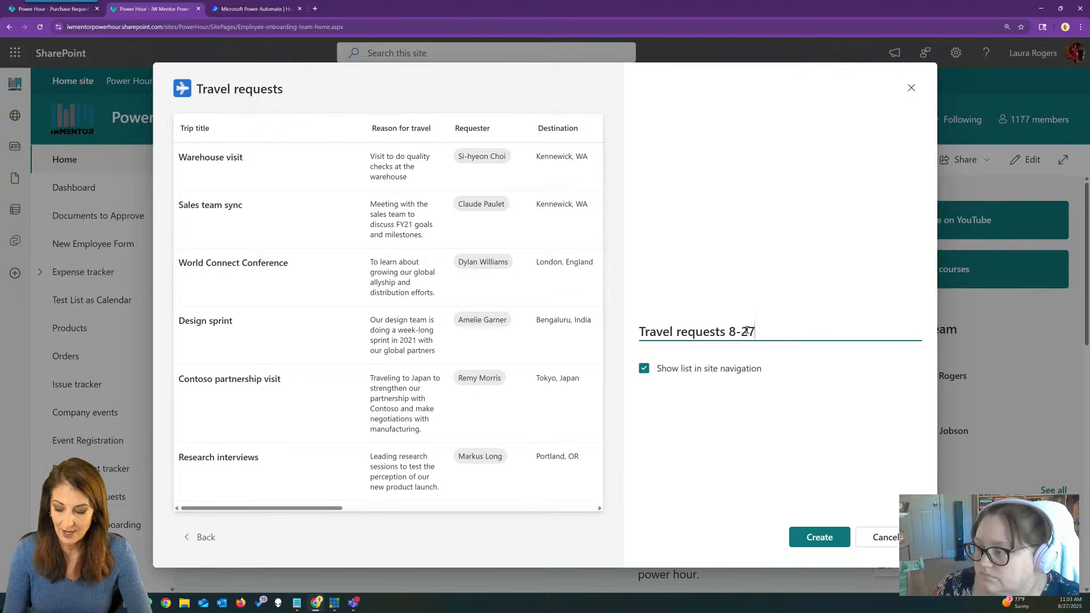
left_click(814, 536)
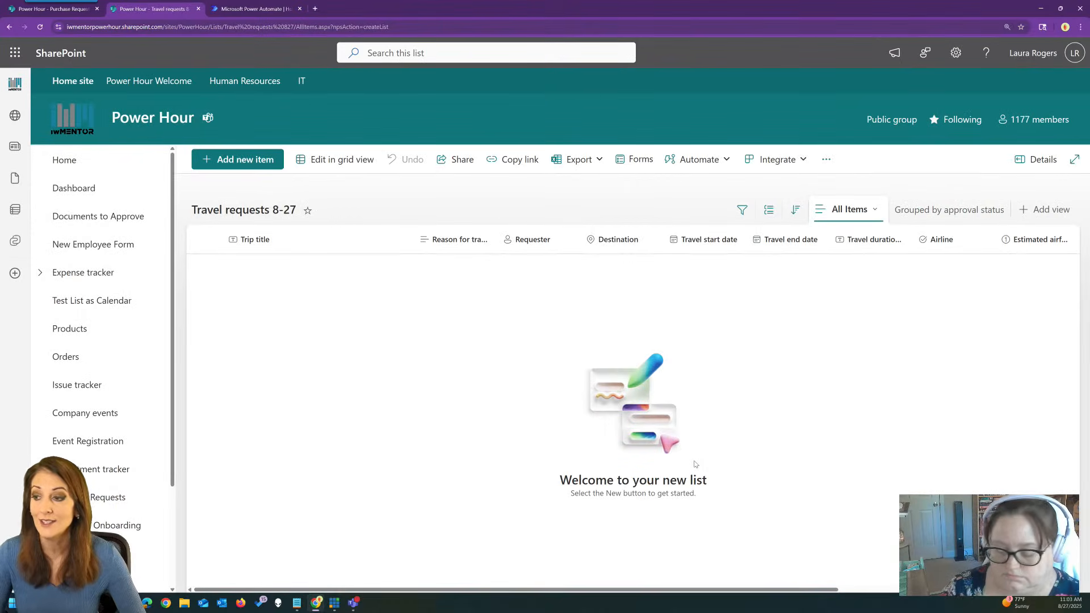
Stop the Travel requests 8-27 list from inheriting the site's permissions.
left_click(955, 52)
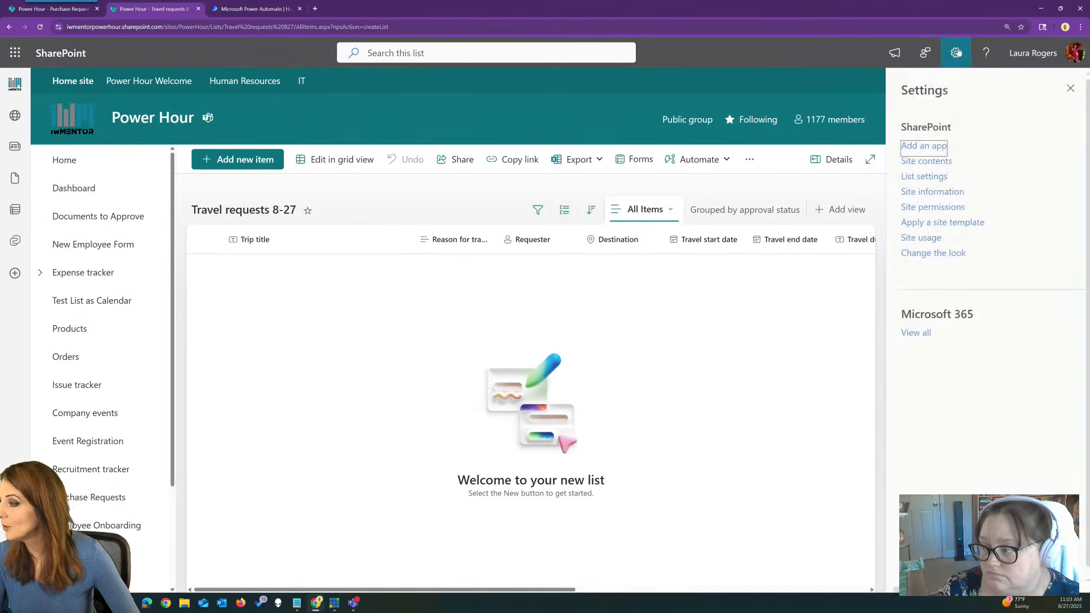
left_click(919, 176)
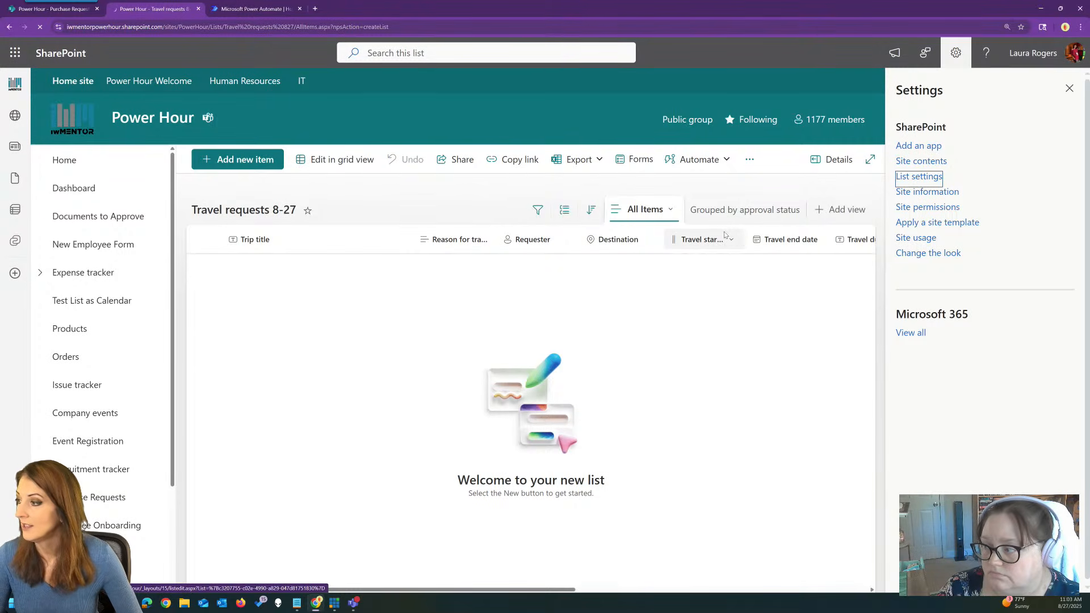
left_click(500, 283)
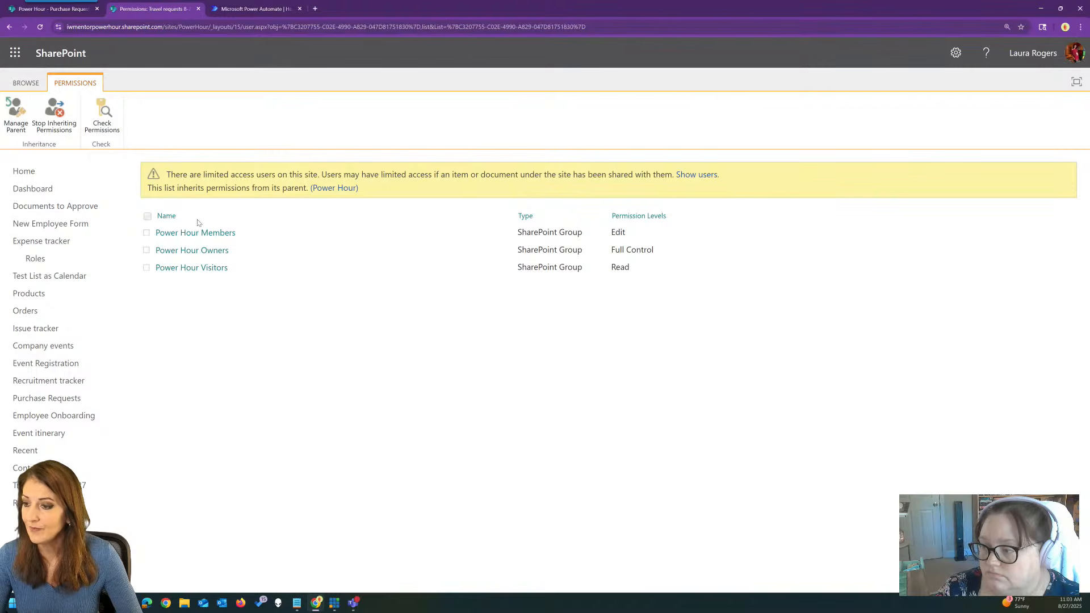
left_click(57, 119)
left_click(583, 98)
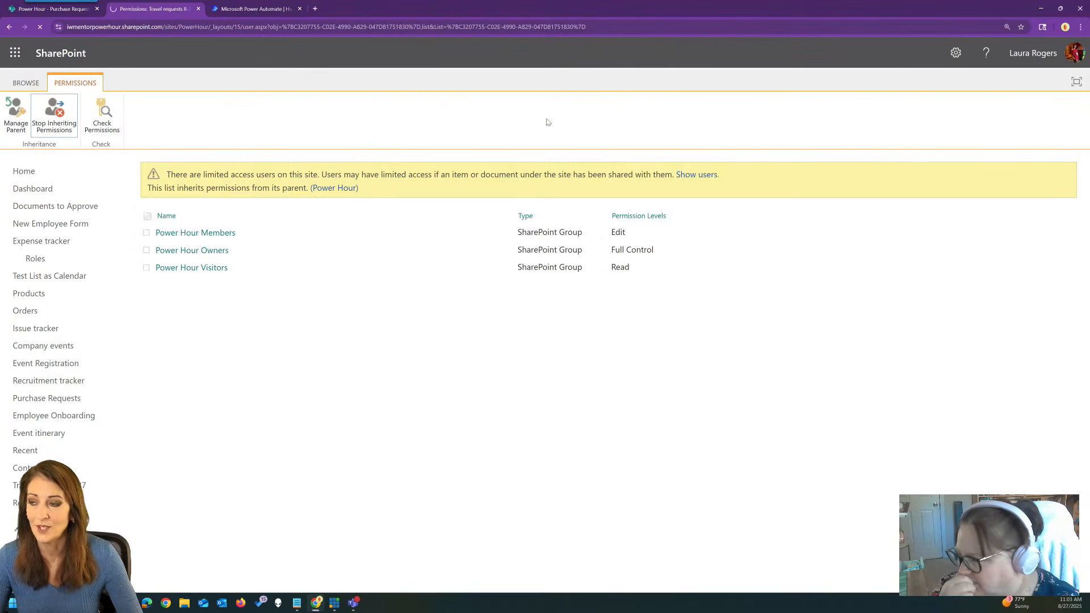
Change Power Hour Members from Edit to Contribute, then return to the list.
left_click(150, 221)
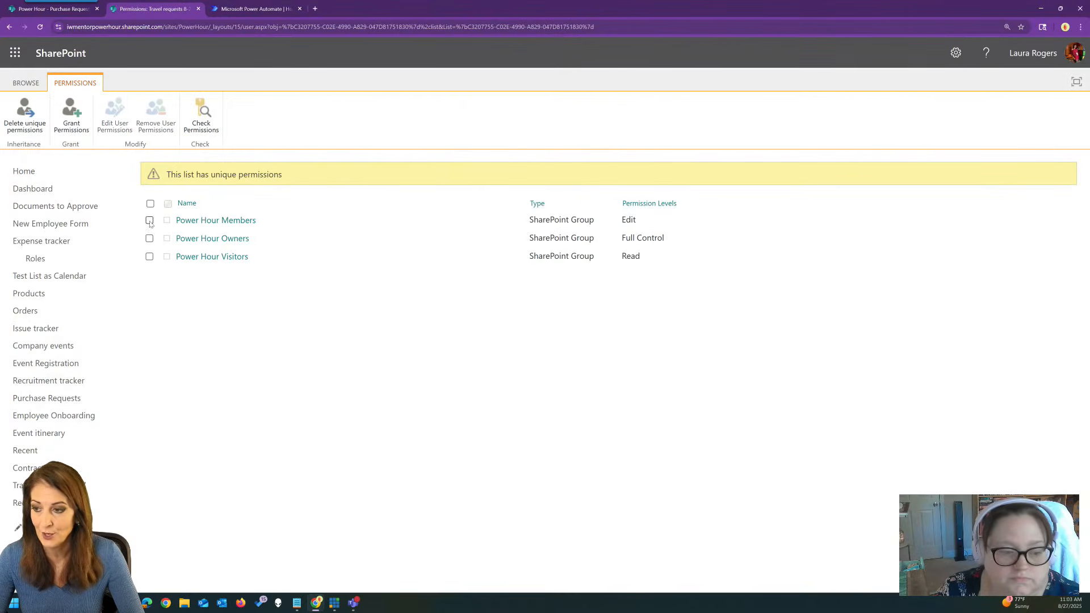
left_click(117, 122)
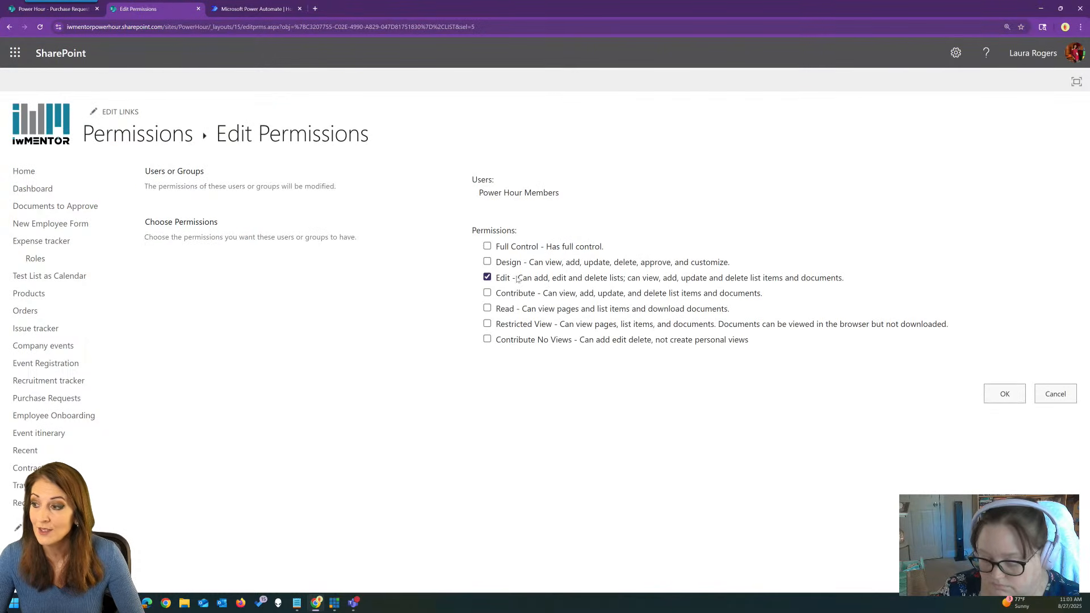
left_click(487, 278)
left_click(487, 293)
left_click(1005, 393)
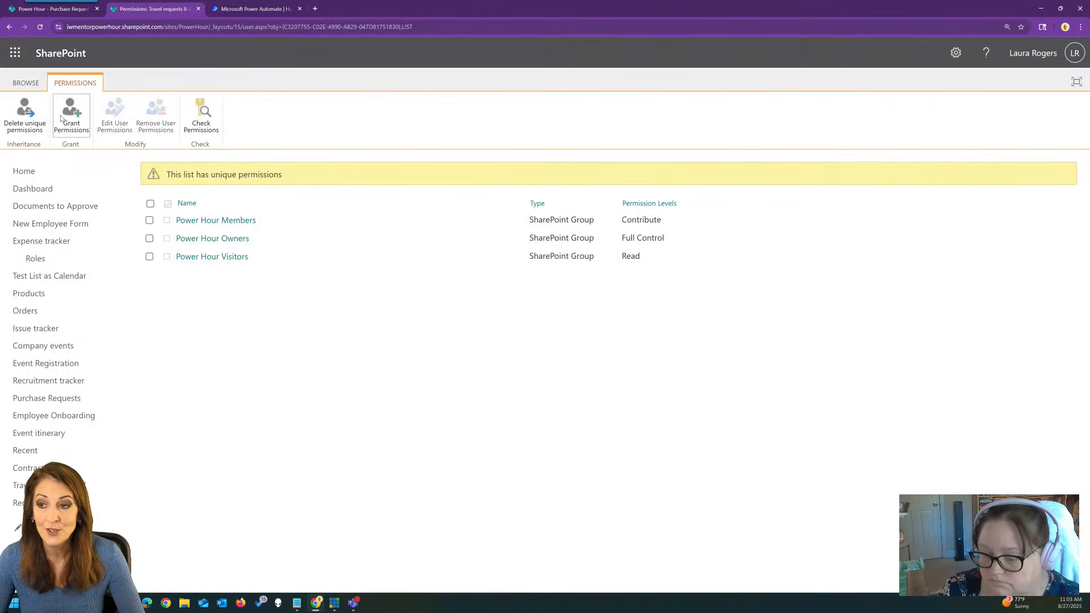
left_click(26, 83)
left_click(119, 139)
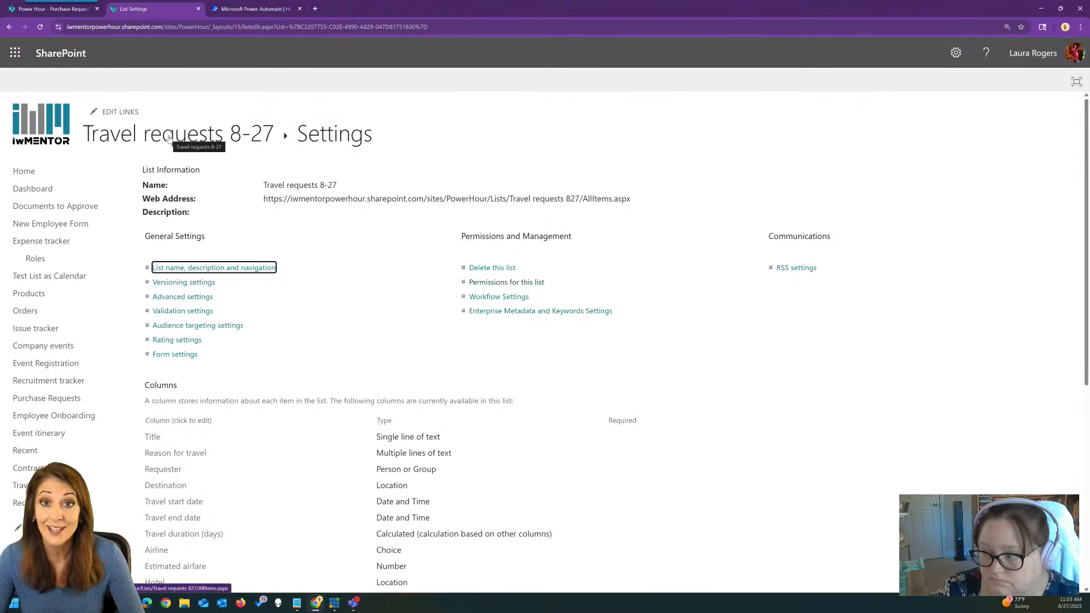
left_click(169, 136)
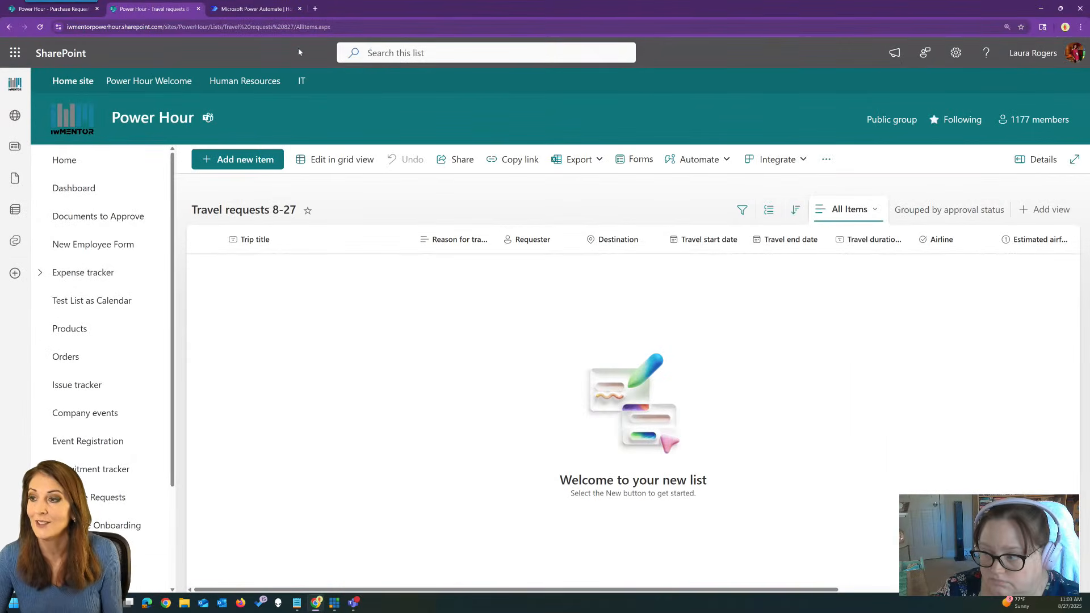
Start a new travel item titled Atlanta, entering the travel reason and choosing the requester.
left_click(330, 28)
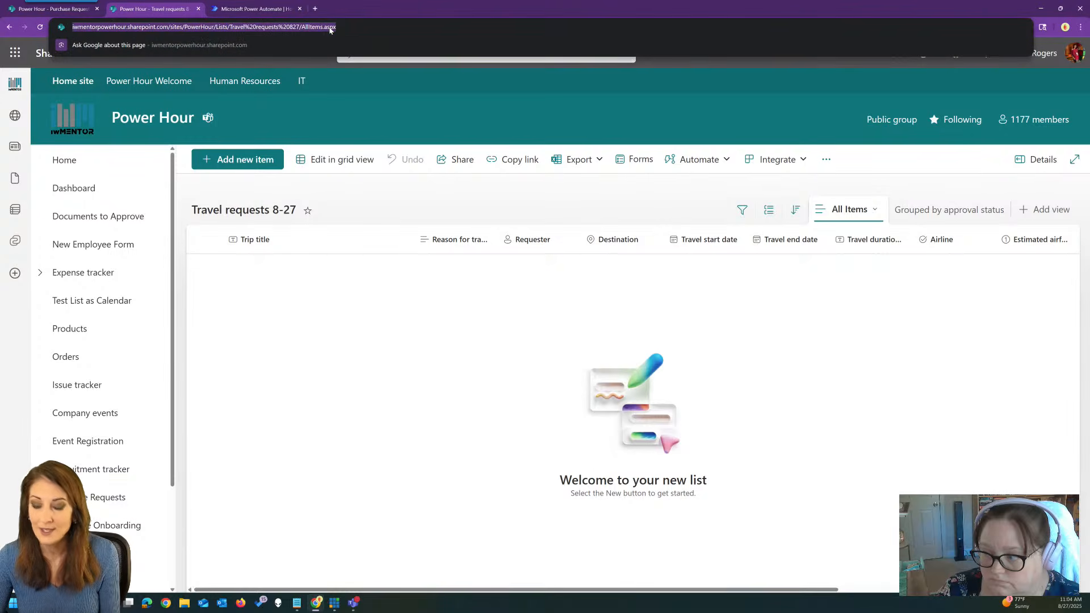
key("alt+Tab")
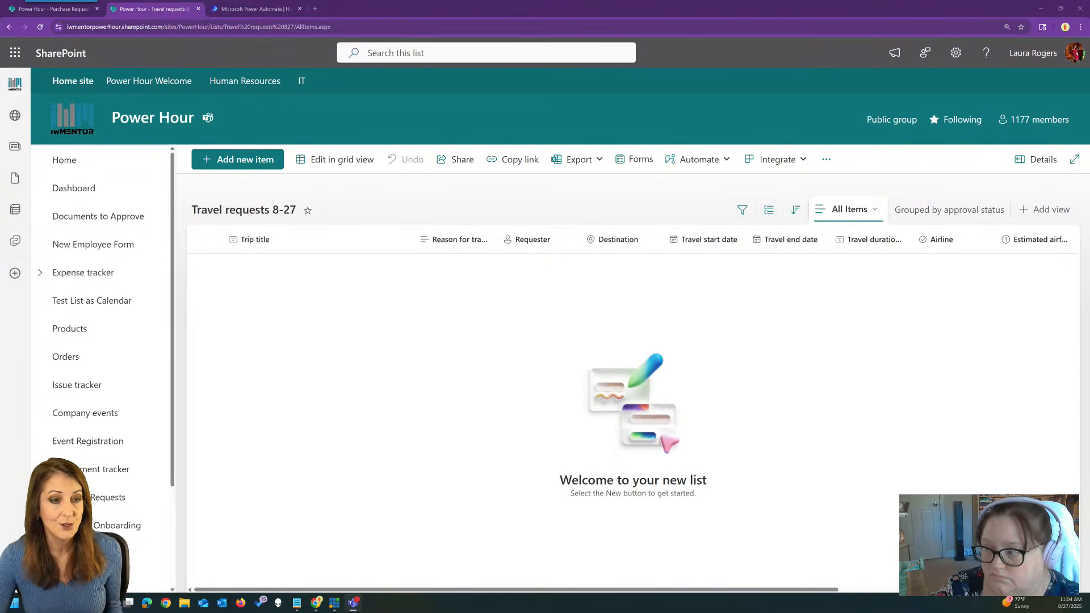
key("alt+Tab")
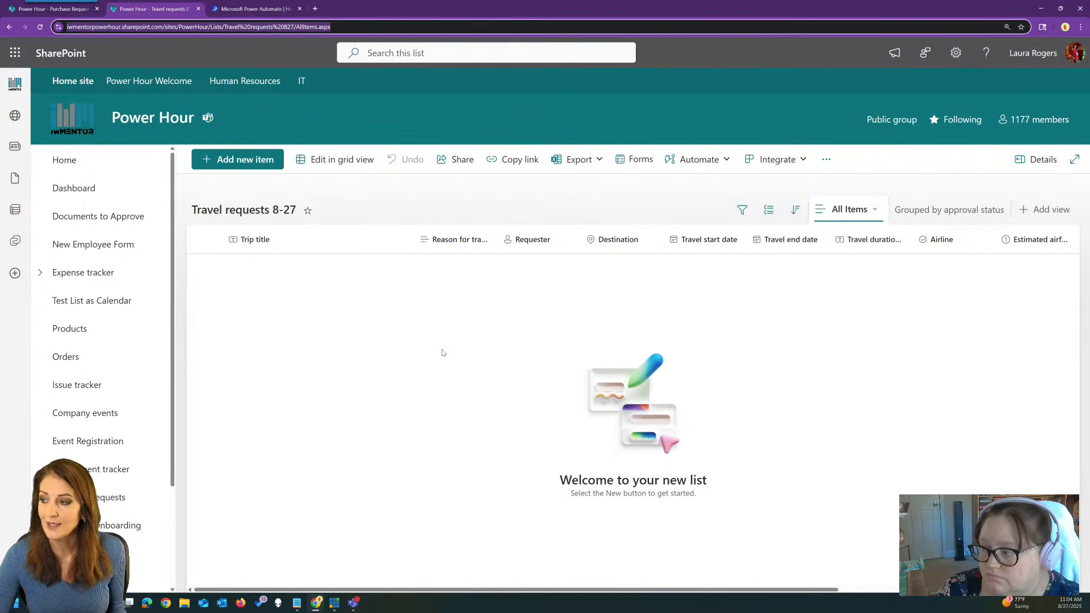
left_click(253, 165)
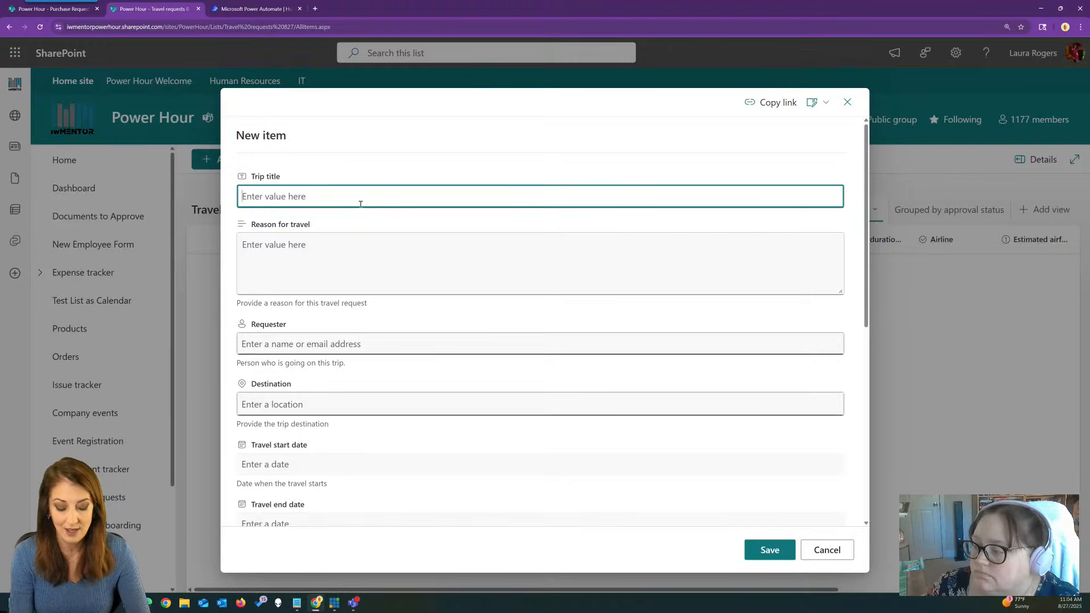
type("Atlanta")
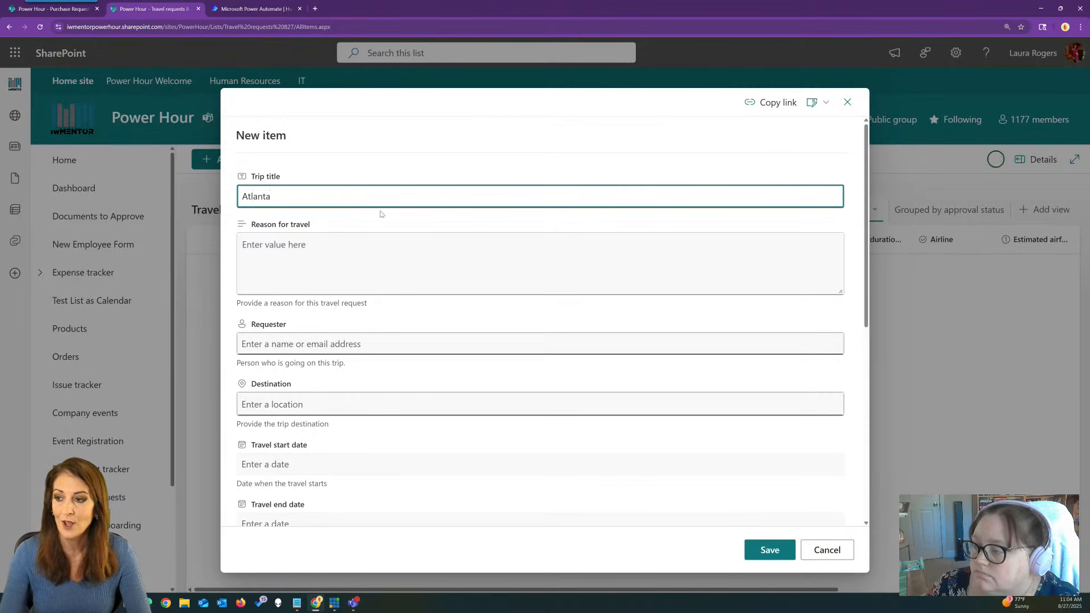
left_click(375, 248)
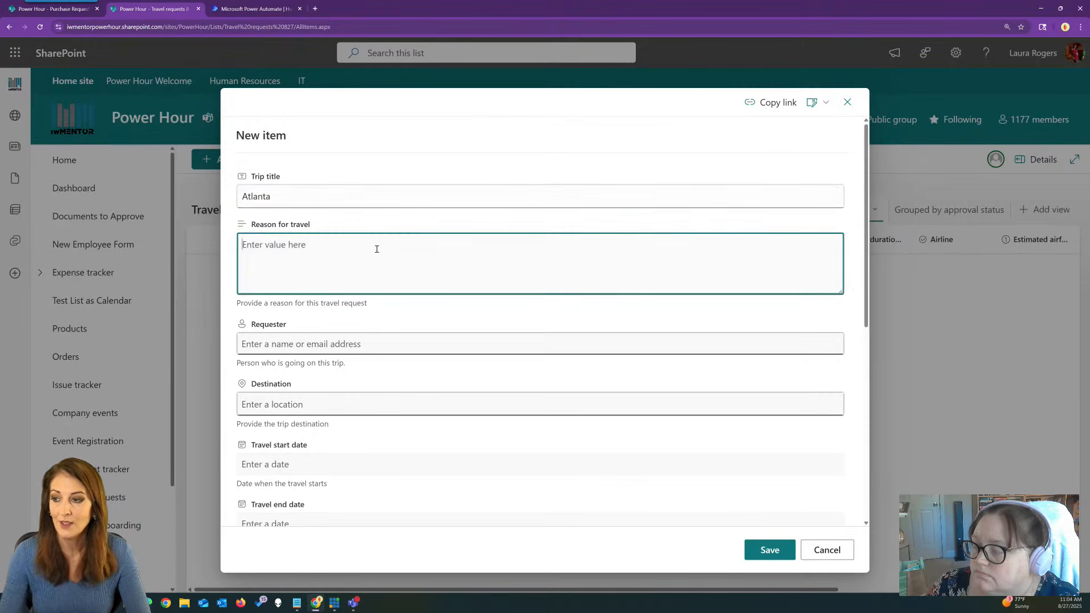
type("visit Joelle")
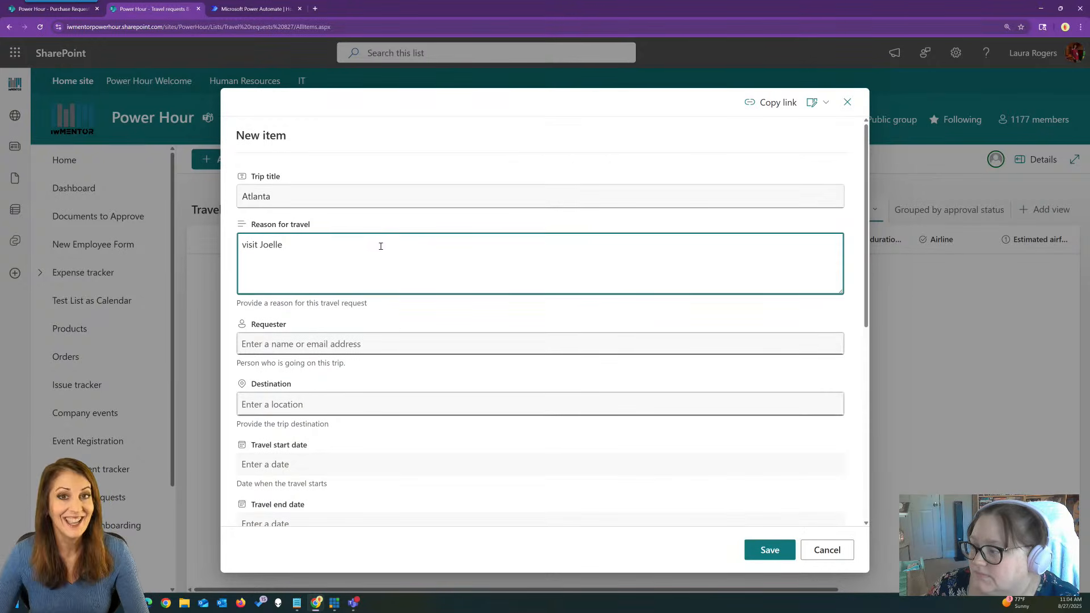
left_click(383, 344)
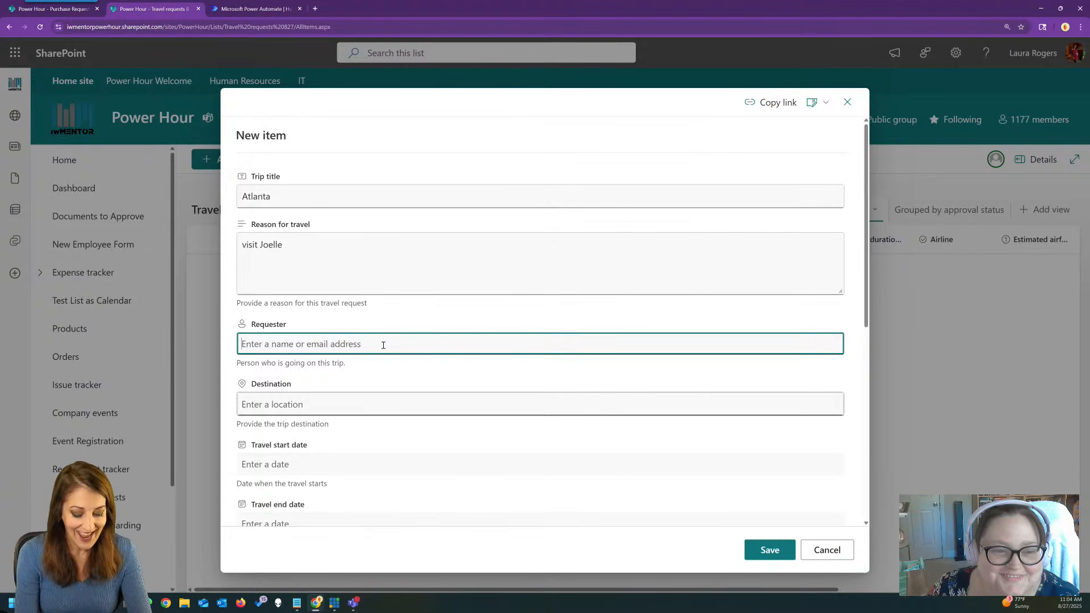
type("laura")
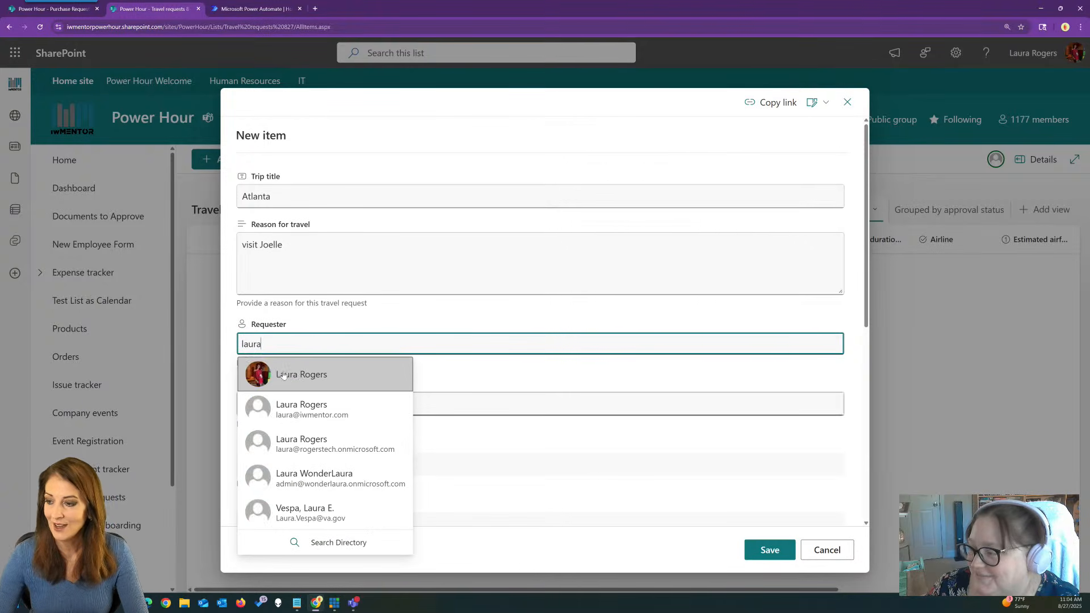
left_click(350, 391)
Set destination Atlanta Aquarium, dates 9/2/2025 to 9/5/2025, airline Alaska Air, and save.
left_click(337, 404)
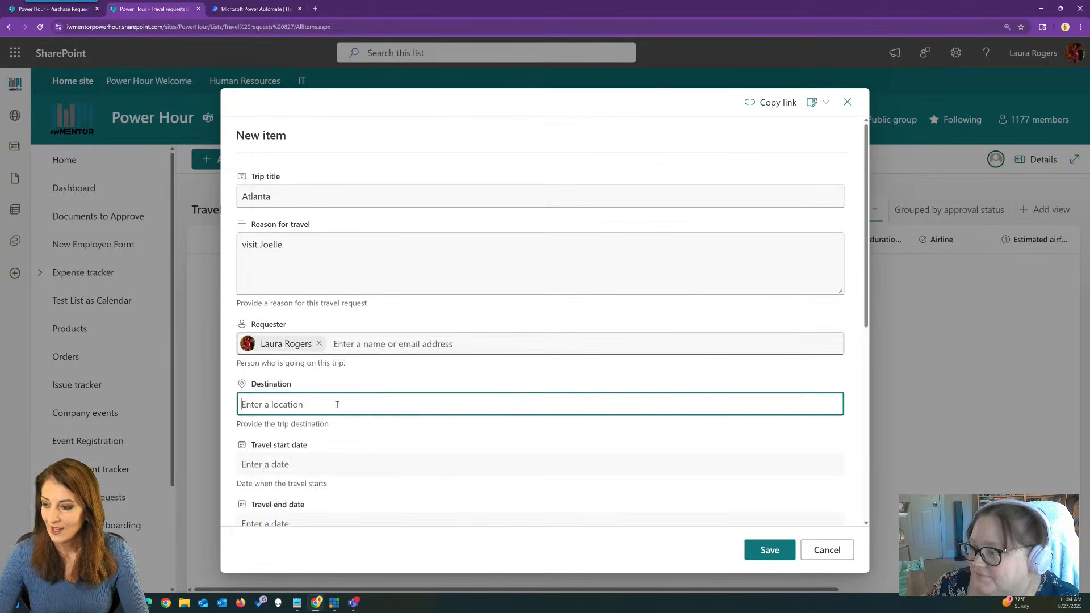
type("atlanta")
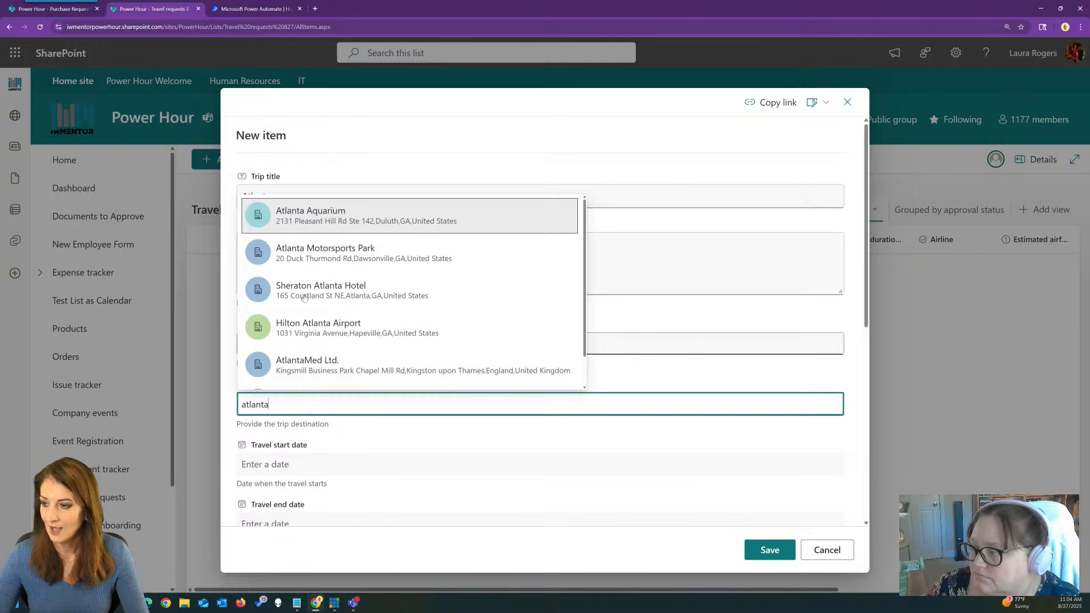
left_click(325, 218)
scroll(328, 301, "down", 3)
left_click(328, 307)
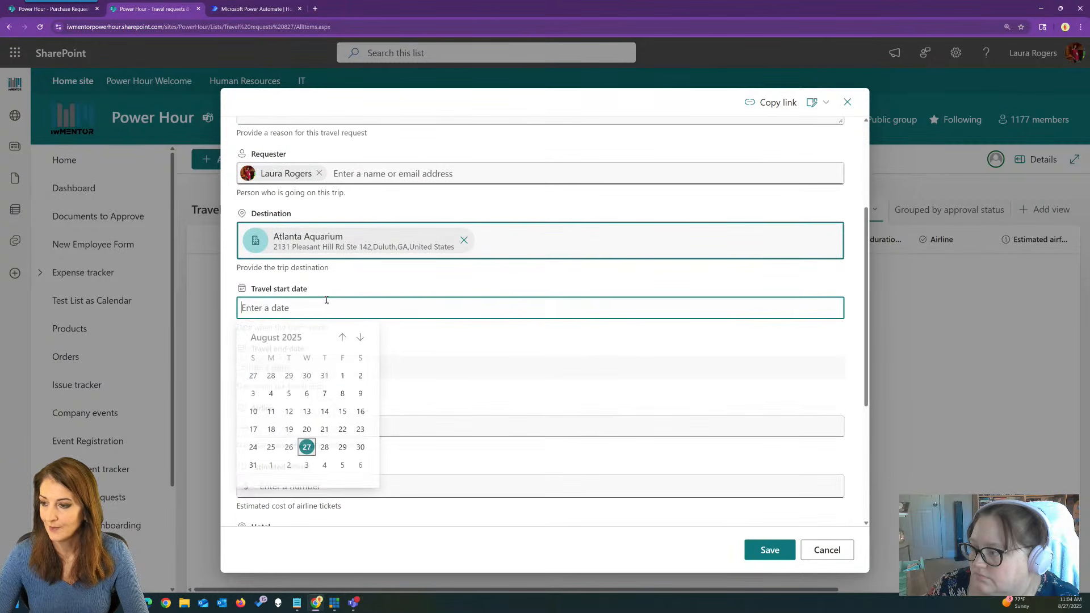
left_click(288, 469)
left_click(322, 366)
left_click(343, 527)
left_click(332, 438)
left_click(332, 459)
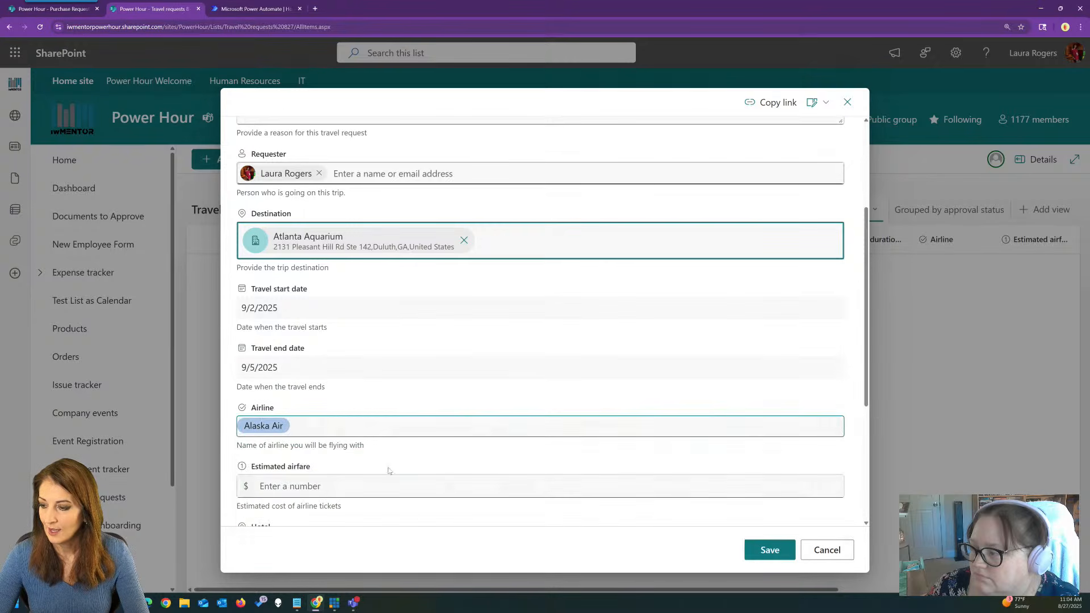
scroll(576, 511, "down", 4)
left_click(770, 549)
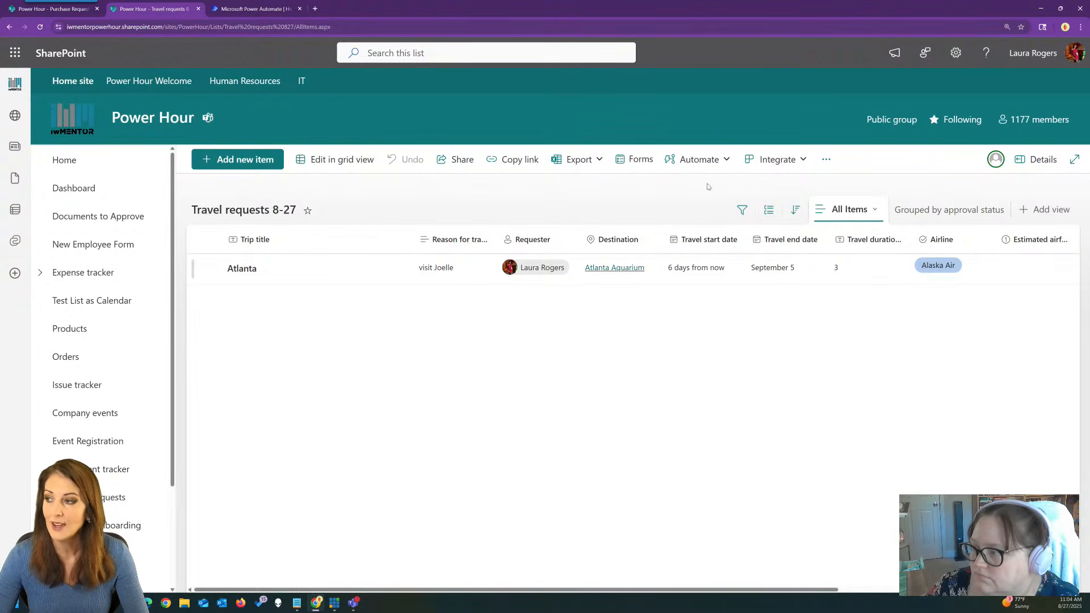
Switch on Enable Approvals? in the list's approval configuration and apply it.
left_click(704, 159)
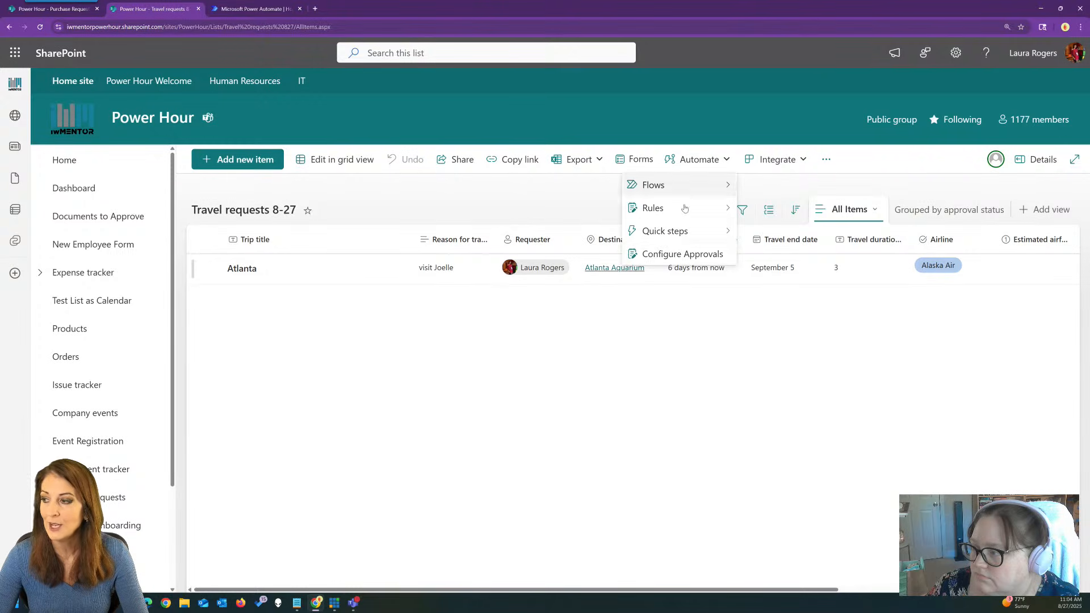
left_click(676, 257)
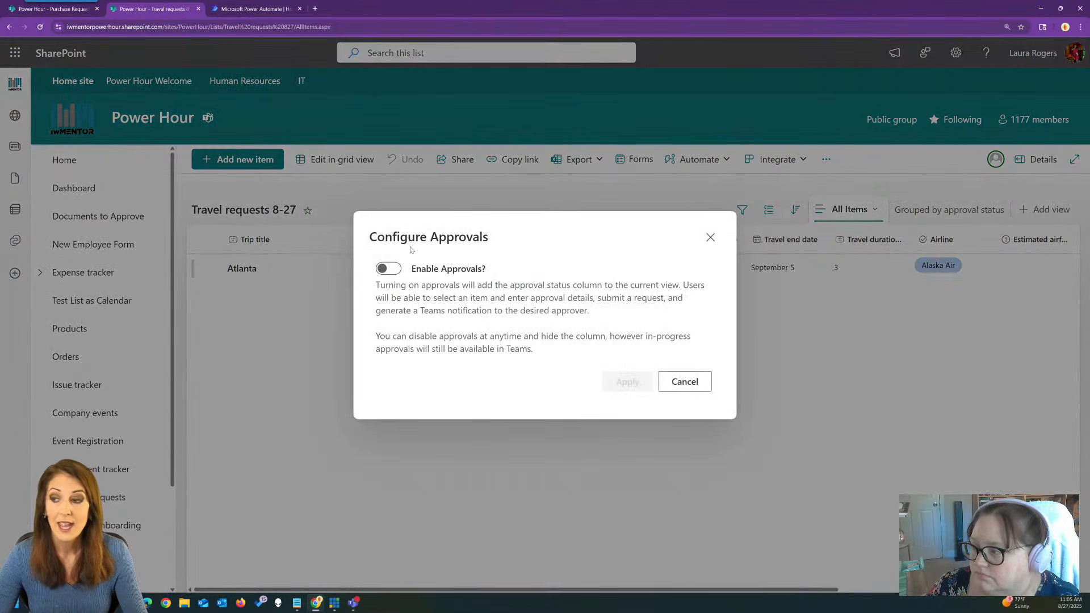
left_click(396, 269)
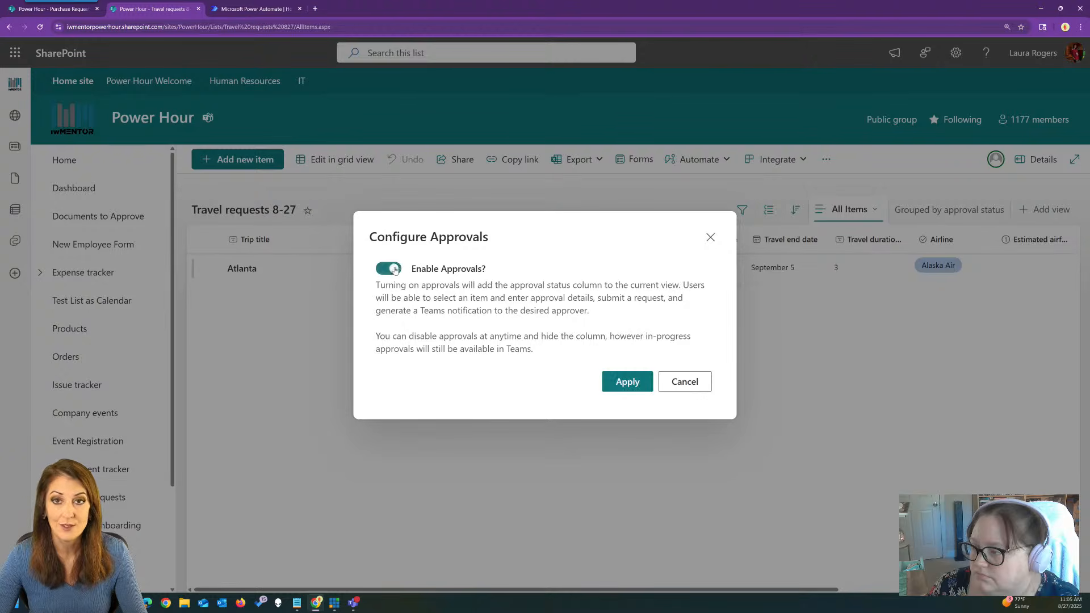
left_click(628, 381)
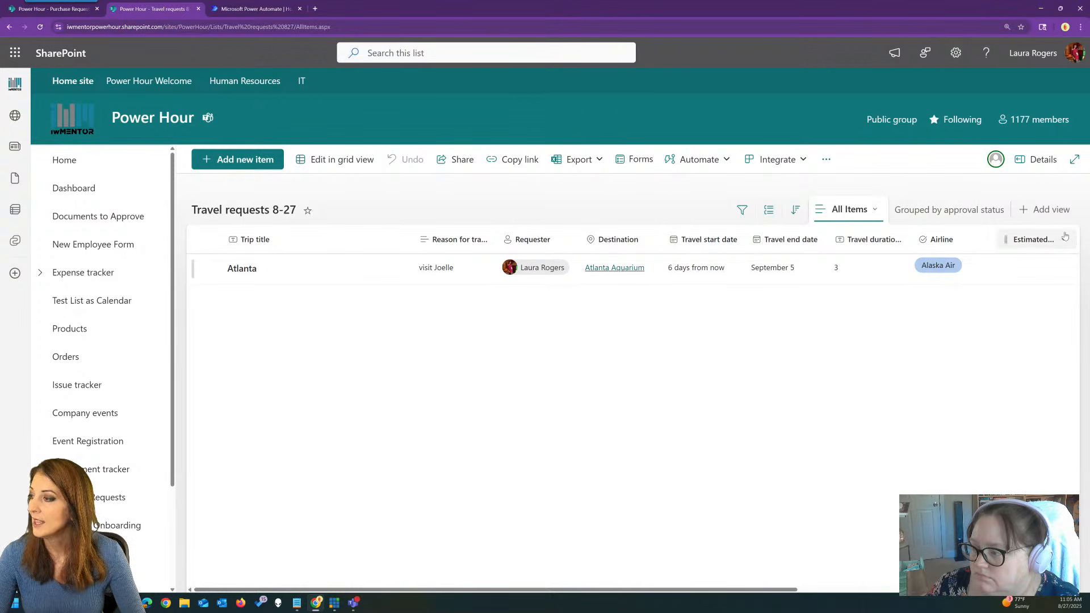
Hide the Airline, Estimated airfare, Hotel, Estimated hotel cost, Travel duration and Destination columns.
left_click_drag(754, 590, 1028, 591)
left_click(1040, 239)
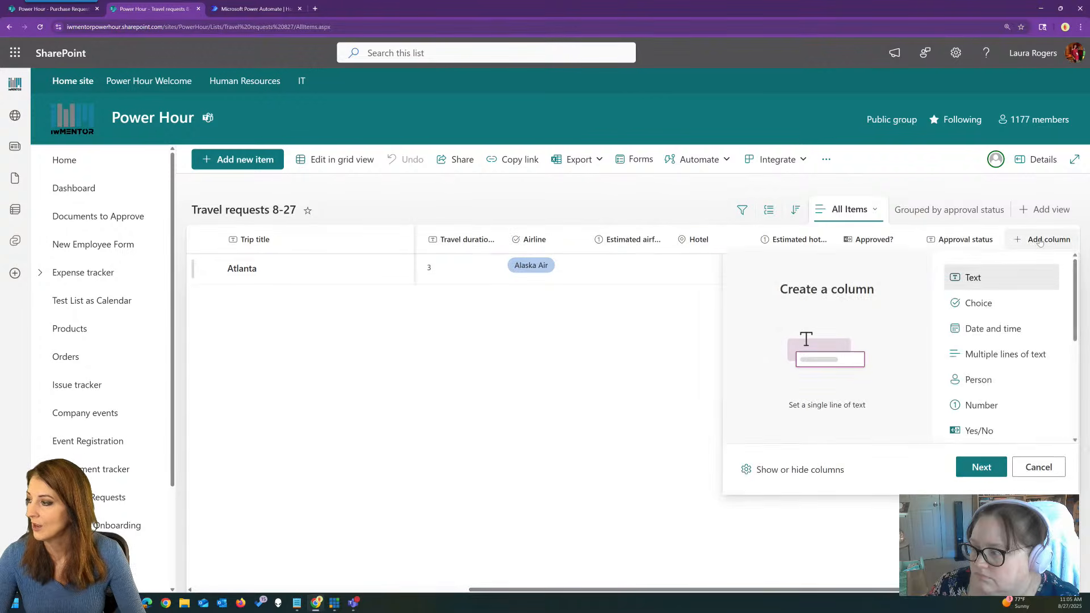
left_click(800, 470)
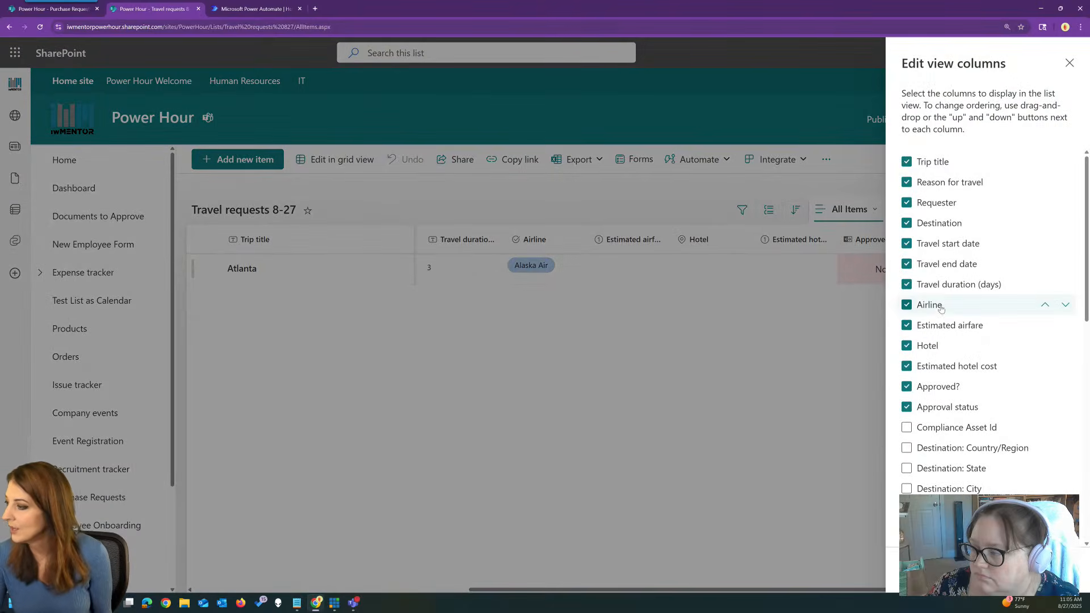
left_click(907, 305)
left_click(907, 326)
left_click(906, 346)
left_click(906, 367)
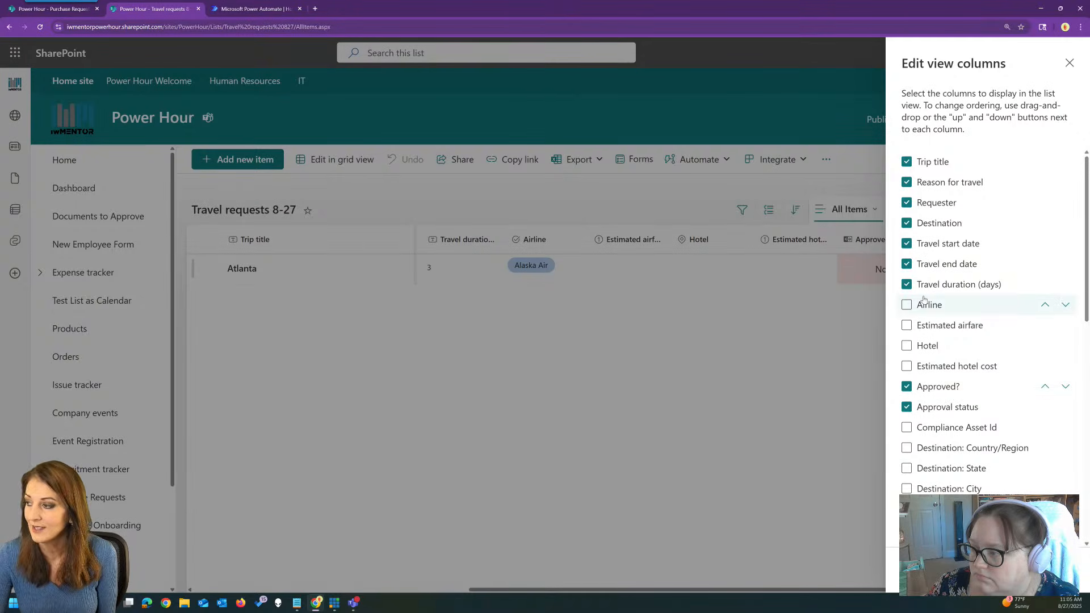
left_click(906, 285)
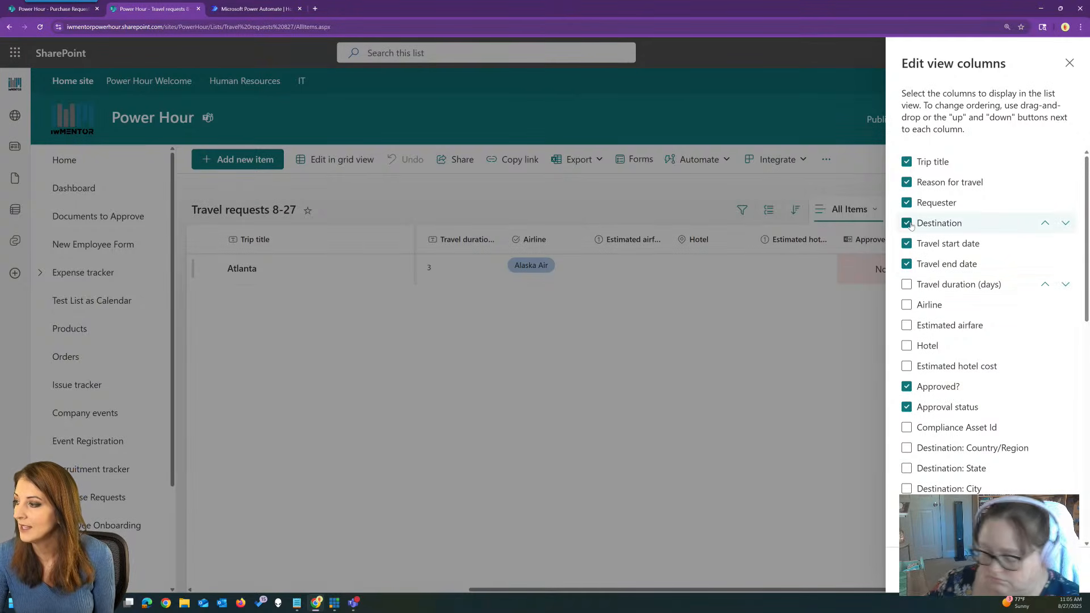
left_click(907, 224)
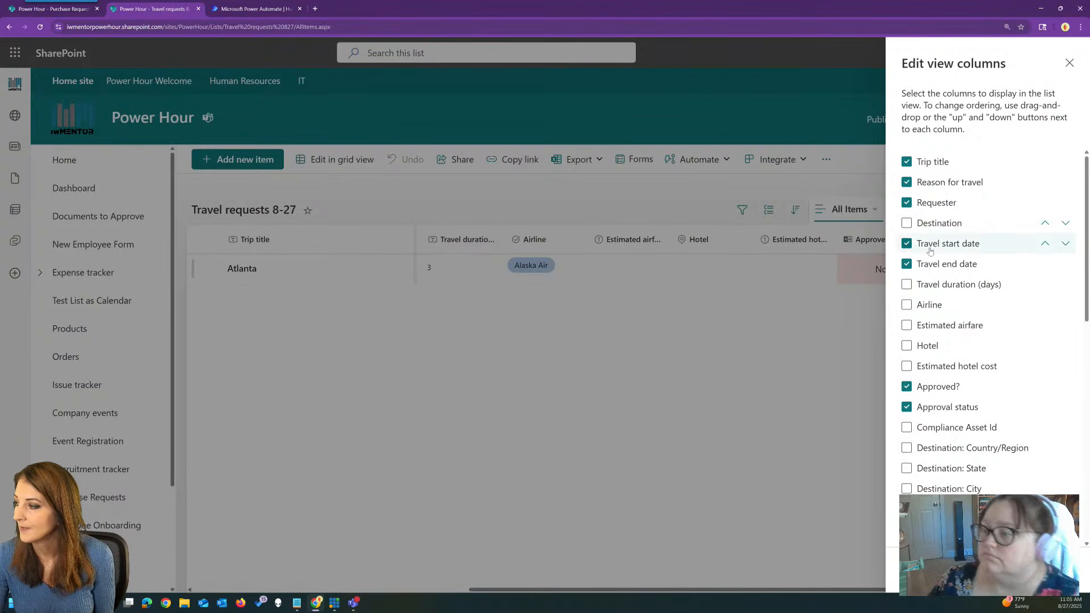
Show the Approvers, Responses and Approval Creator columns and apply the view changes.
scroll(1027, 394, "down", 5)
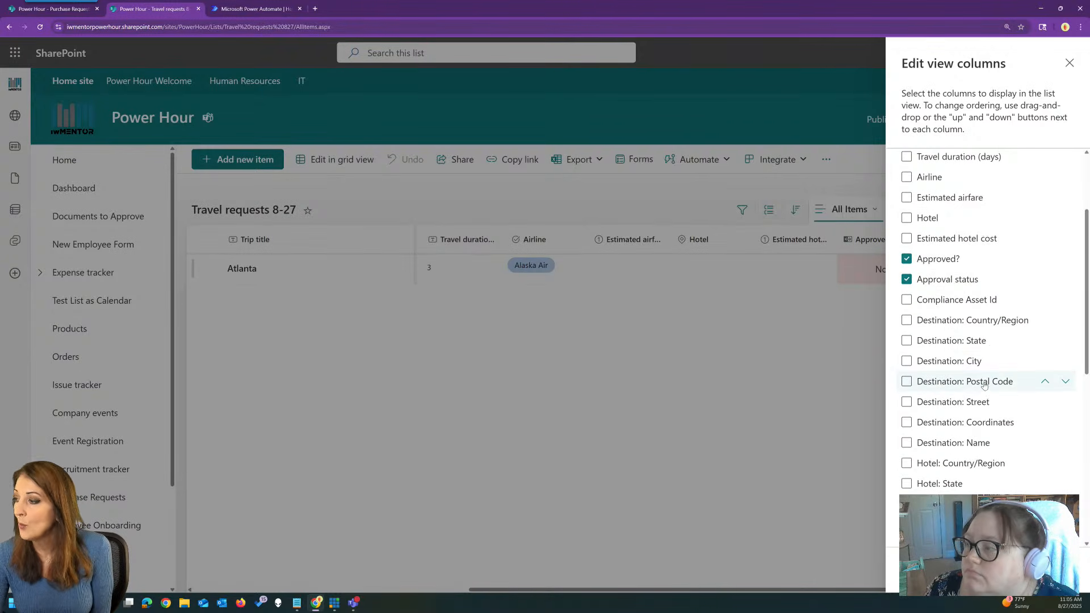
scroll(1008, 369, "down", 4)
scroll(978, 335, "up", 2)
left_click(907, 266)
left_click(907, 287)
left_click(907, 307)
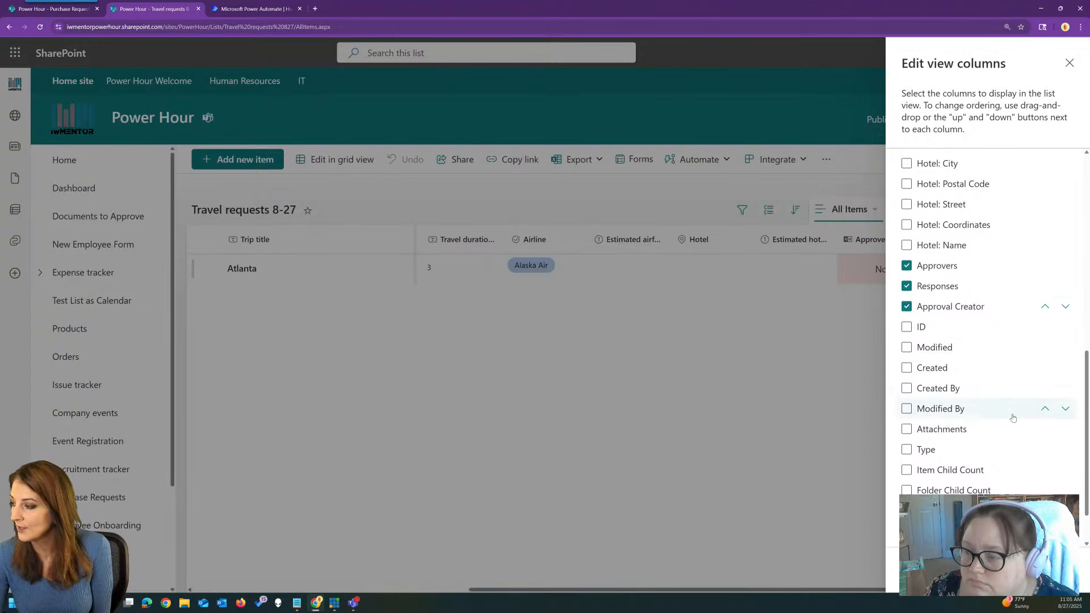
scroll(1014, 417, "down", 1)
scroll(1011, 409, "up", 4)
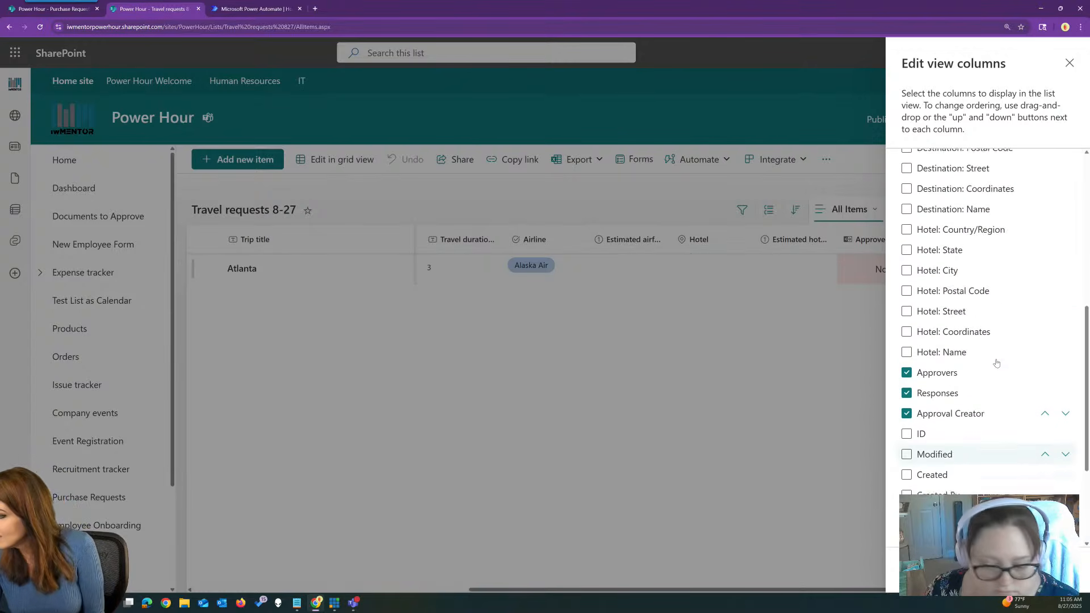
scroll(999, 352, "up", 4)
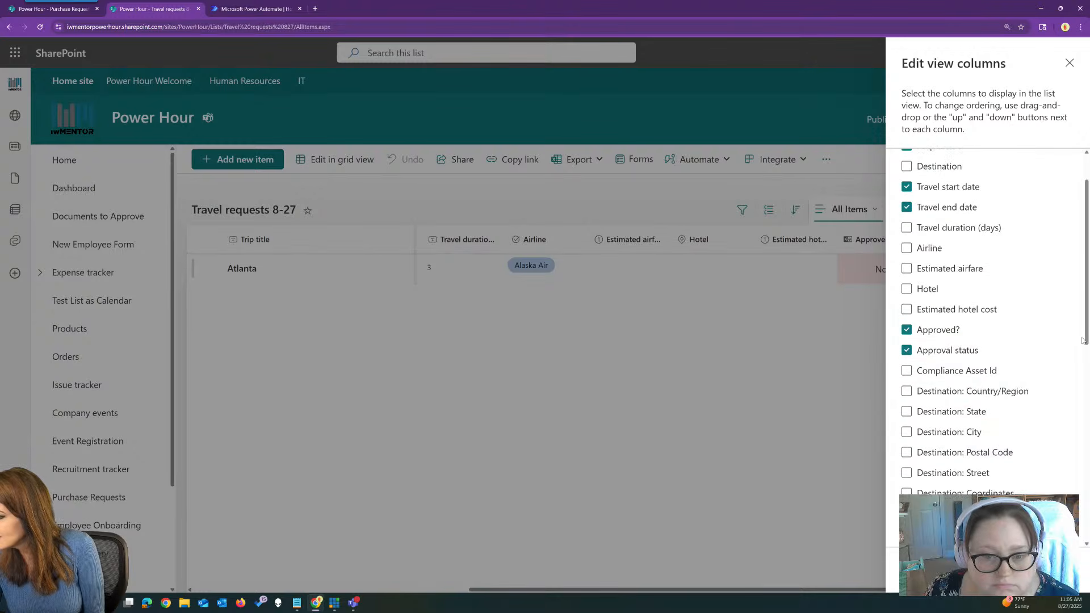
left_click(924, 569)
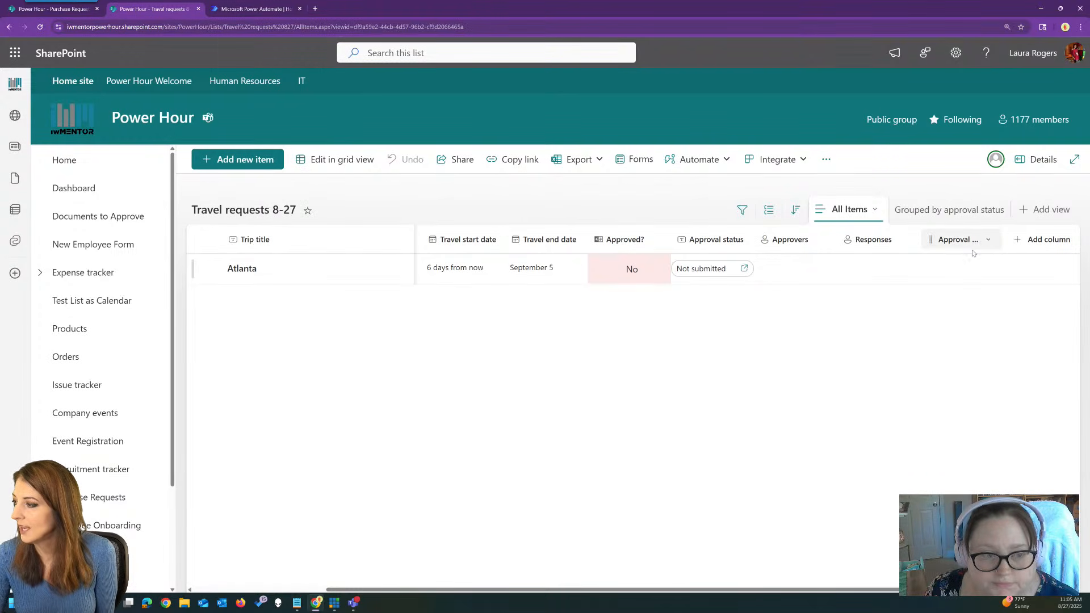
Submit an approval request for the Atlanta trip to a colleague, without ordered responses.
left_click(708, 274)
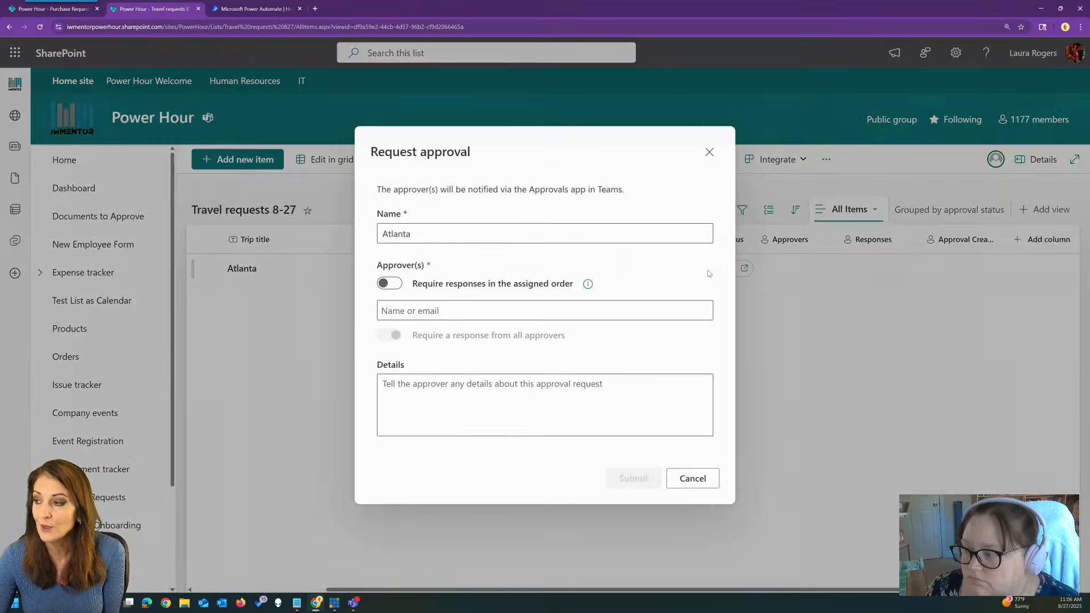
left_click(390, 284)
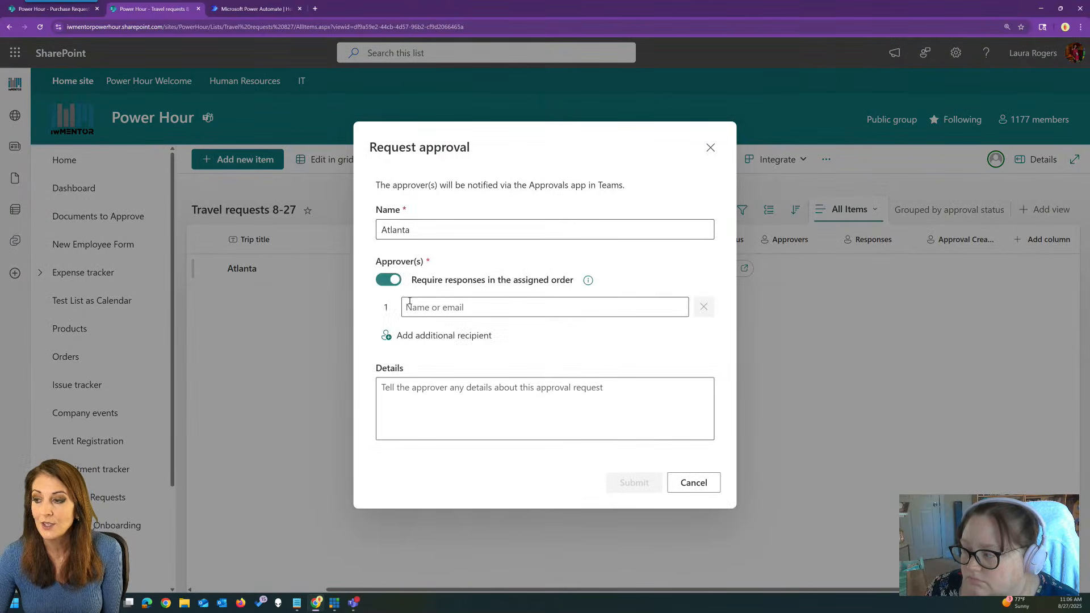
left_click(389, 283)
left_click(419, 311)
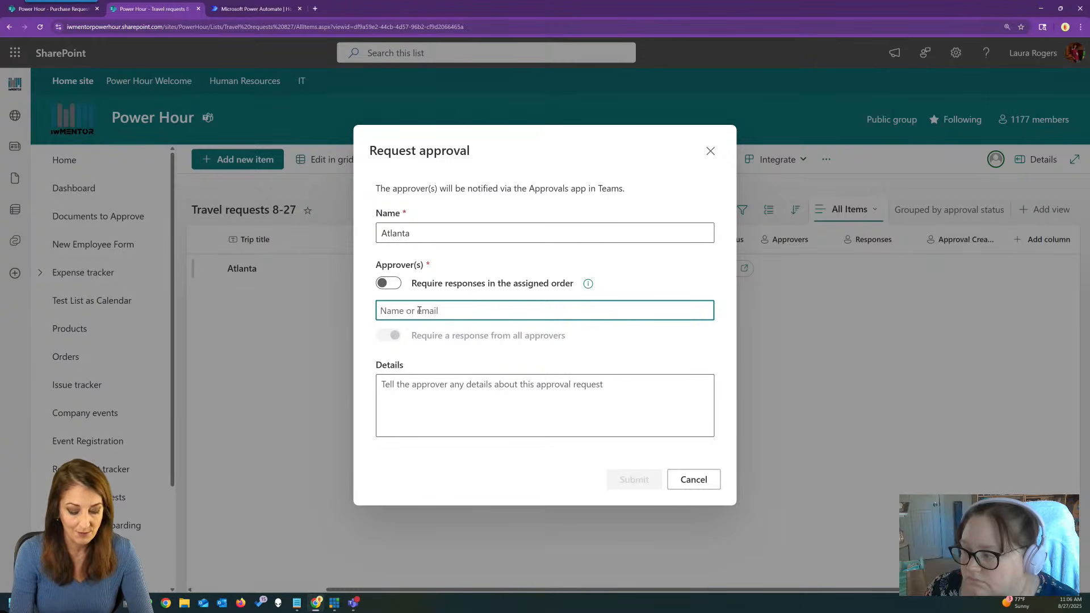
type("joelle")
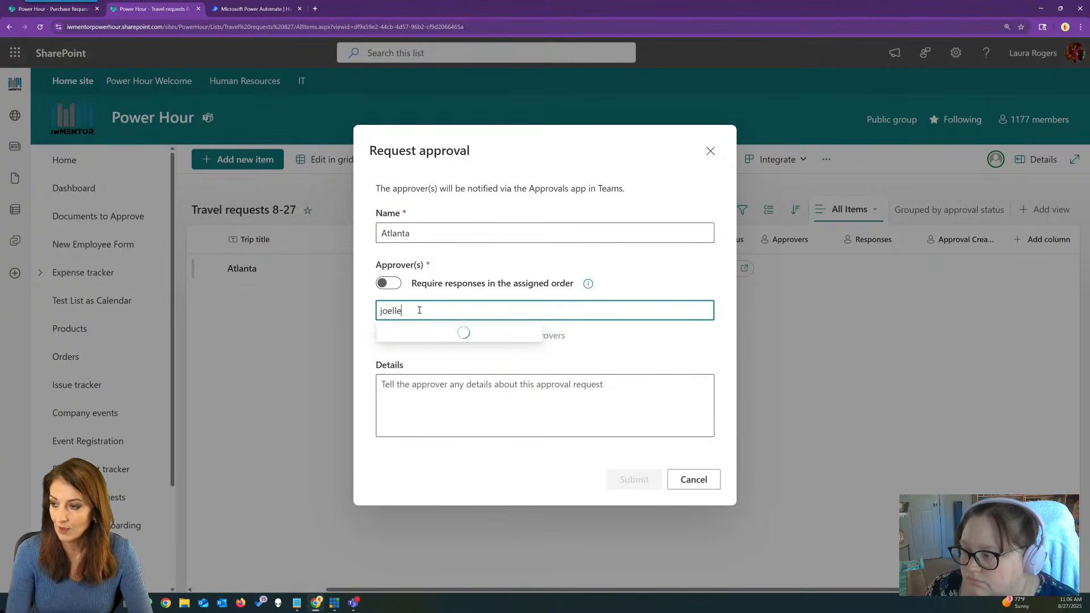
left_click(442, 354)
left_click(479, 388)
left_click(635, 484)
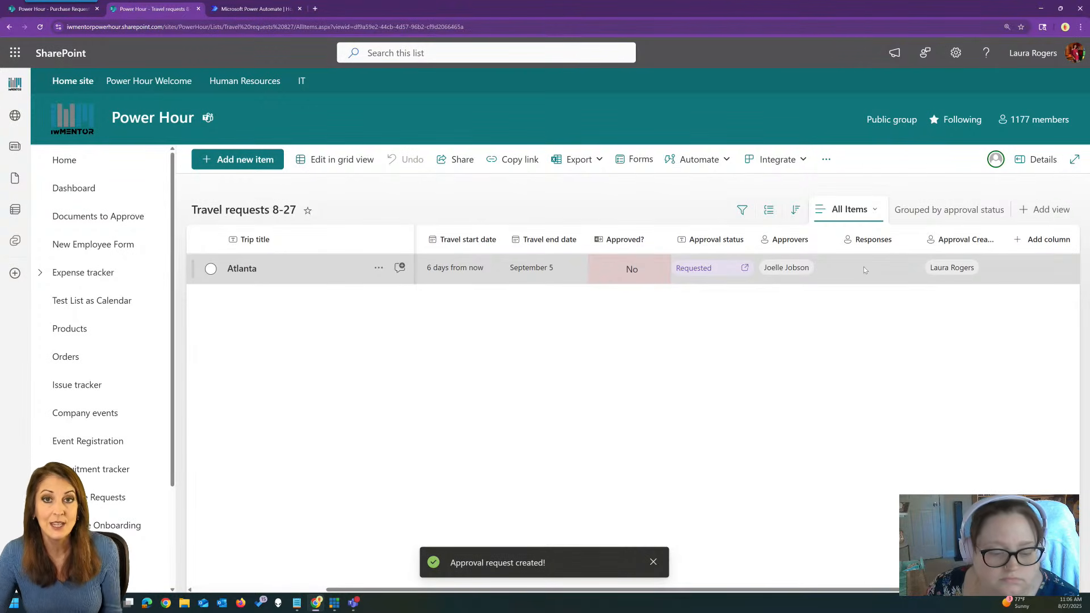
left_click(256, 9)
Create a blank automated cloud flow triggered by SharePoint 'When an item is created'.
left_click(55, 209)
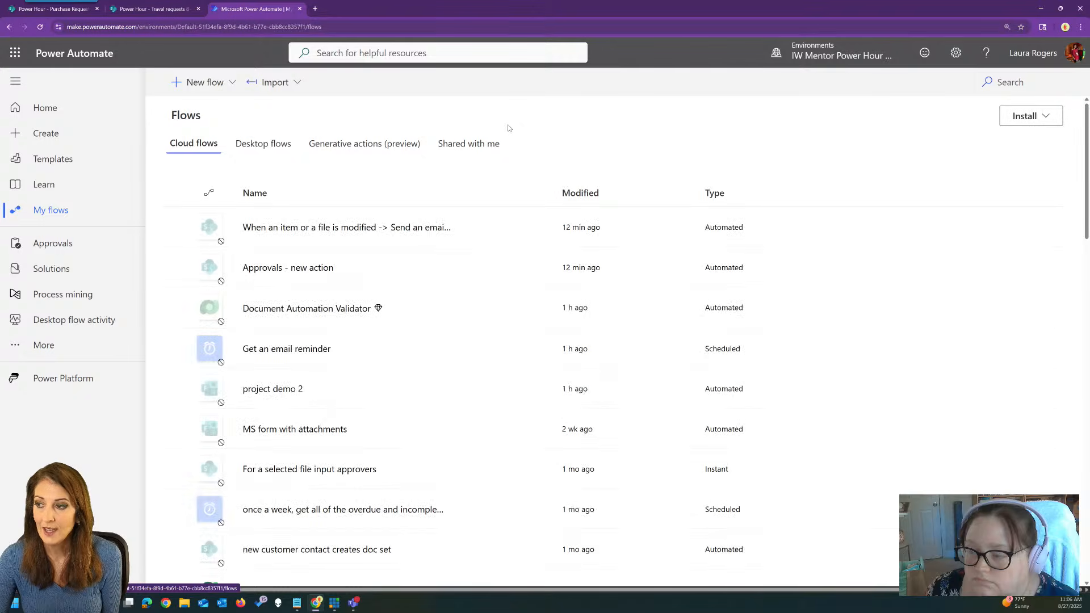
left_click(205, 82)
left_click(224, 194)
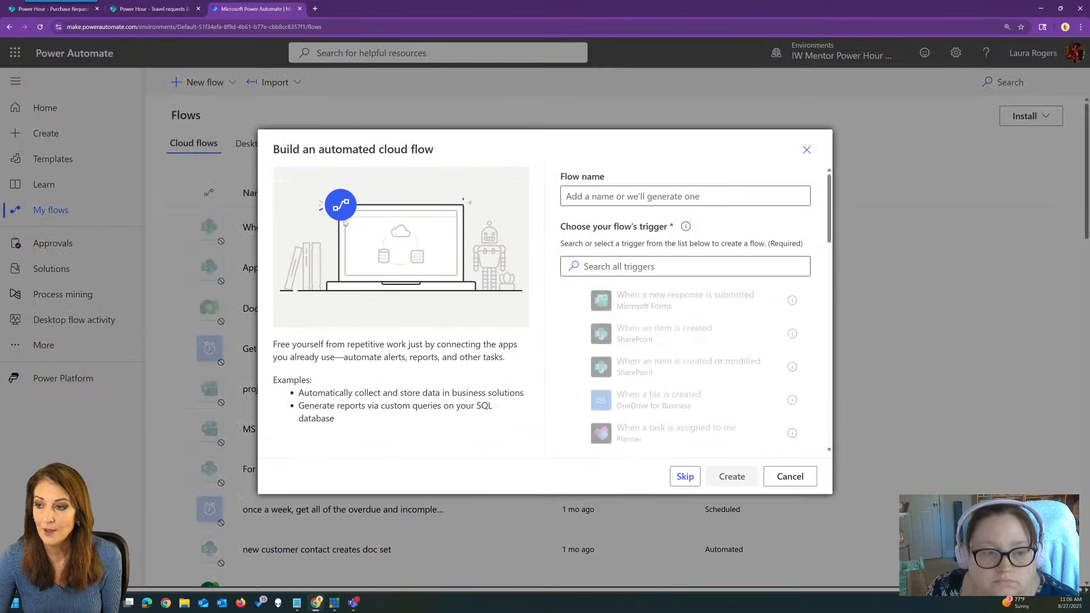
left_click(686, 477)
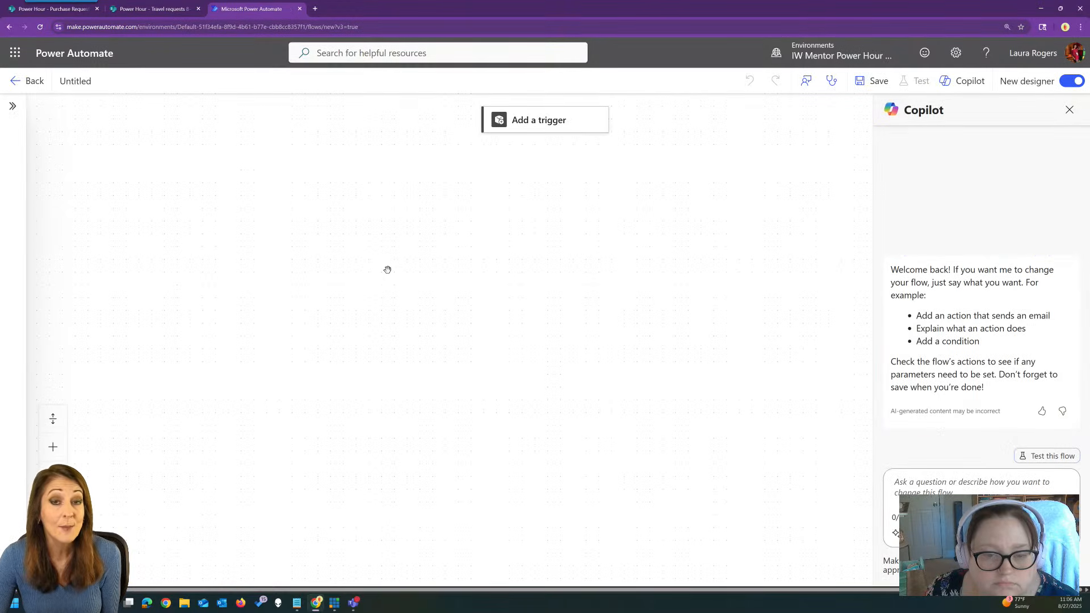
left_click(538, 130)
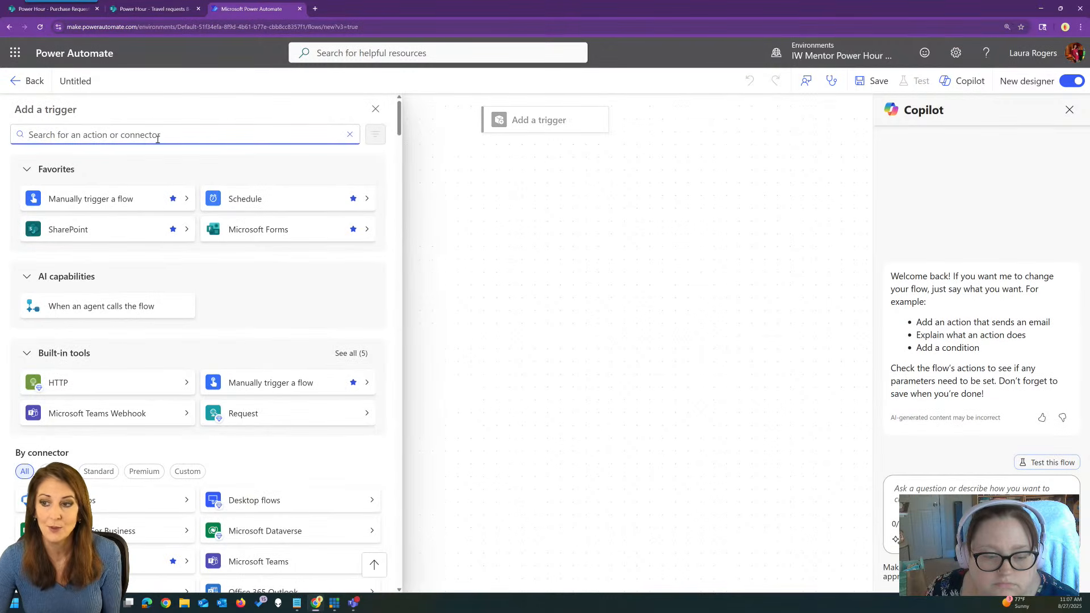
left_click(111, 230)
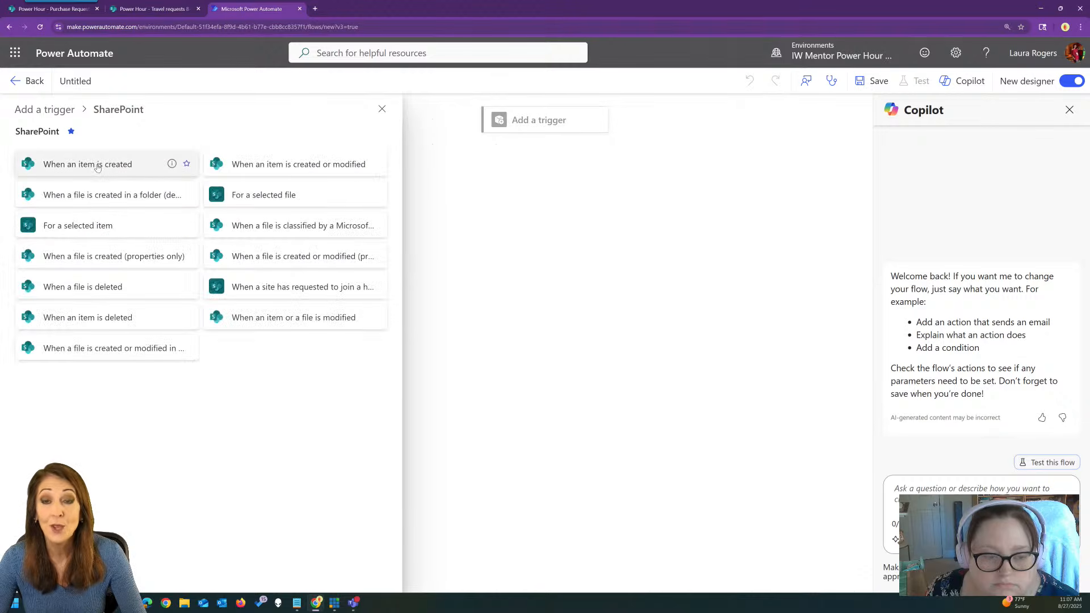
left_click(97, 167)
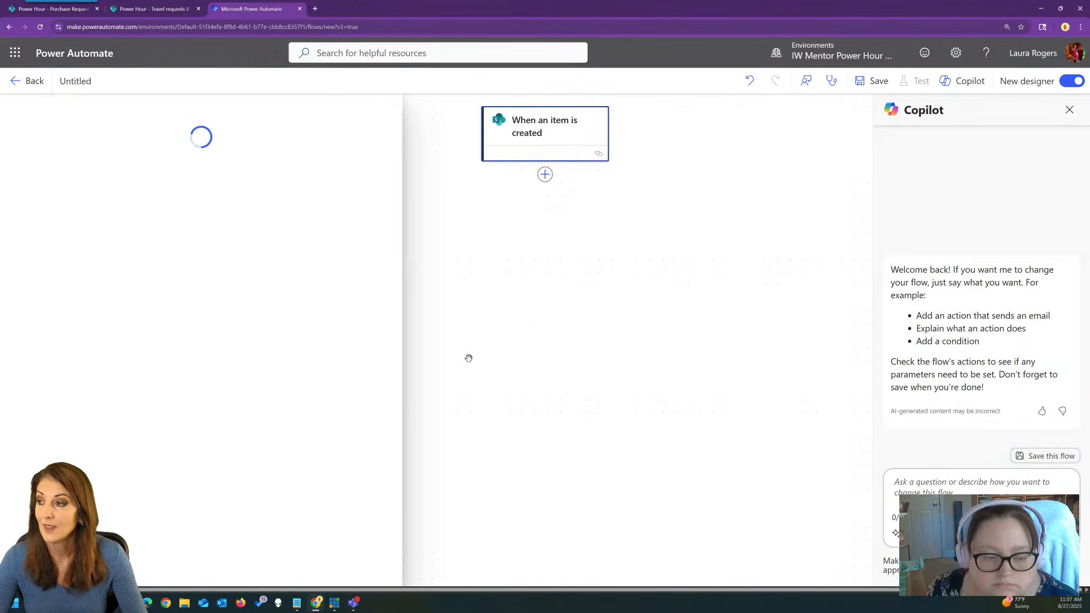
Rename the flow 'new travel request' and aim its trigger at Power Hour's Travel requests 8-27 list.
left_click(93, 81)
type("new travel request")
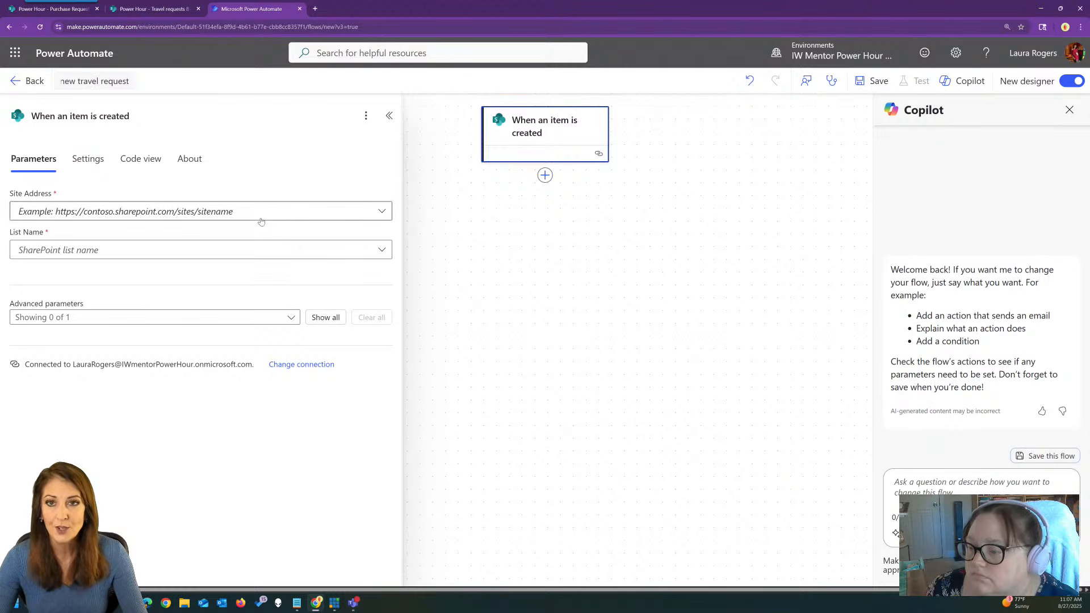
left_click(305, 214)
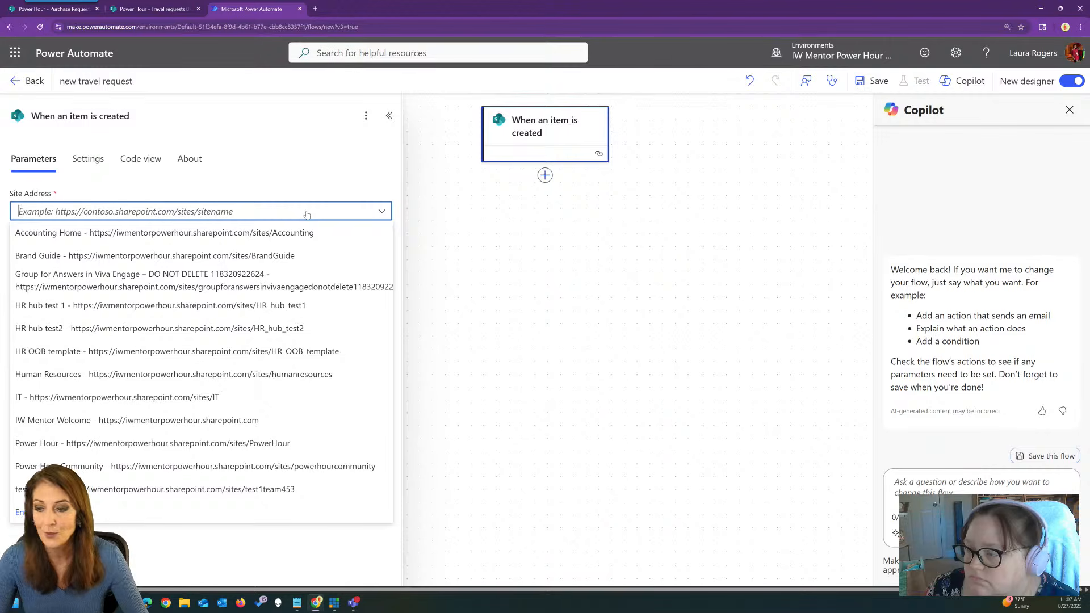
left_click(193, 443)
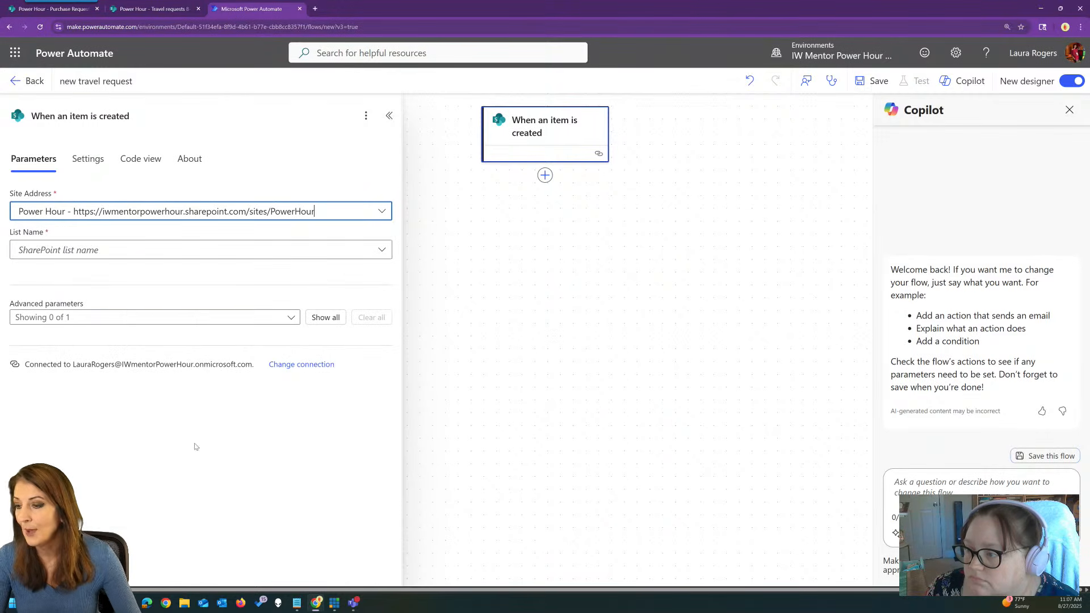
left_click(293, 251)
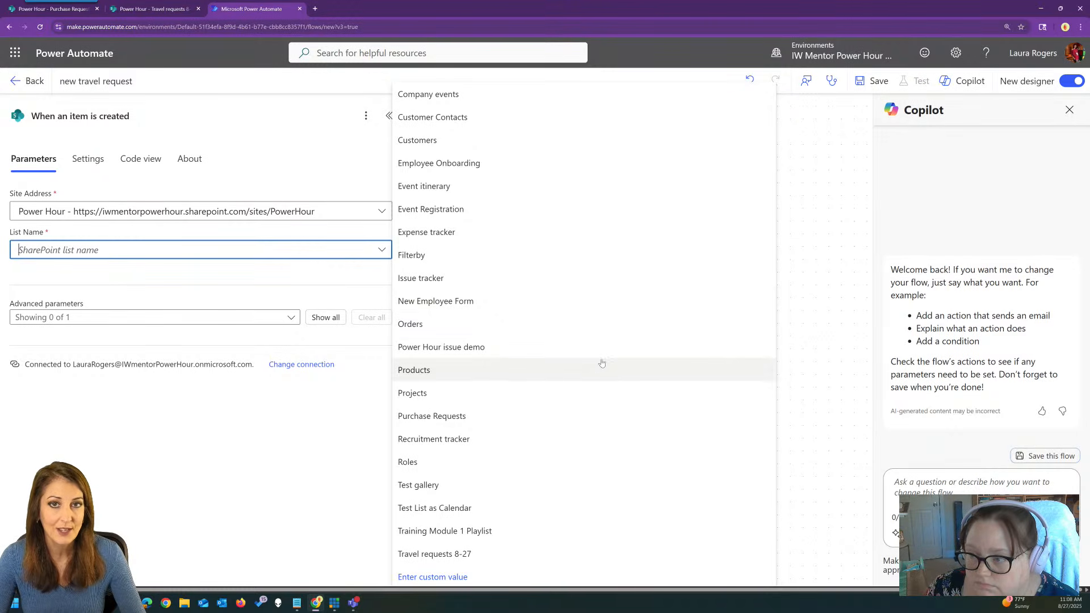
left_click(479, 555)
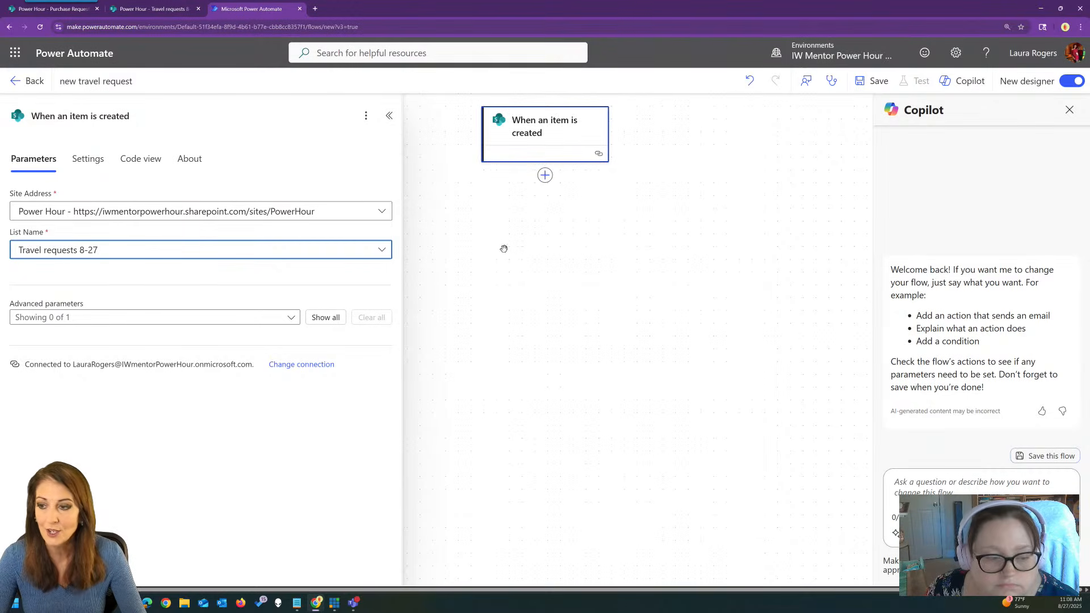
left_click(545, 176)
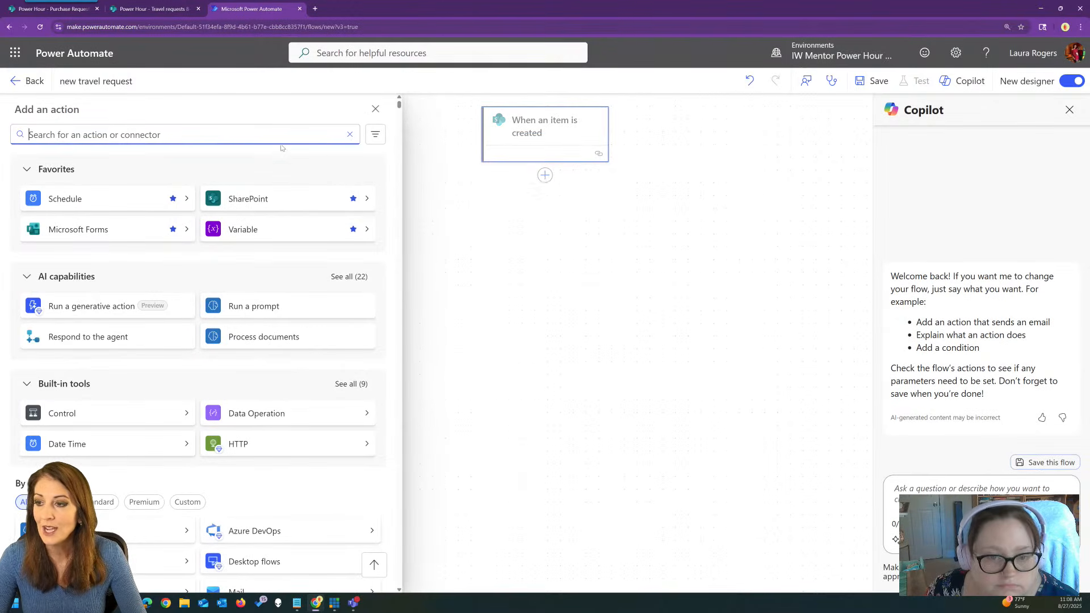
Add a SharePoint 'Create an approval request for an item or file' action with site Power Hour.
left_click(239, 197)
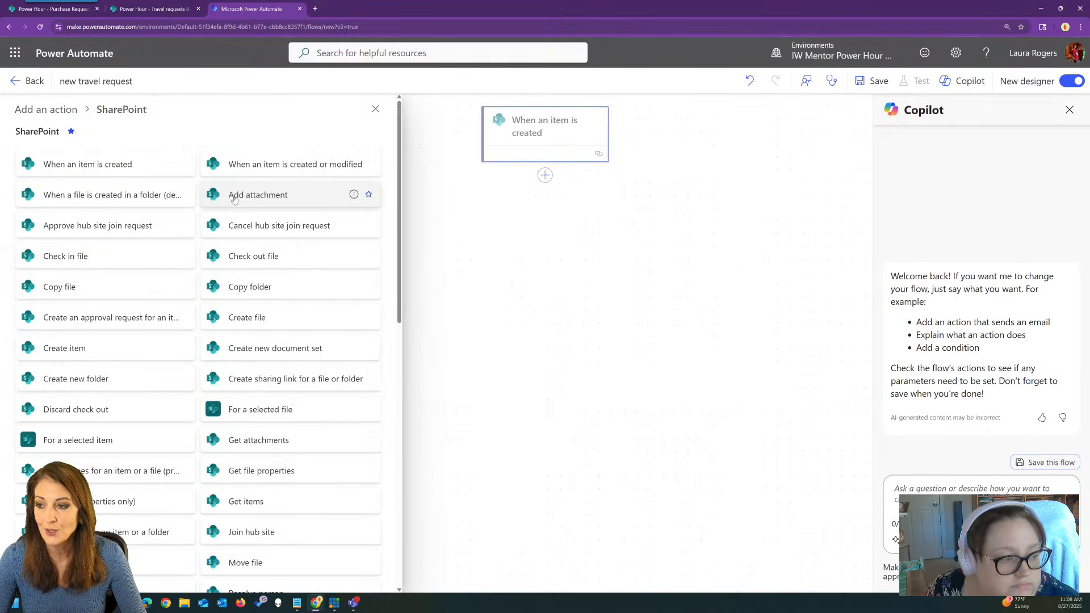
left_click(109, 321)
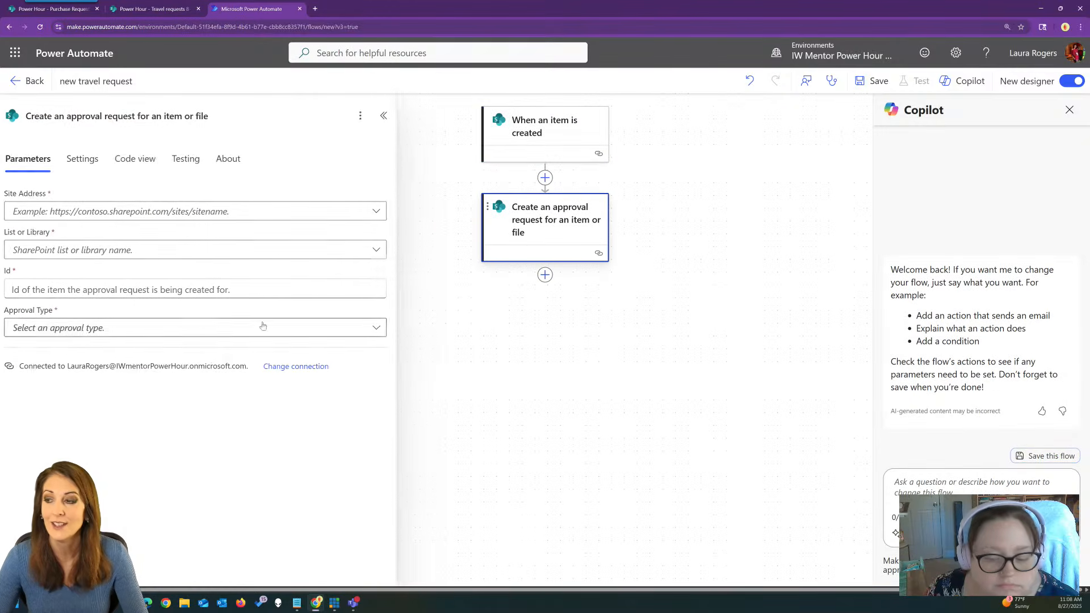
left_click(380, 211)
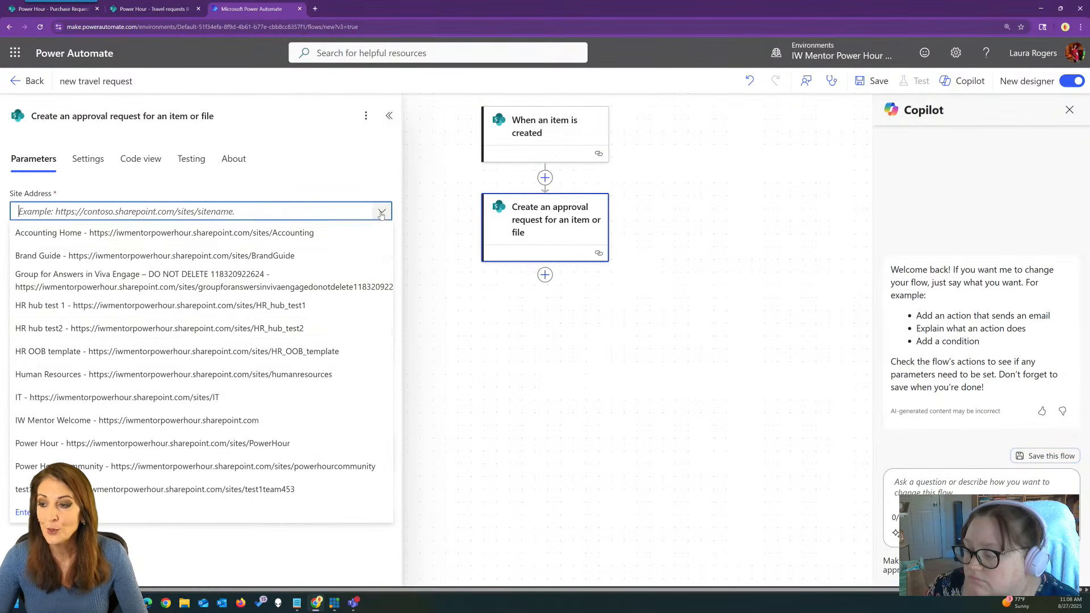
left_click(218, 442)
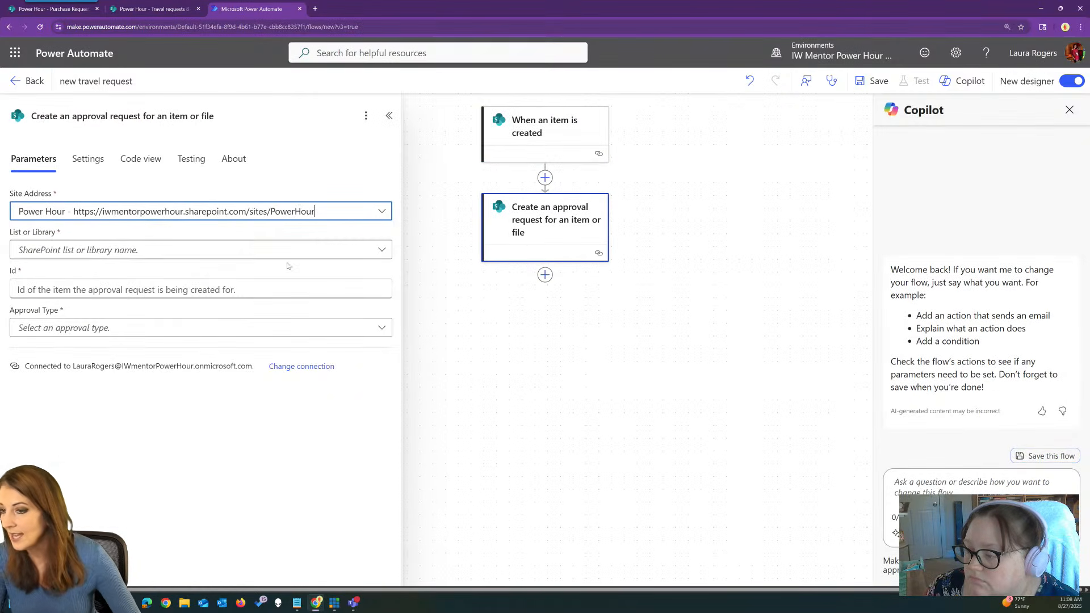
left_click(348, 250)
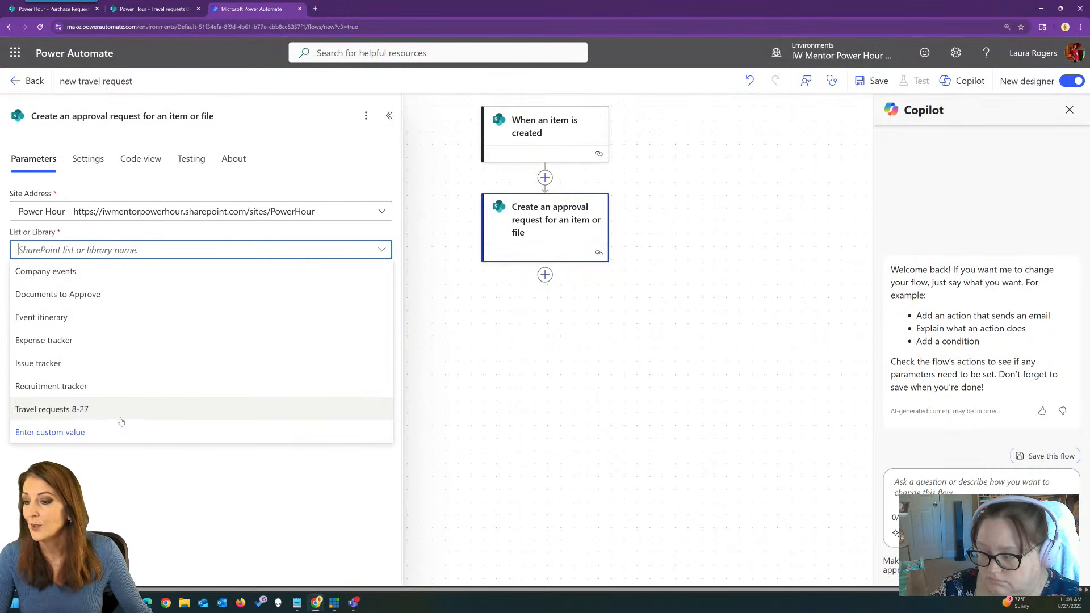
Set the approval's list to Travel requests 8-27, Id to the trigger's ID, type Default approval.
left_click(99, 410)
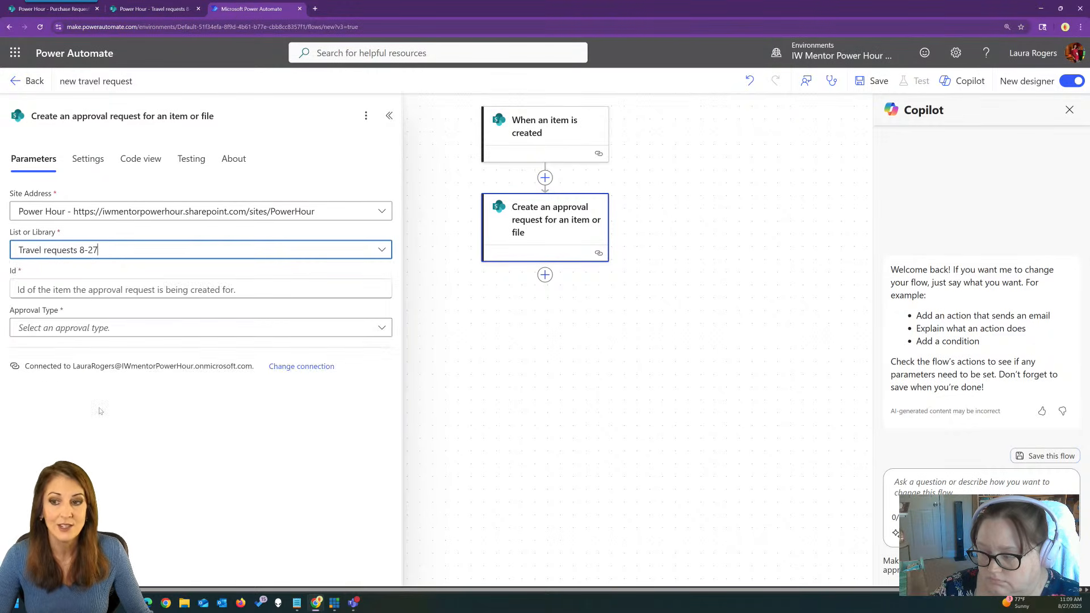
left_click(166, 288)
left_click(393, 279)
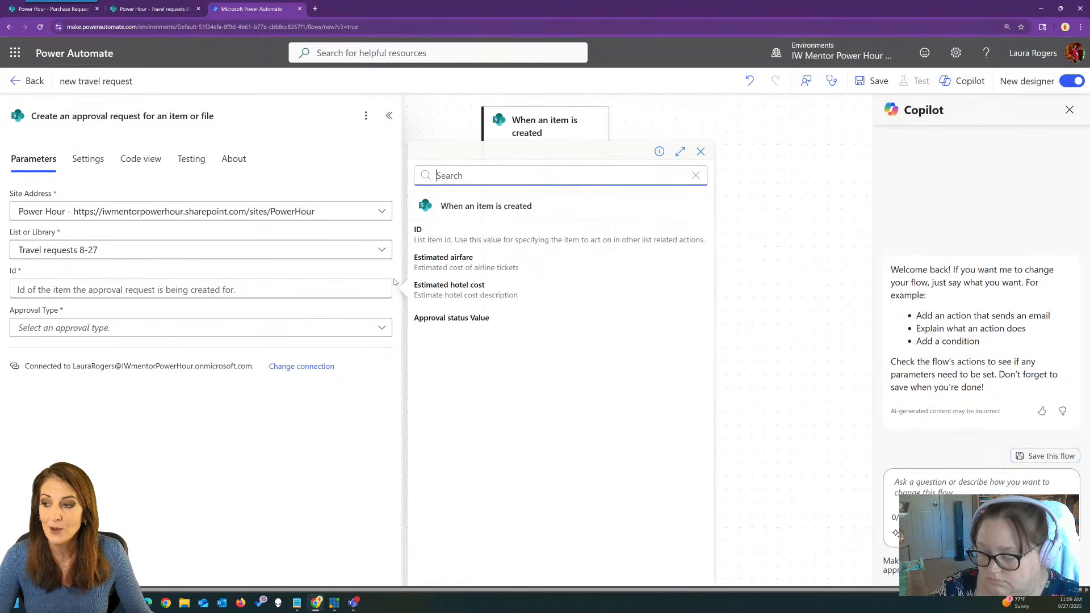
left_click(492, 235)
left_click(207, 328)
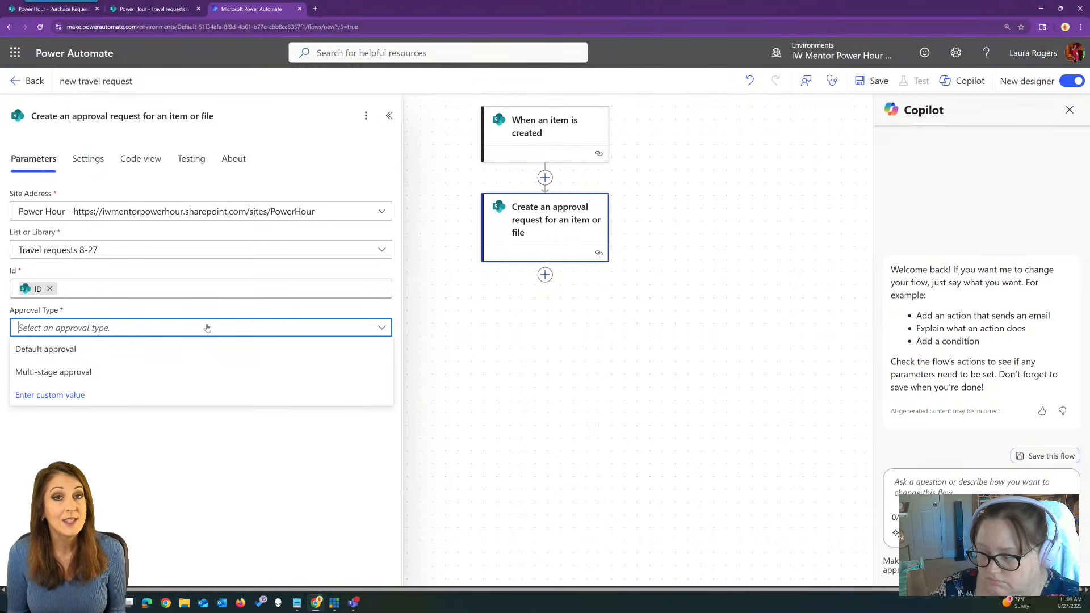
left_click(133, 352)
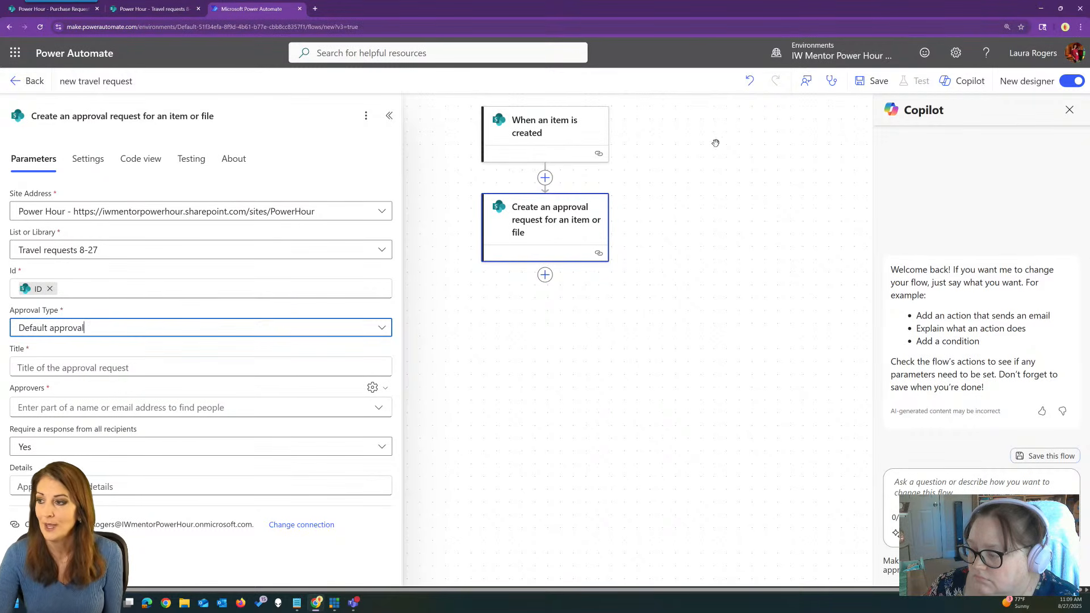
left_click_drag(405, 12, 554, 15)
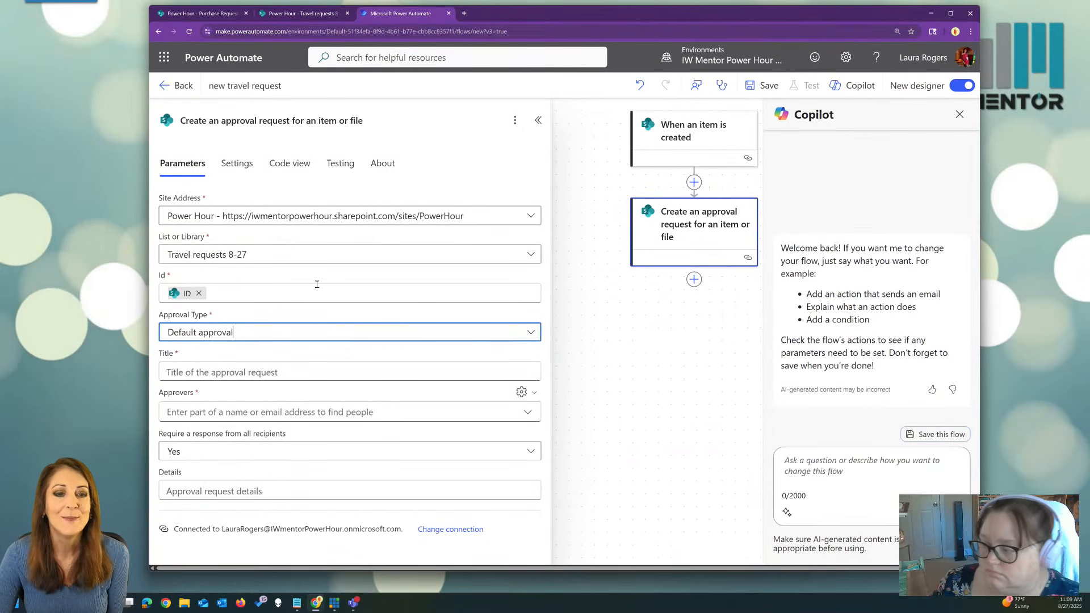
Enter 'Approve travel:' as the approval title and append the item's Title dynamic value.
left_click(268, 370)
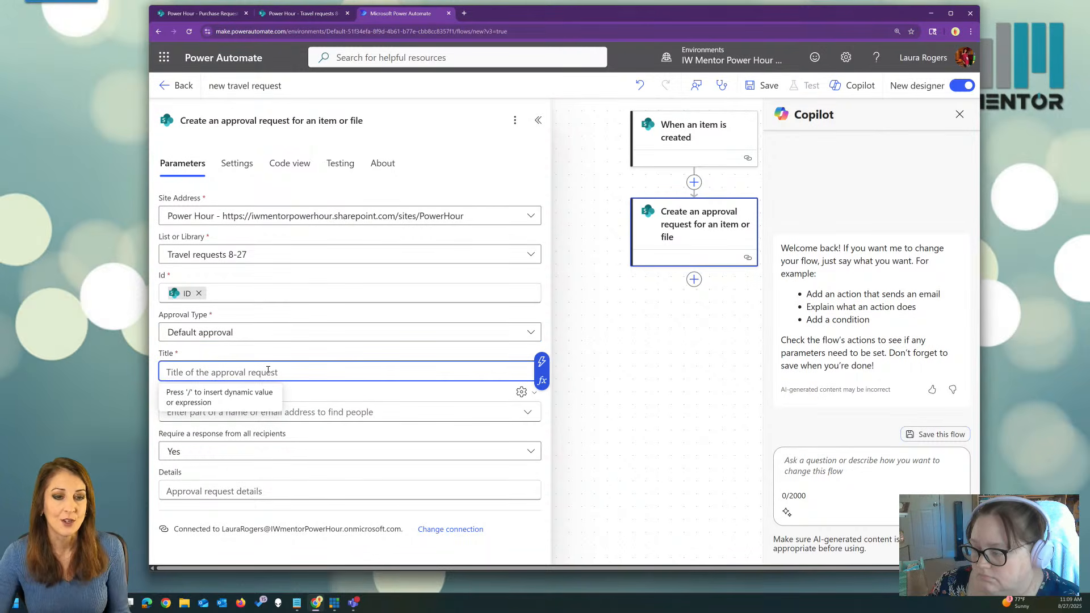
type("App")
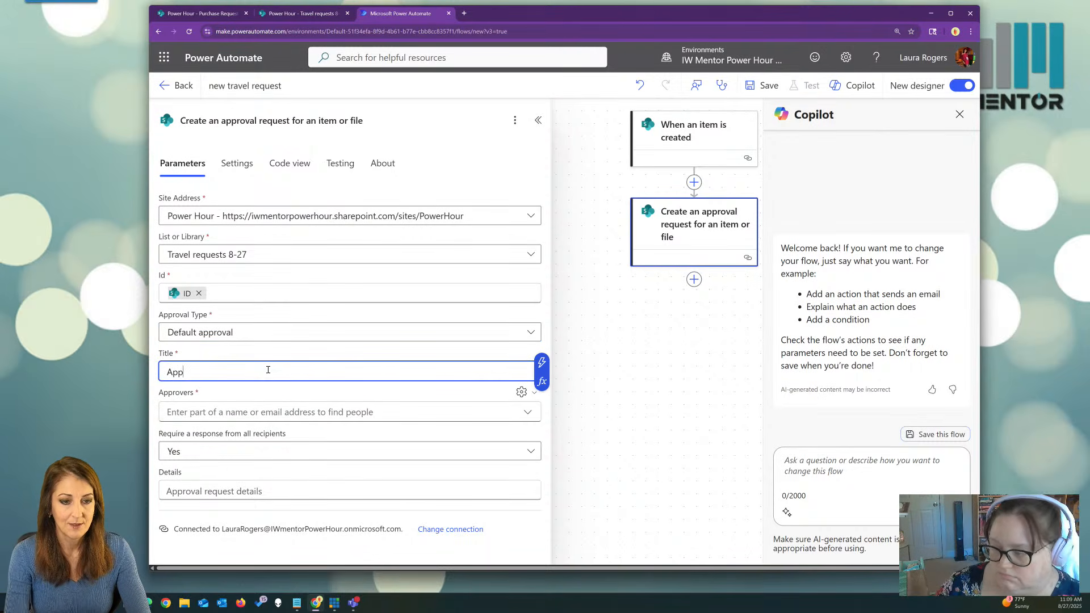
type("rove tra")
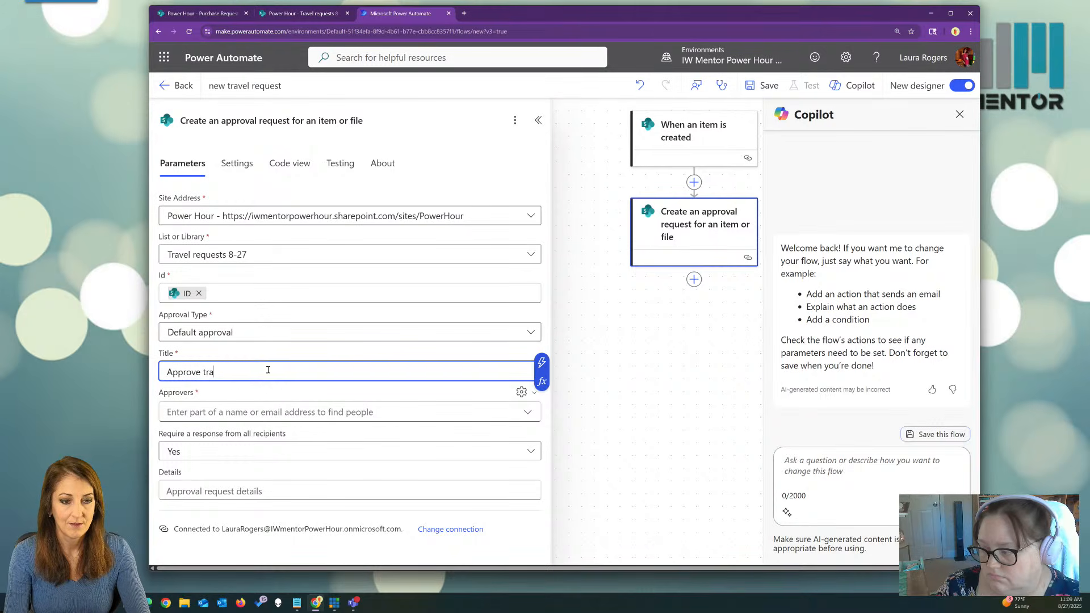
type("vel:")
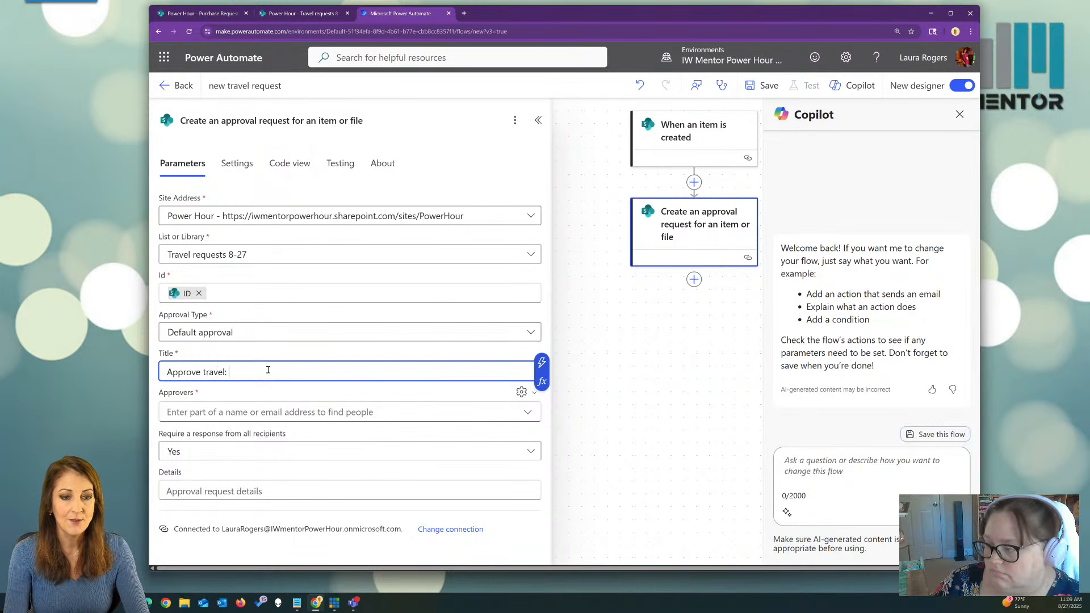
left_click(542, 362)
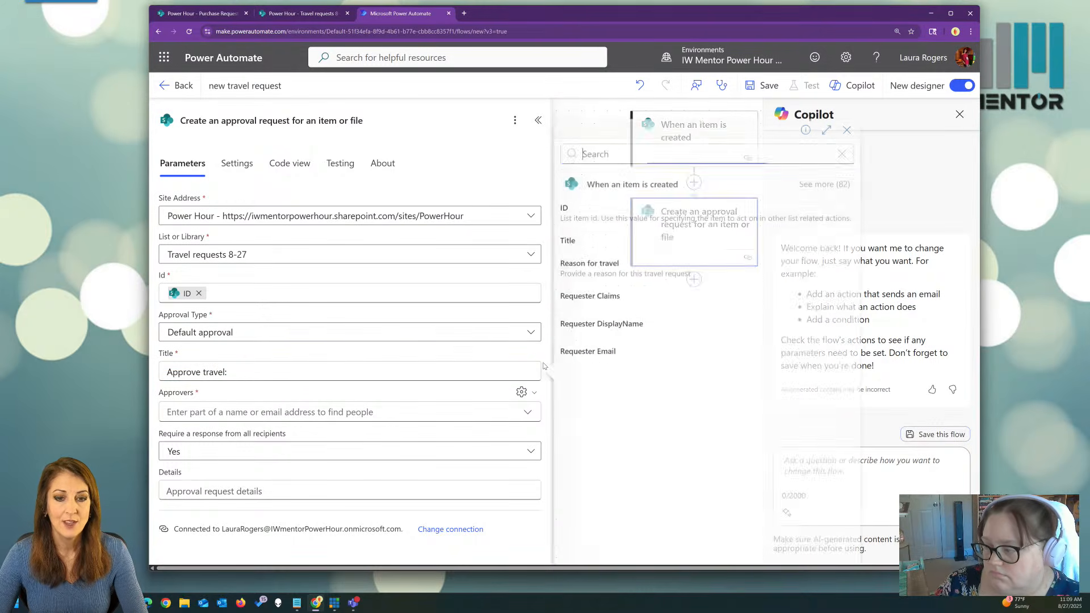
left_click(600, 246)
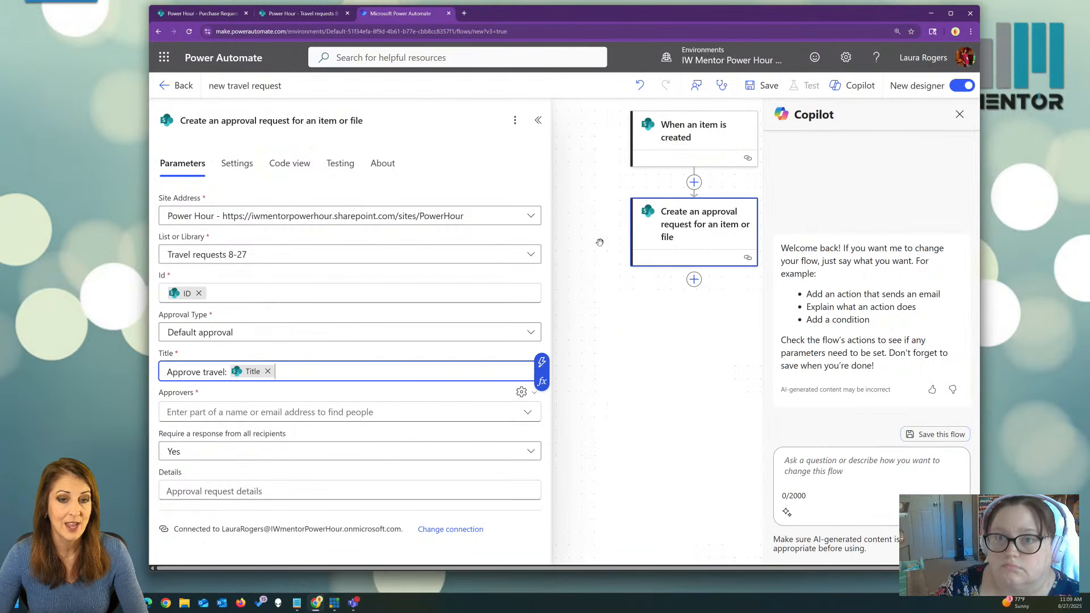
Add a searched person as approver, remove them again, and open the Approvers options menu.
left_click(377, 410)
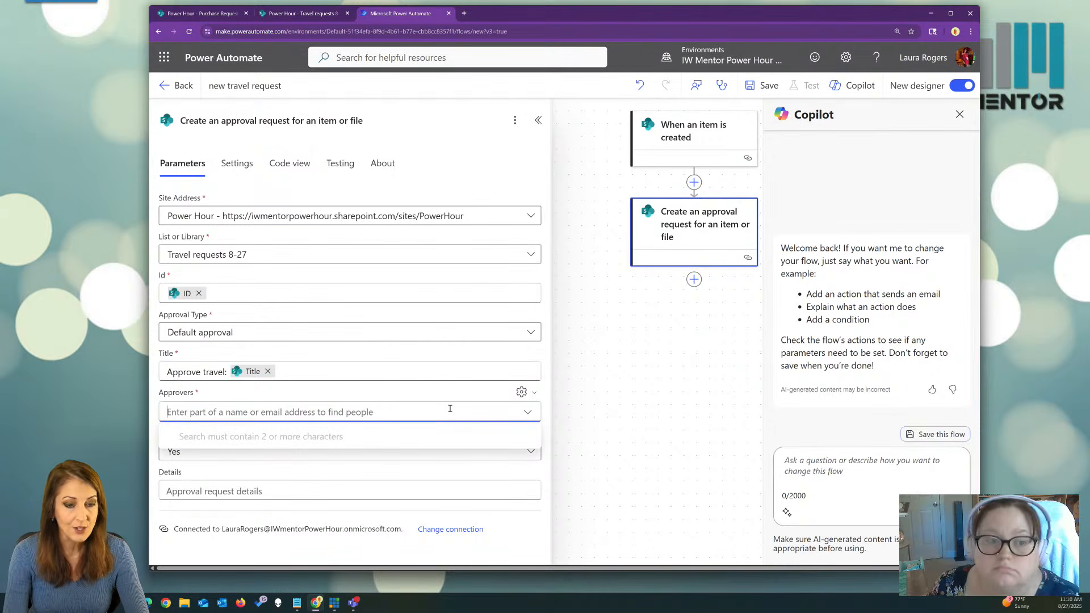
type("laura")
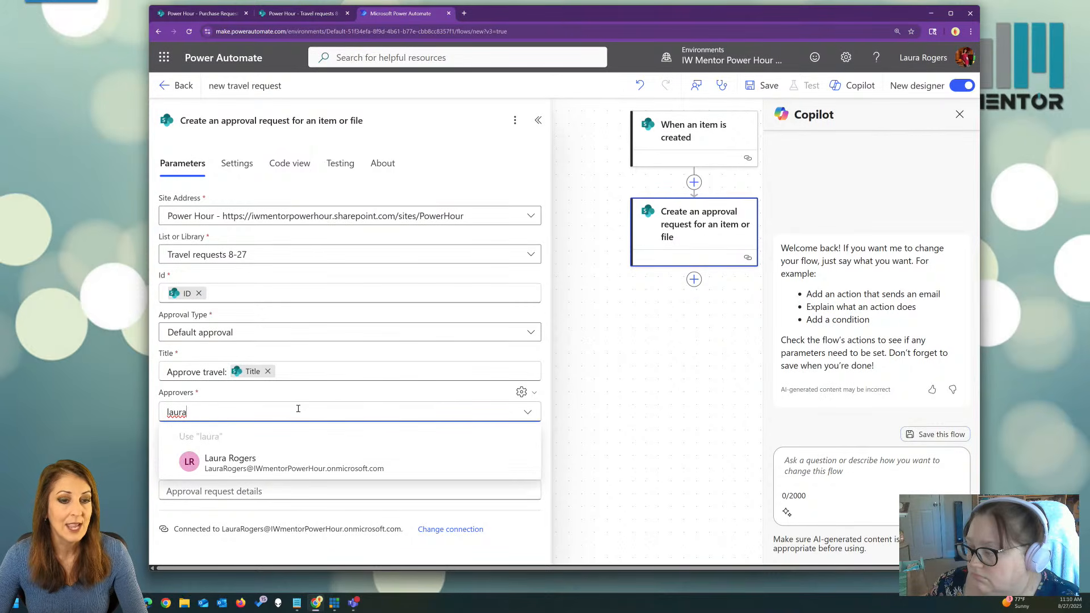
left_click(266, 463)
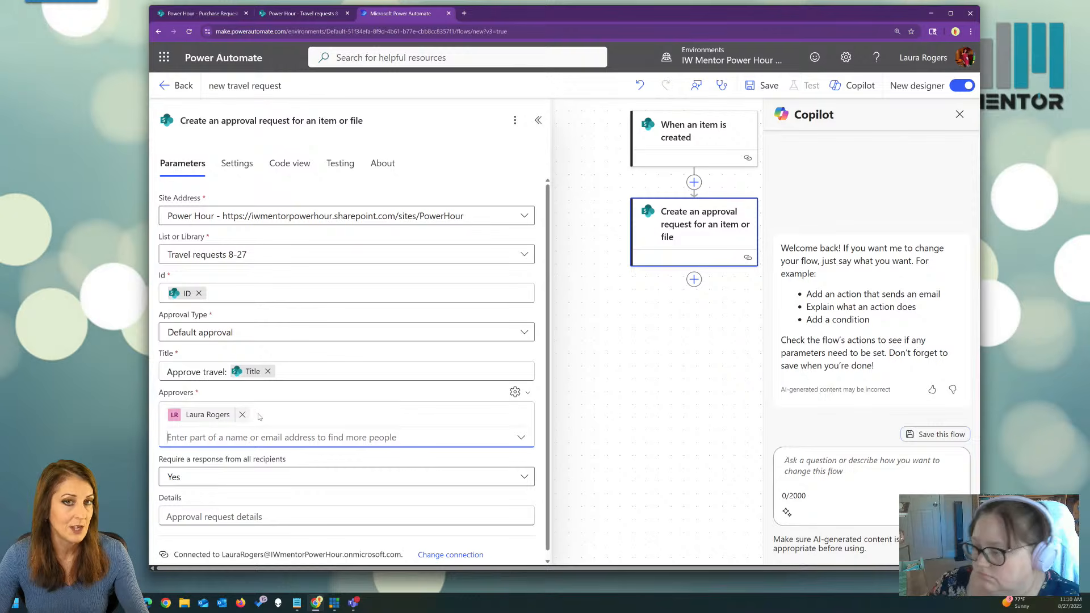
left_click(241, 415)
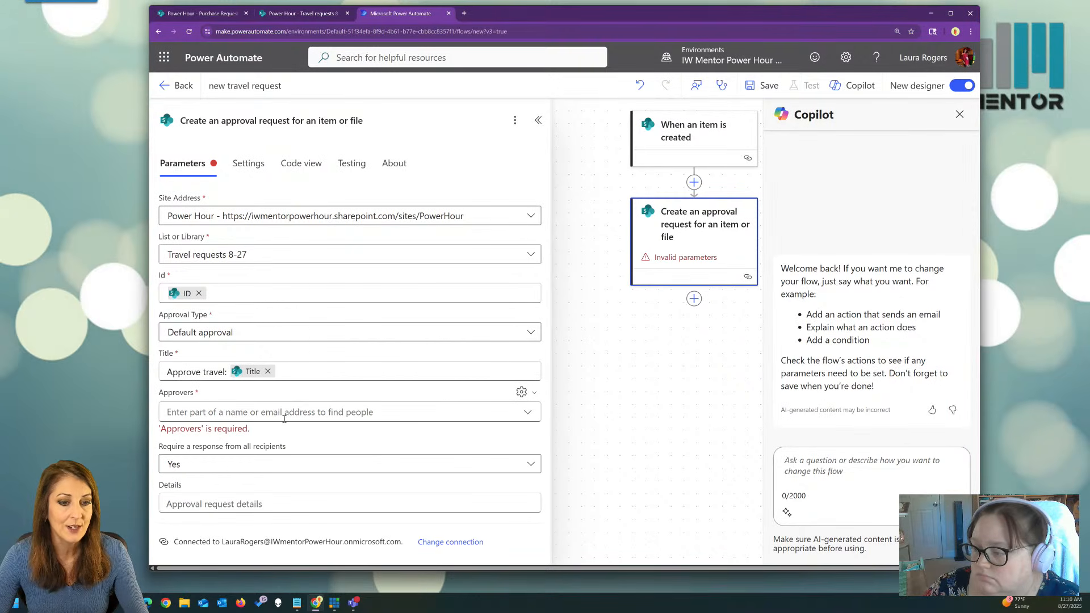
left_click(521, 392)
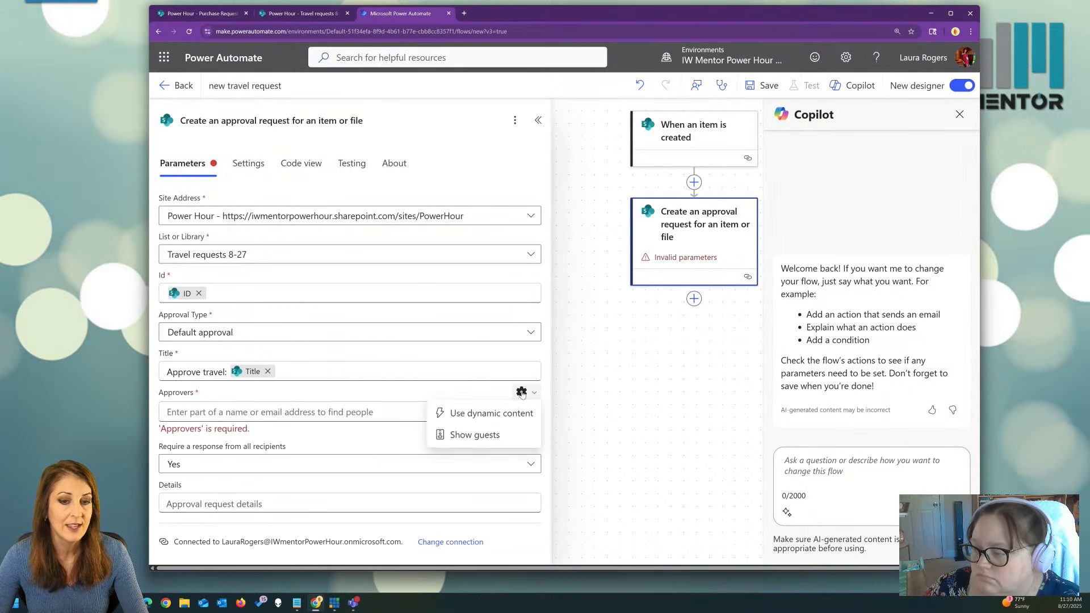
Set Approvers to the item's Created By Email plus a second email address, separated by ';'.
left_click(499, 415)
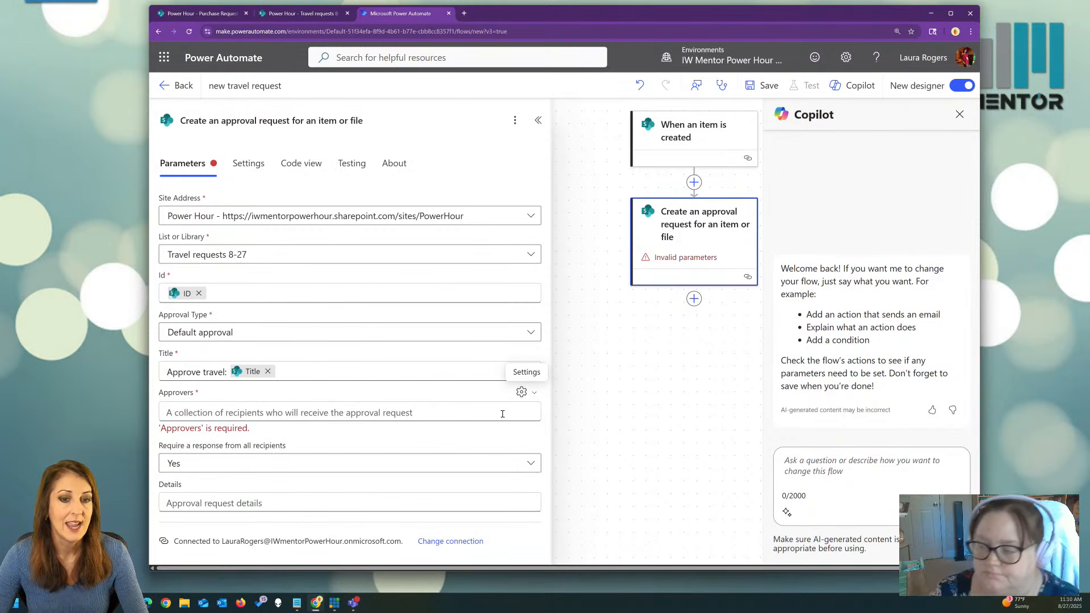
left_click(425, 409)
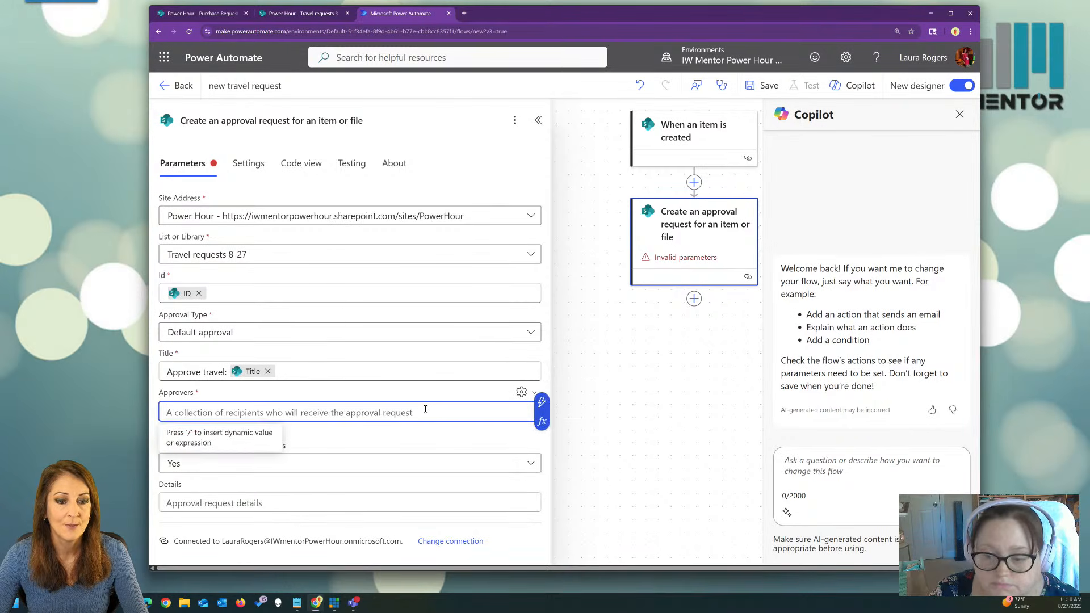
left_click(541, 402)
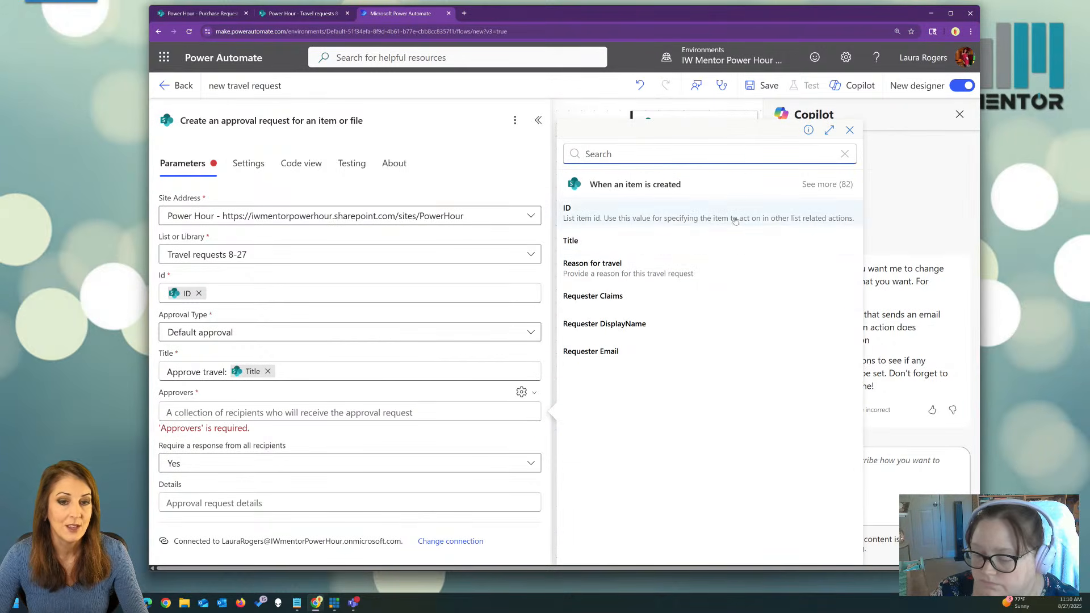
left_click(814, 188)
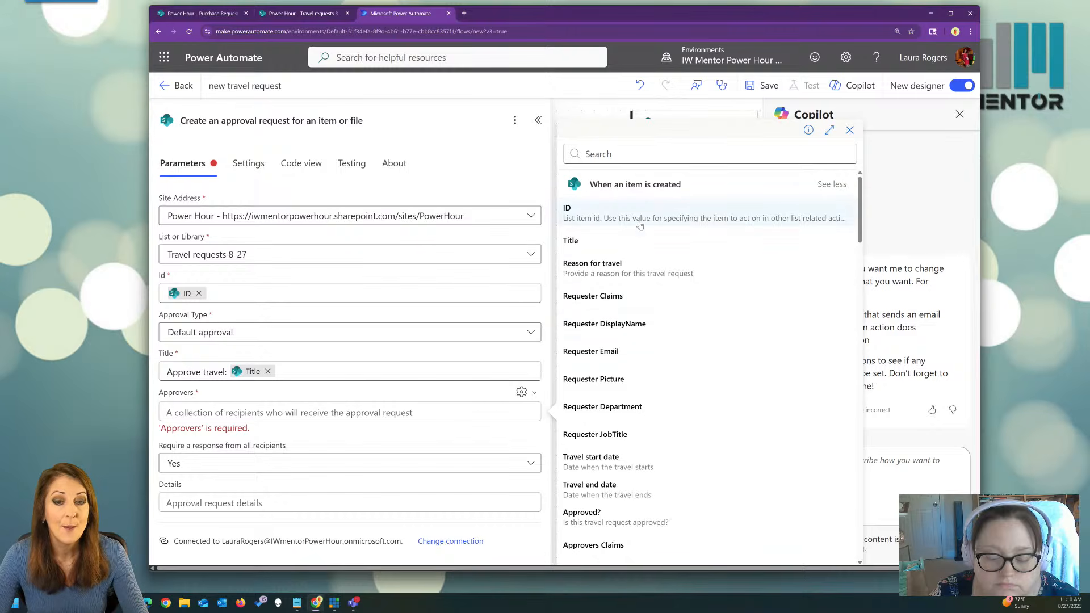
left_click(644, 152)
type("creat")
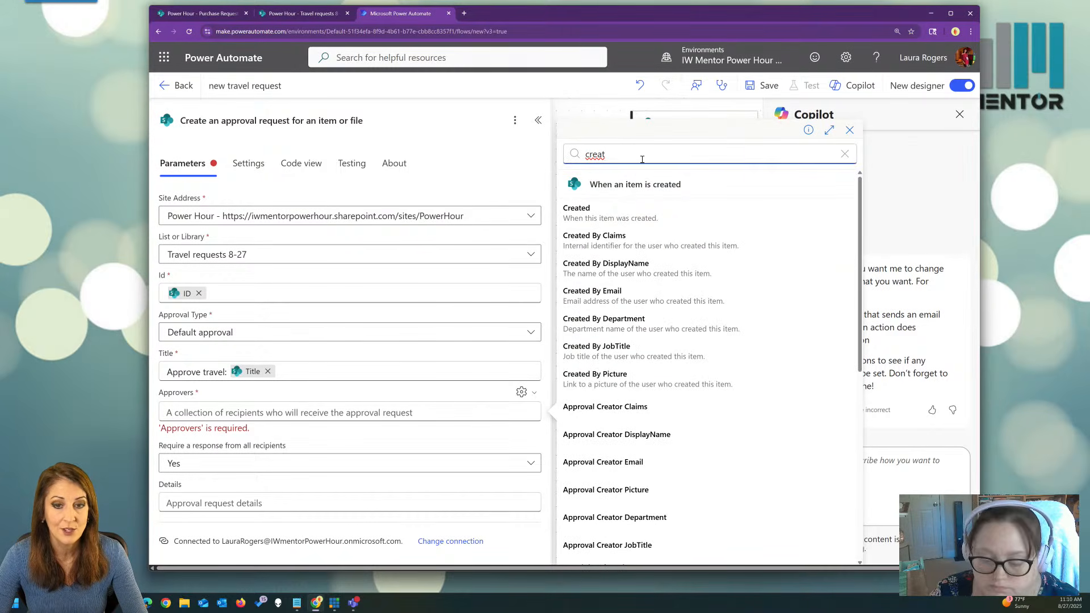
left_click(635, 294)
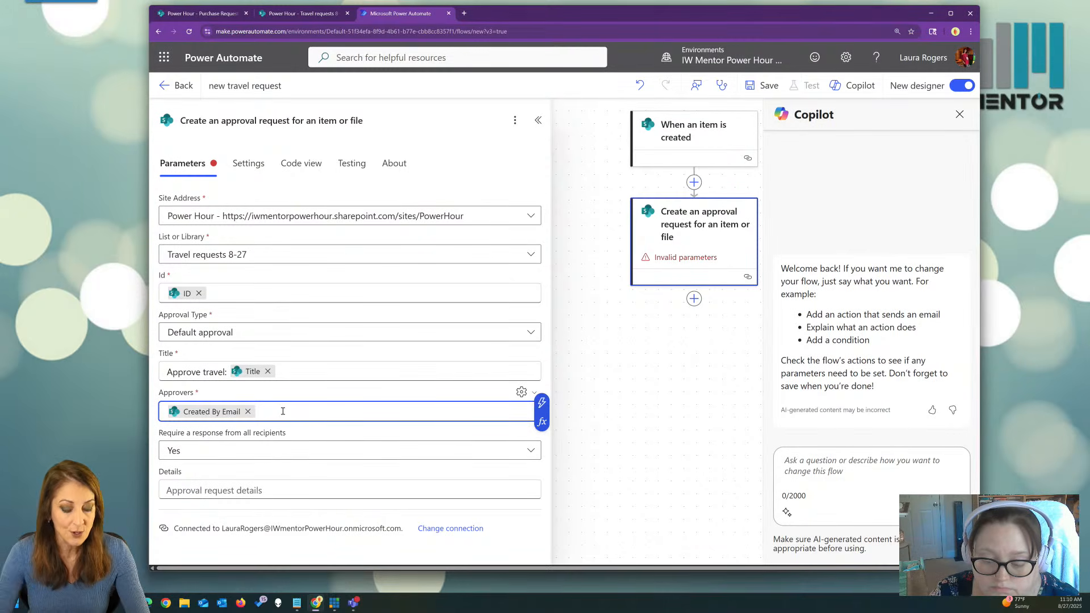
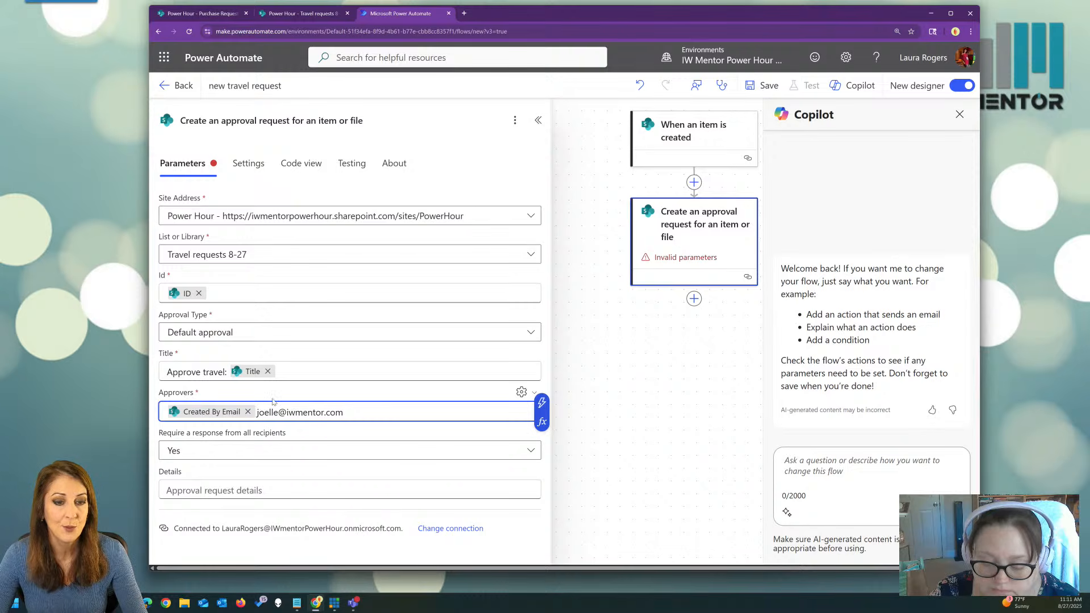
type(";")
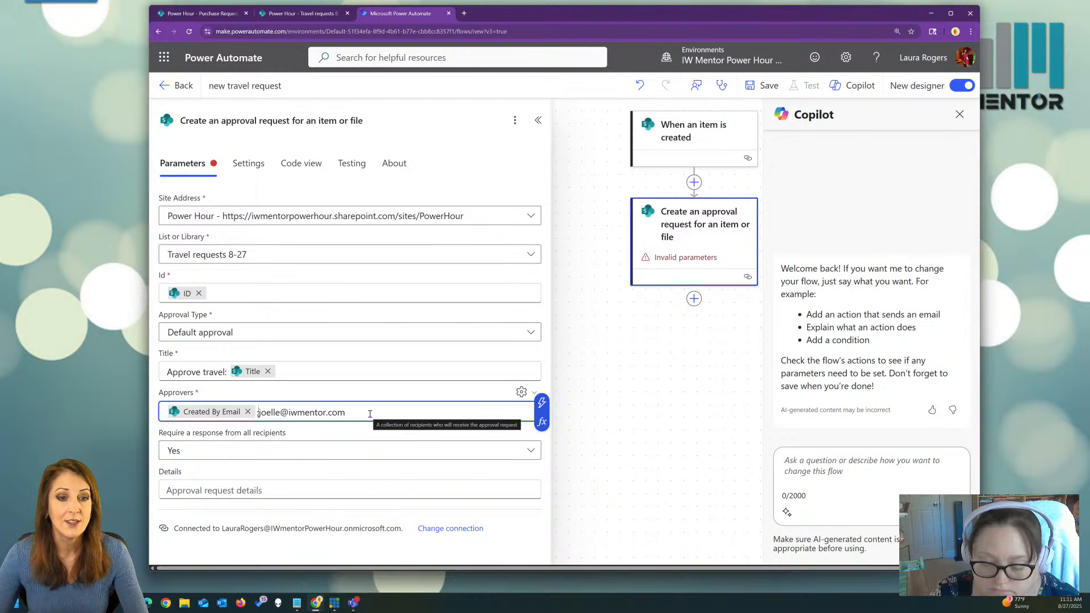
Set Require a response from all recipients to No and begin typing the Details text.
left_click(312, 451)
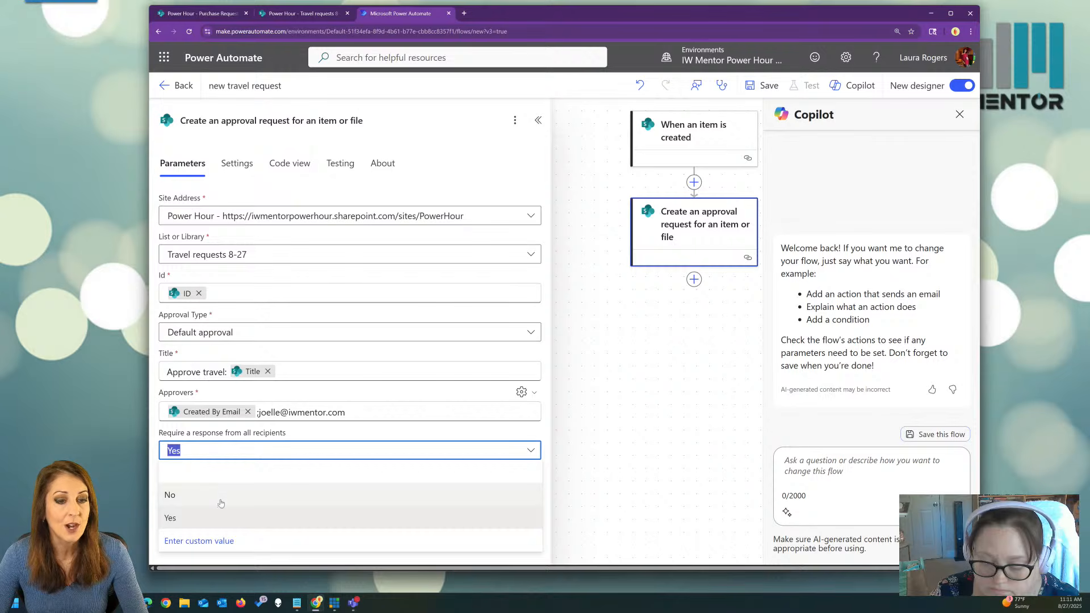
left_click(221, 502)
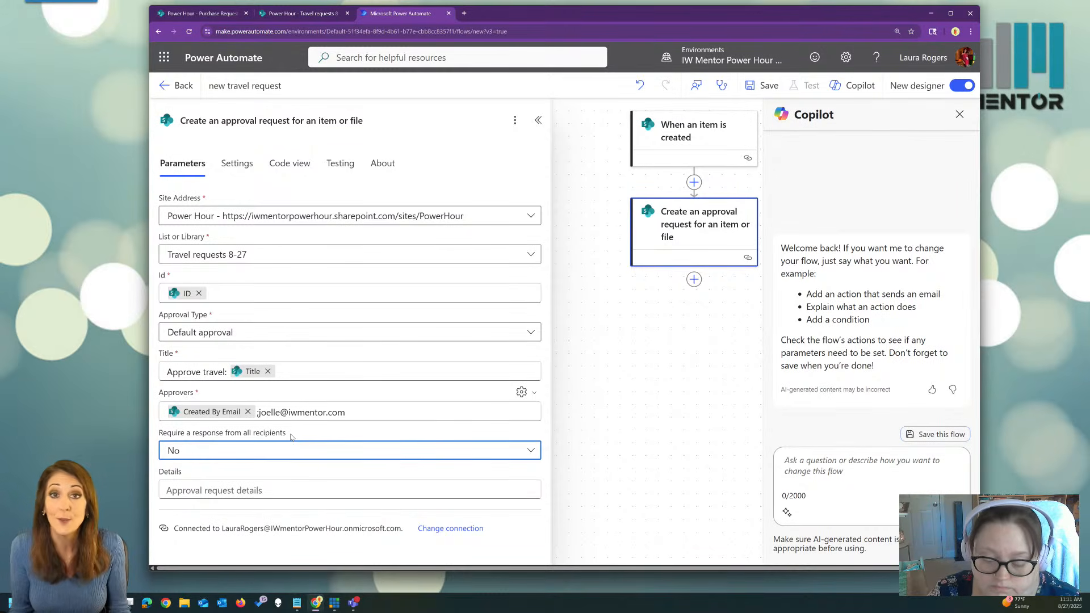
left_click(288, 491)
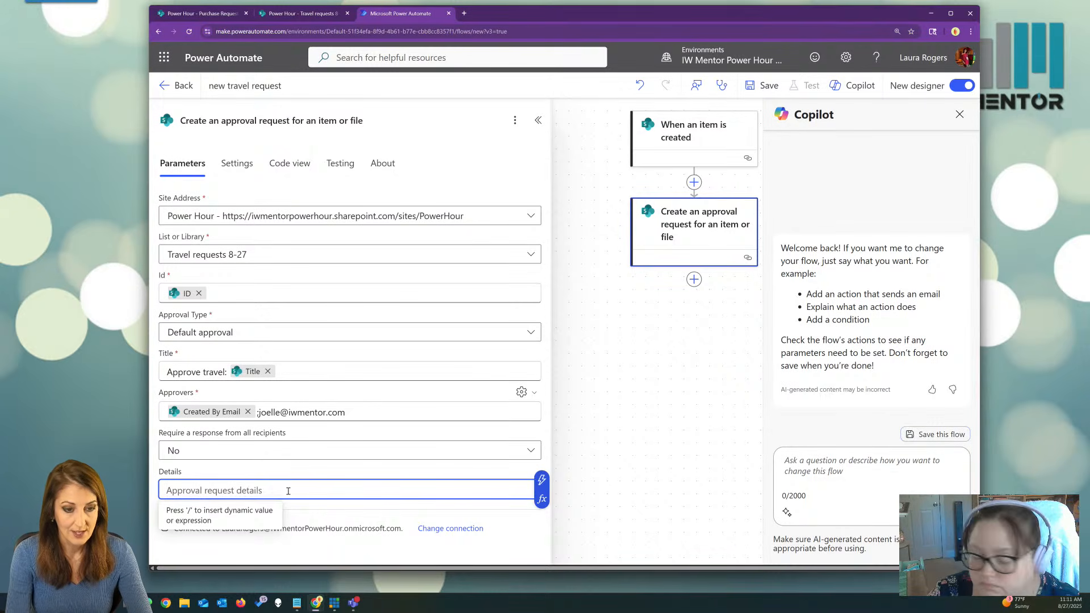
type("the")
key("BackSpace")
key("BackSpace")
type("at")
key("BackSpace")
type("ke a looka t")
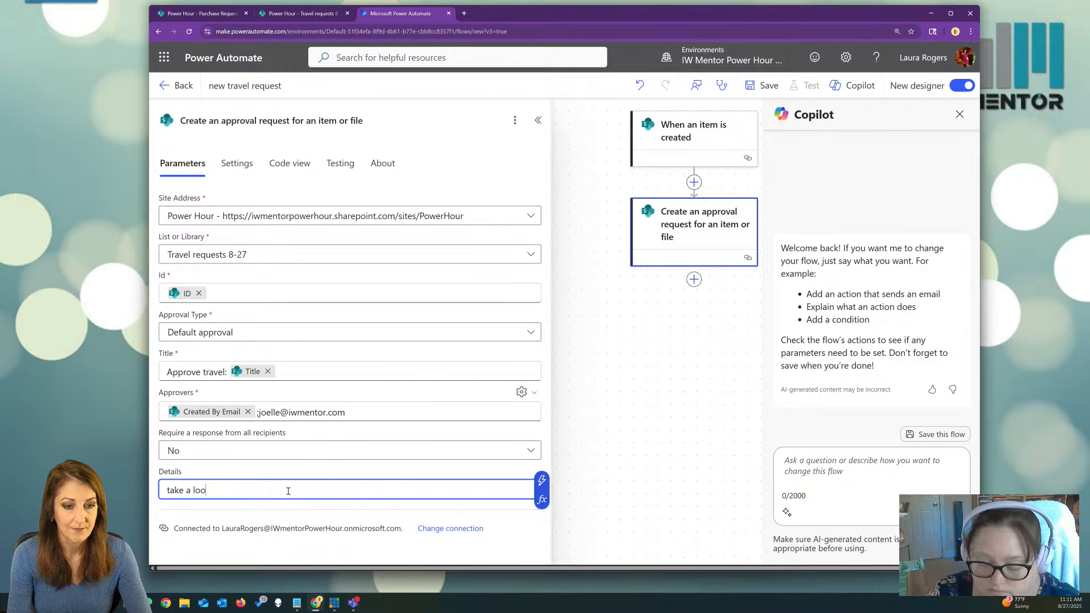
Correct Details to 'take a look at this' and append the Destination: City field after it.
key("BackSpace")
key("BackSpace")
key("BackSpace")
type("at this")
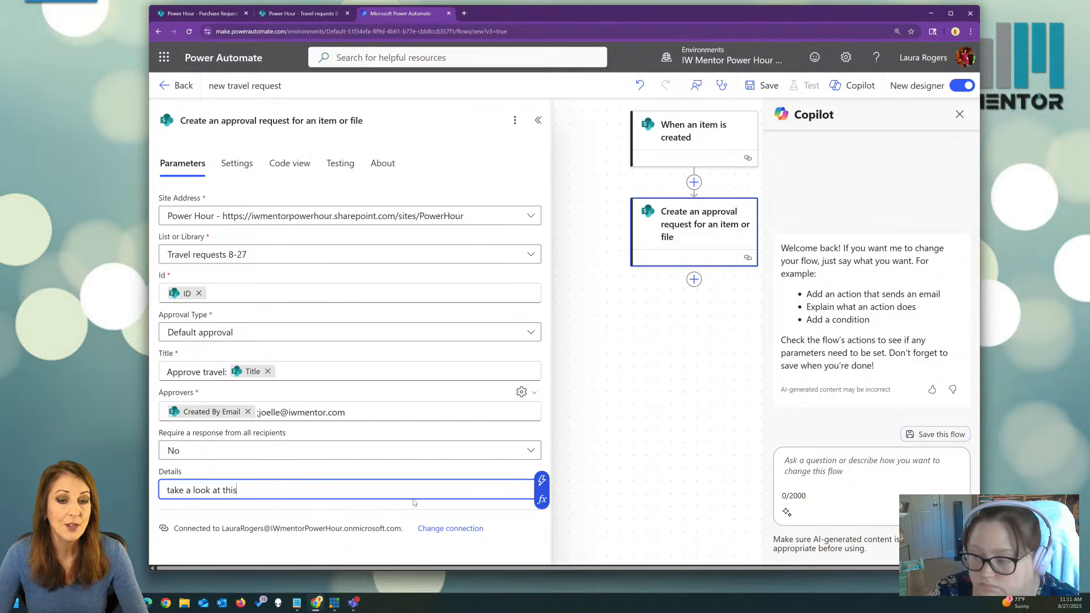
left_click(541, 481)
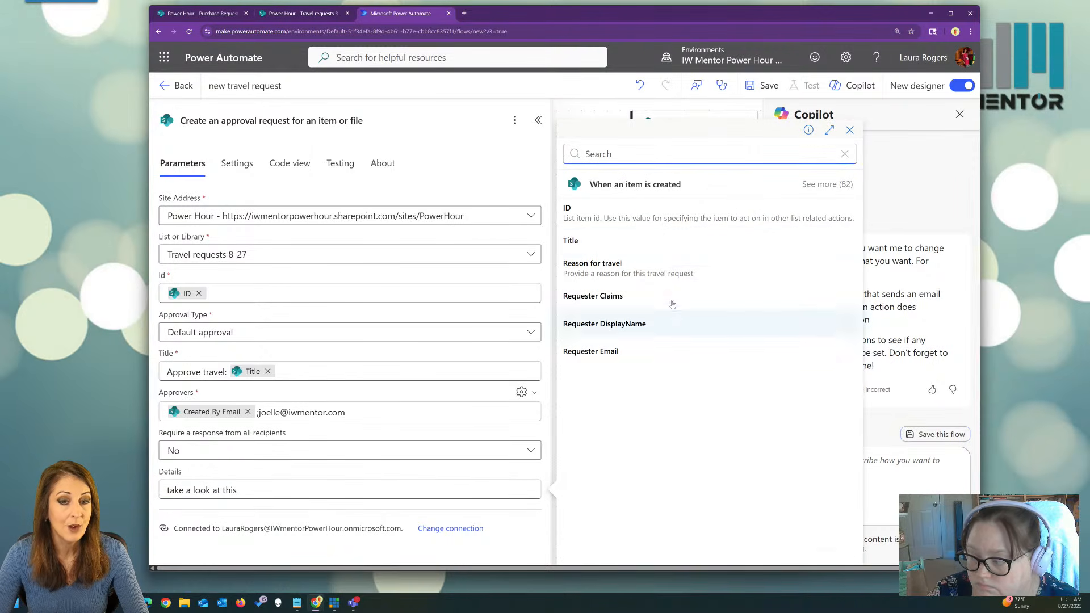
left_click(817, 185)
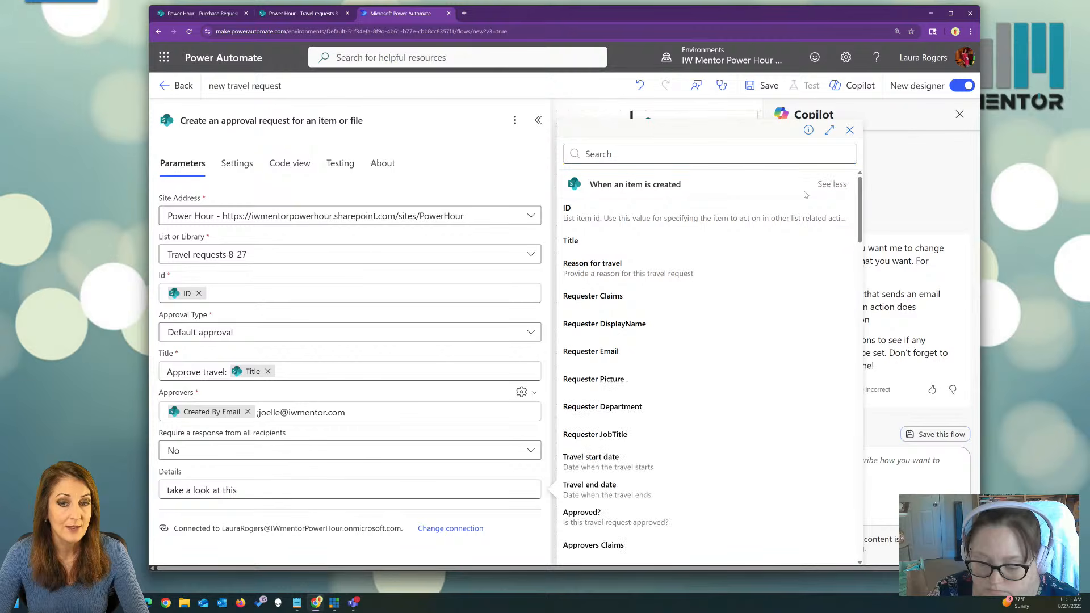
scroll(712, 293, "down", 6)
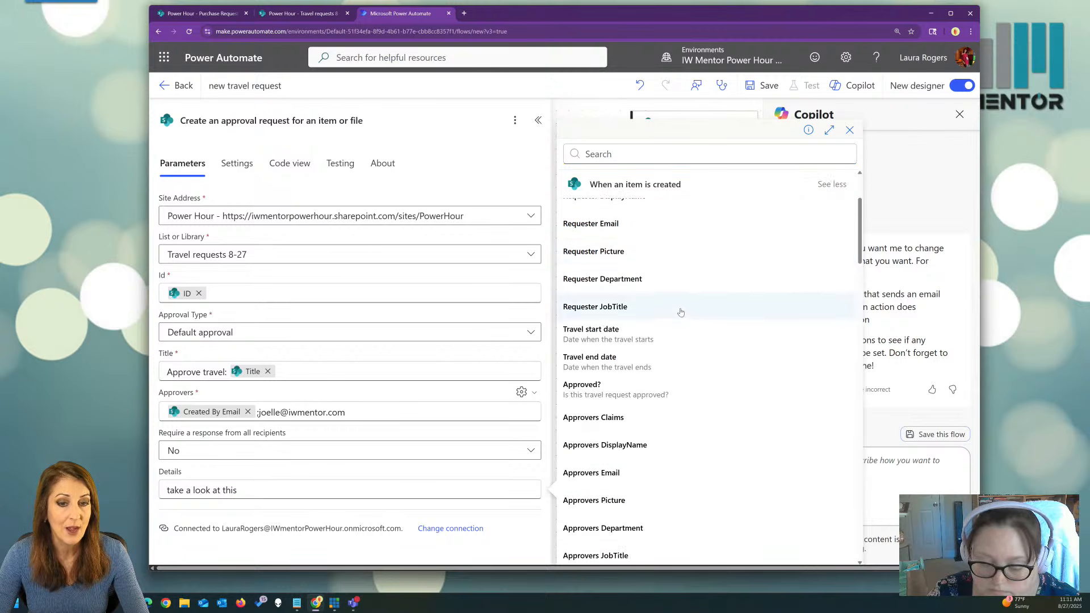
scroll(680, 310, "down", 10)
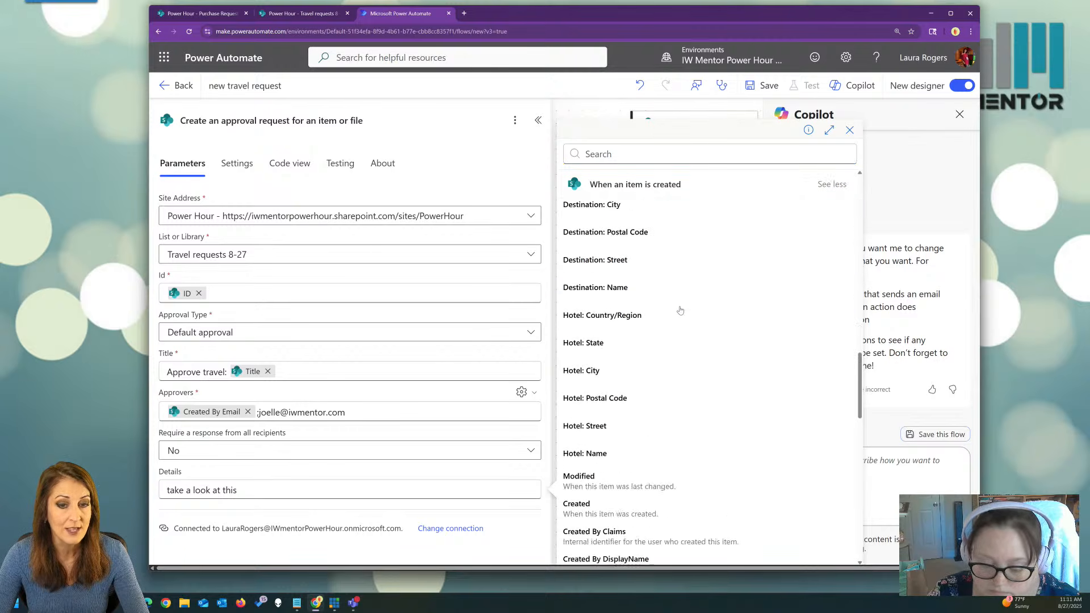
scroll(680, 310, "down", 2)
scroll(680, 310, "up", 3)
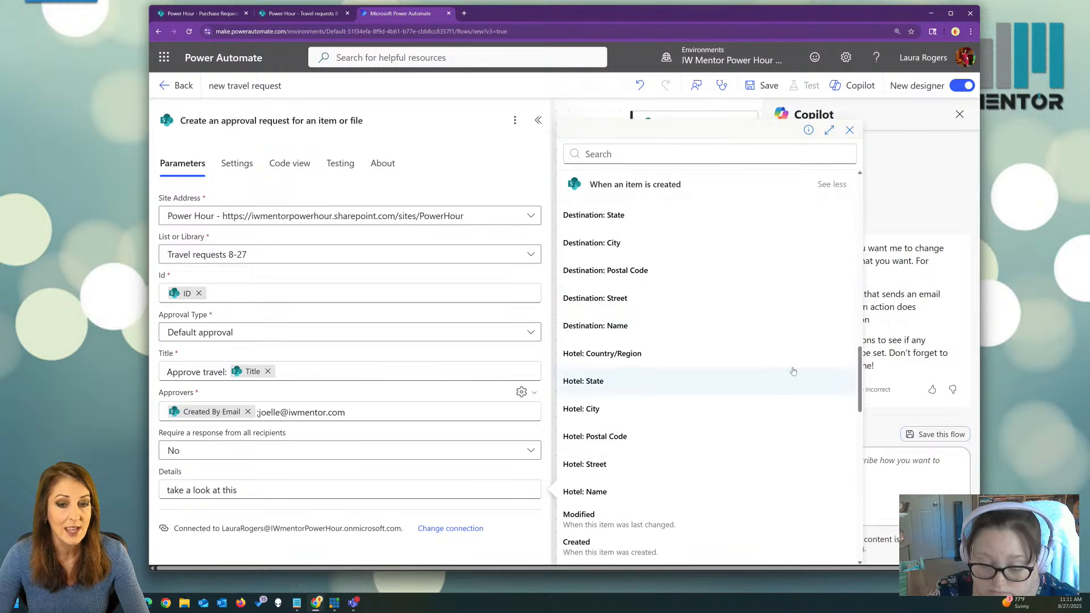
left_click_drag(862, 380, 858, 356)
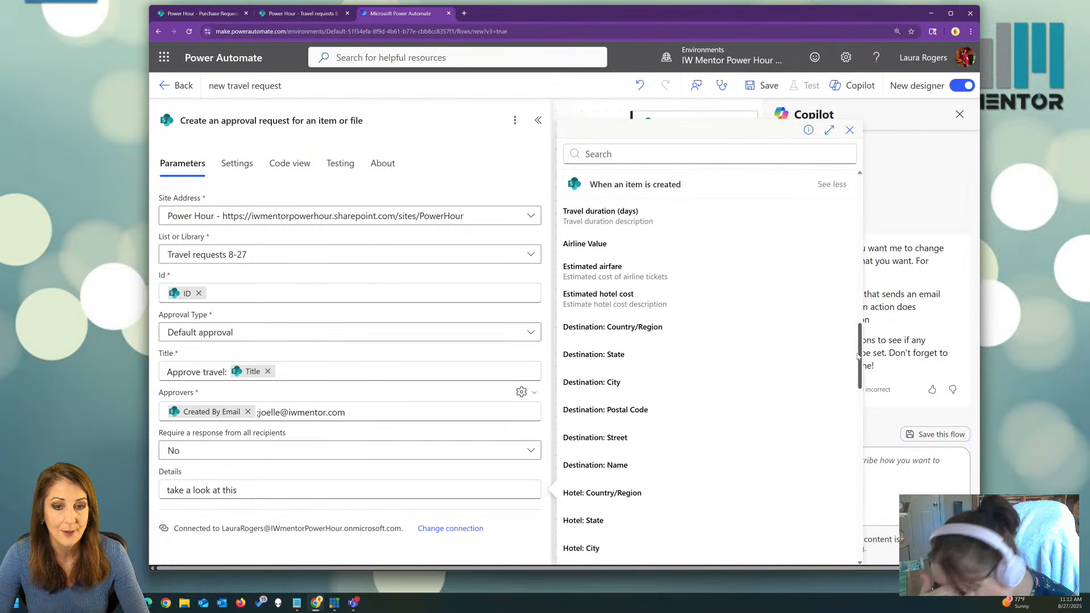
left_click(694, 380)
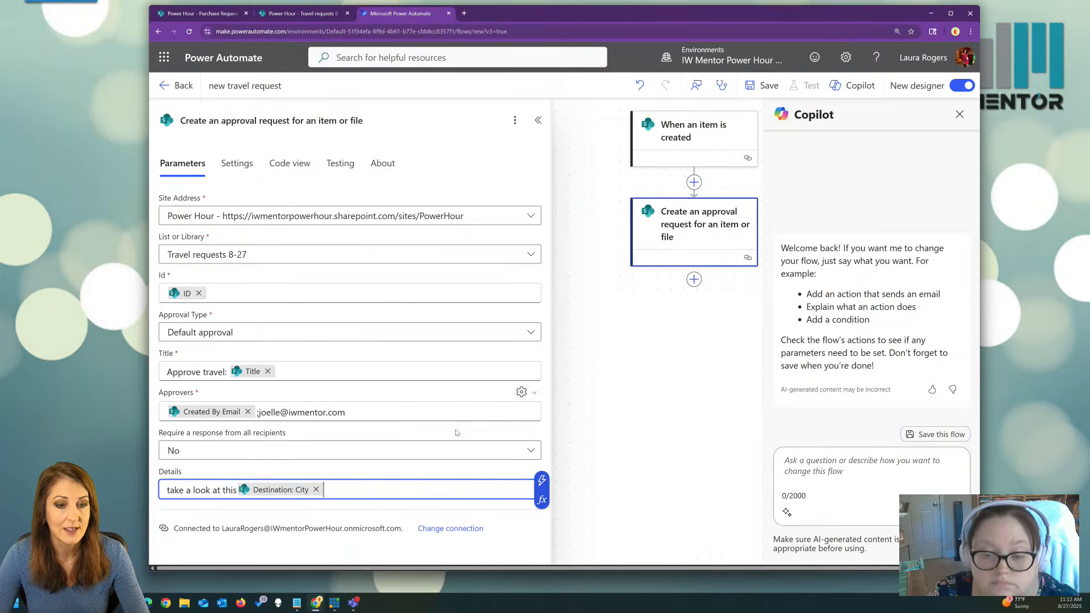
Dismiss the Add an action picker below the approval without adding anything, then save the flow.
left_click(236, 492)
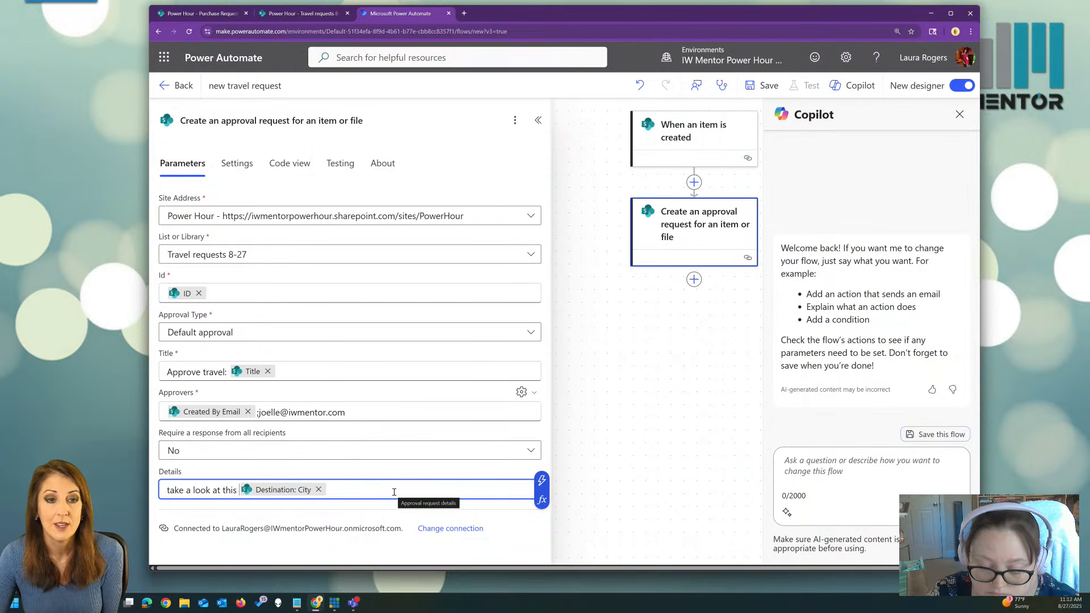
left_click(694, 284)
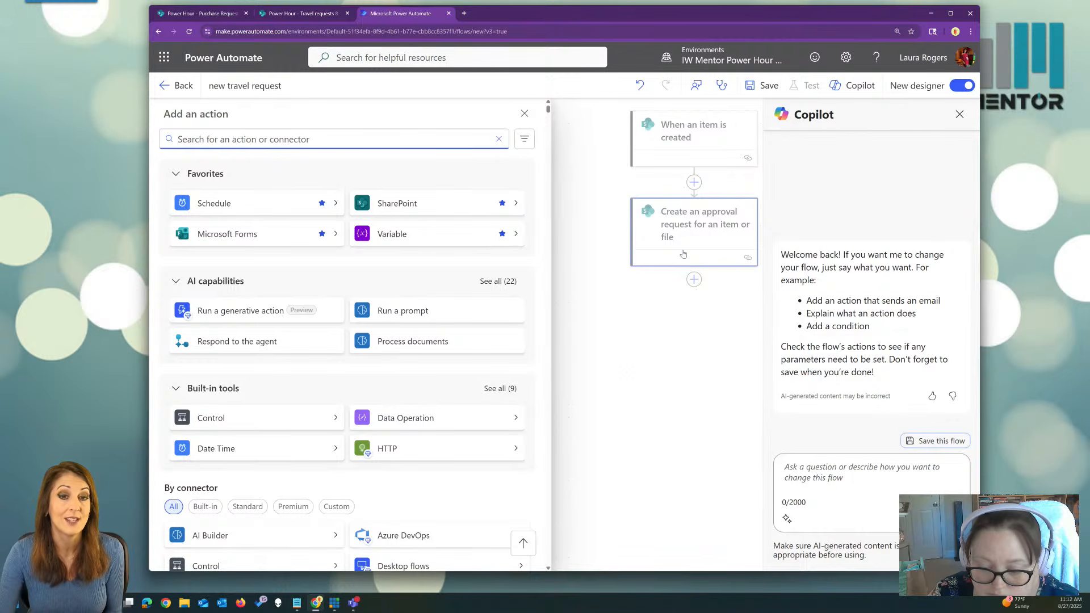
left_click(524, 113)
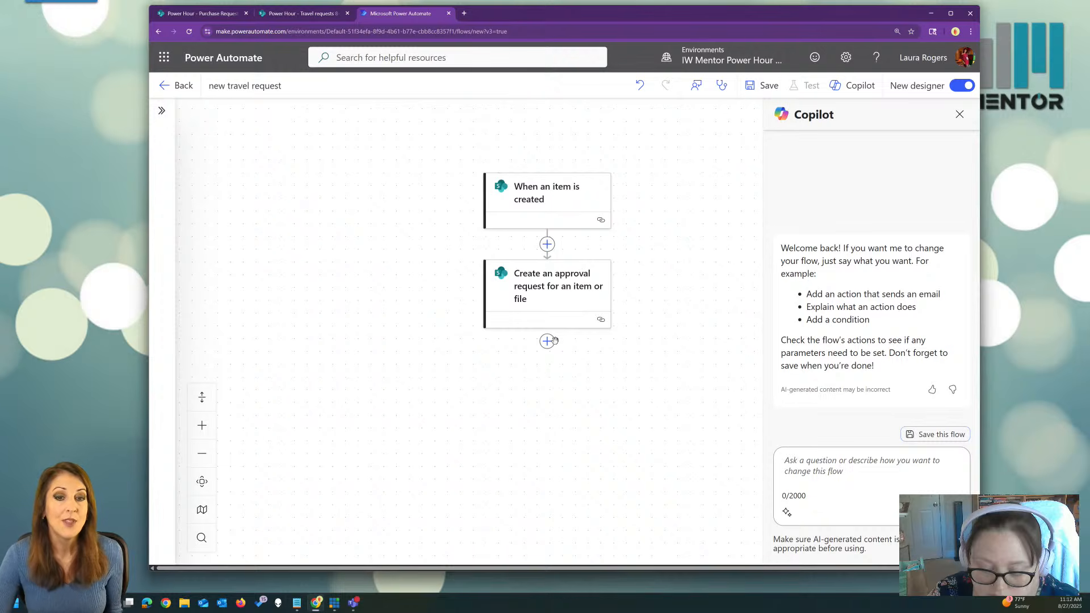
left_click(764, 85)
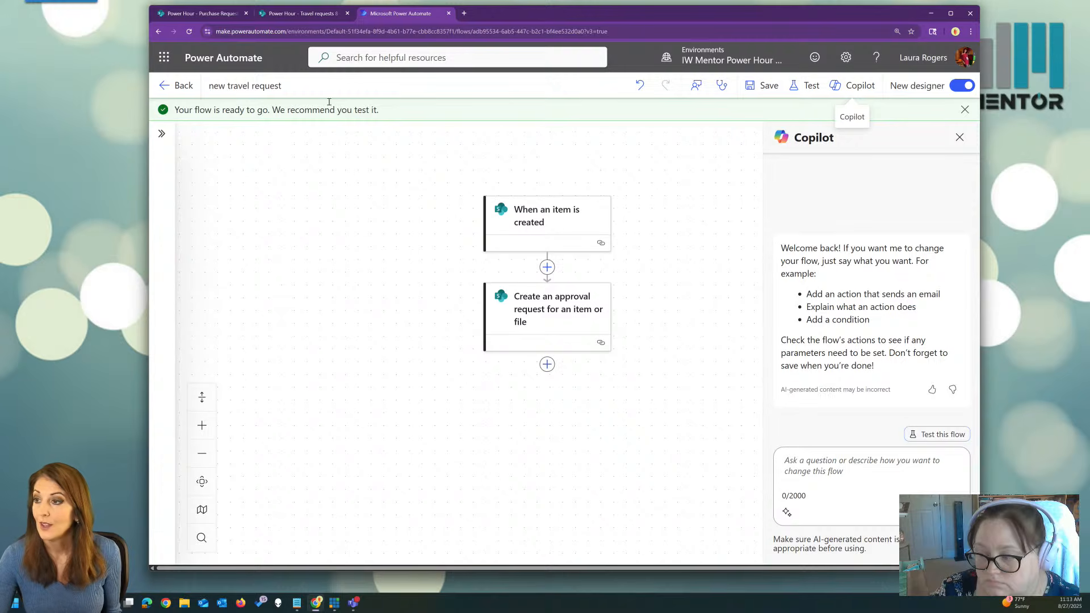
Start a new travel request titled Hawaii, choose a requester, and set destination Hawaiian Gardens.
left_click(296, 13)
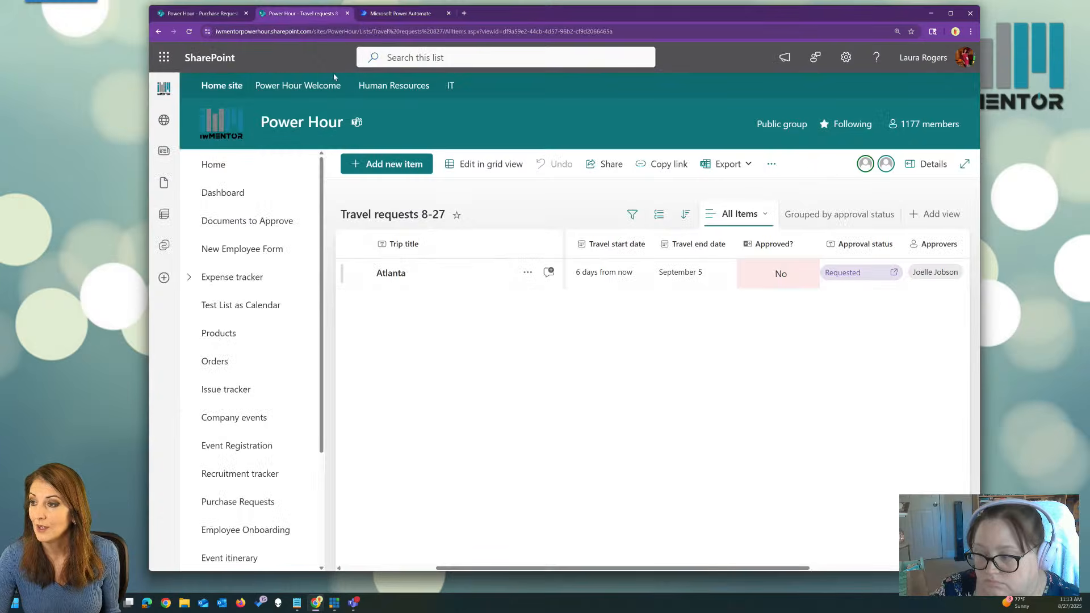
left_click(392, 167)
type("Hawaii")
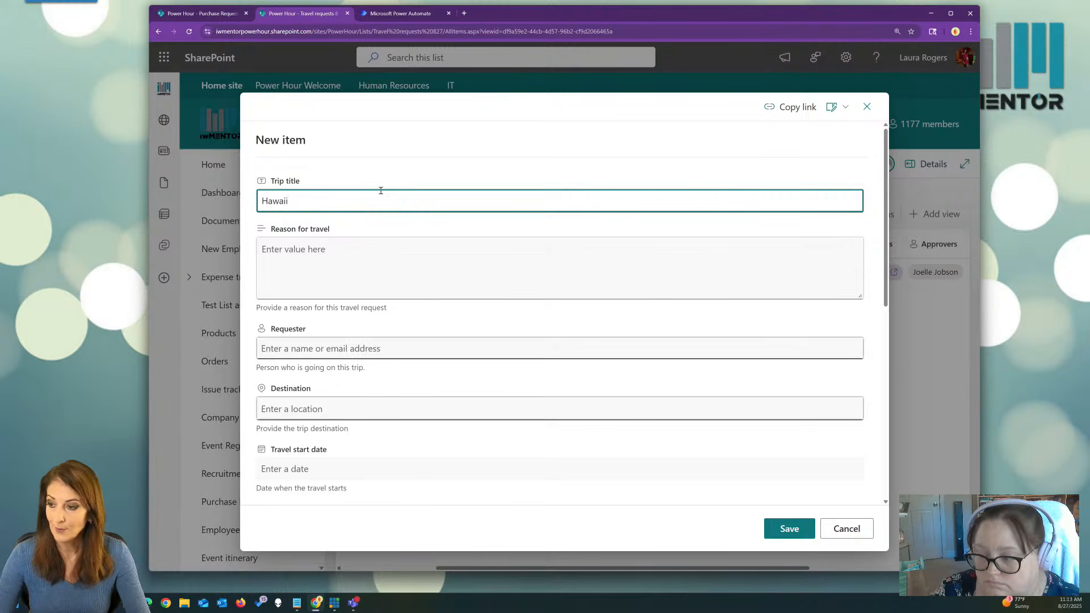
left_click(396, 348)
type("laura")
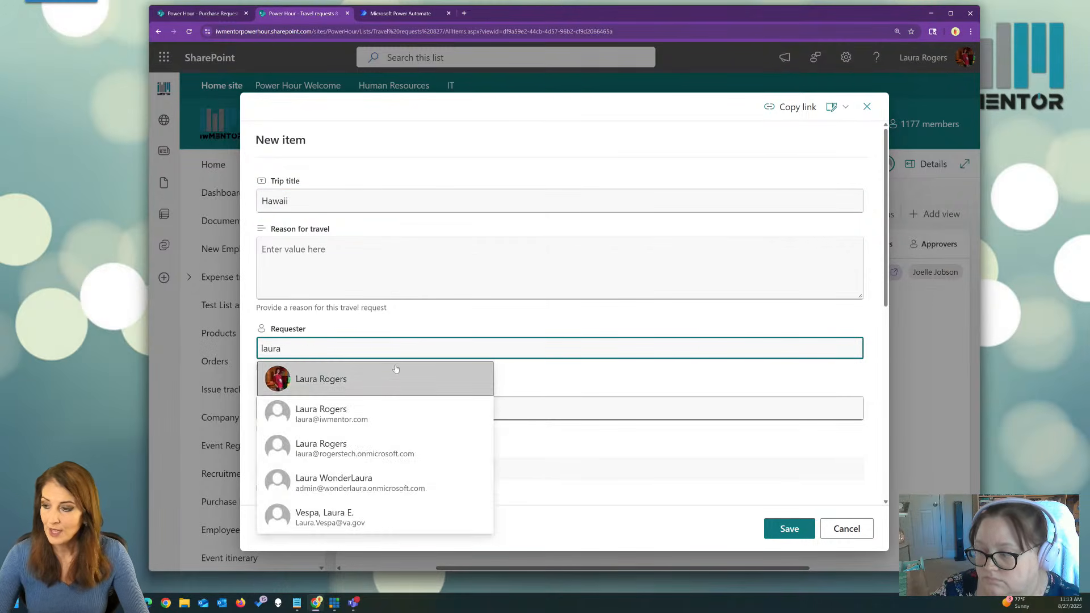
left_click(386, 380)
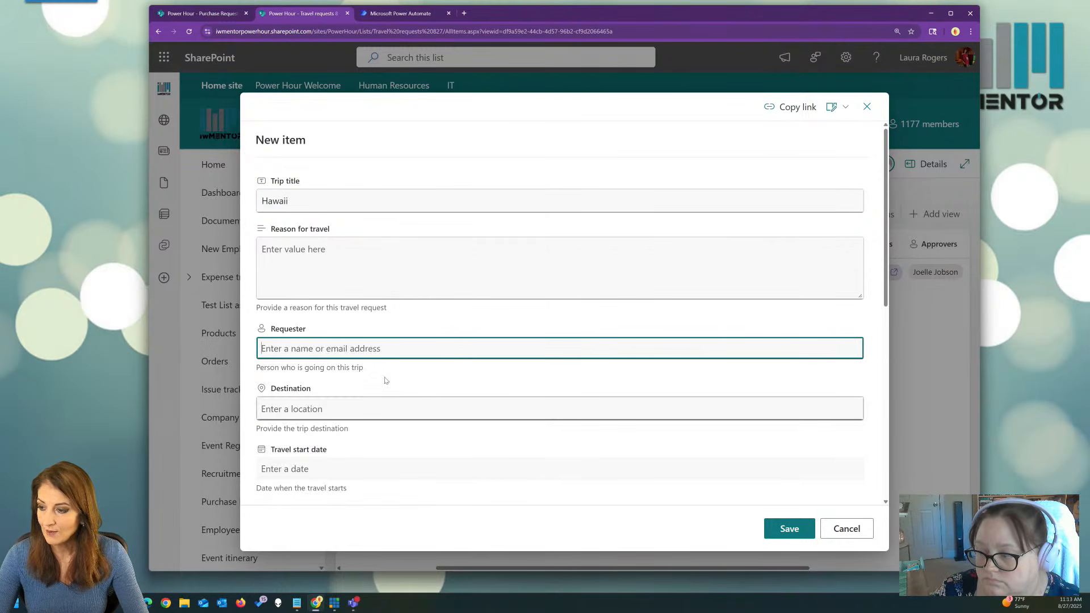
left_click(391, 407)
type("hawaii")
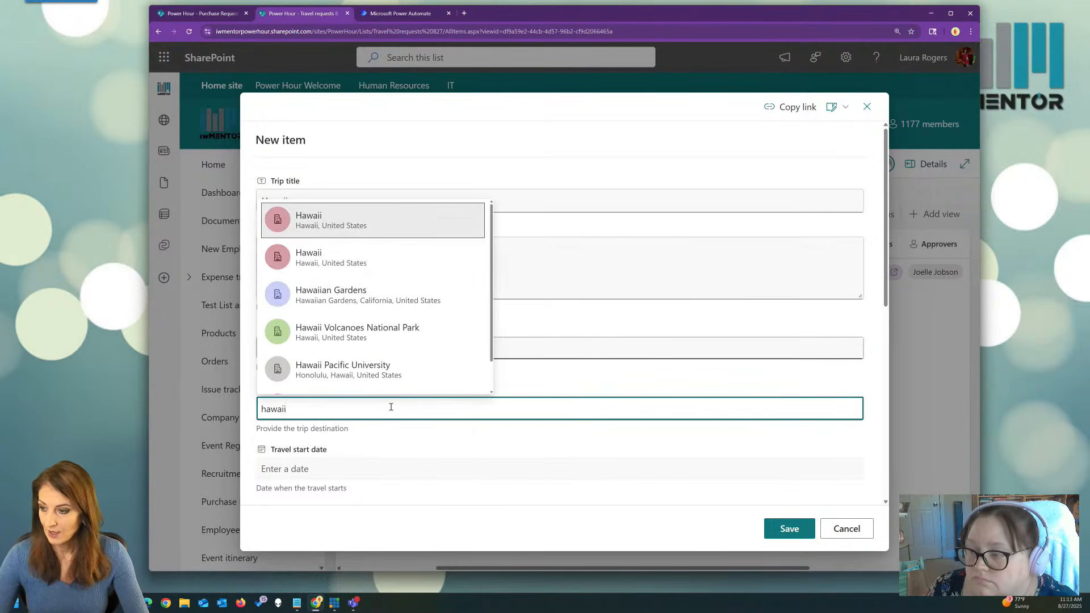
key("Down")
key("Down")
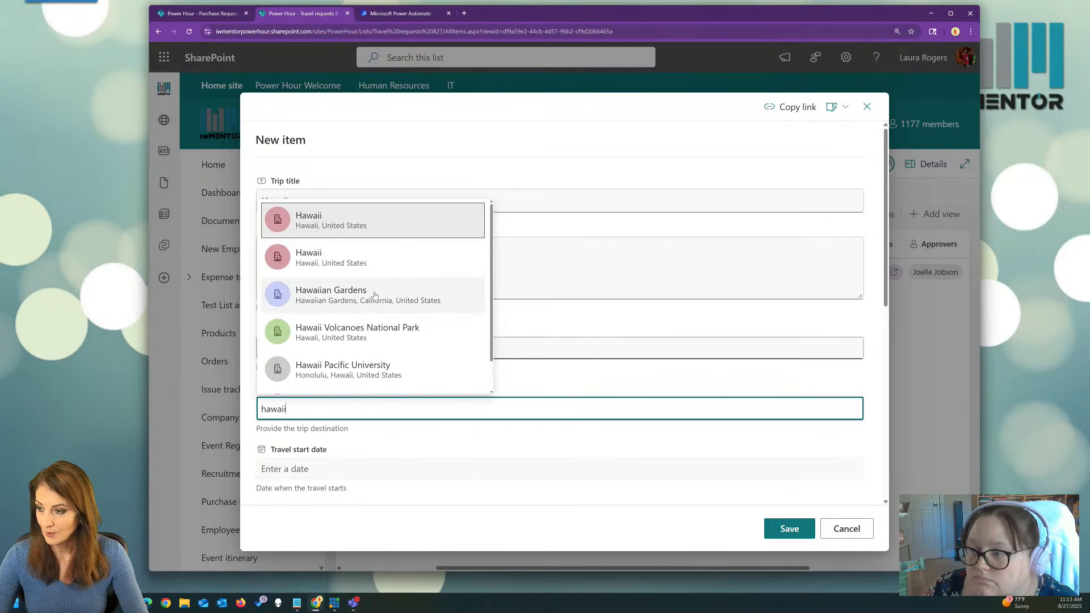
key("Return")
Set the travel start date to September 3 and save the Hawaii request.
scroll(496, 392, "down", 3)
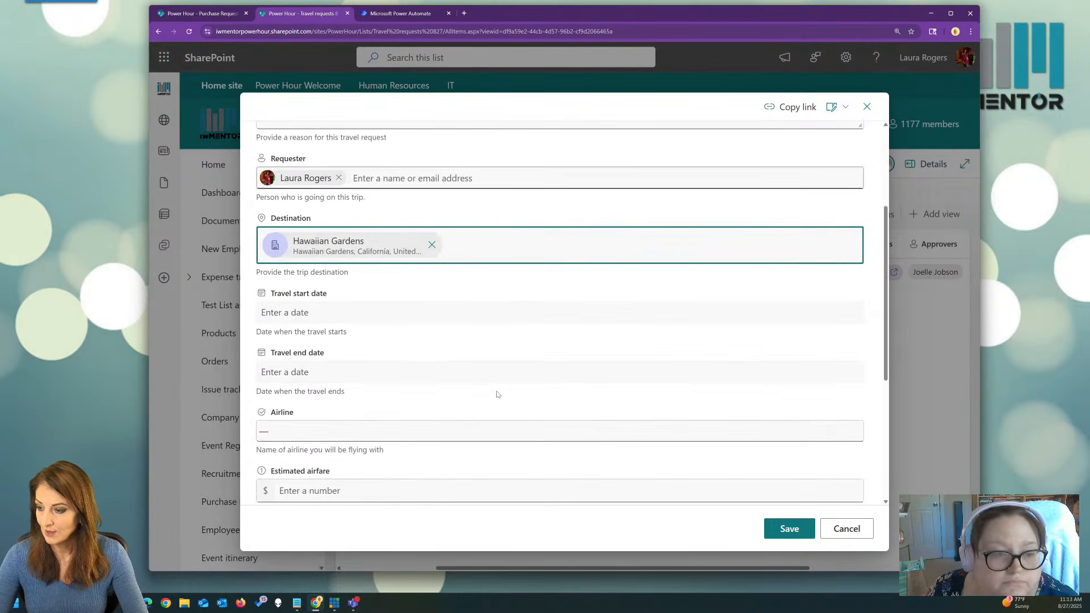
left_click(351, 310)
left_click(323, 471)
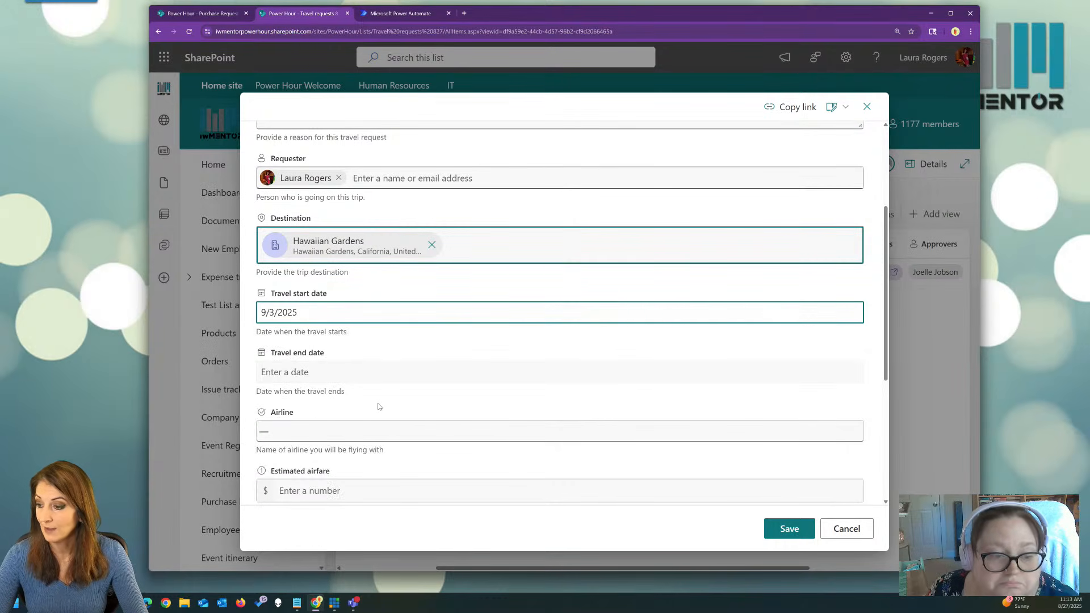
scroll(379, 406, "down", 1)
left_click(789, 529)
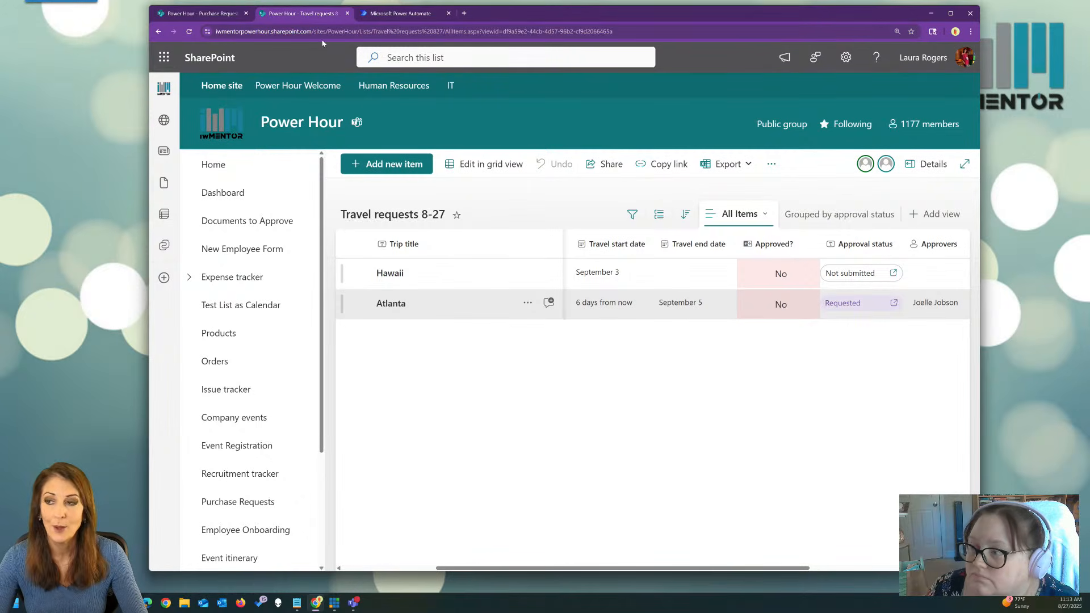
left_click(464, 13)
Load Microsoft Teams by entering 'teams' in the new tab's address bar.
type("teams")
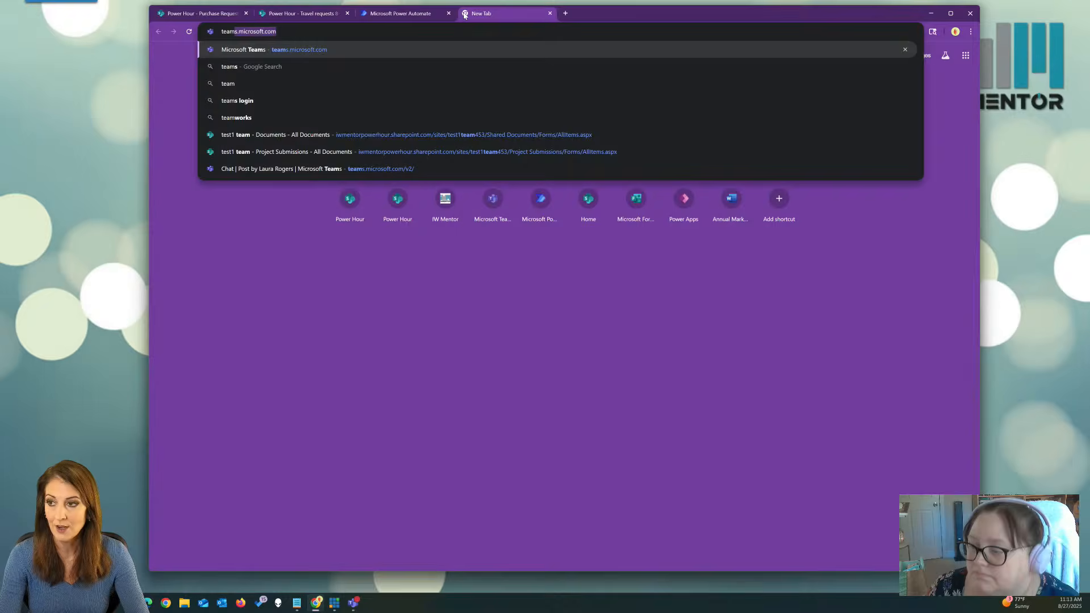
key("Return")
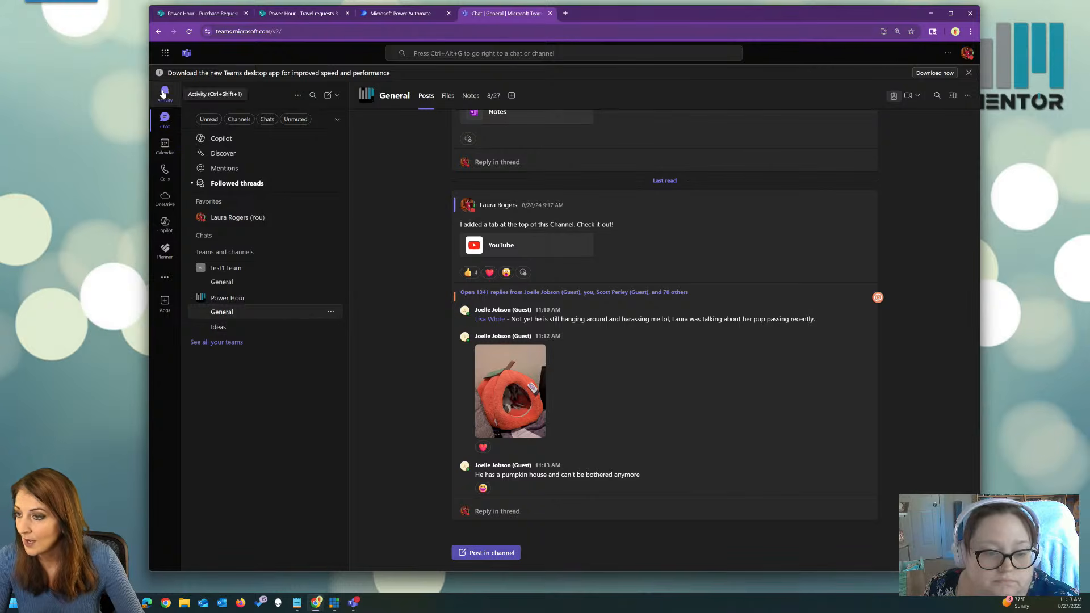
Check the flow's details page (On, no runs yet), then go back to the SharePoint list.
left_click(391, 15)
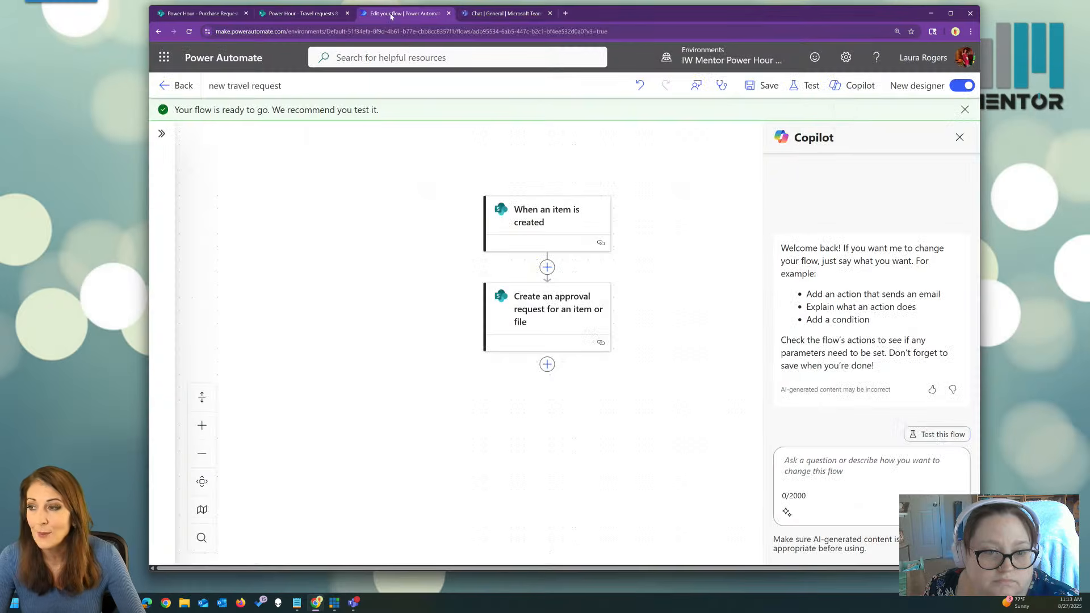
left_click(183, 85)
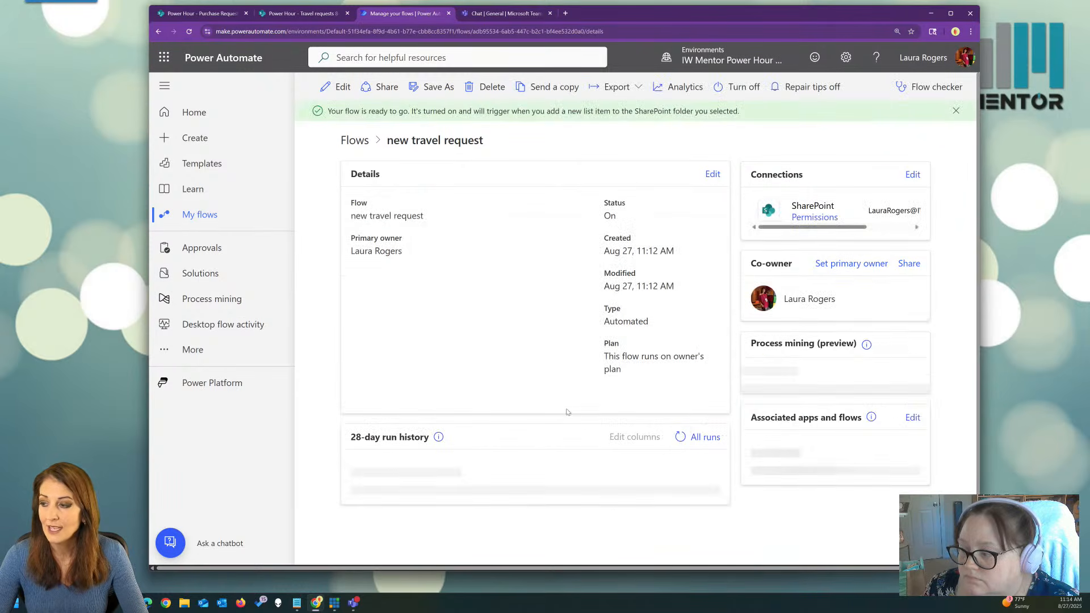
scroll(548, 401, "down", 1)
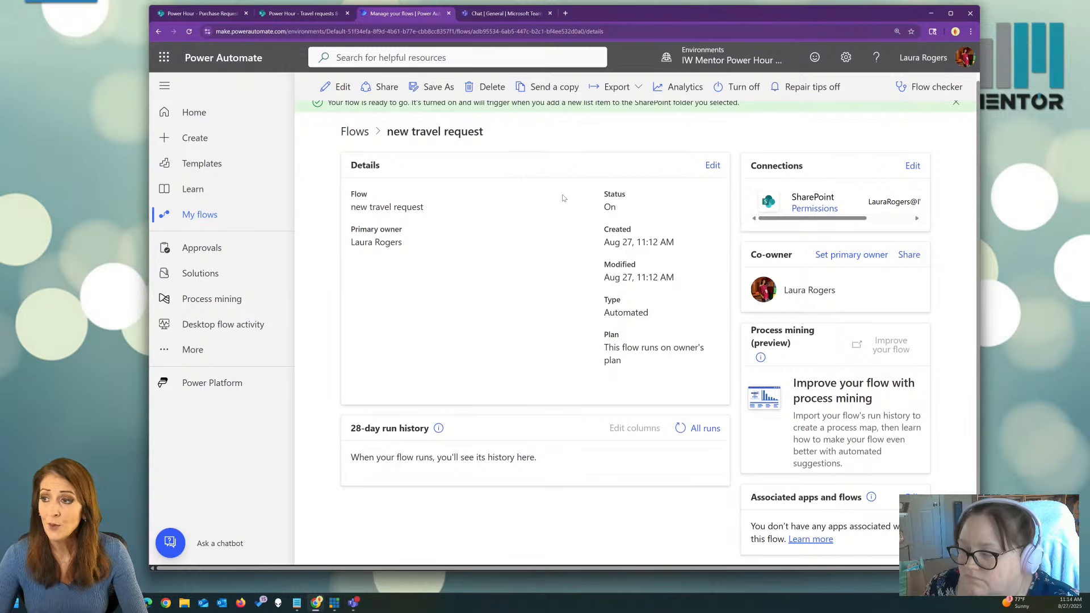
left_click(301, 13)
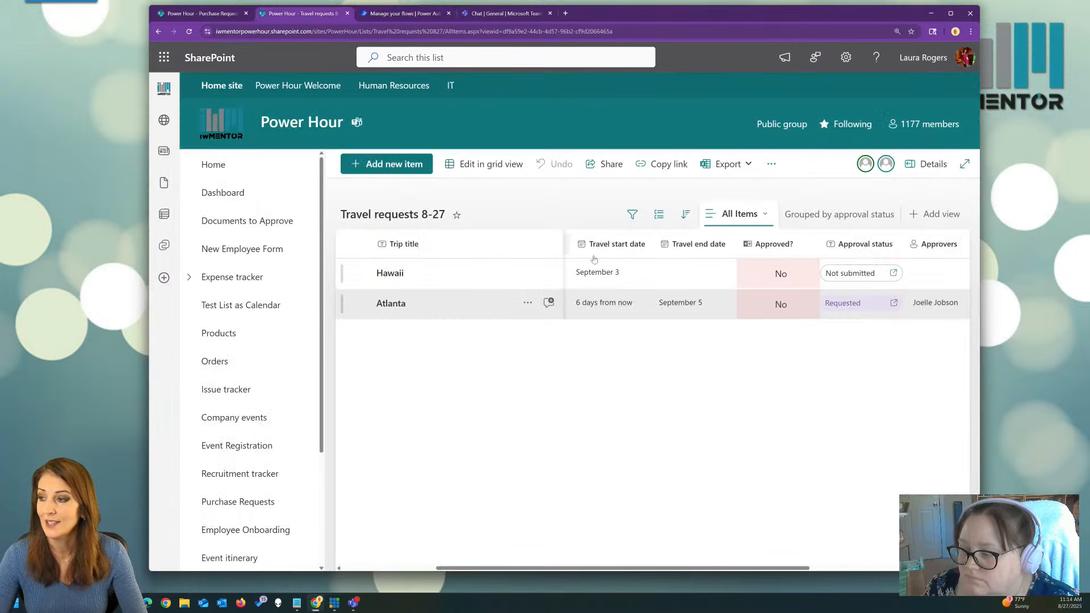
Maximize the browser, view Atlanta's pending approval details, then return to the flow details tab.
left_click(951, 14)
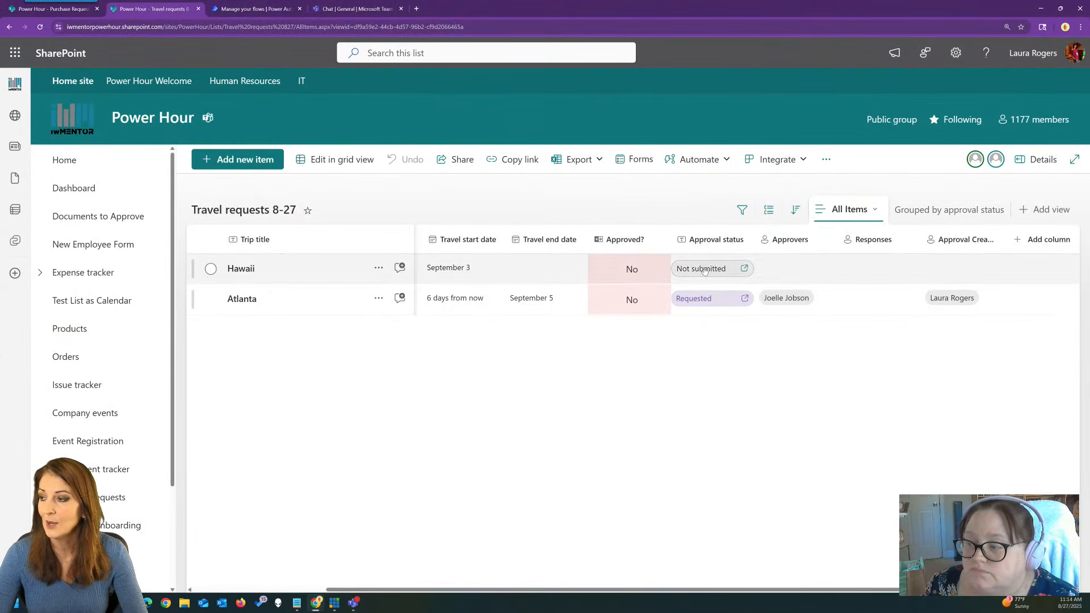
left_click(702, 305)
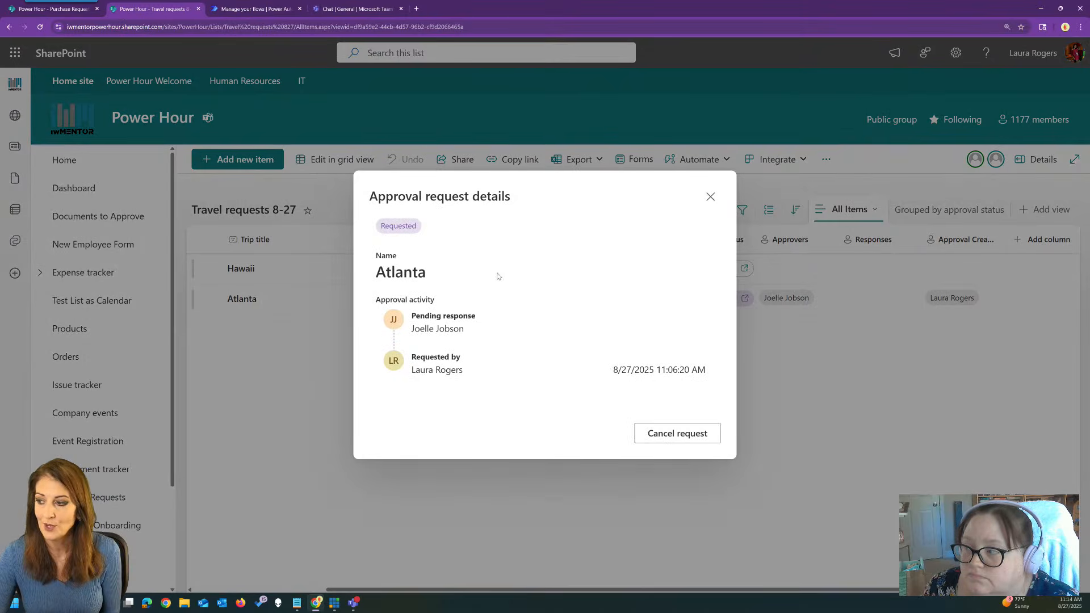
left_click(711, 197)
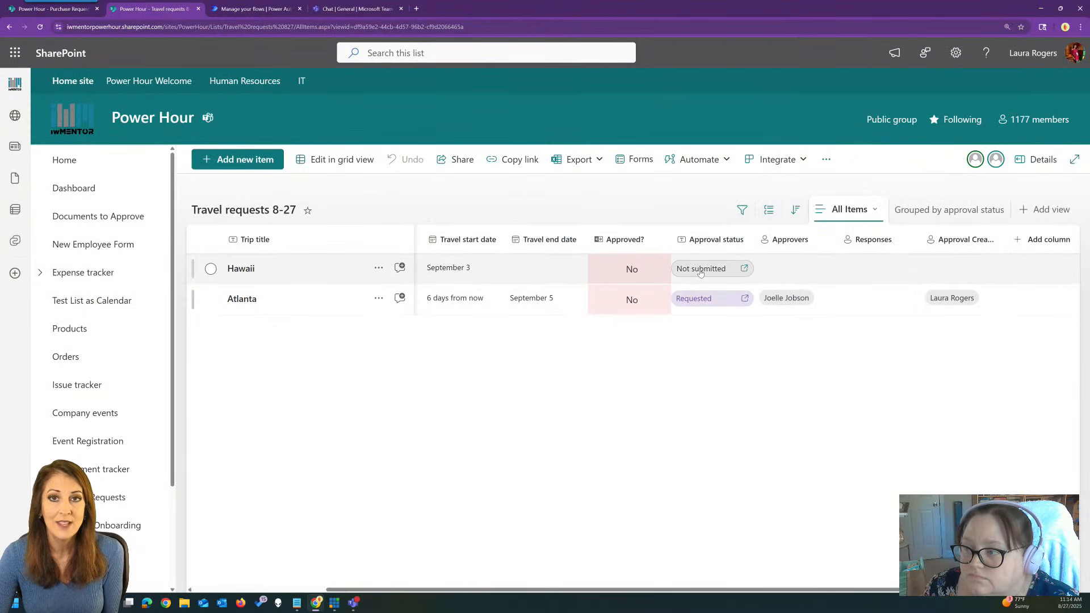
left_click(246, 8)
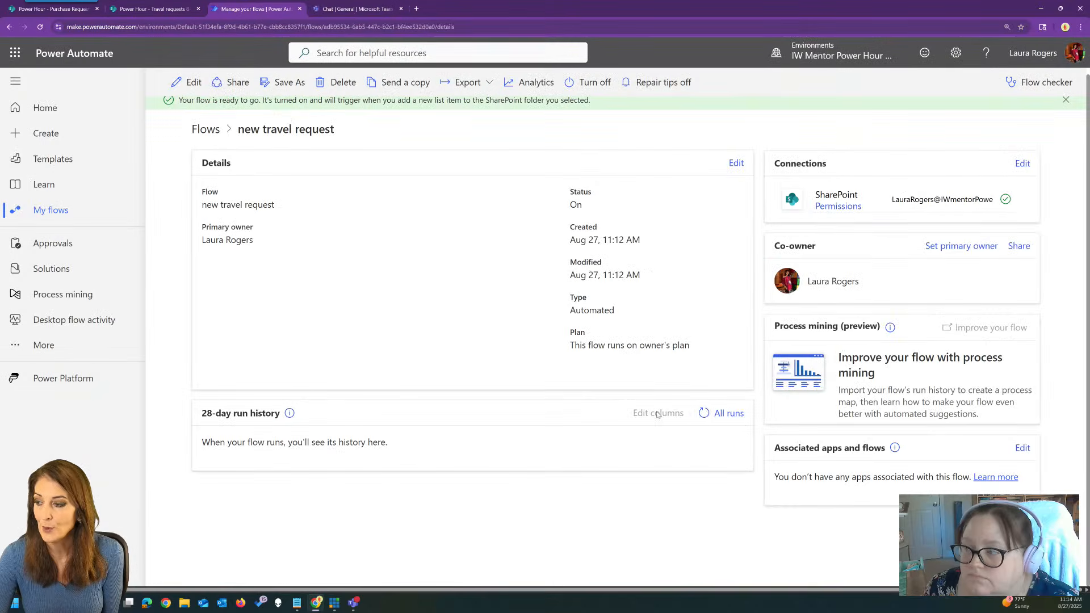
Refresh the run history and open the succeeded run to confirm both steps, then go to Teams.
left_click(704, 412)
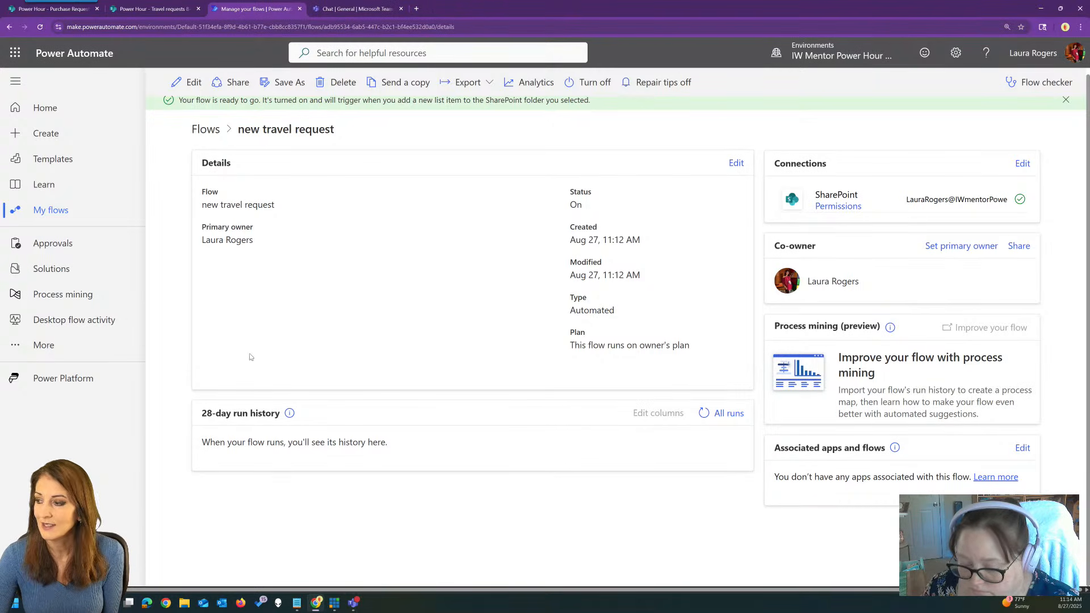
left_click(703, 413)
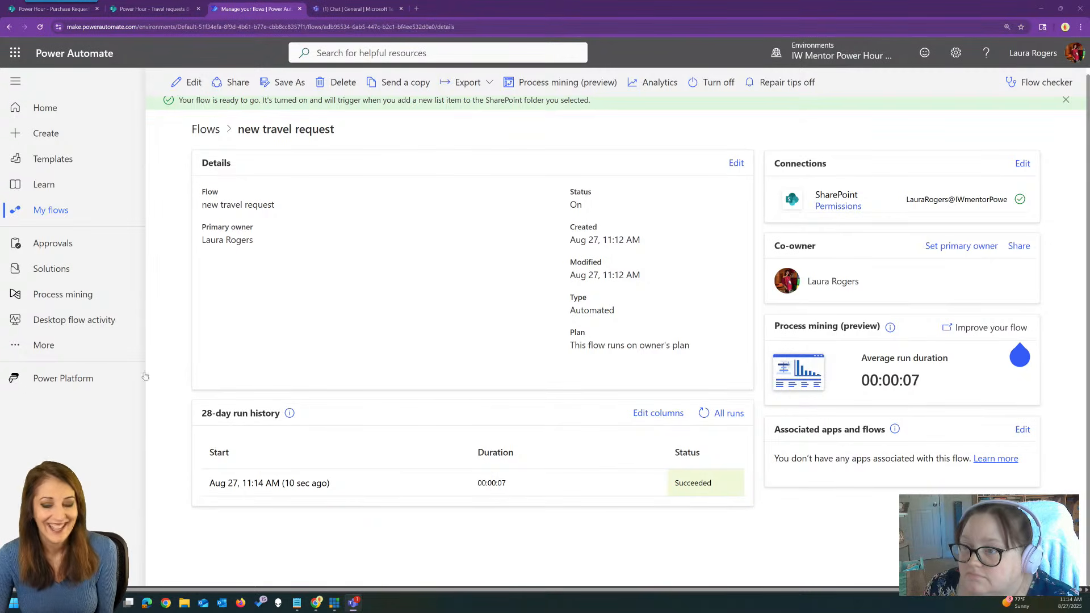
left_click(297, 483)
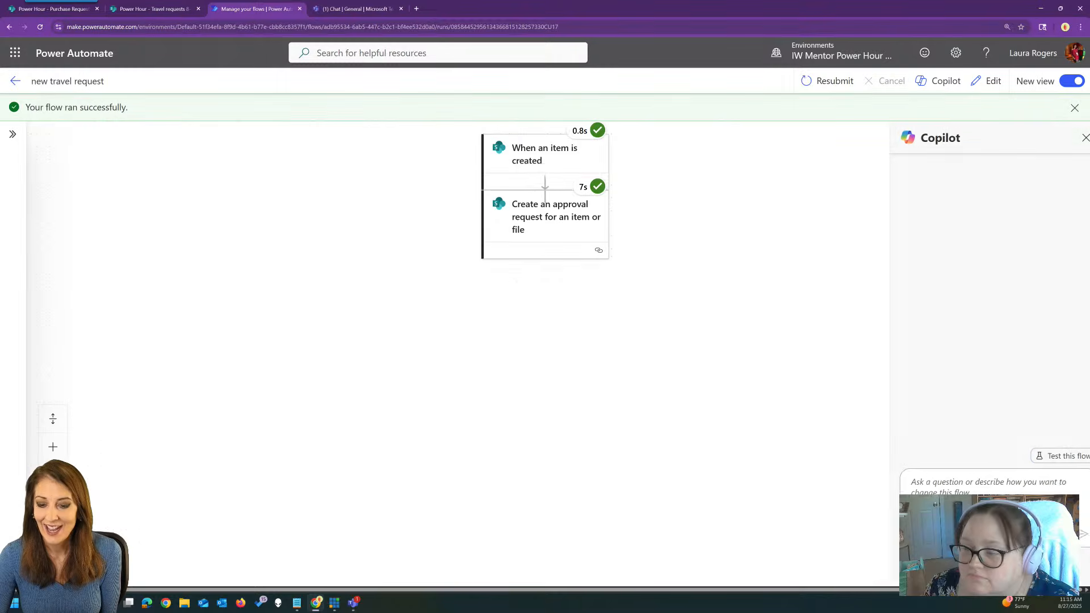
left_click(362, 7)
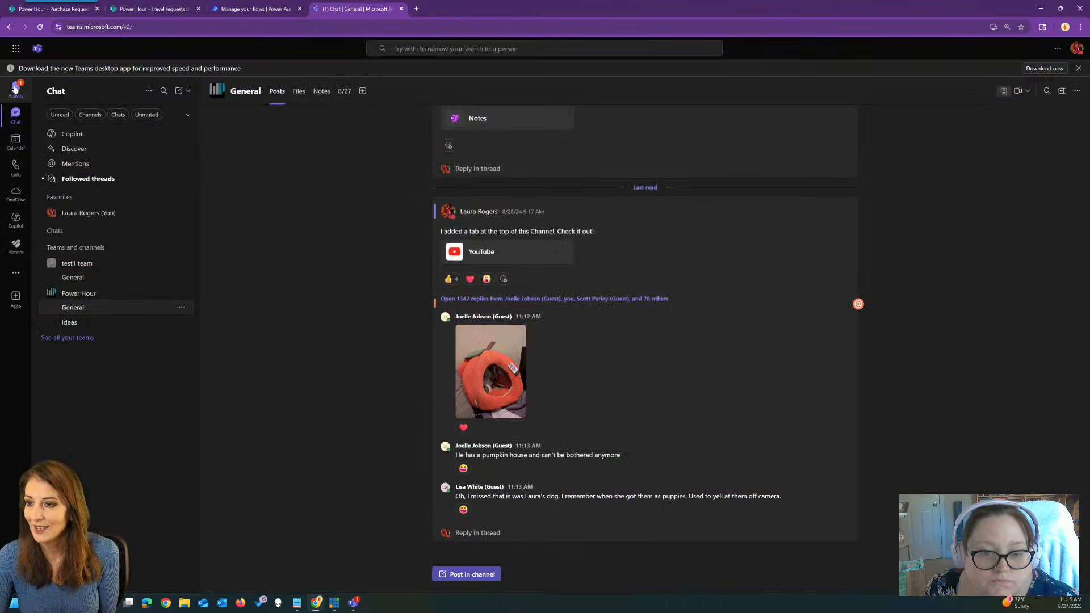
left_click(18, 91)
Open the 'Approve travel: Hawaii' notification and follow its Hawaii attachment to SharePoint.
left_click(136, 146)
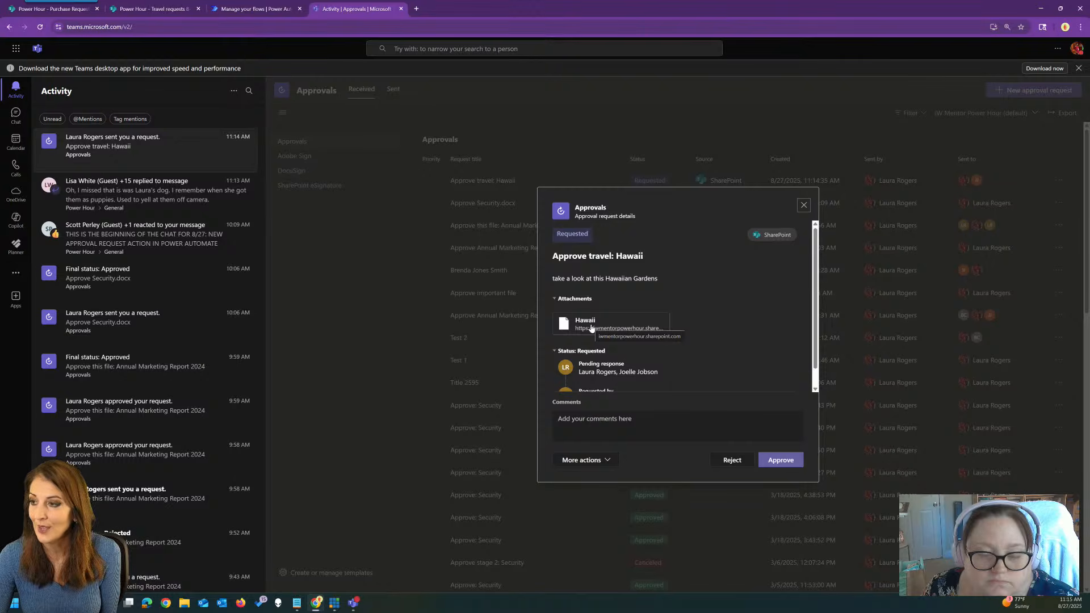
left_click(591, 328)
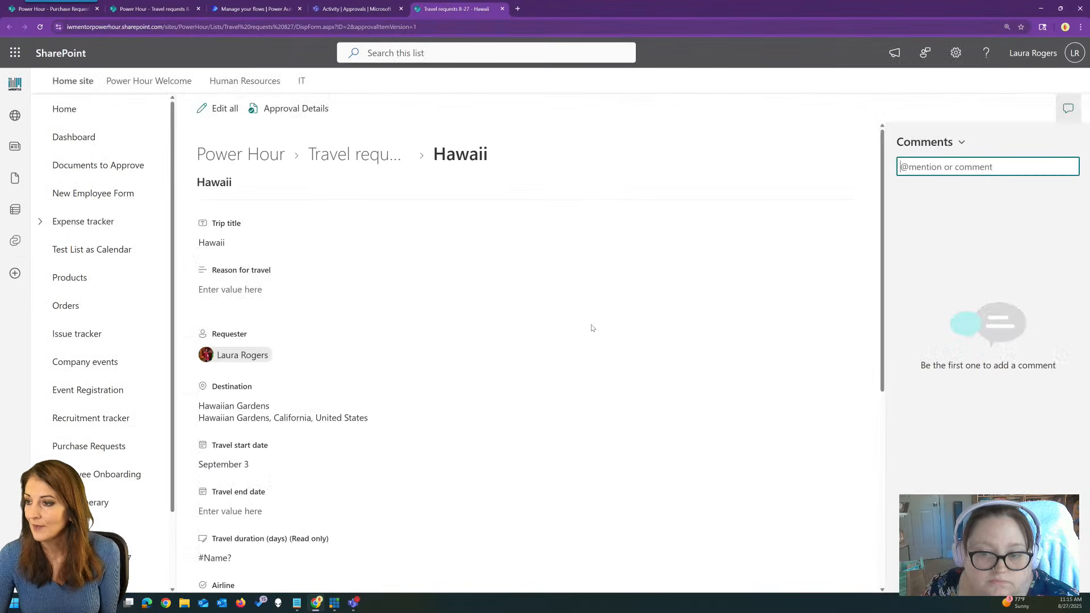
Check the pending approval details on the Hawaii request item.
scroll(415, 221, "down", 5)
scroll(415, 221, "up", 5)
scroll(350, 163, "down", 5)
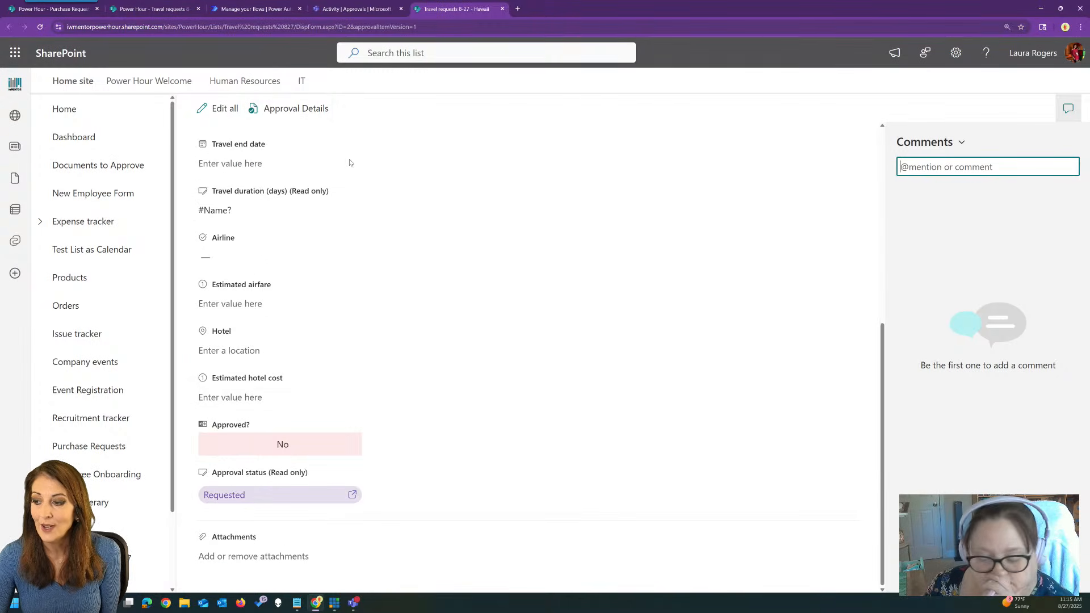
left_click(243, 498)
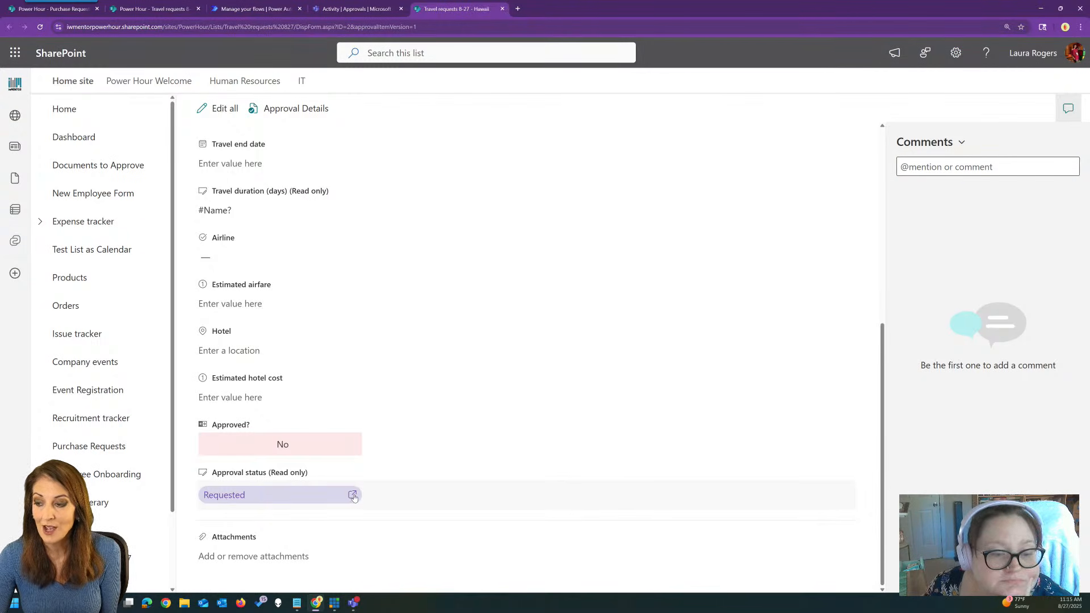
scroll(446, 313, "up", 6)
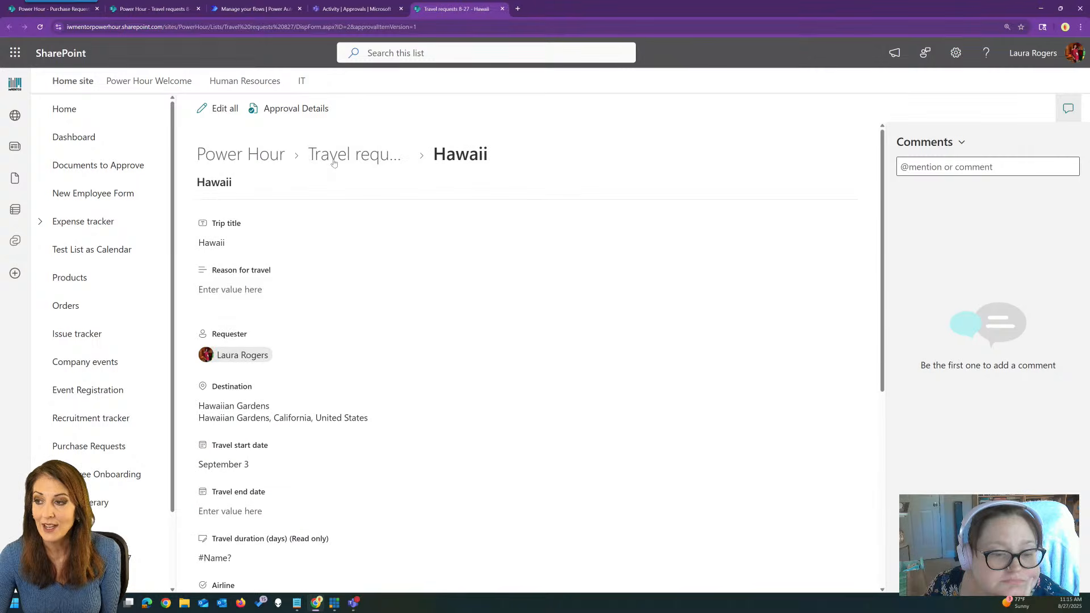
left_click(298, 113)
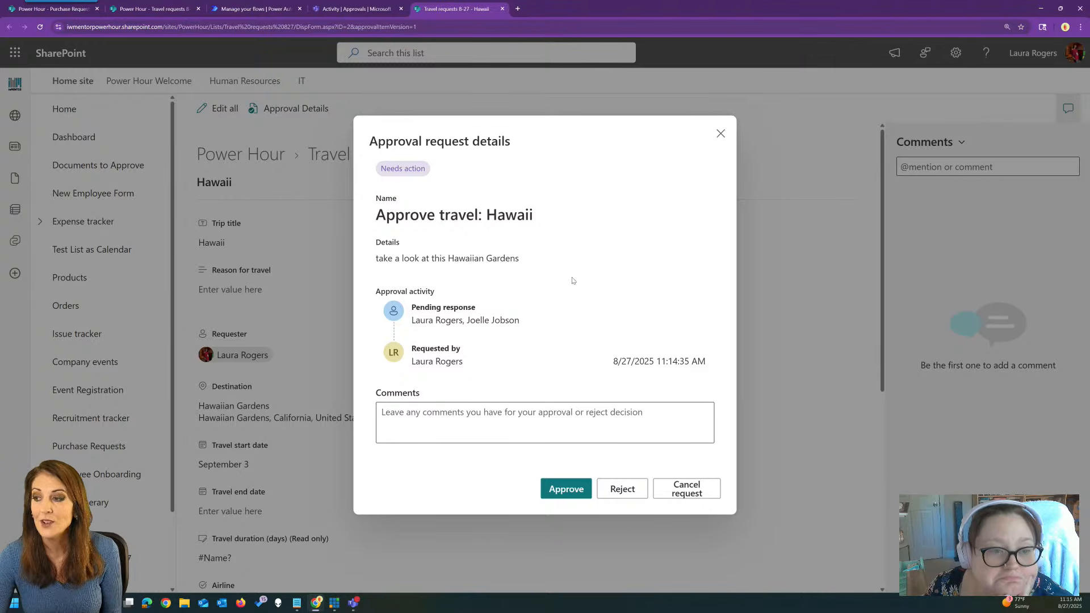
left_click(721, 133)
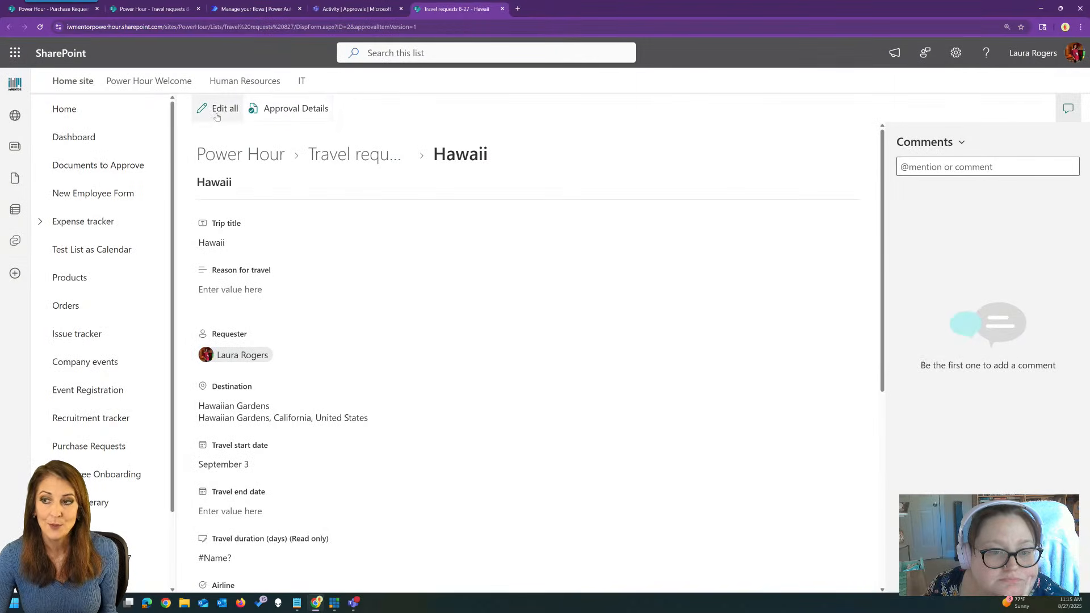
Go back to the Travel requests 8-27 list, view Hawaii's Requested approval, and return to Teams.
left_click(349, 154)
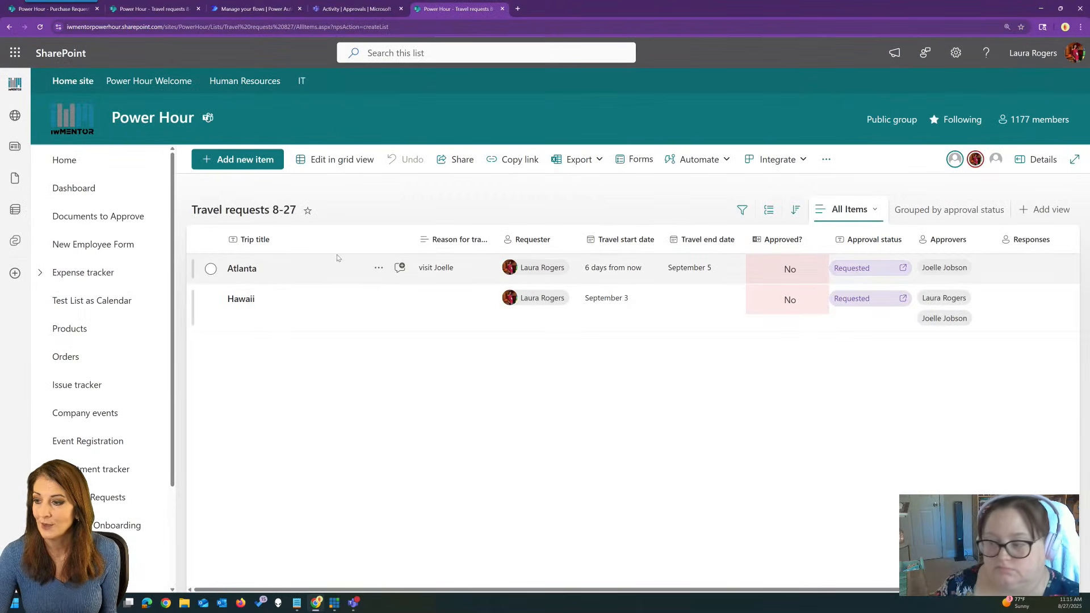
left_click(712, 319)
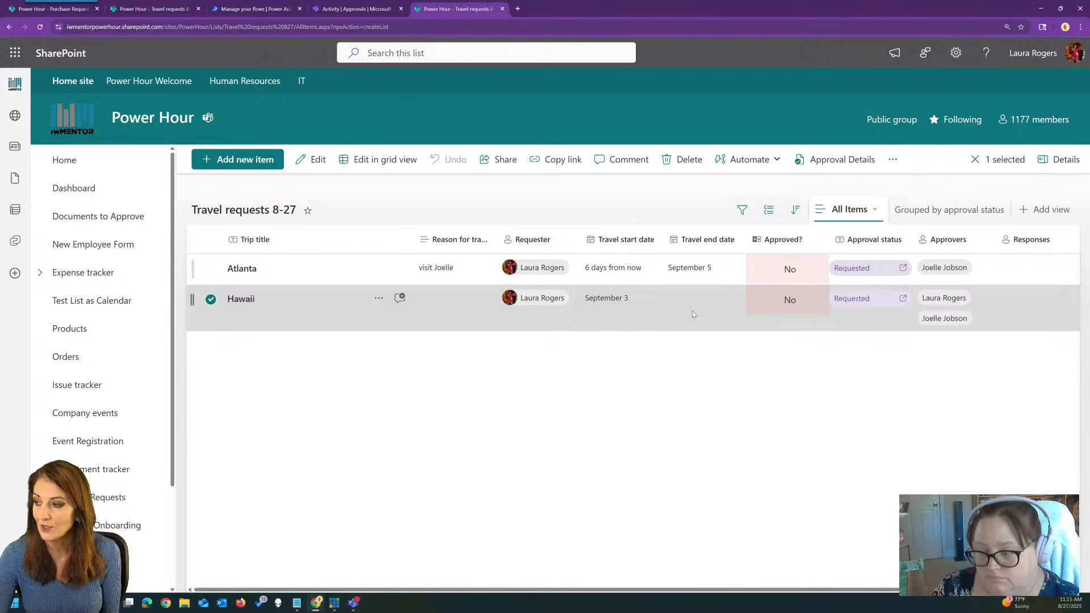
left_click(868, 301)
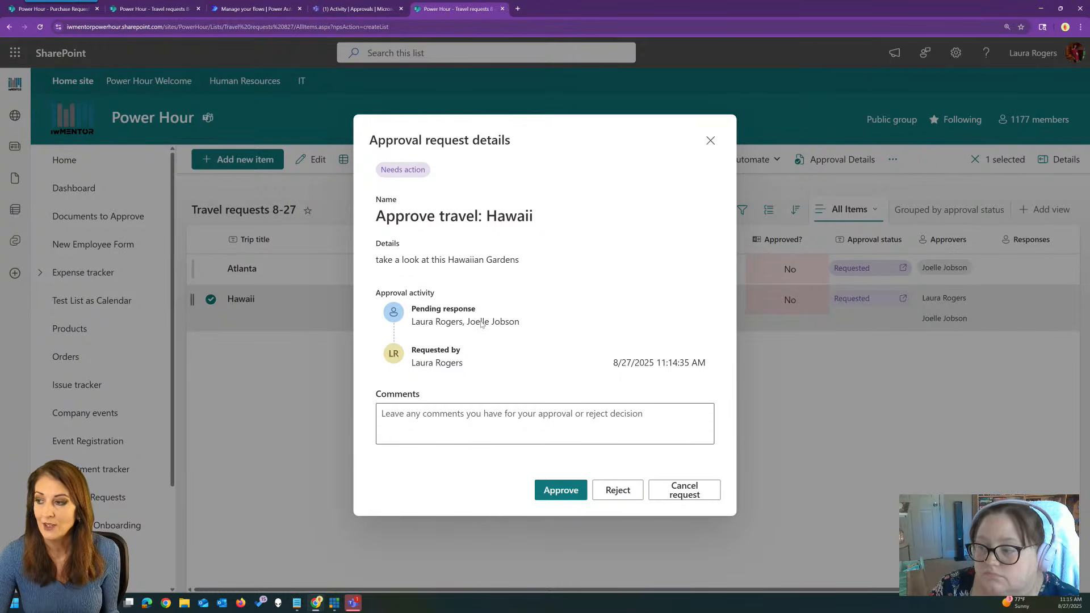
left_click(356, 5)
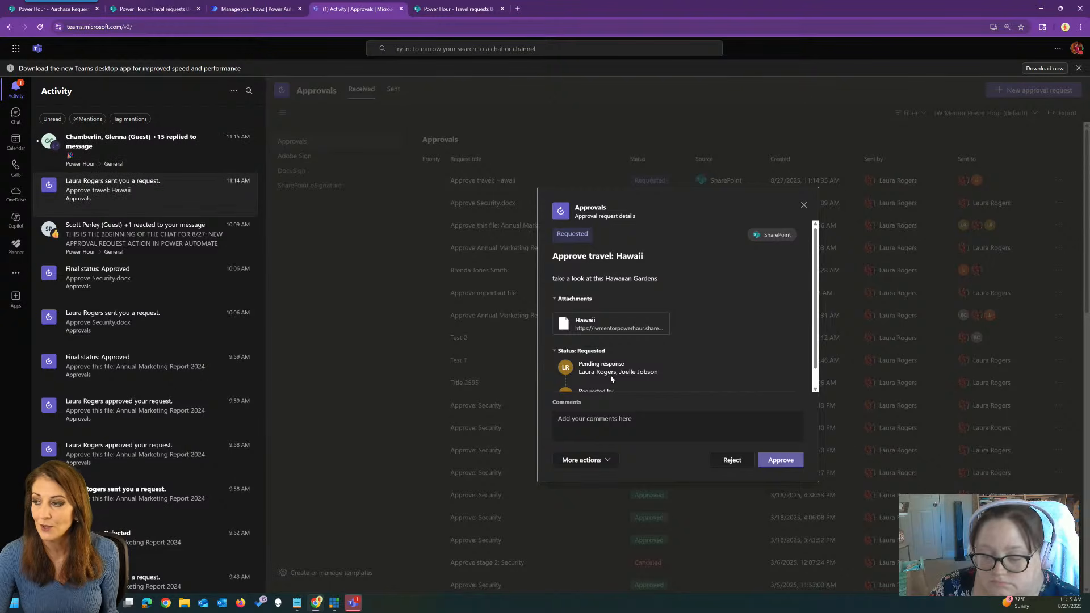
Approve the Hawaii travel request in Teams with the comment 'great'.
left_click(738, 417)
type("grea")
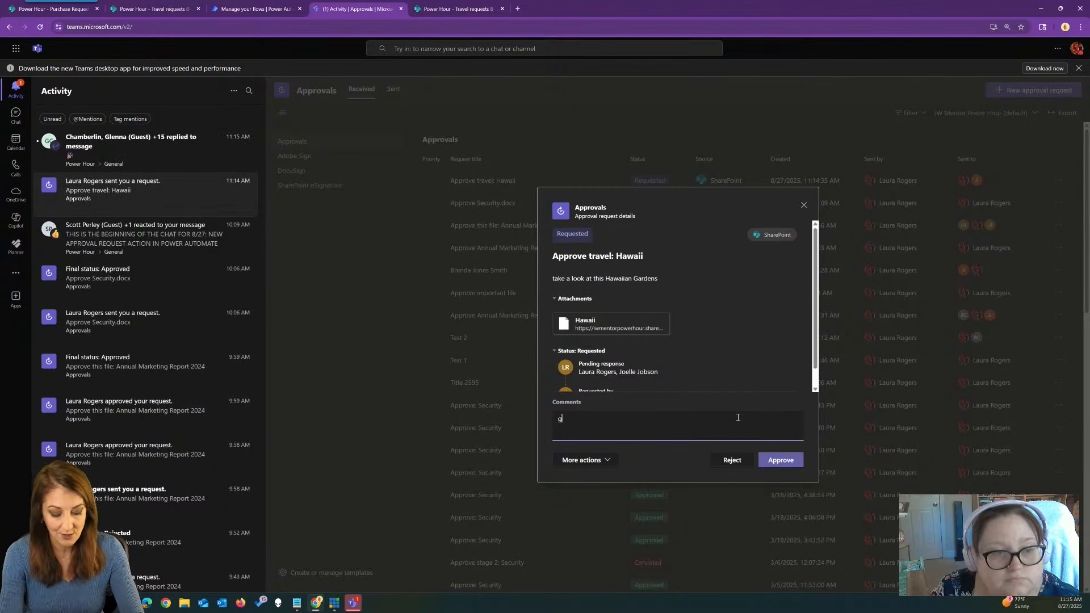
left_click(775, 461)
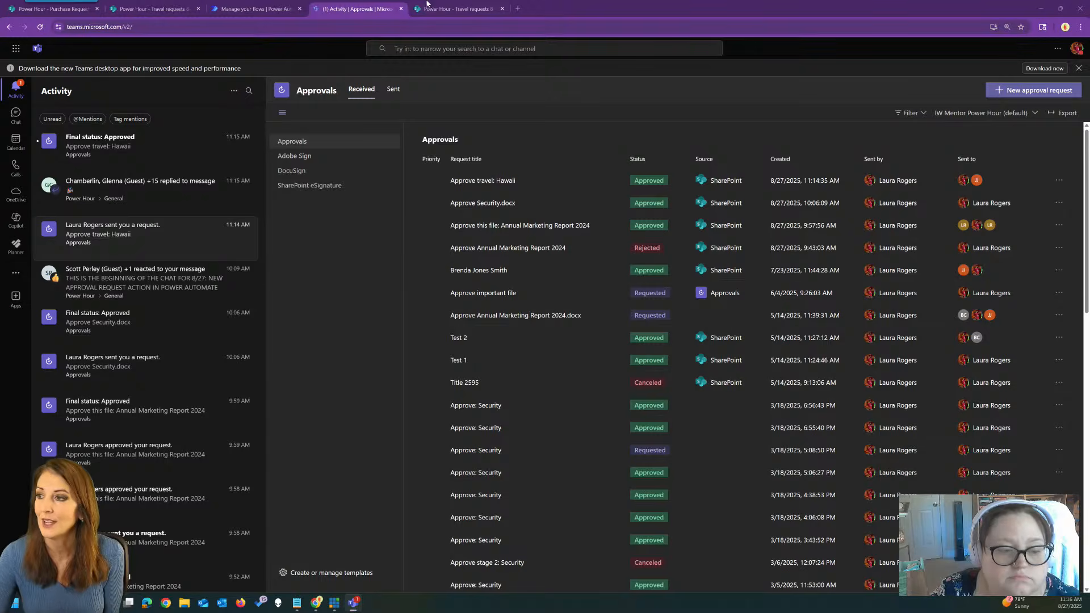
left_click(441, 4)
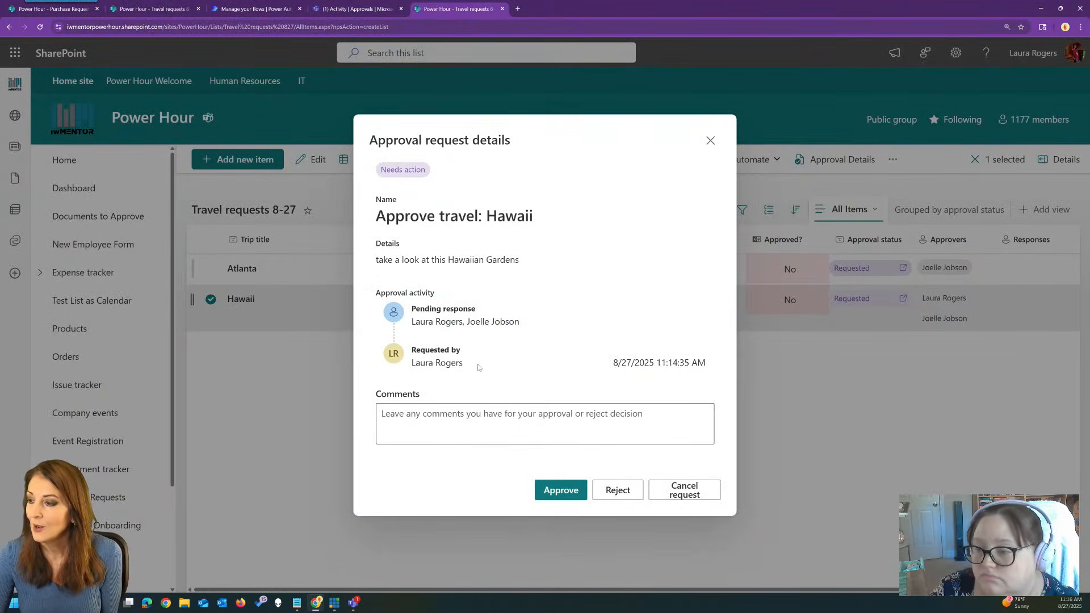
Reload the SharePoint list and confirm the Hawaii Final status: Approved notification in Teams.
left_click(710, 140)
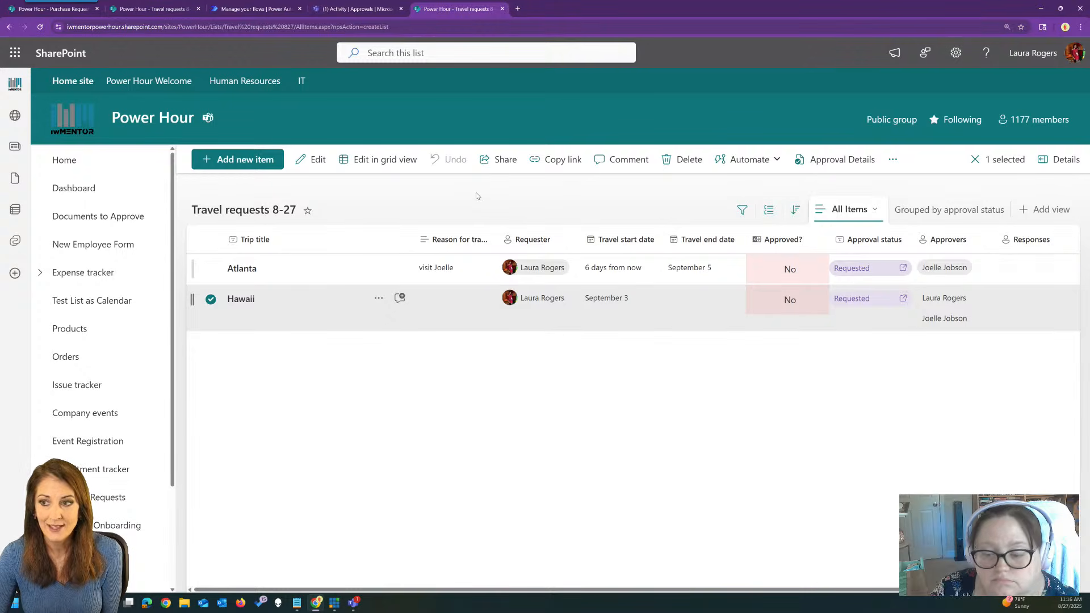
left_click(40, 27)
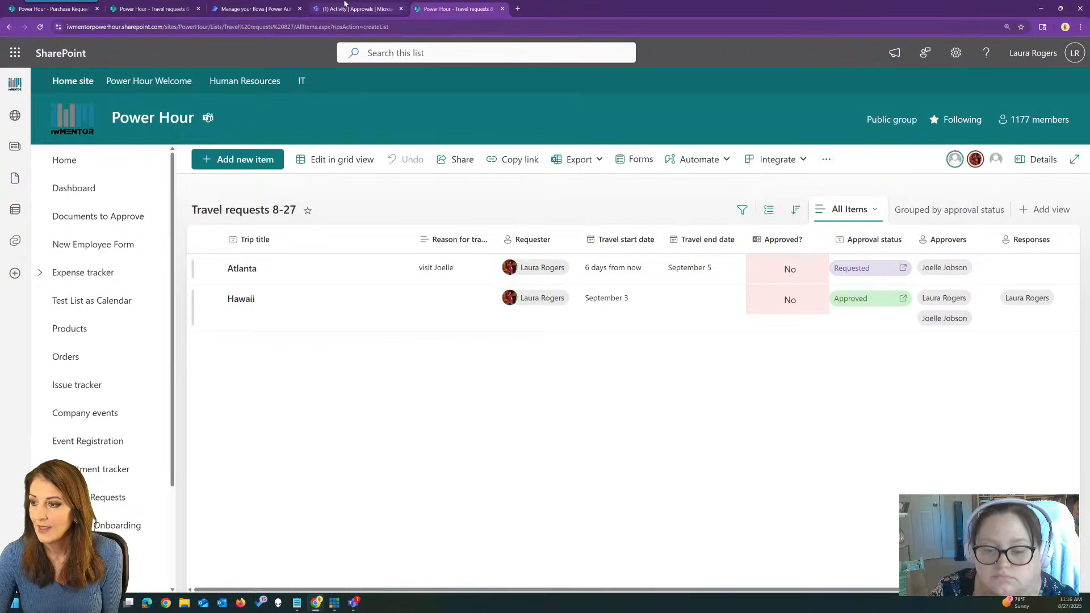
left_click(344, 7)
left_click(133, 147)
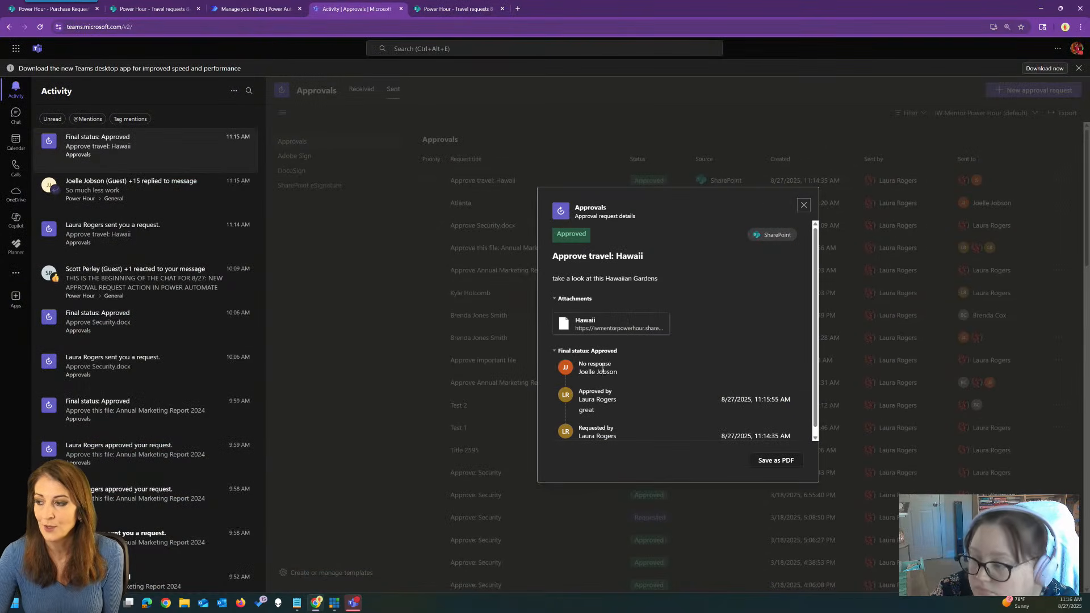
left_click(804, 206)
left_click(457, 8)
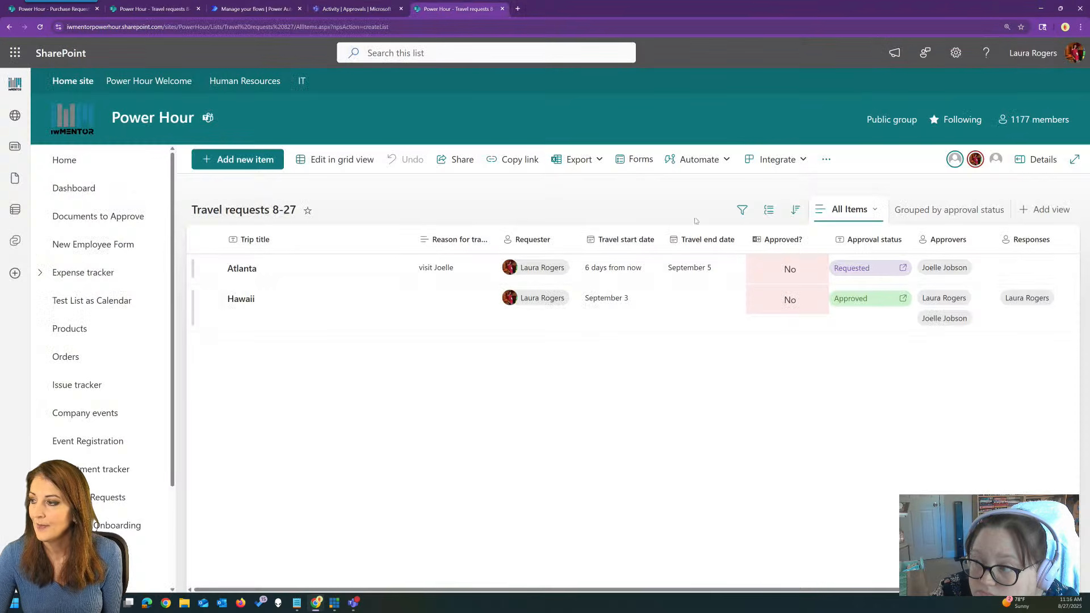
Confirm the Hawaii request's approval details now show Approved with one response.
left_click(874, 303)
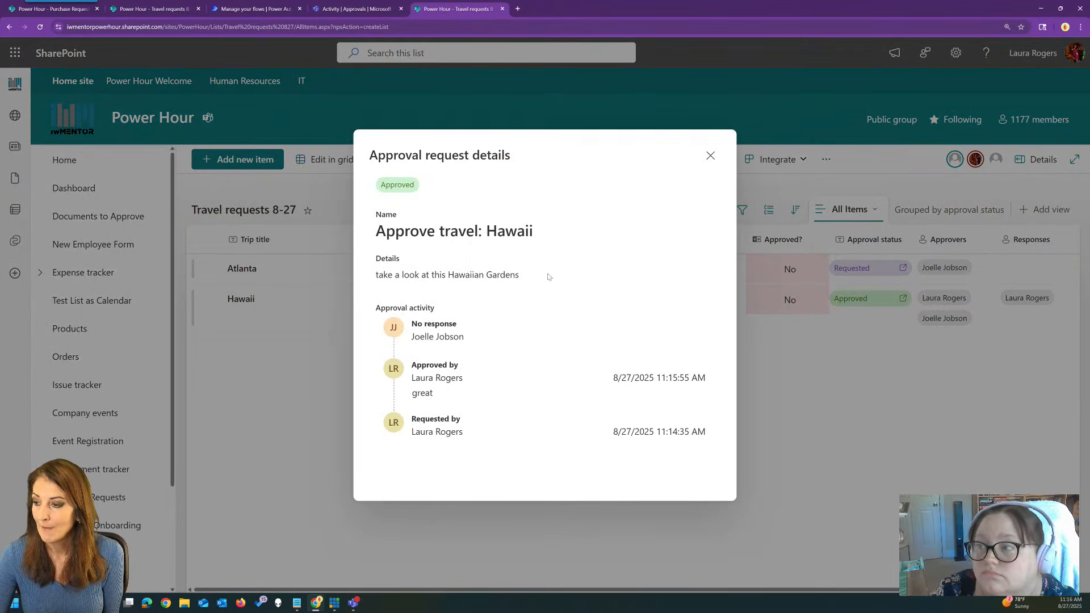
left_click(710, 156)
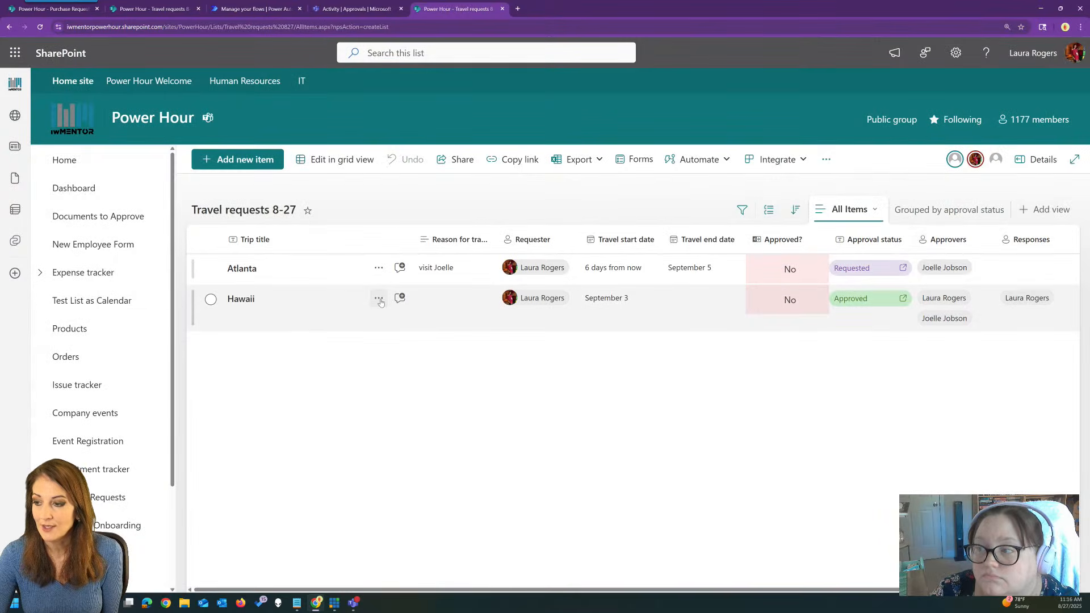
left_click(378, 299)
Change the Hawaii request's Reason for travel to 'test change', save, and accept the approval reset.
left_click(433, 319)
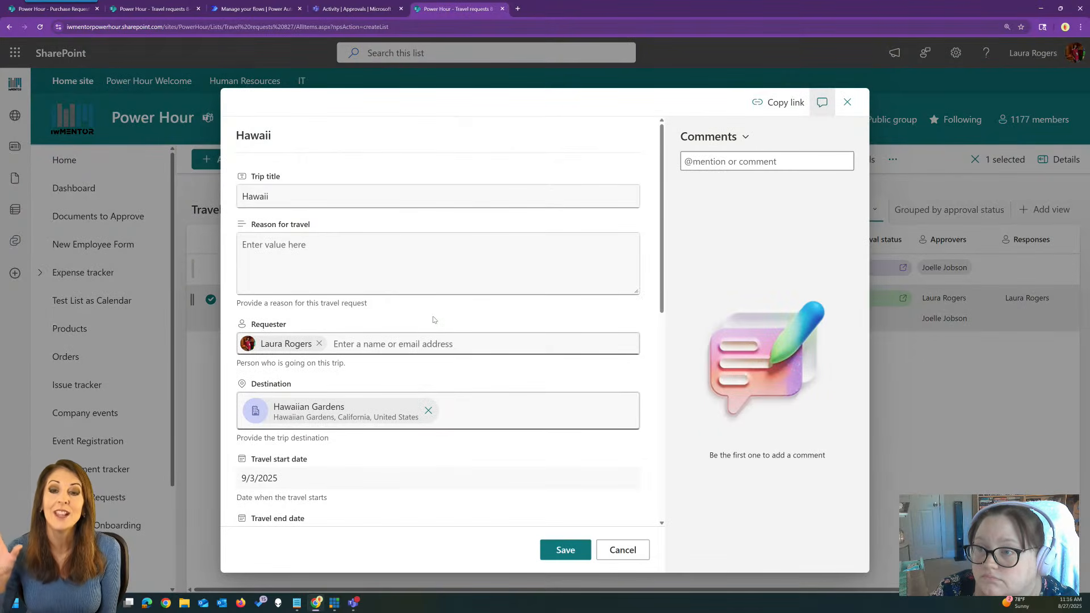
left_click(822, 102)
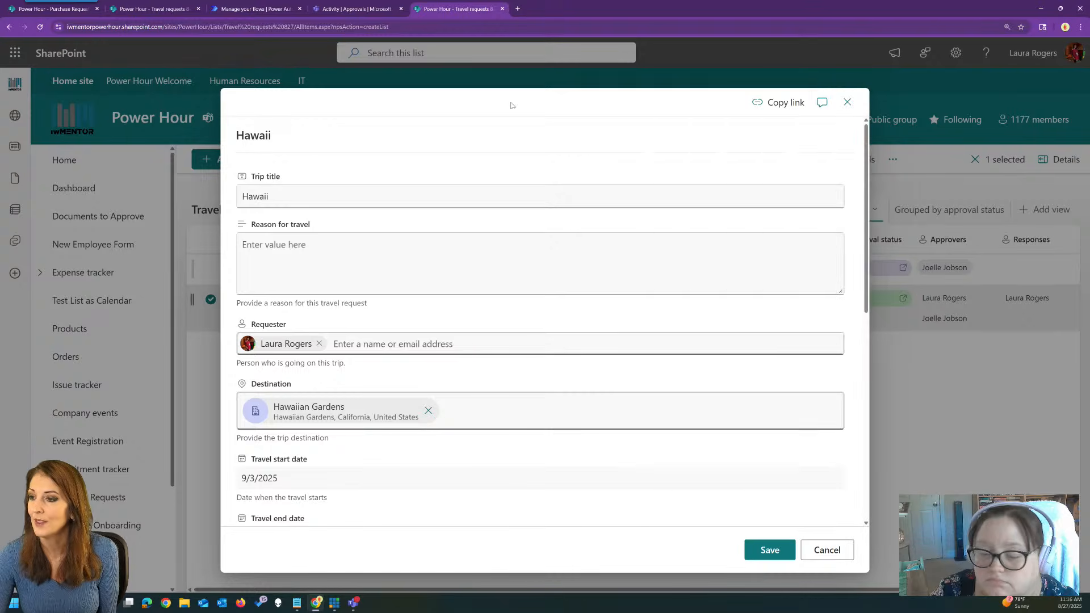
left_click(324, 251)
type("test")
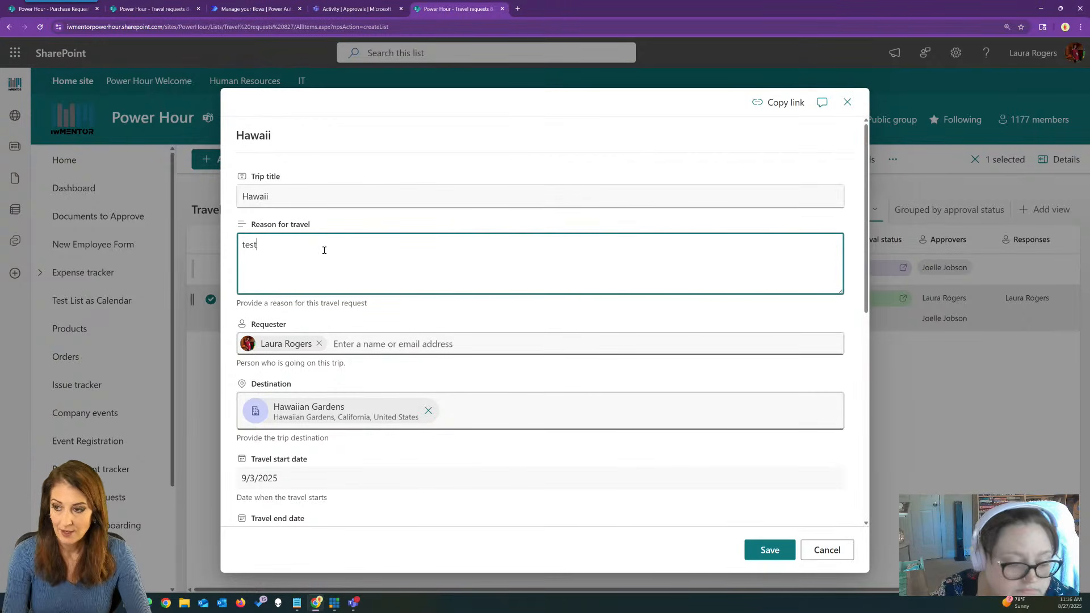
type(" change")
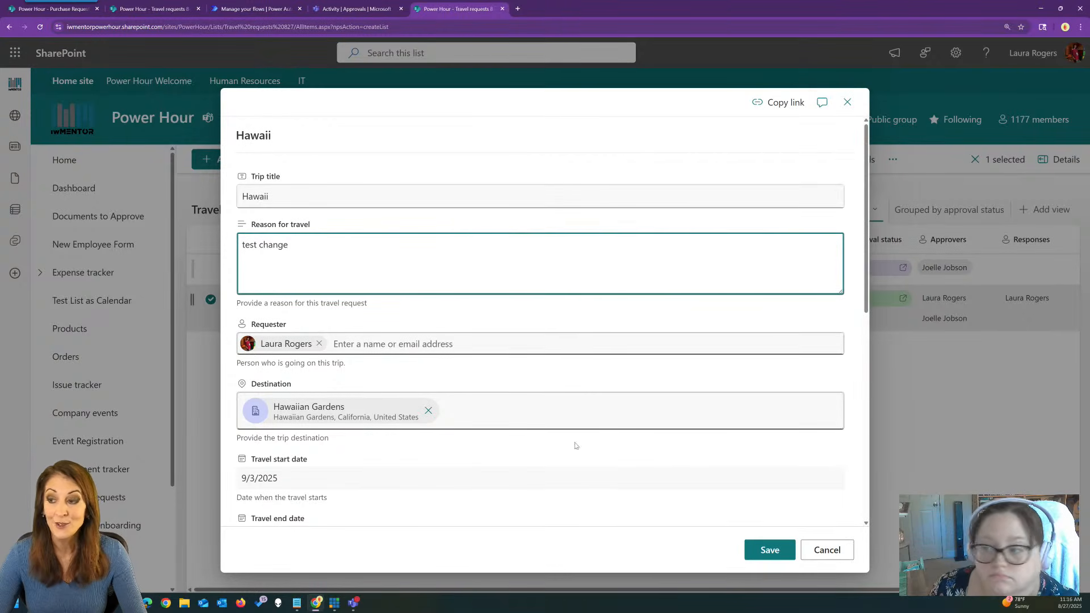
left_click(756, 548)
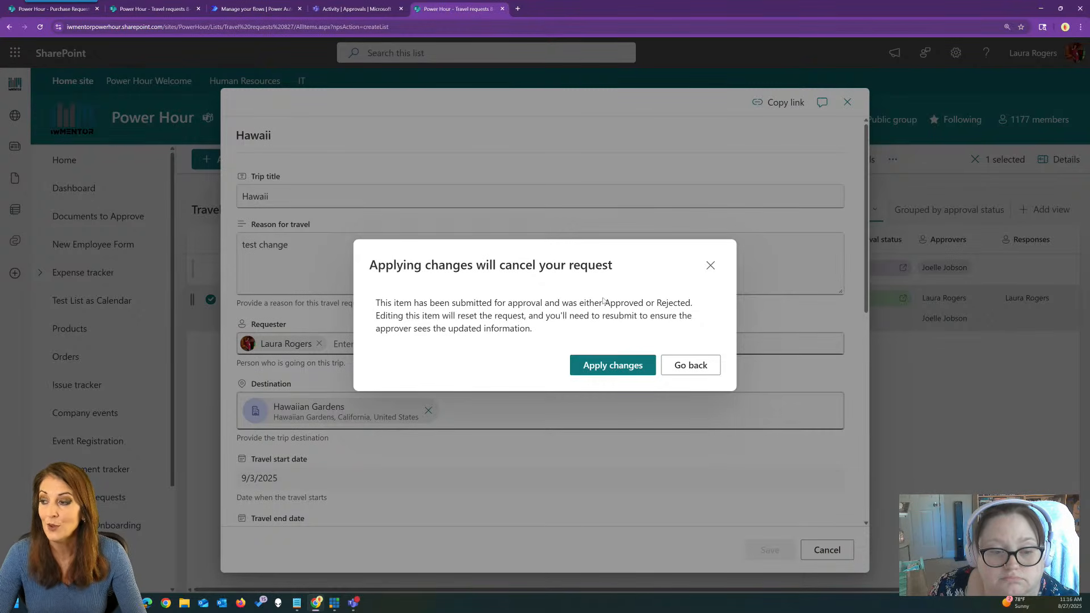
left_click(614, 367)
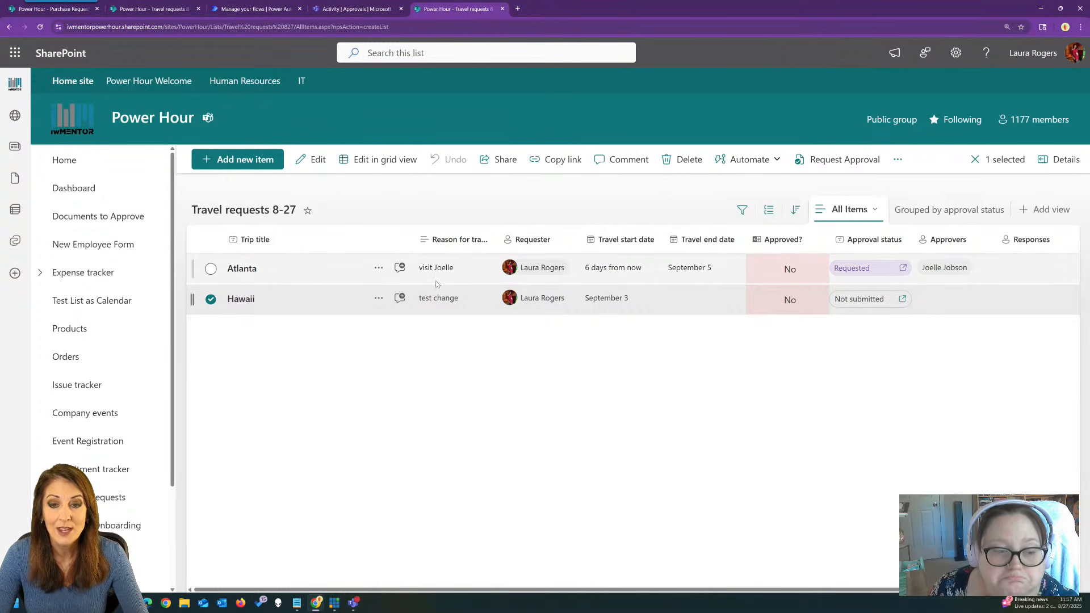
Post the comment 'This is interesting' on the Atlanta request and close its details.
left_click(398, 269)
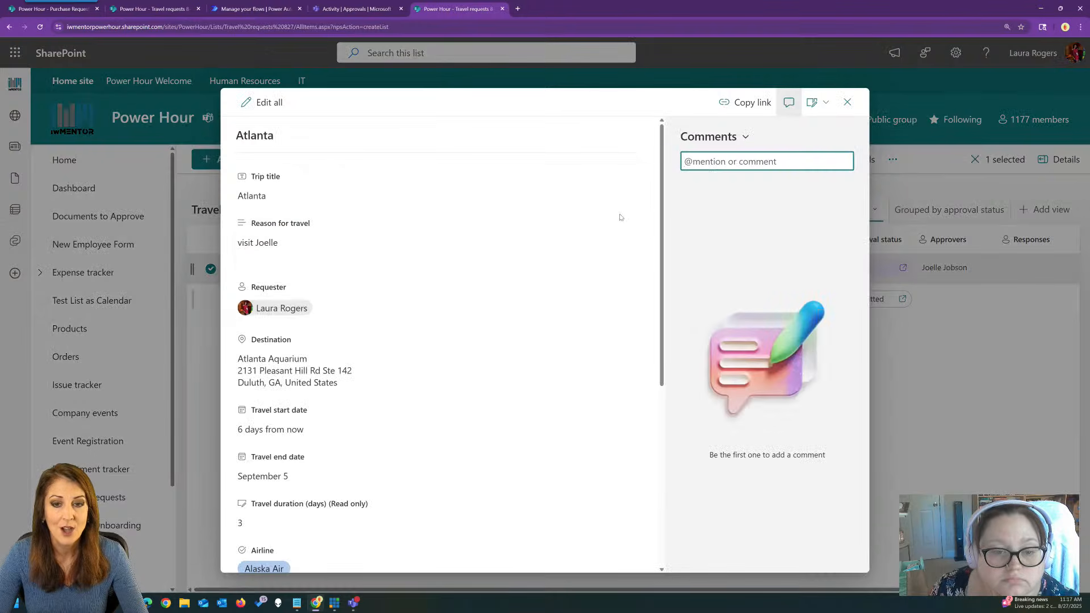
type("This is interesting")
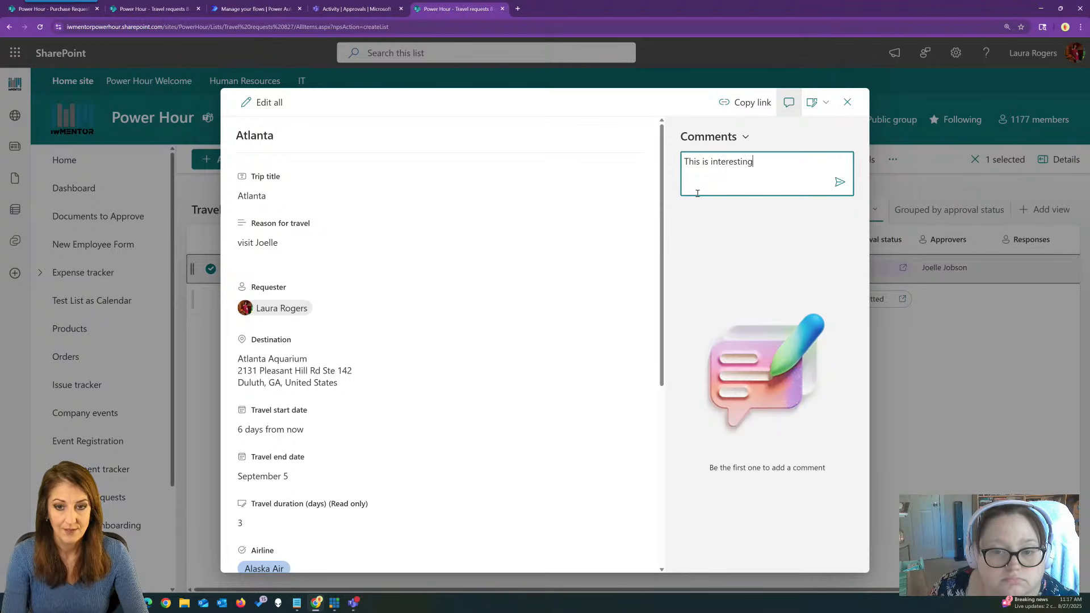
left_click(839, 181)
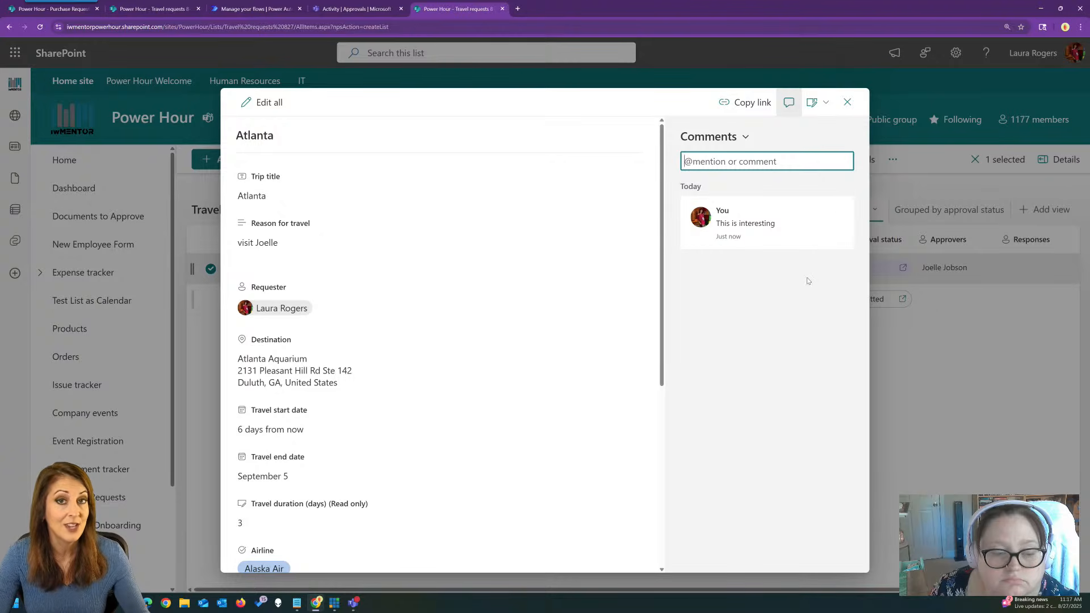
left_click(846, 104)
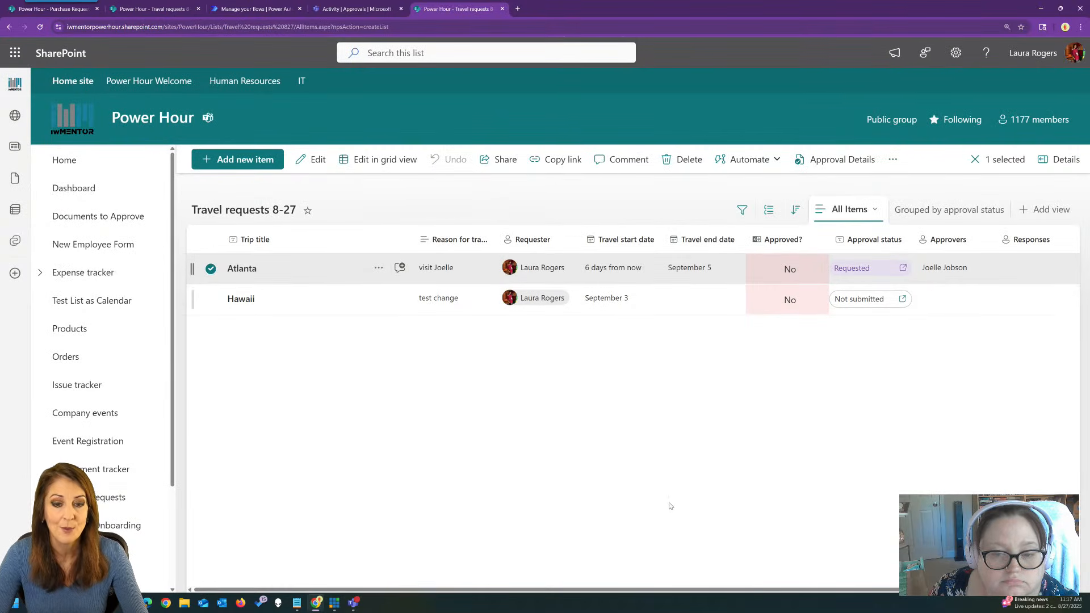
Review the Atlanta request's approval details, still awaiting a response, then close them.
left_click_drag(756, 589, 838, 598)
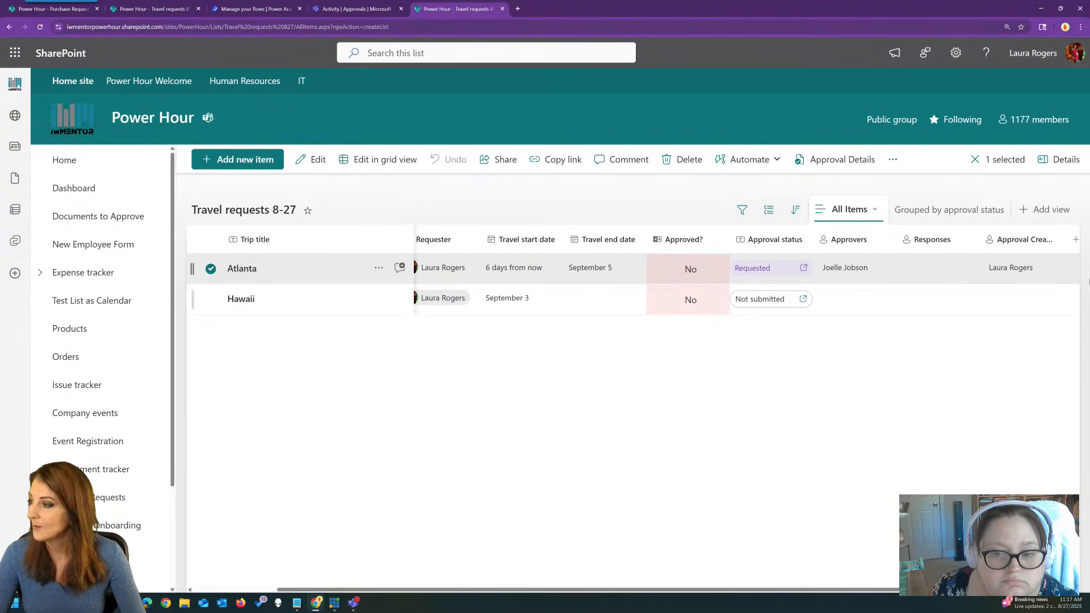
scroll(941, 370, "right", 2)
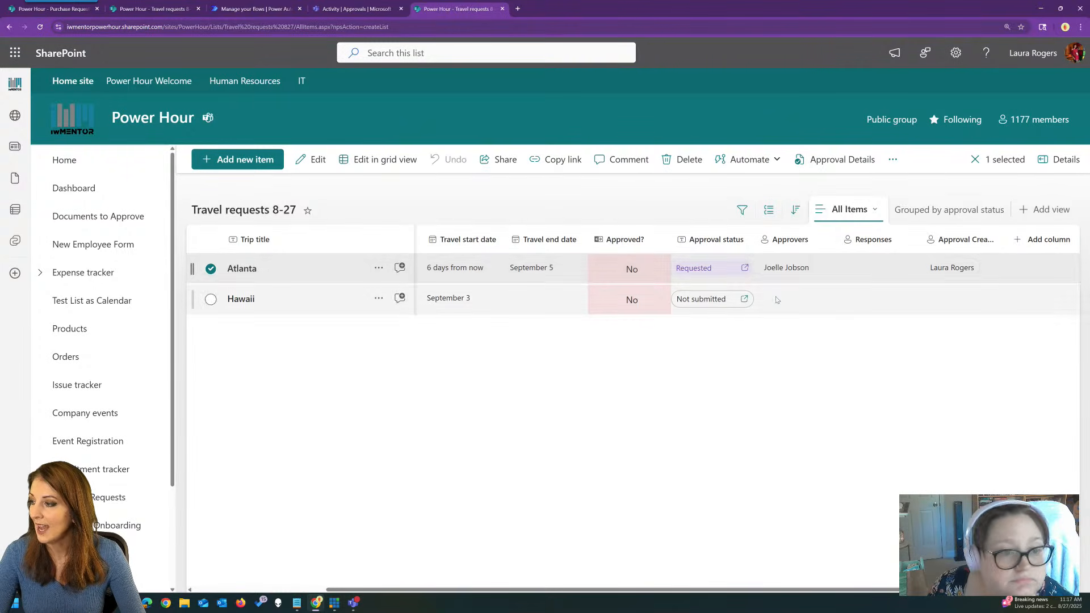
left_click(702, 269)
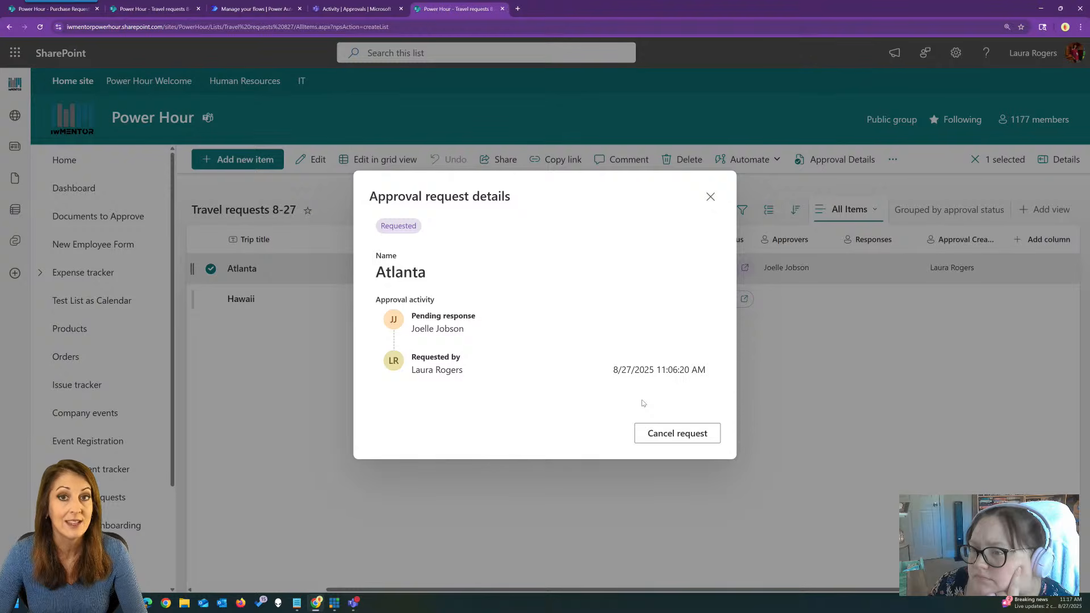
left_click(710, 196)
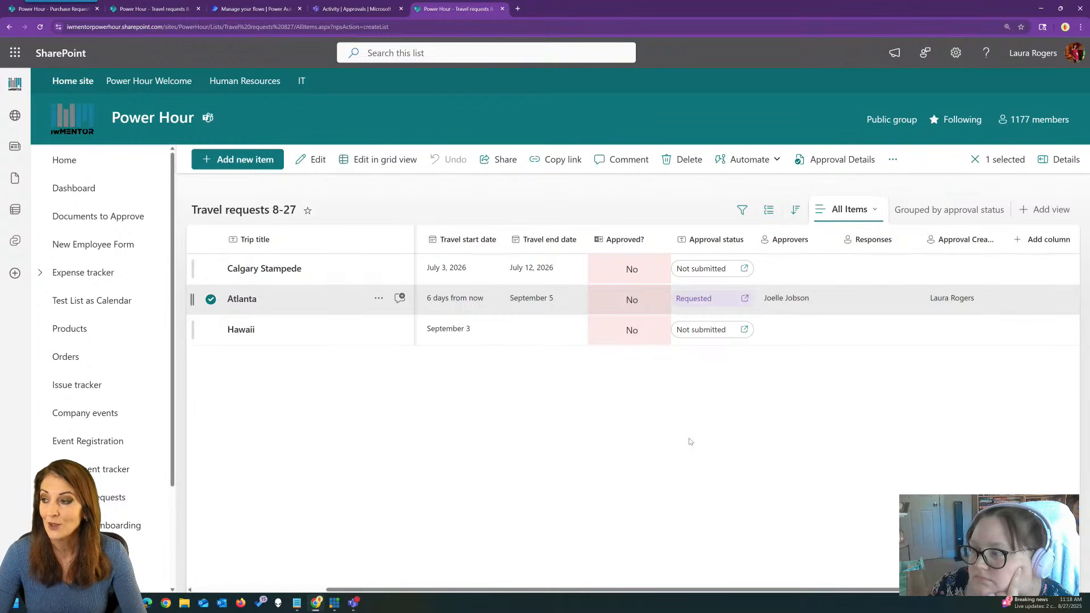
left_click(331, 269)
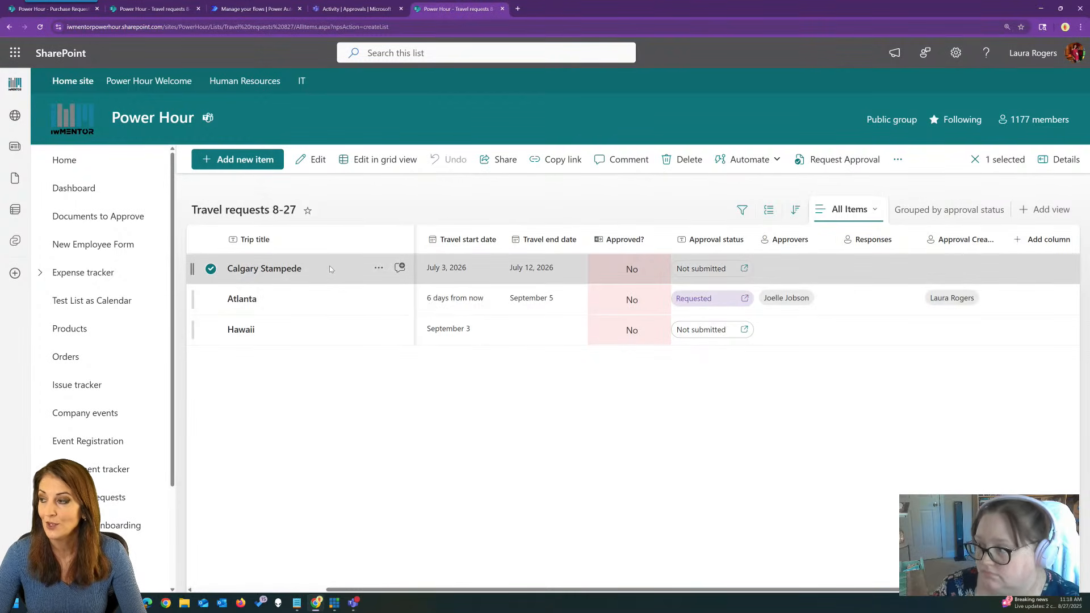
left_click(290, 270)
scroll(464, 444, "down", 5)
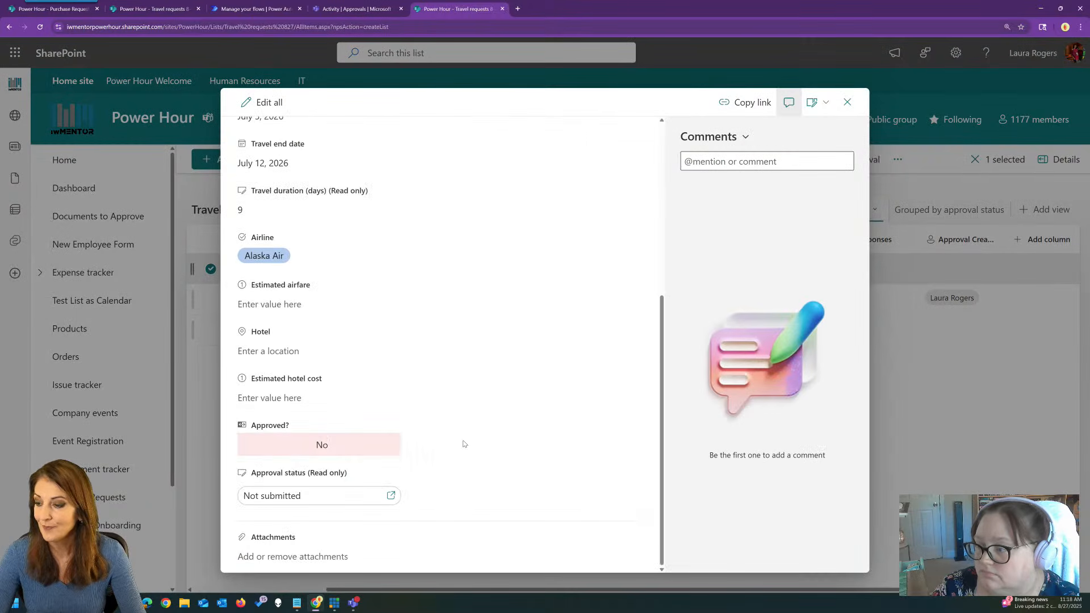
scroll(460, 443, "up", 5)
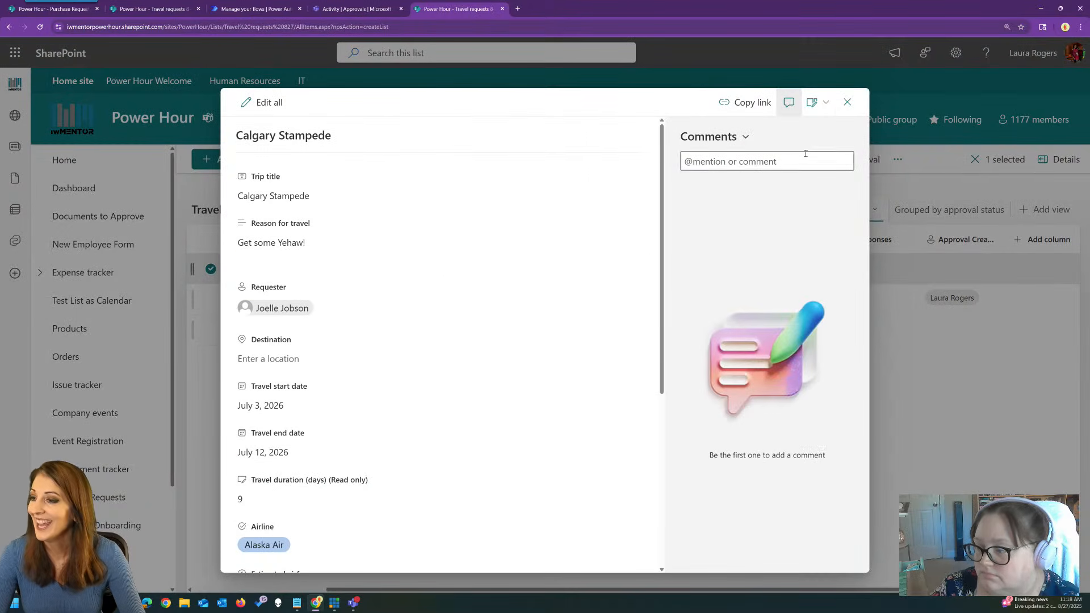
left_click(847, 102)
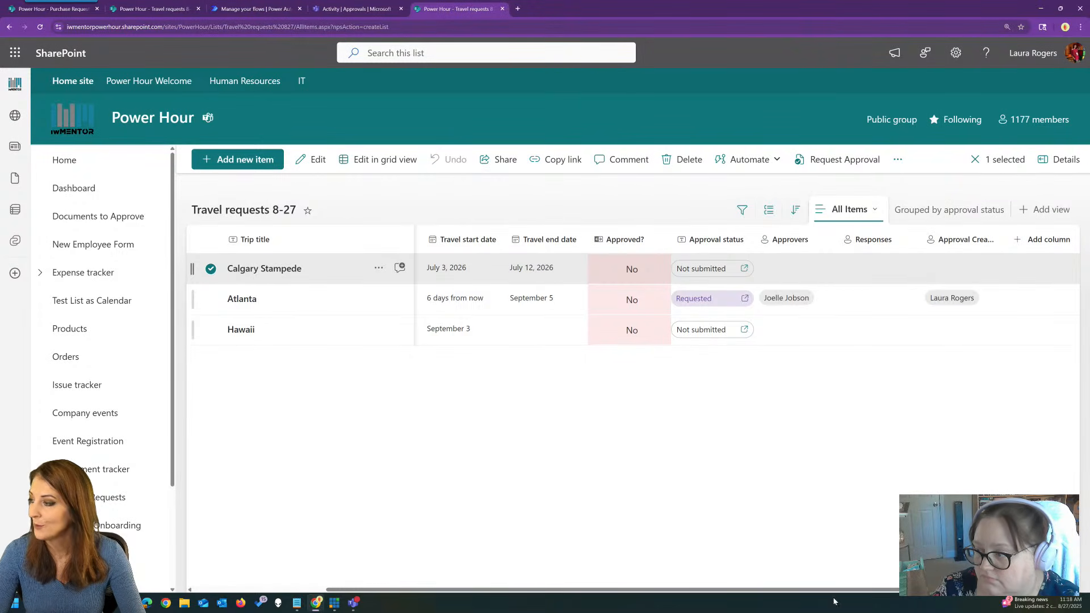
left_click(677, 407)
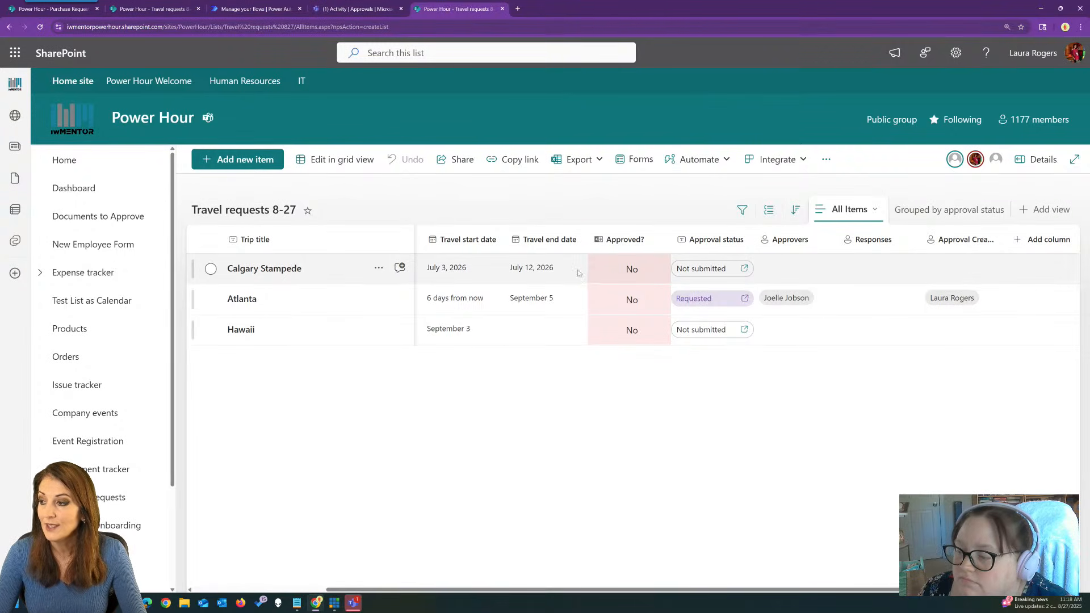
Delete the existing approval action from the flow.
left_click(234, 8)
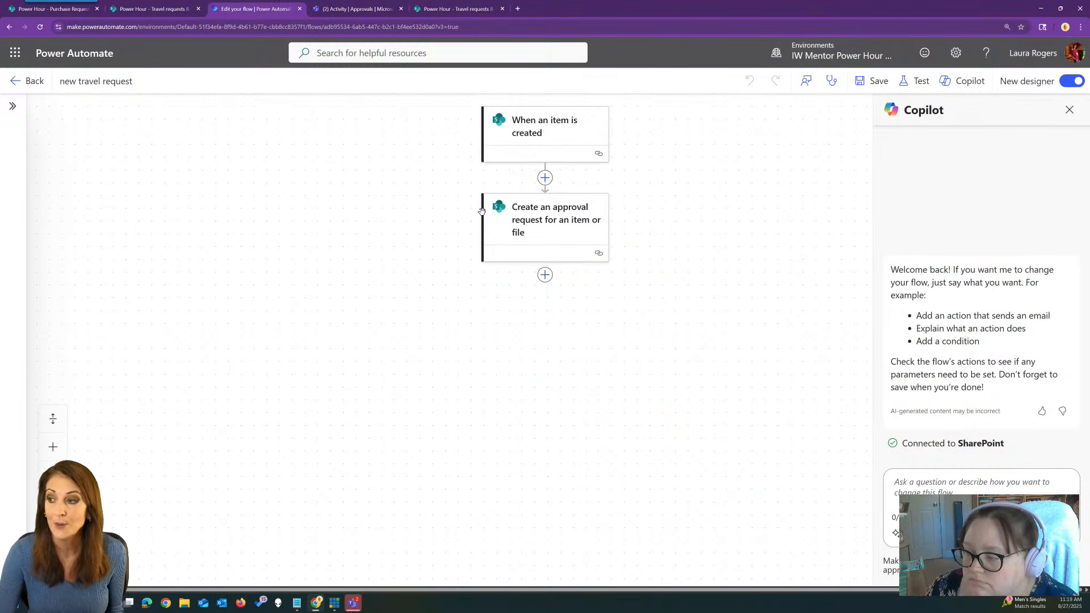
left_click(545, 216)
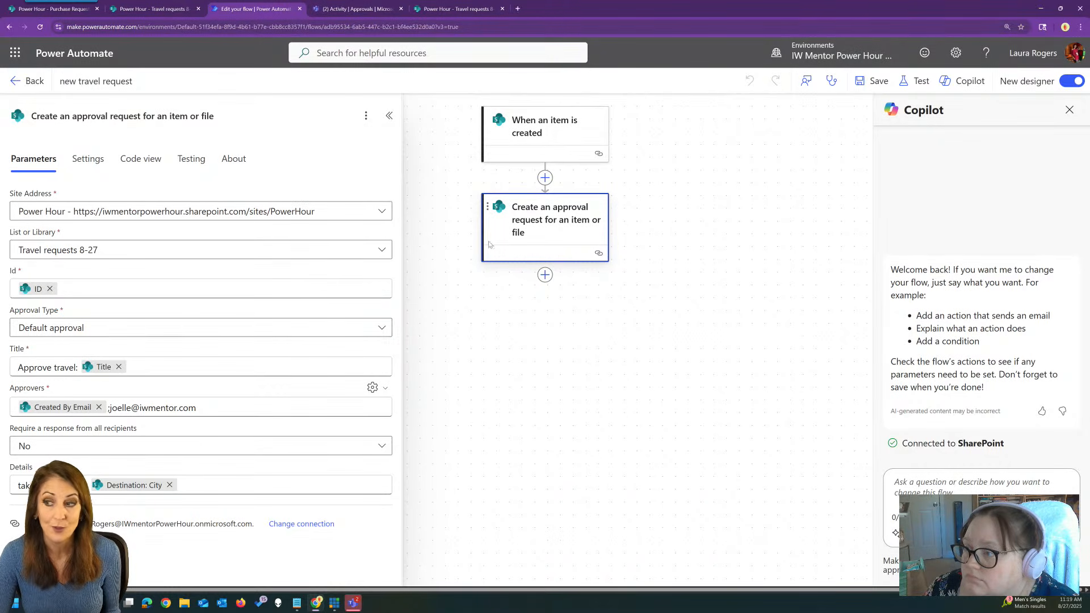
left_click(365, 115)
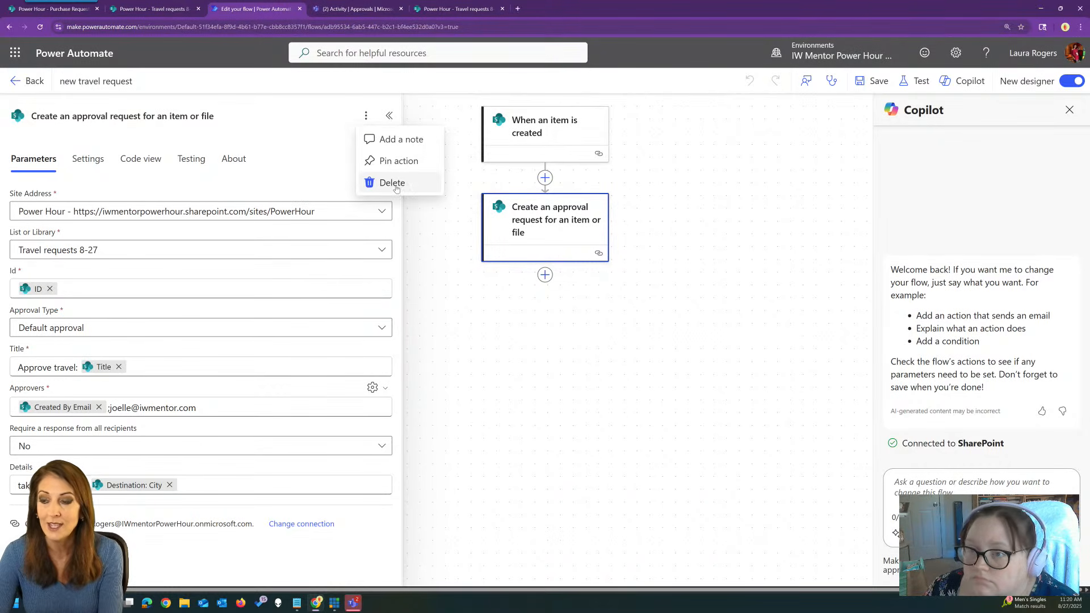
left_click(381, 181)
left_click(680, 348)
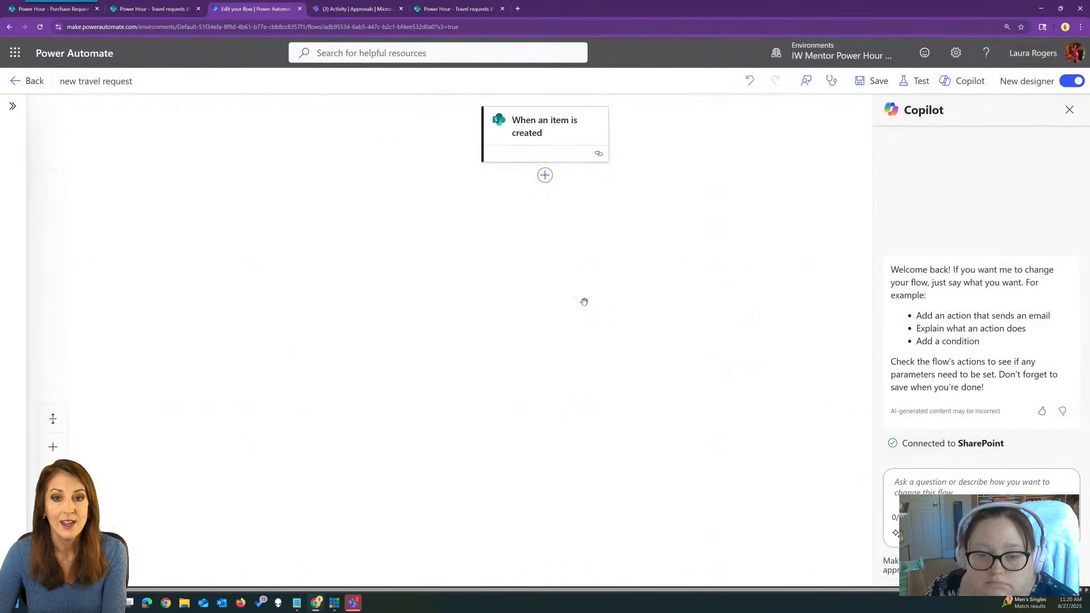
Add a SharePoint 'Create an approval request for an item or file' action after the trigger.
left_click(545, 177)
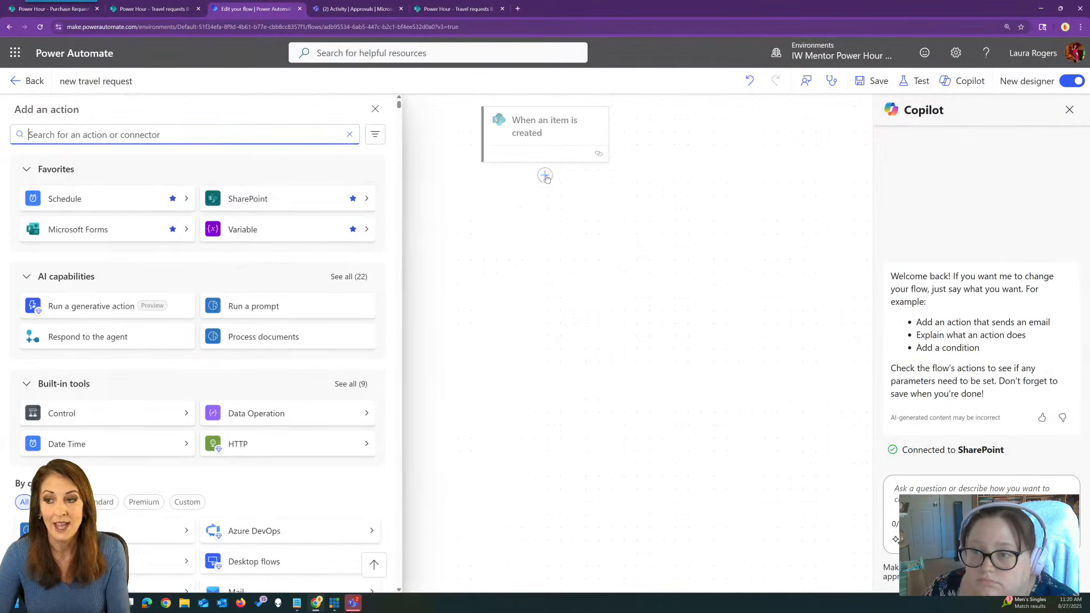
left_click(293, 196)
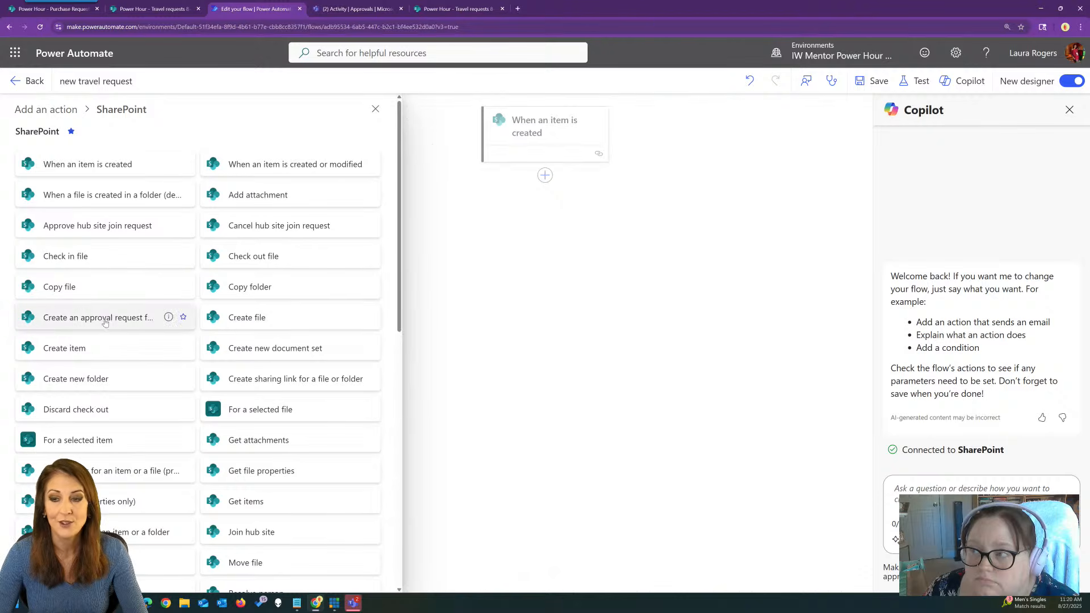
left_click(108, 318)
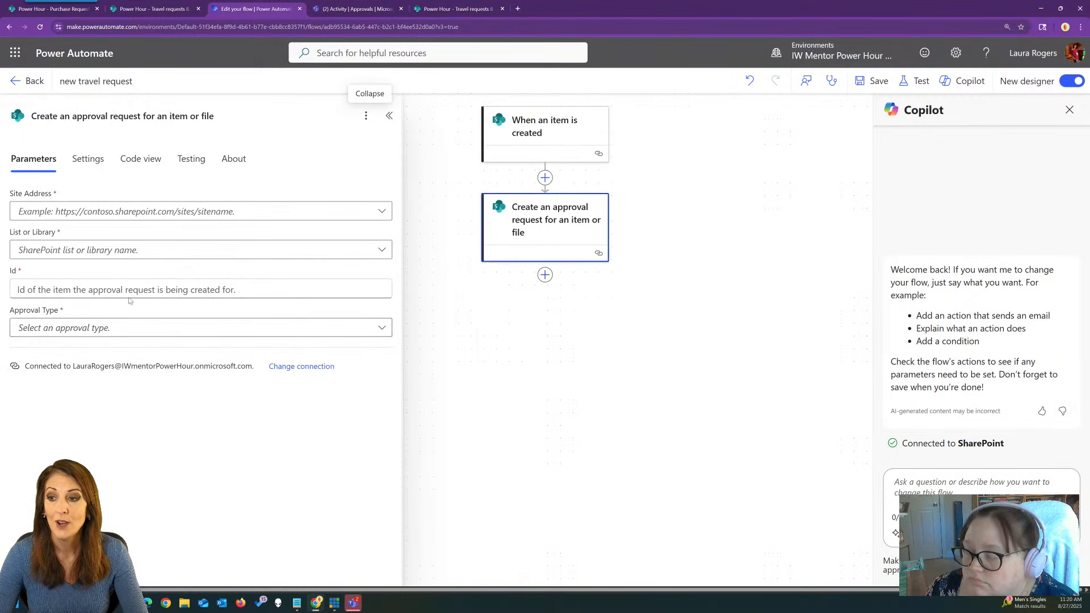
Target Power Hour's Travel requests 8-27 list, set Id to the item's ID, and choose Multi-stage approval.
left_click(188, 211)
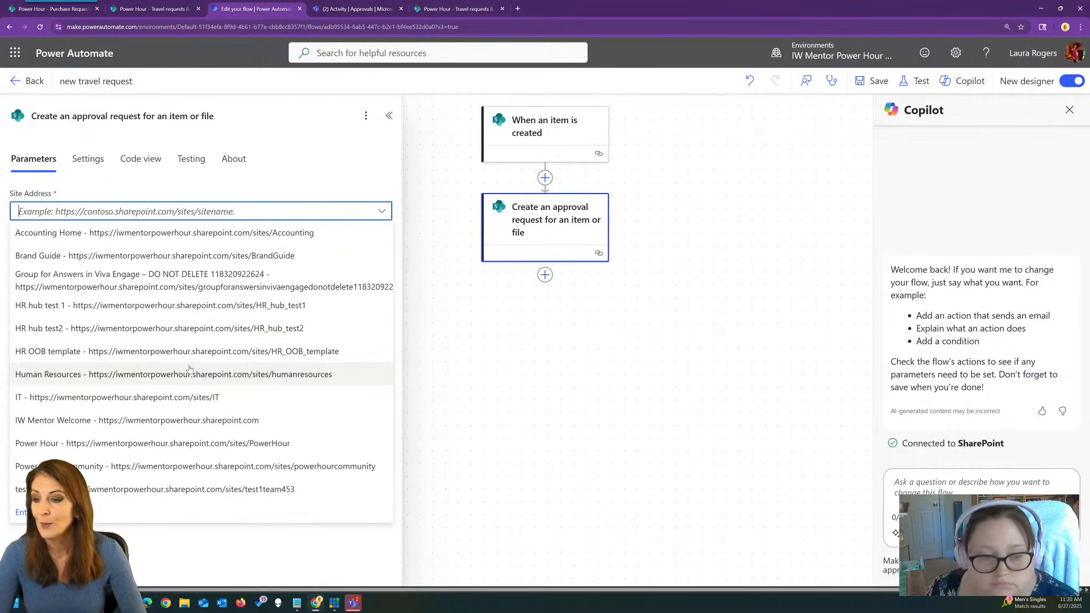
left_click(188, 444)
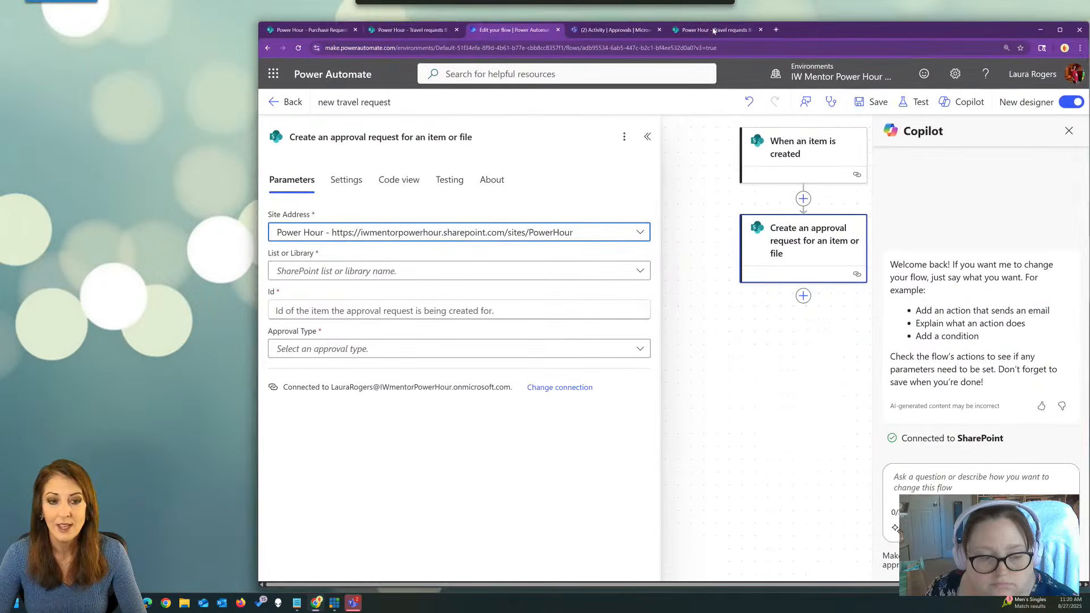
left_click(503, 270)
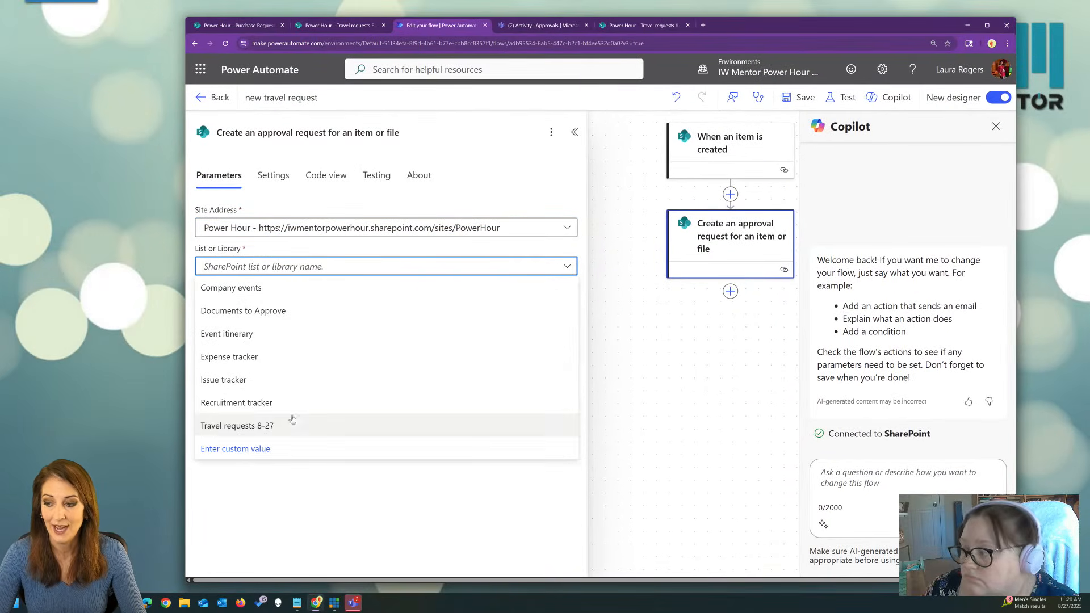
left_click(279, 427)
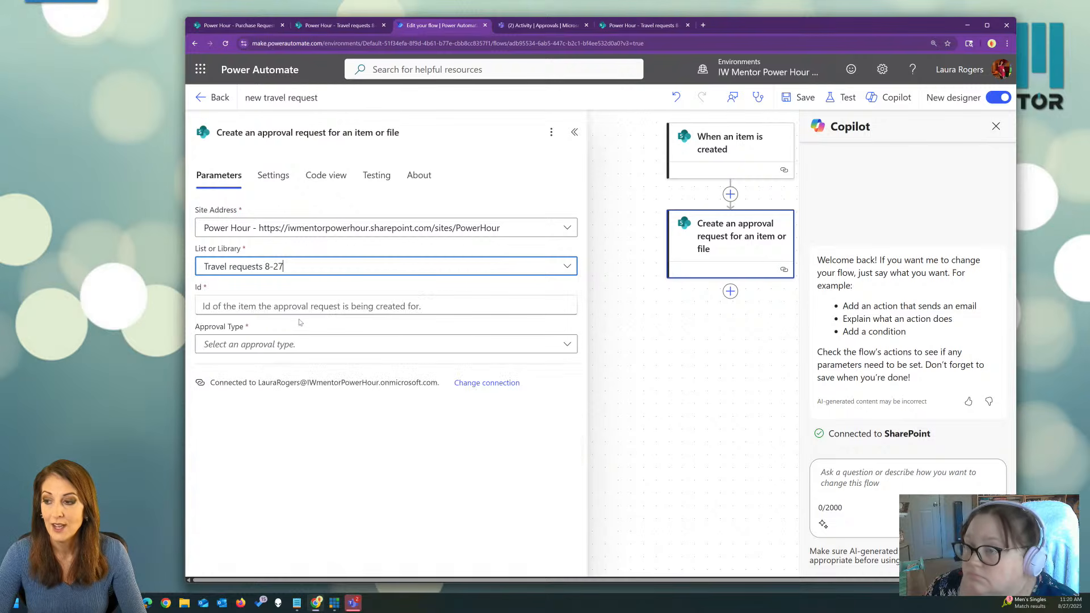
left_click(299, 306)
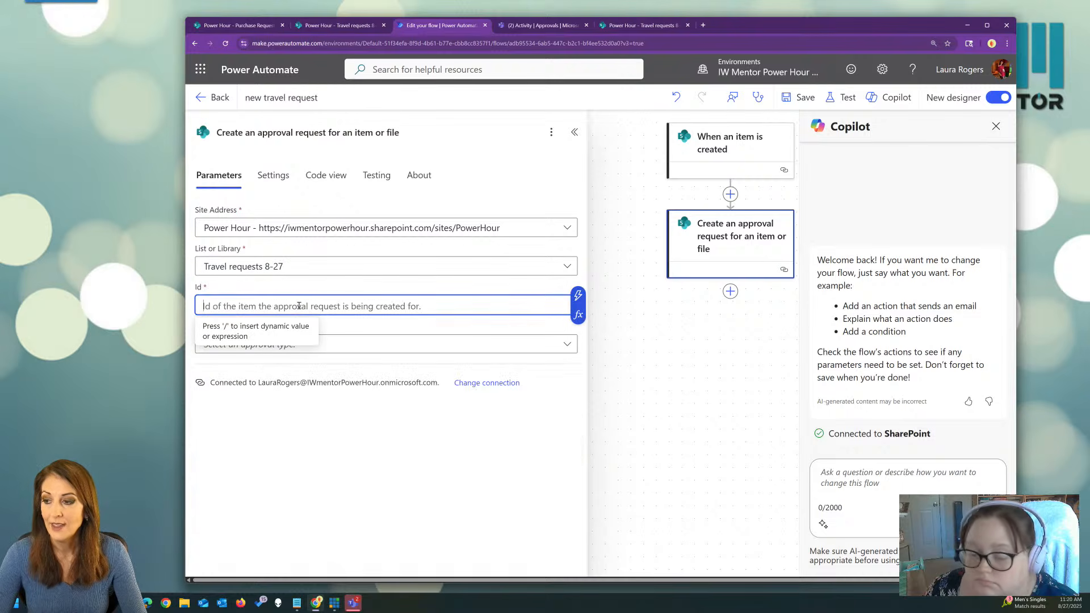
left_click(579, 299)
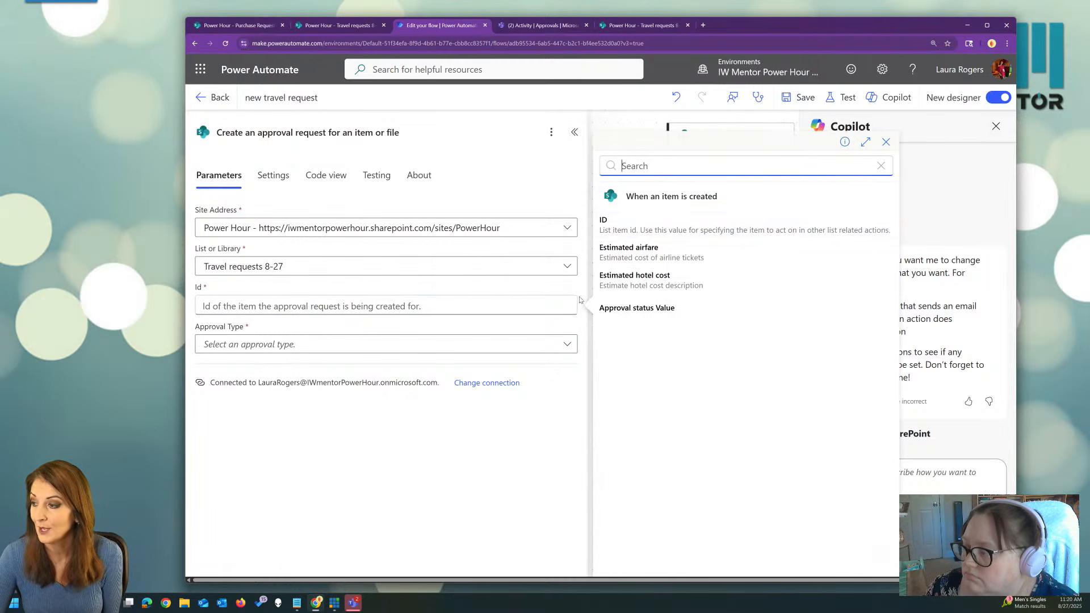
left_click(641, 221)
left_click(323, 344)
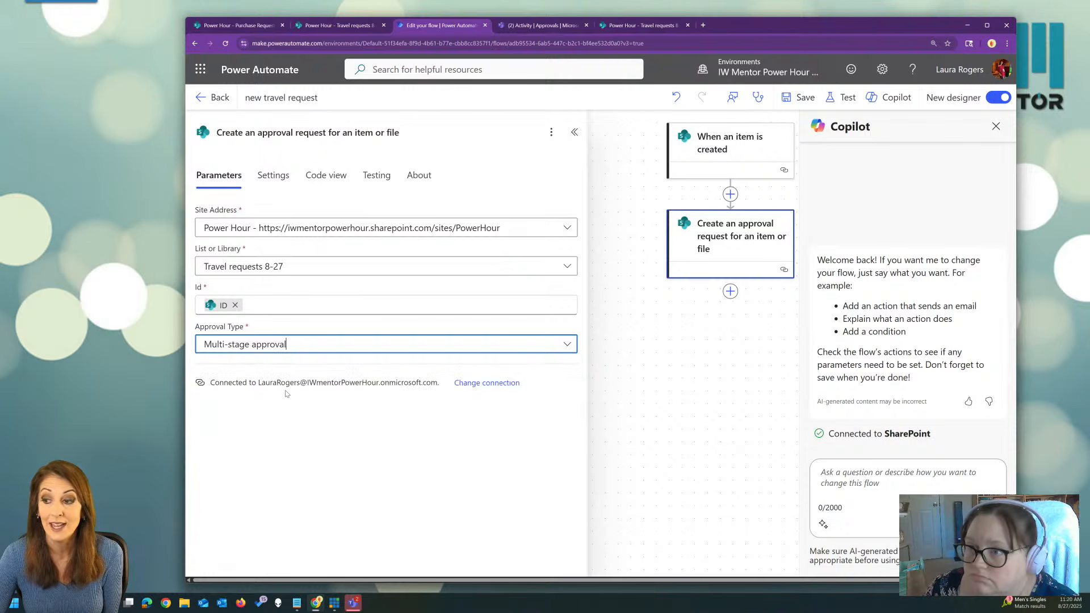
left_click(286, 392)
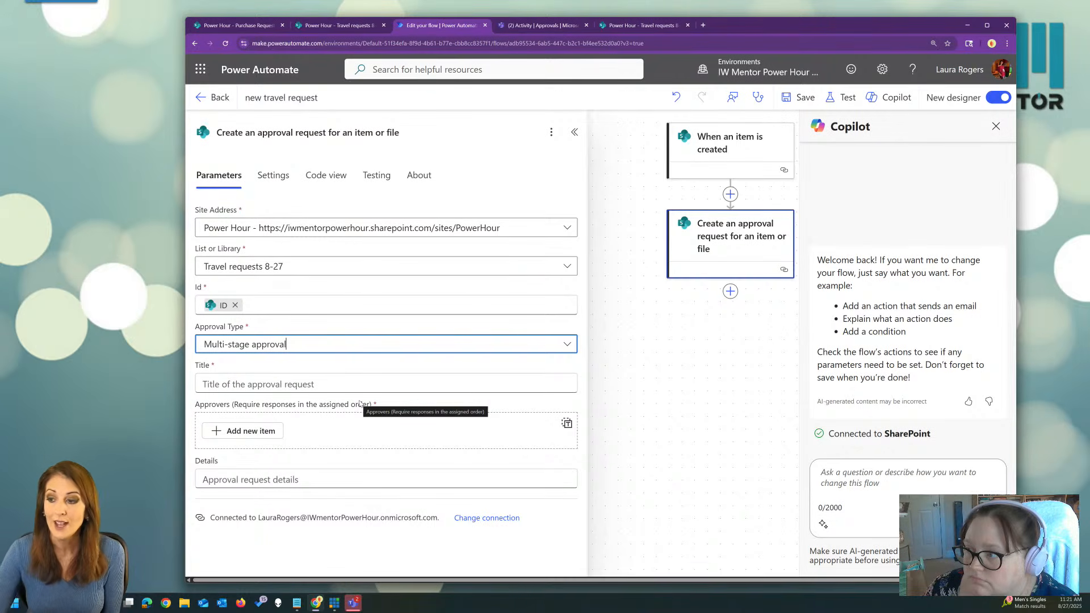
Title the approval 'Approve travel' followed by the request's Title.
left_click(344, 382)
left_click(577, 374)
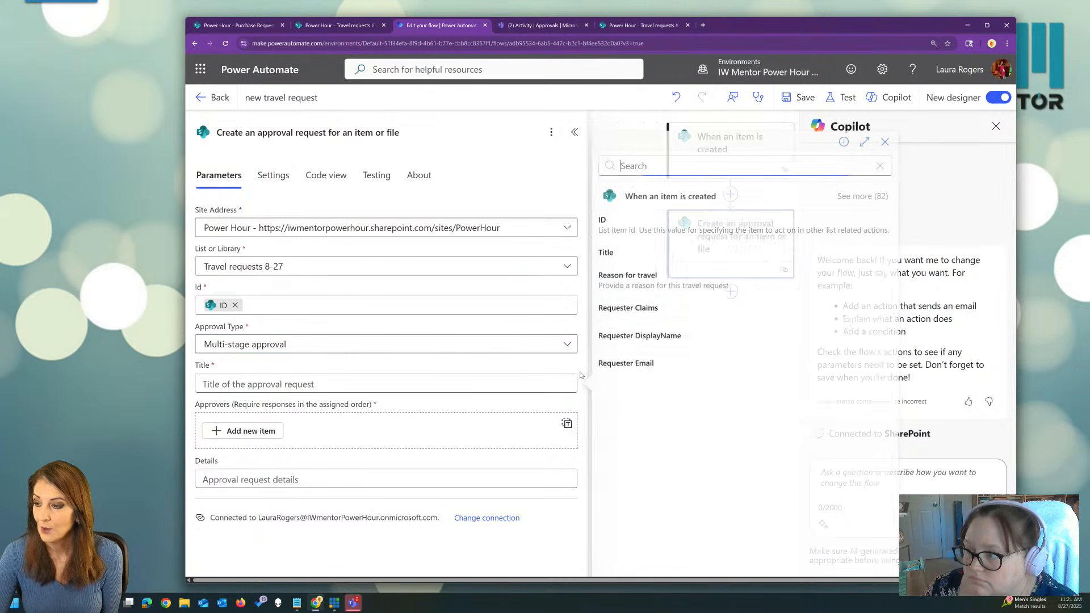
left_click(344, 384)
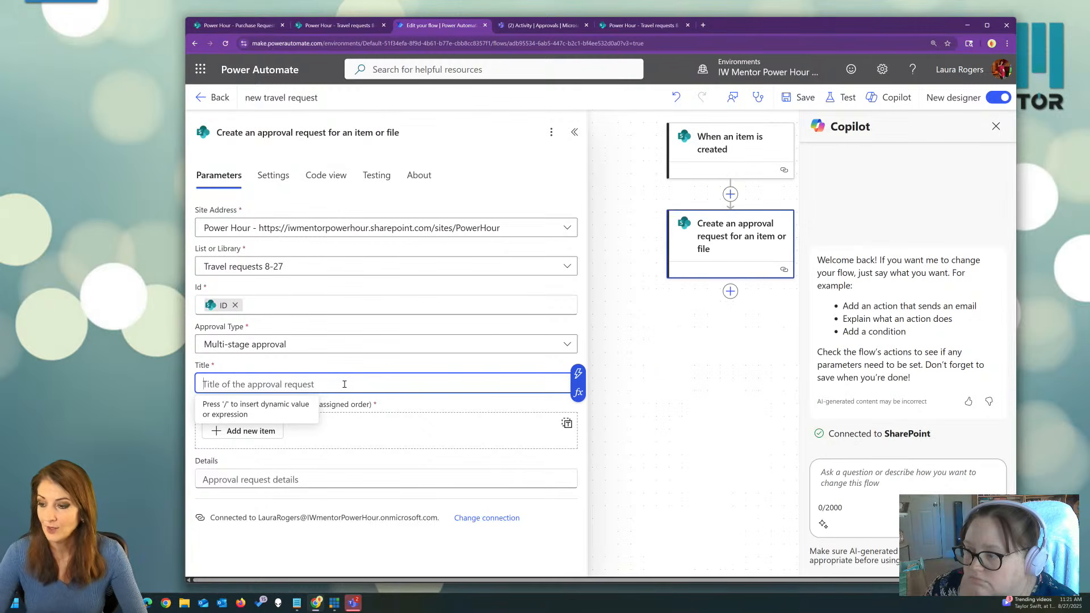
type("Approve ")
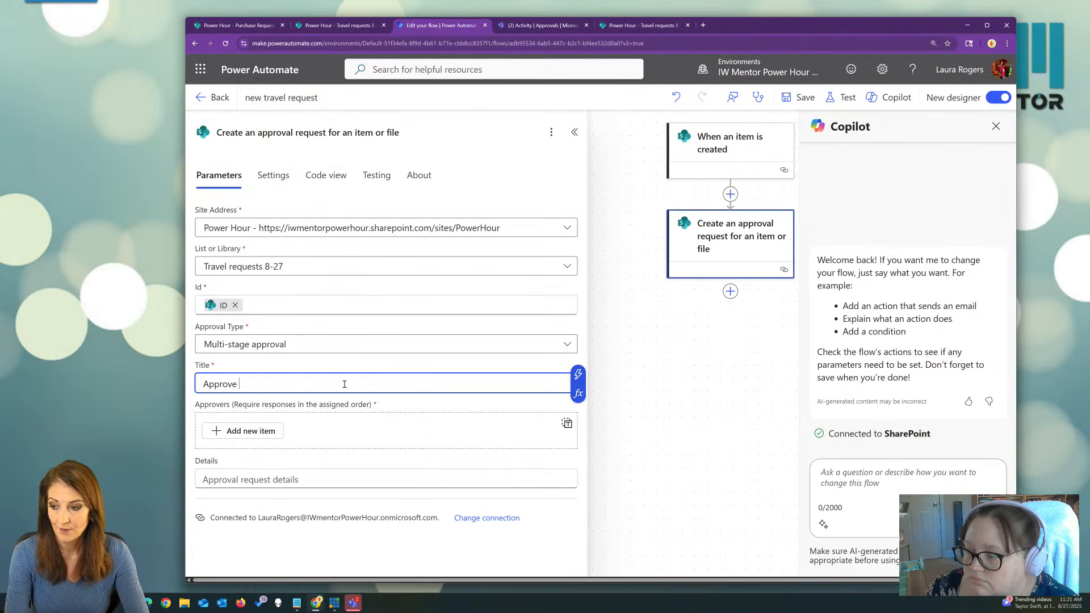
type("travel")
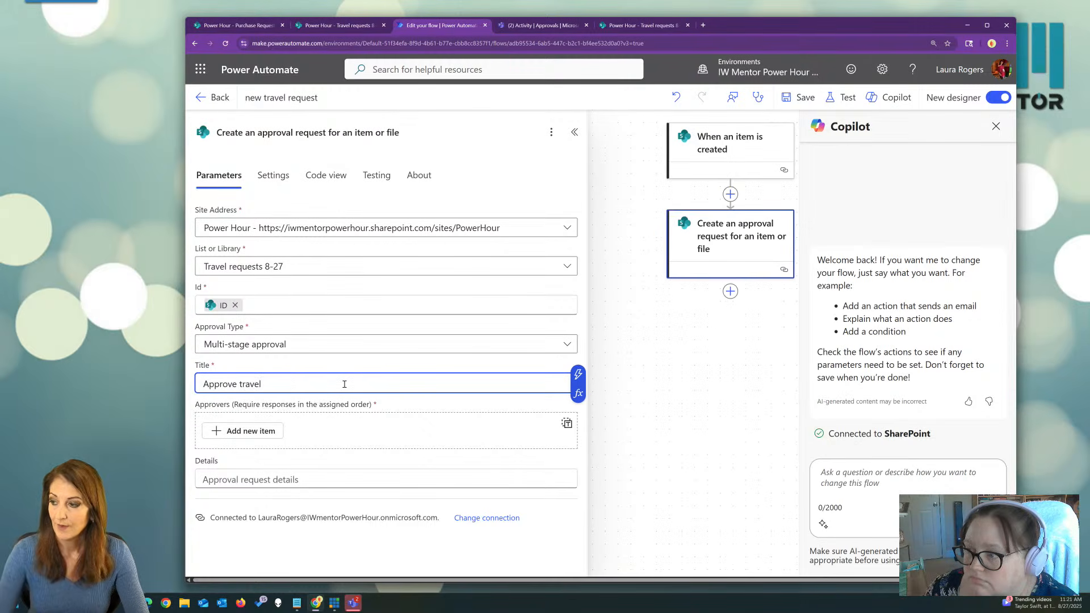
left_click(578, 373)
left_click(606, 316)
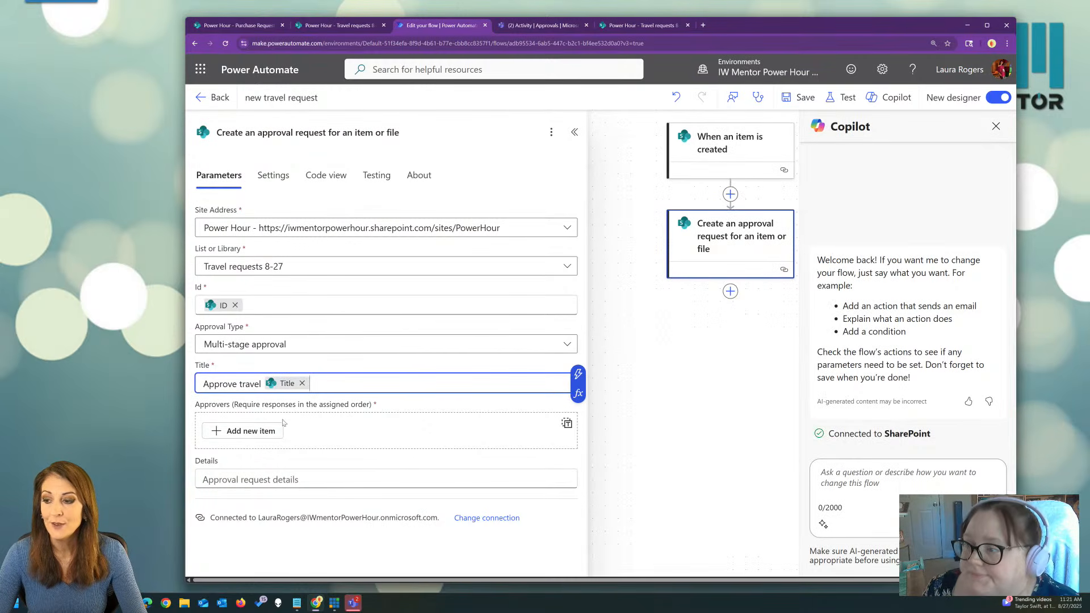
Add a first approval stage with Created By Email as the approver.
left_click(253, 432)
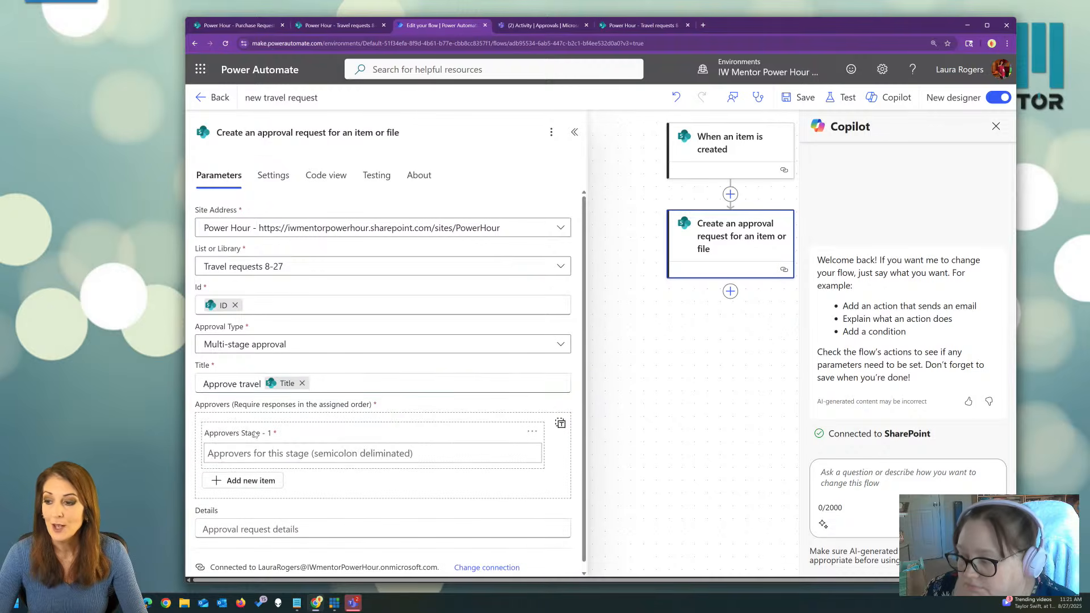
left_click(267, 453)
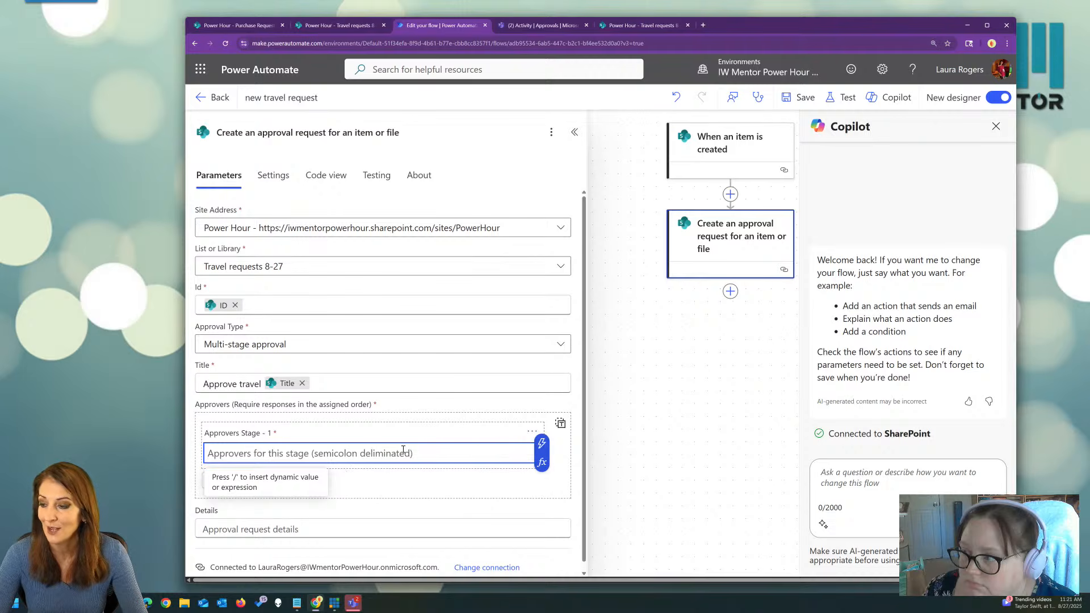
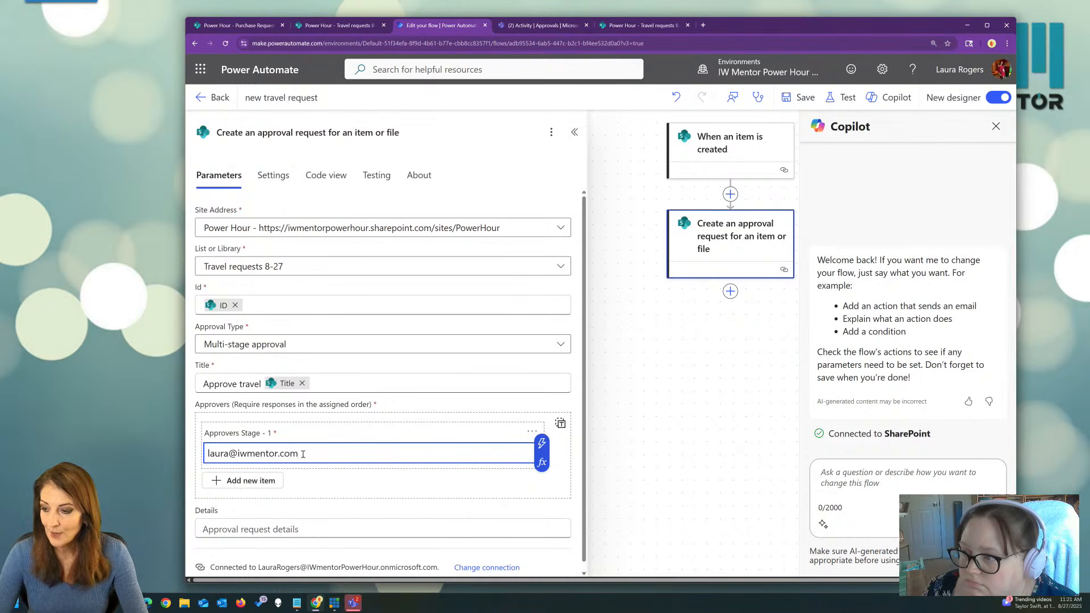
key("ctrl+a")
key("BackSpace")
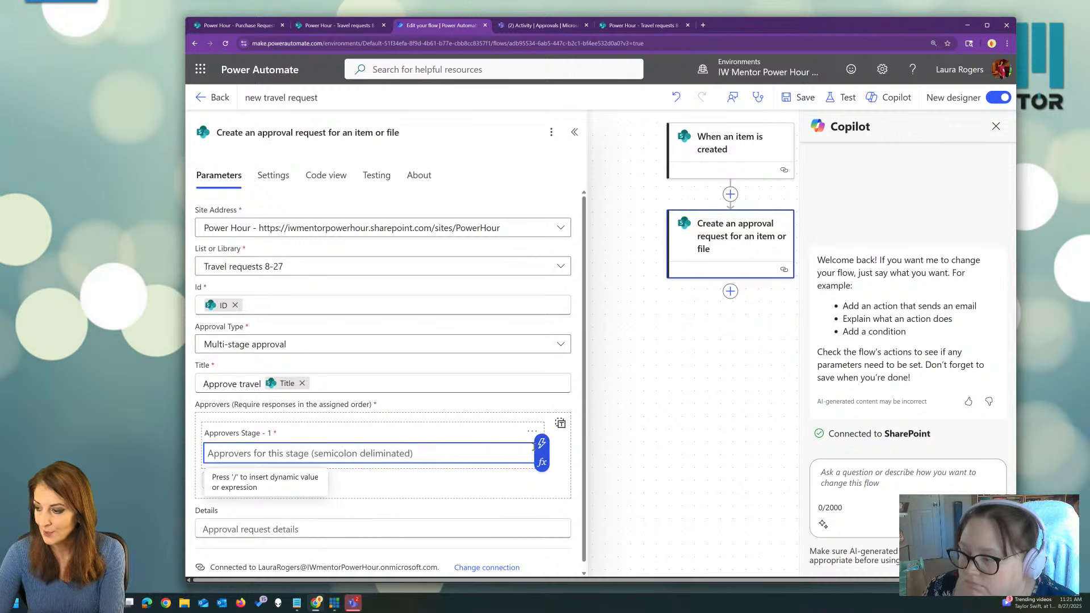
left_click(541, 443)
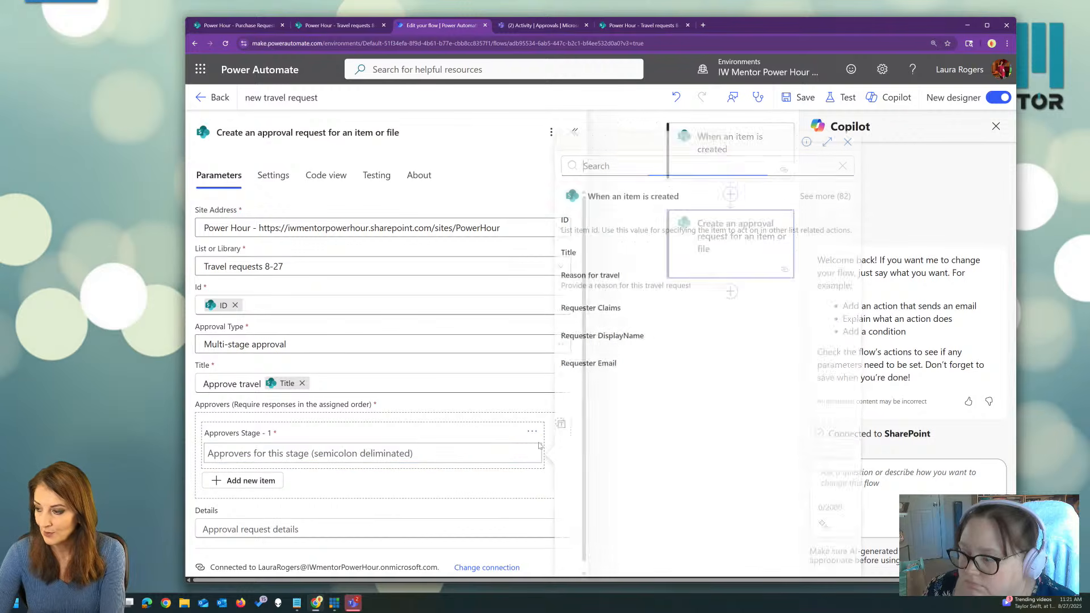
left_click(829, 195)
left_click(669, 164)
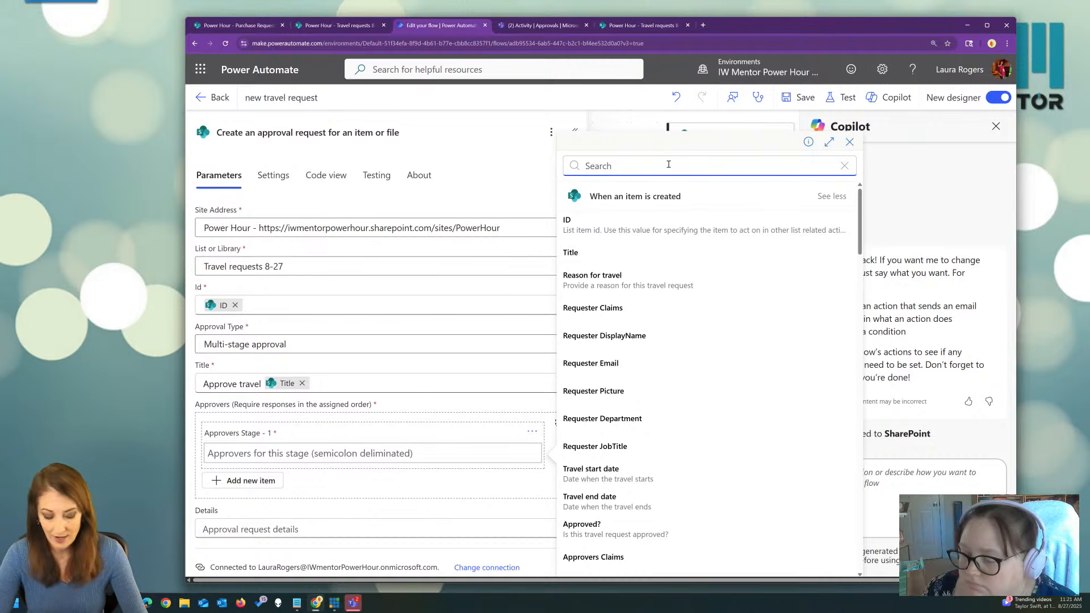
type("created")
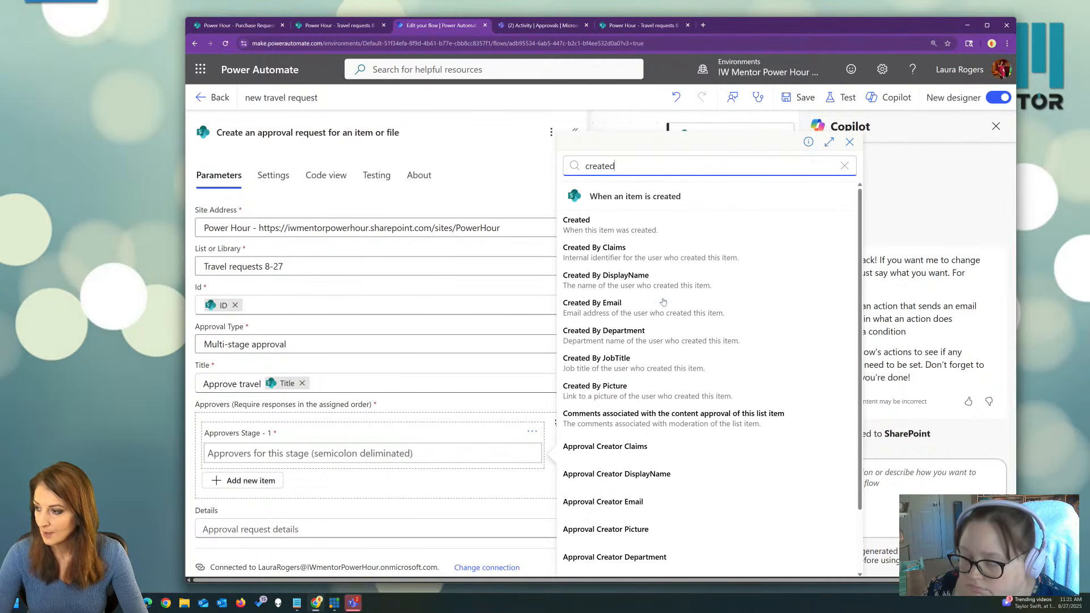
left_click(655, 305)
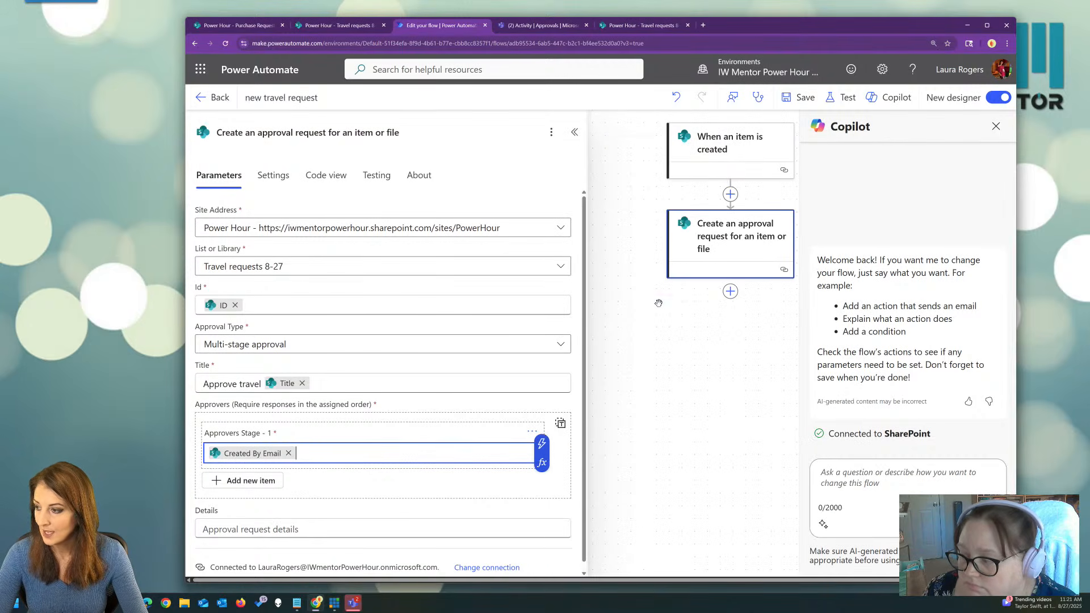
Add second and third stages, each with a fixed approver e-mail address.
left_click(256, 482)
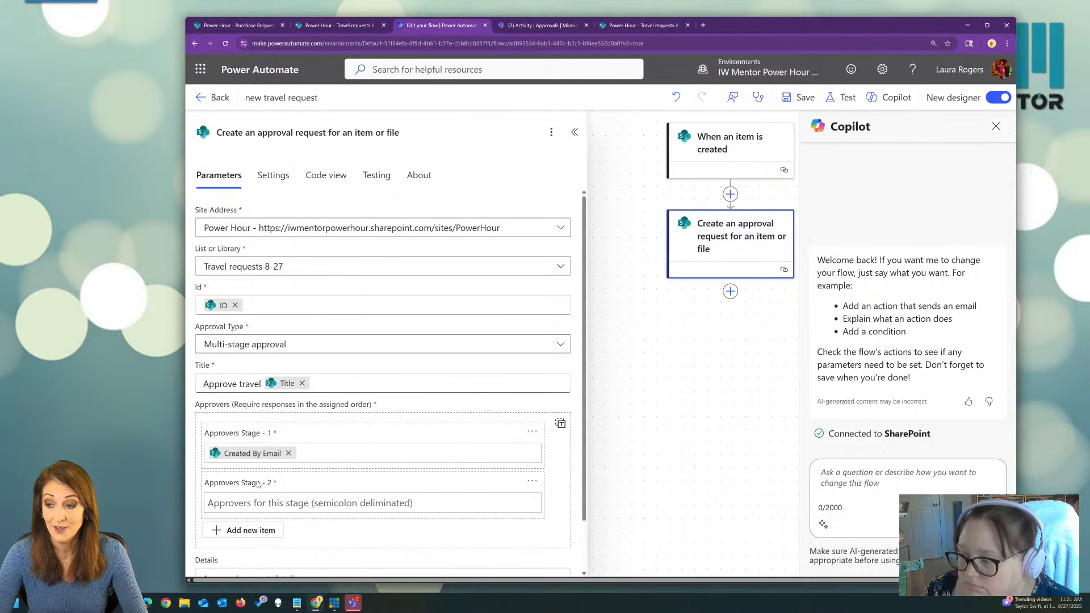
left_click(280, 504)
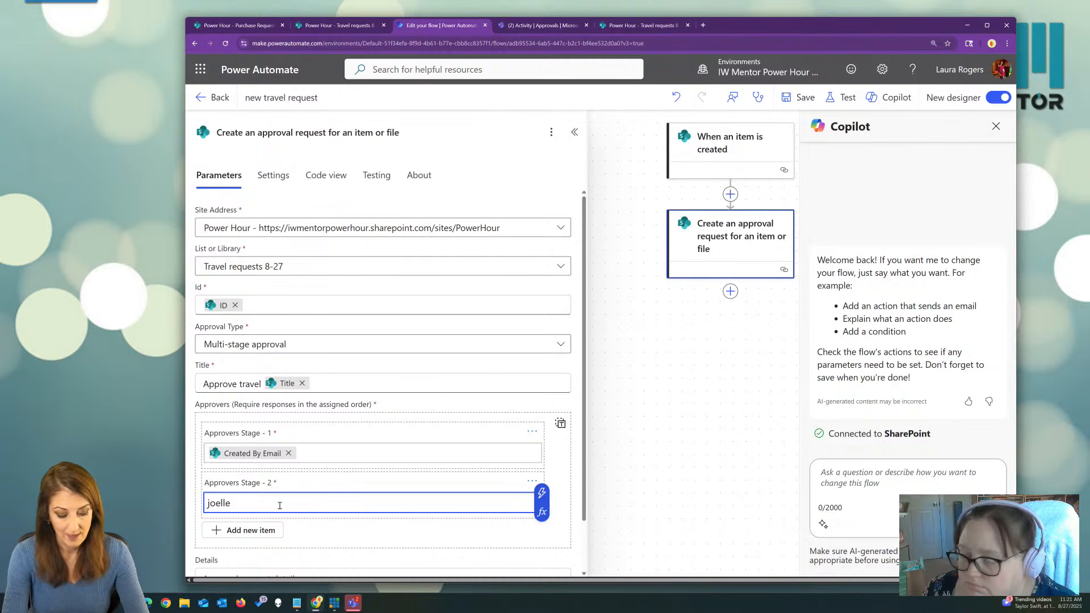
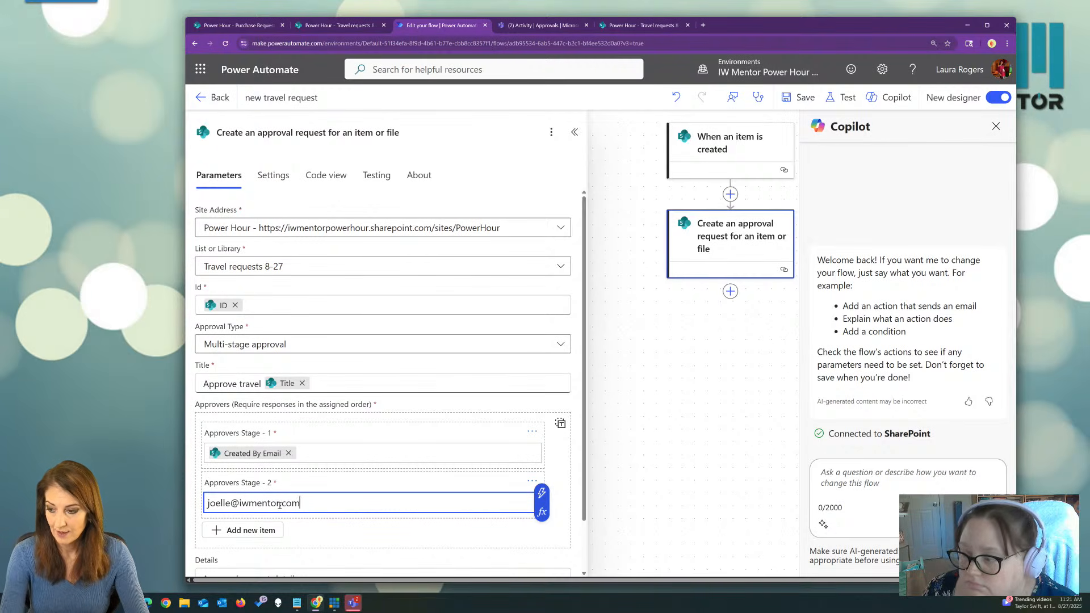
left_click(268, 532)
scroll(338, 474, "down", 2)
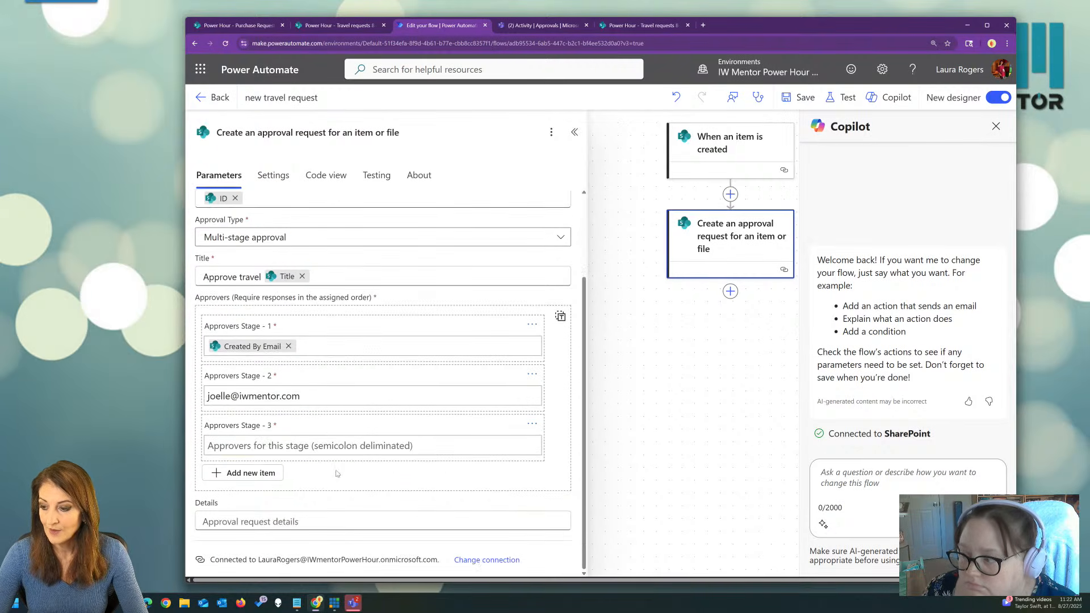
left_click(328, 444)
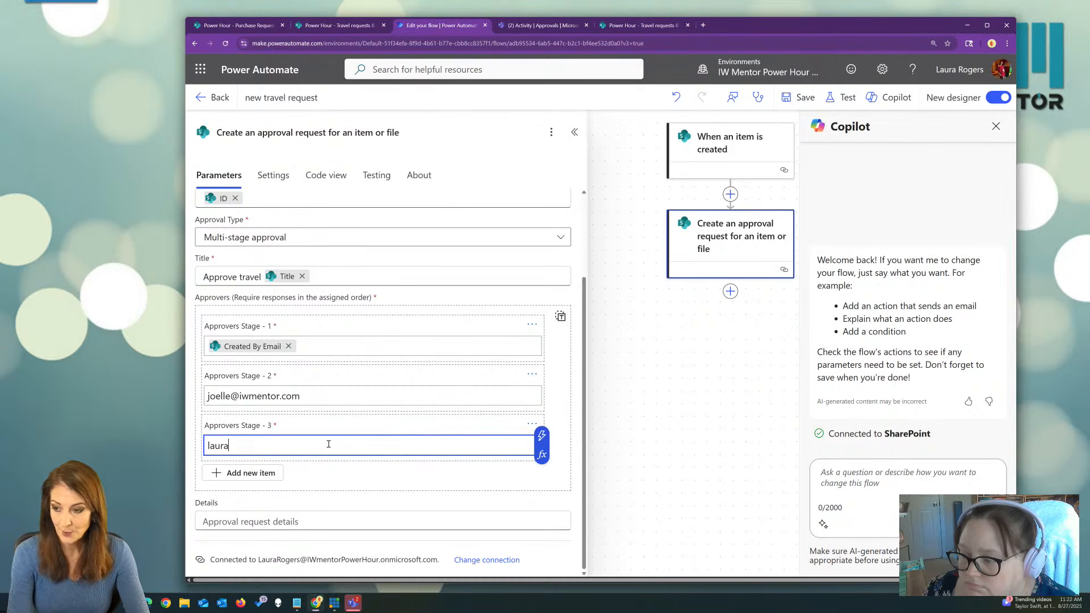
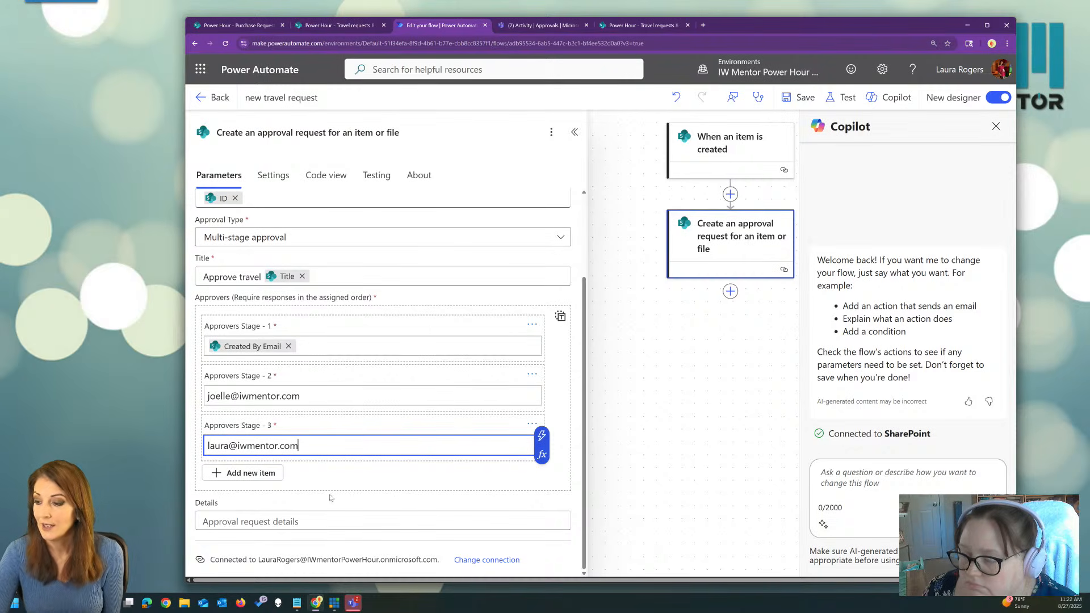
left_click(291, 522)
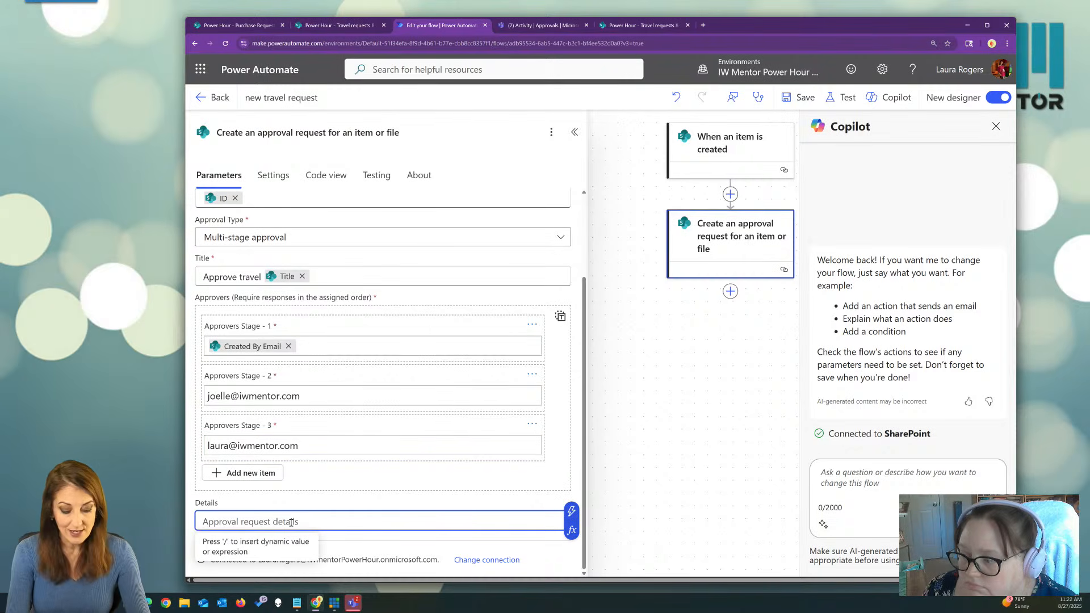
Fill approval Details with a 'take a look at… here's the reason' note plus the Reason for travel value.
type("take a look at")
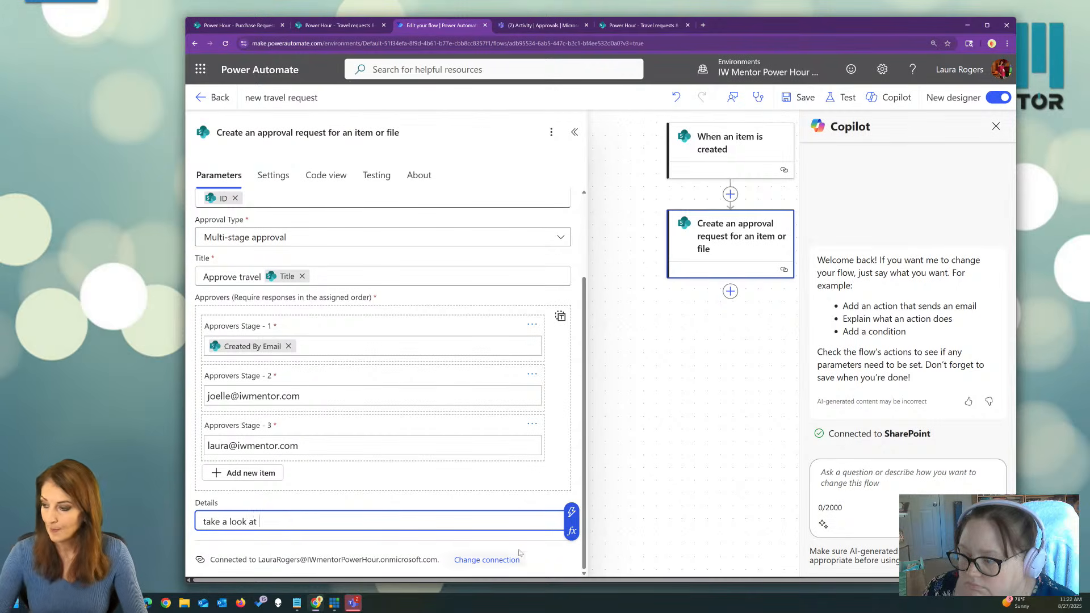
left_click(570, 512)
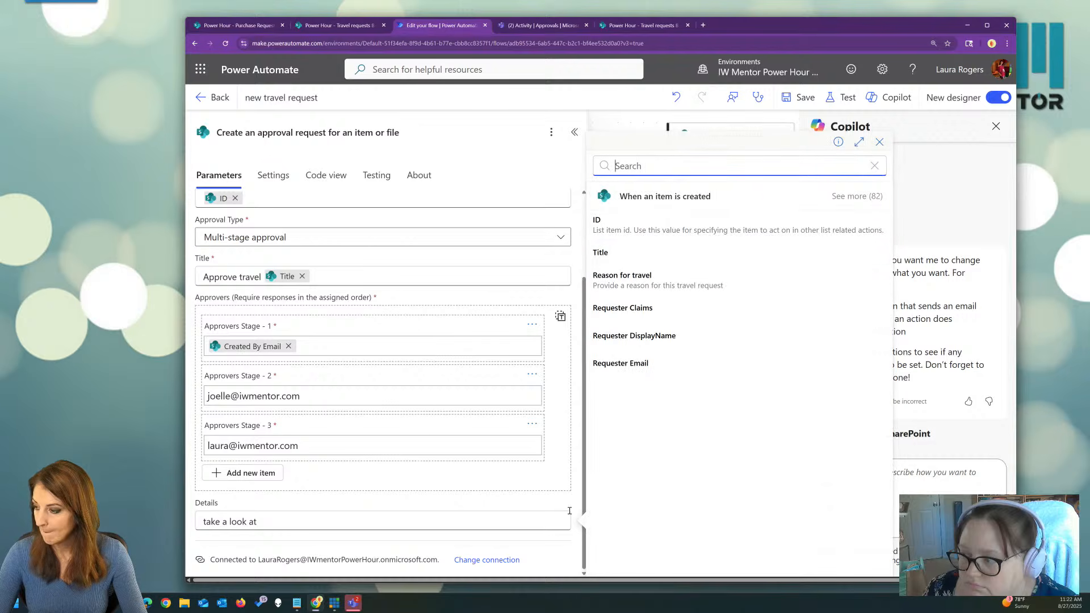
left_click(625, 279)
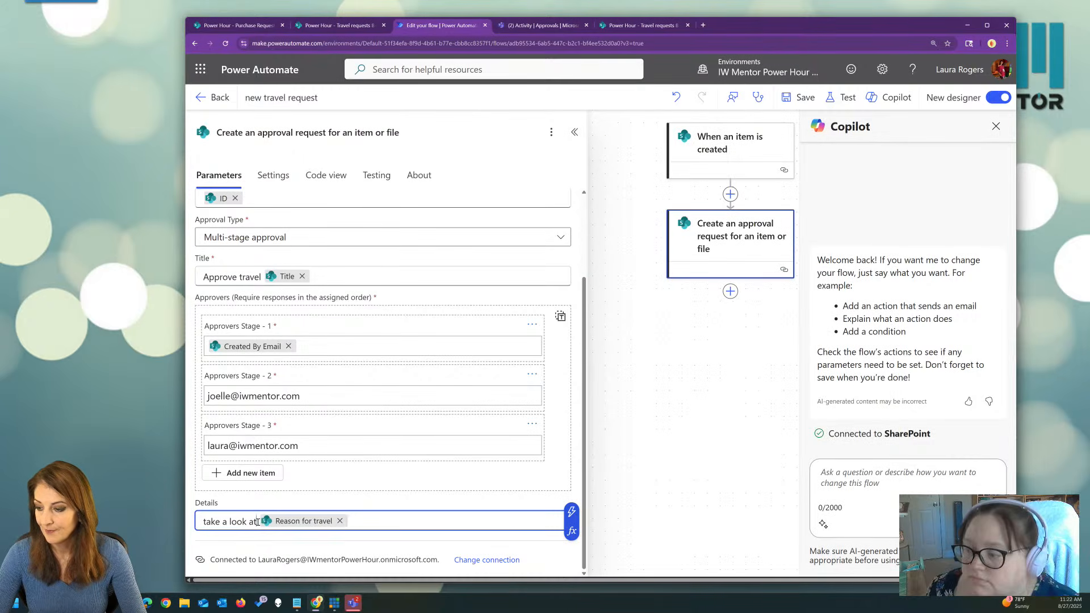
type("this here's the raason")
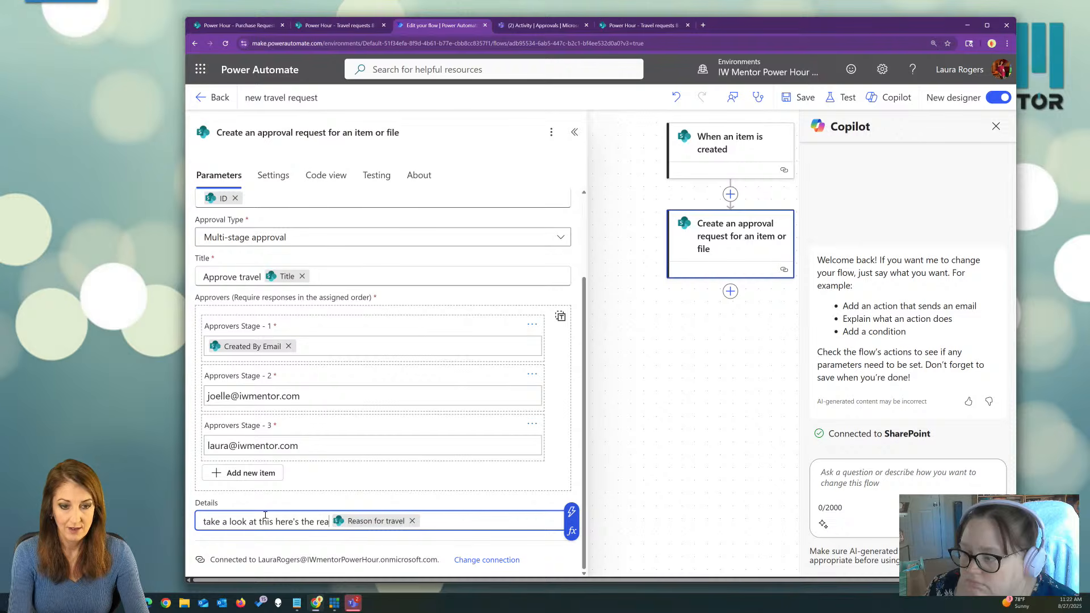
left_click(675, 388)
left_click_drag(693, 359, 485, 402)
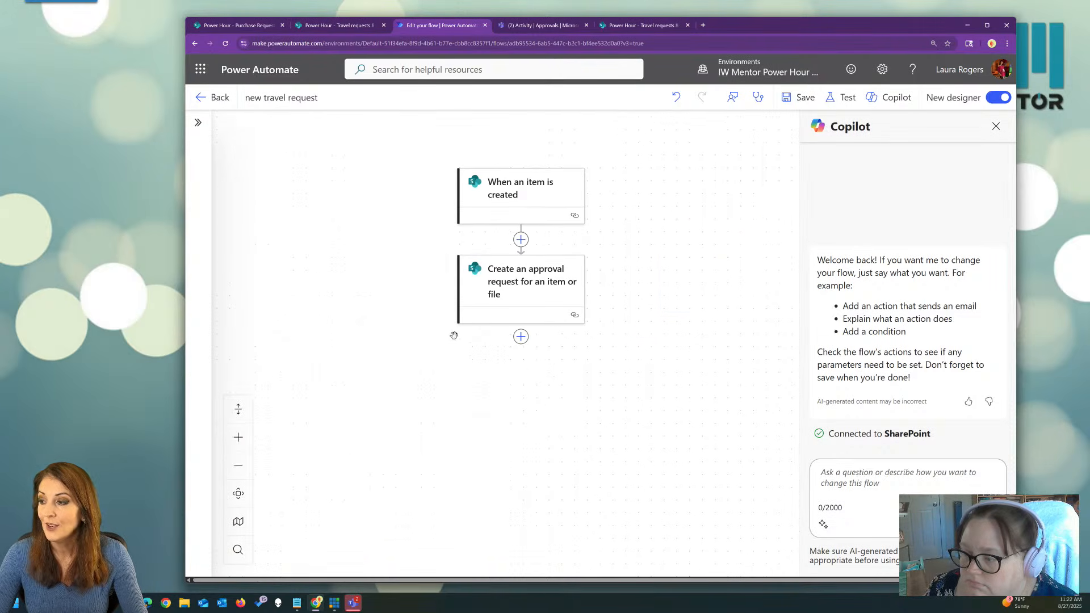
left_click_drag(430, 344, 463, 339)
Insert an Office 365 Outlook 'Send an email (V2)' action right after the approval request.
left_click(559, 332)
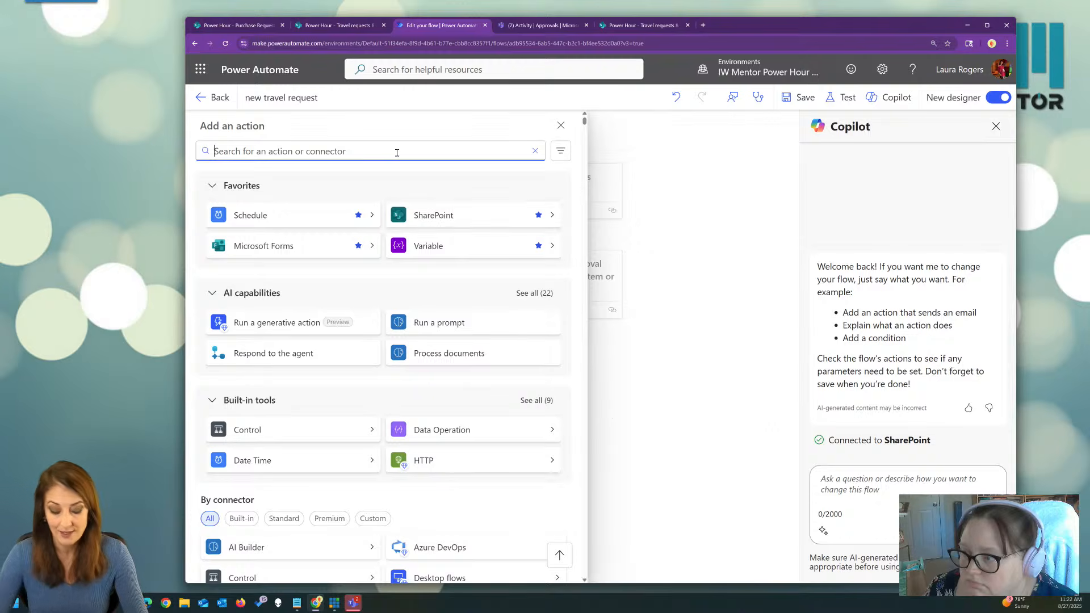
type("email")
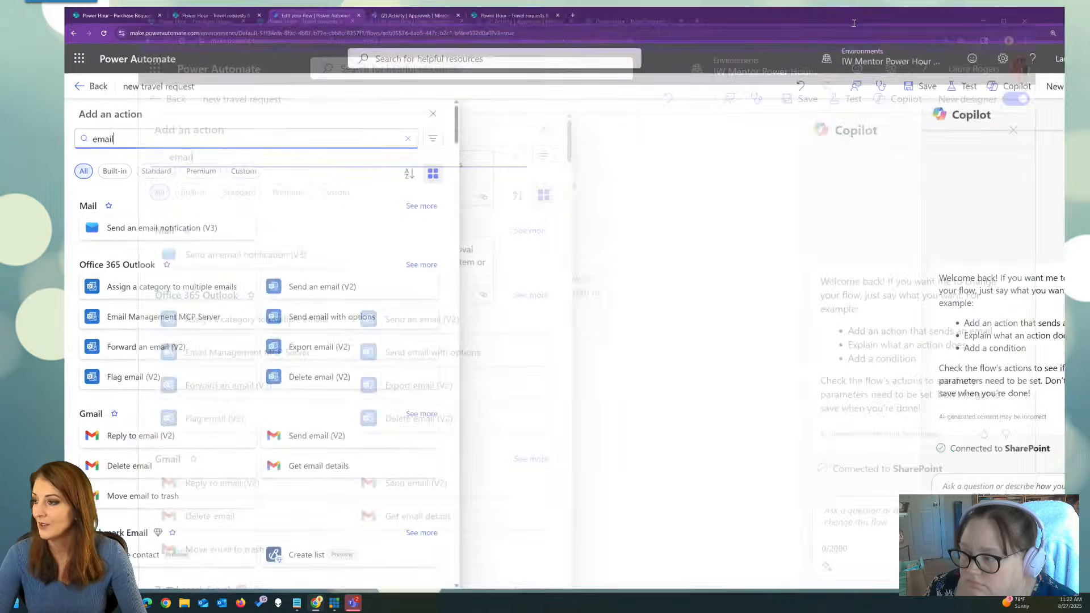
left_click(769, 187)
left_click_drag(513, 168, 669, 188)
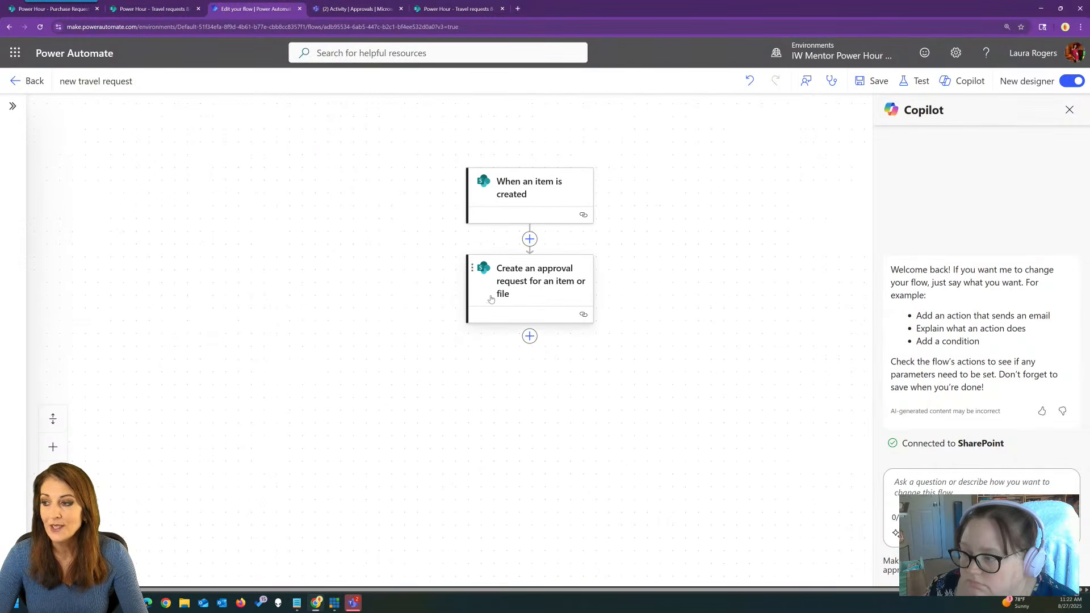
left_click(511, 284)
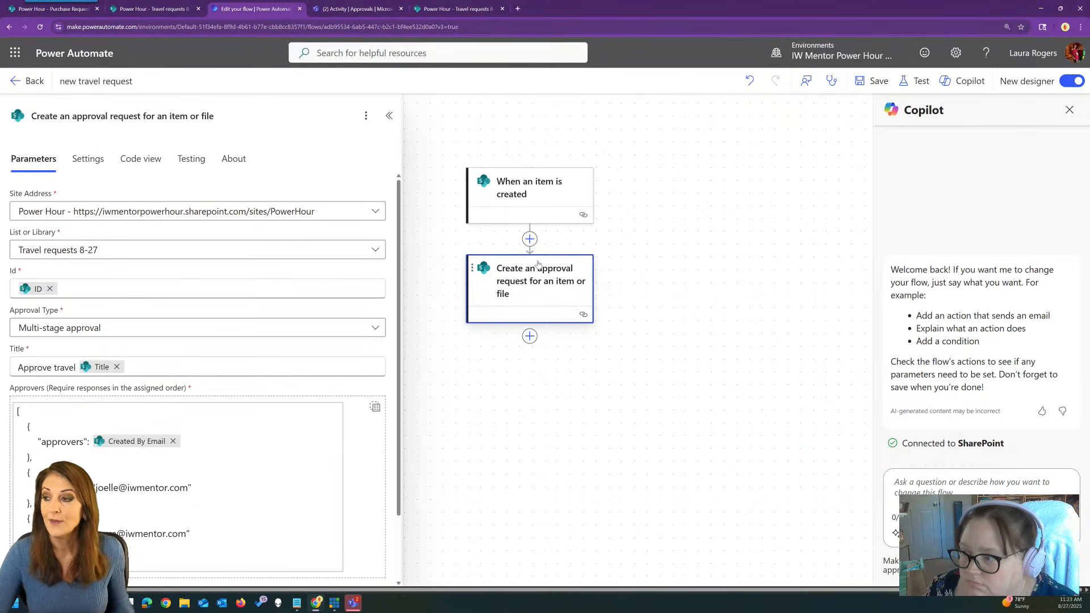
left_click(529, 337)
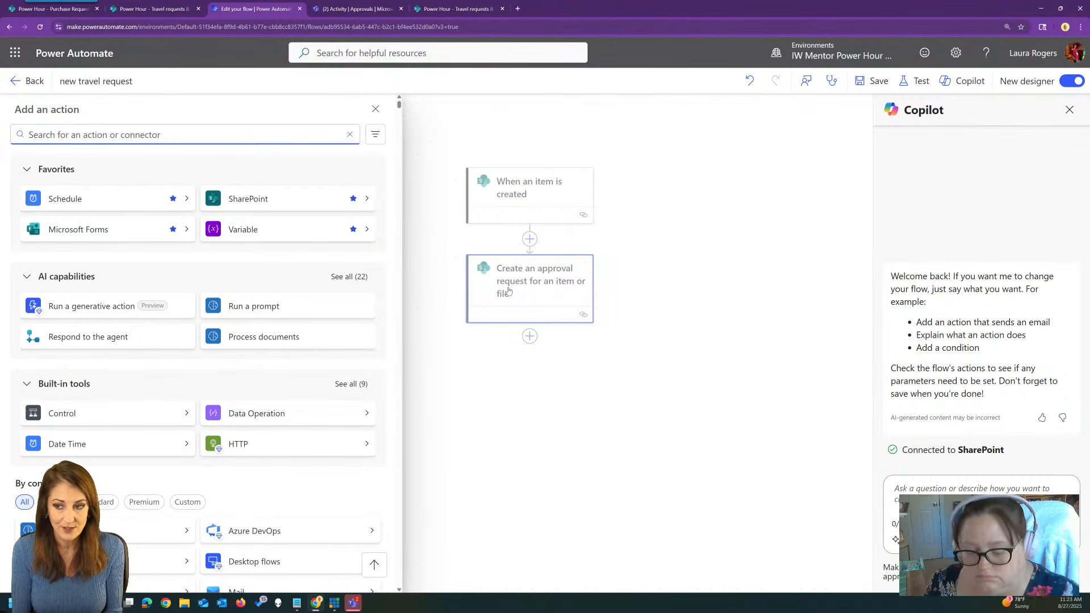
type("se")
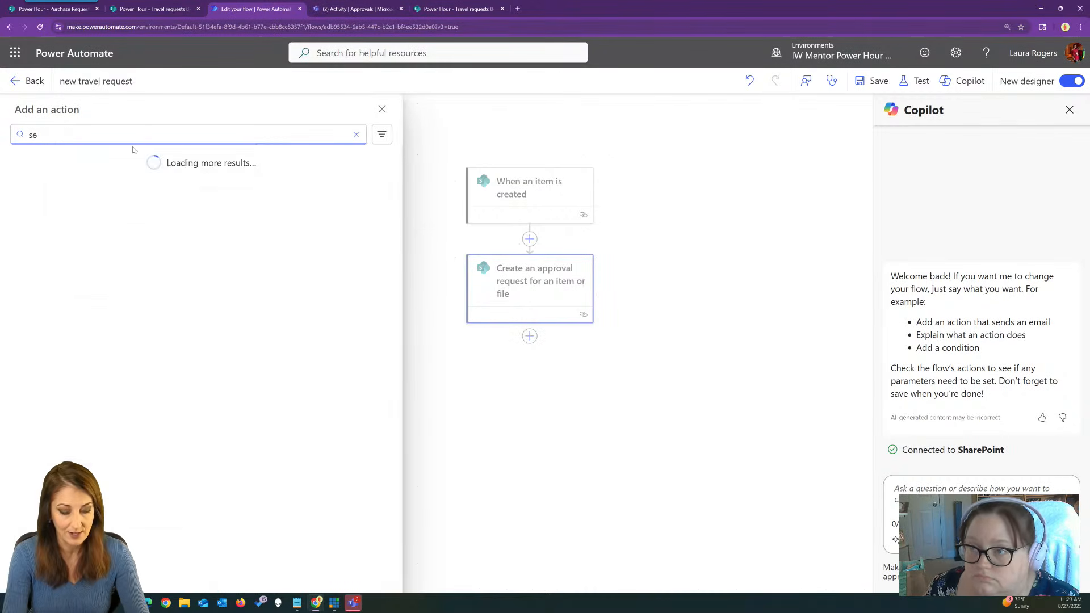
type("nd an email")
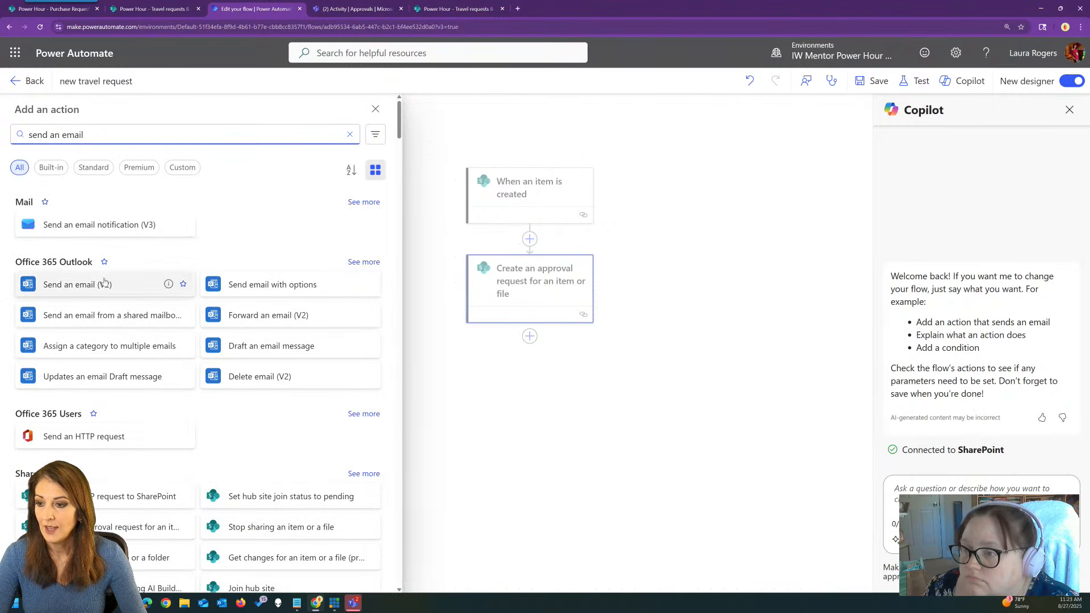
left_click(78, 285)
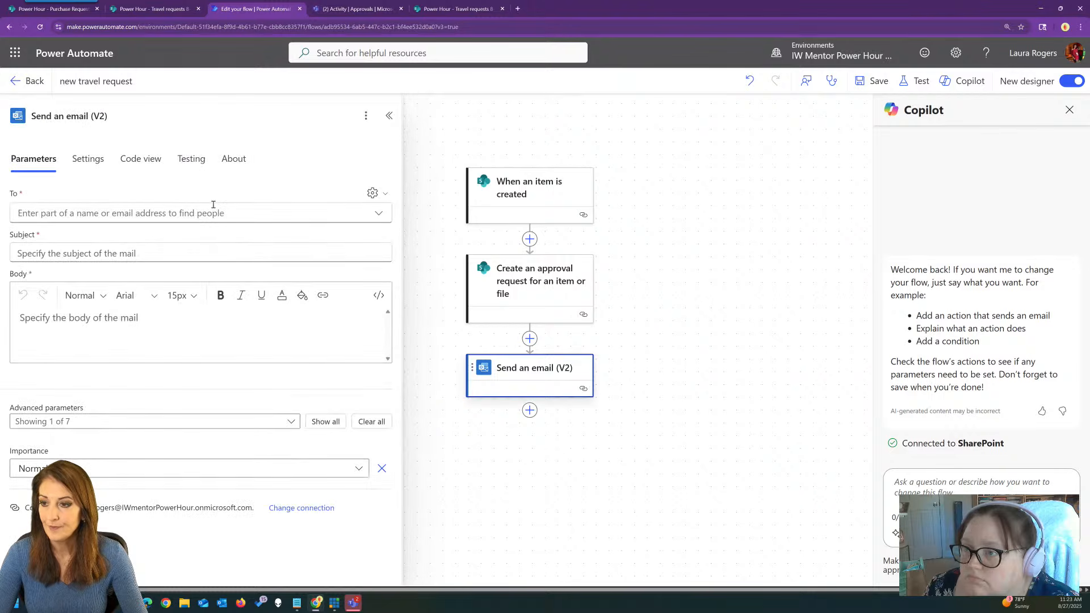
Address the email to the item's Created By email plus two colleague addresses.
left_click(155, 211)
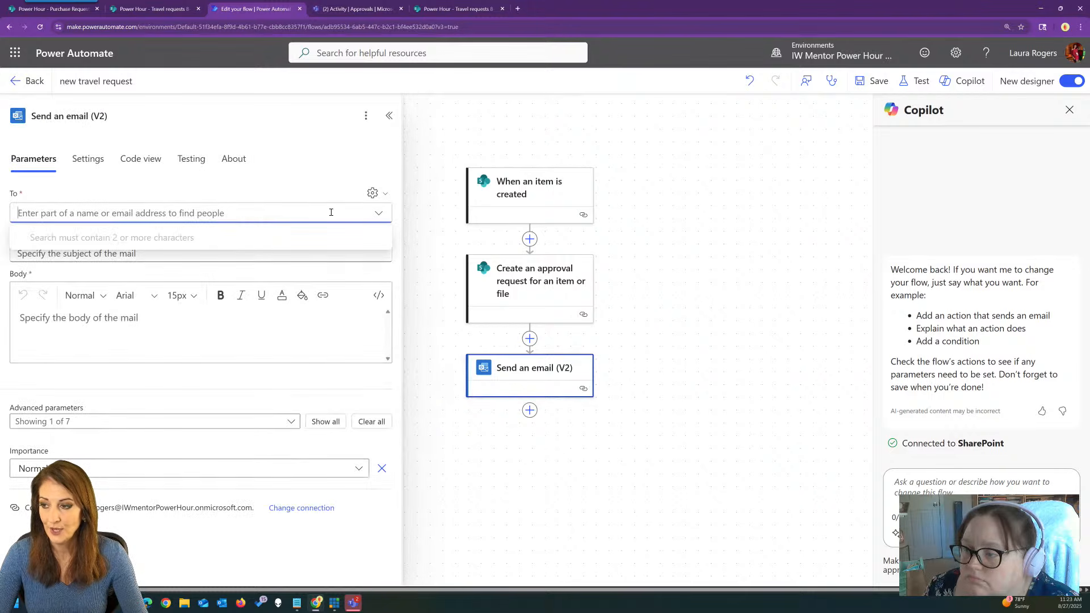
left_click(372, 192)
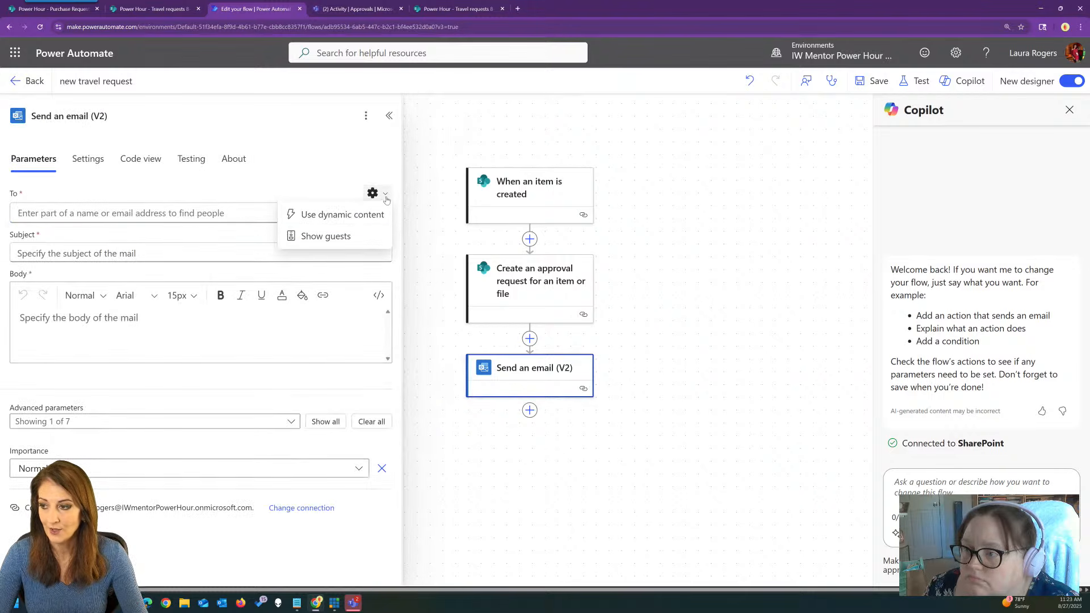
left_click(326, 218)
left_click(395, 206)
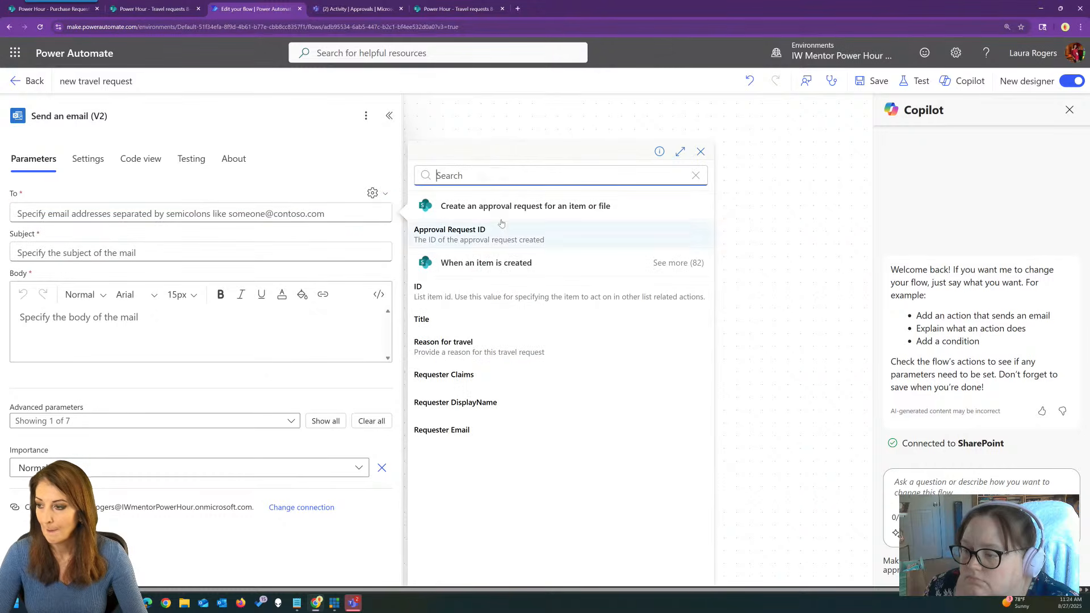
type("create")
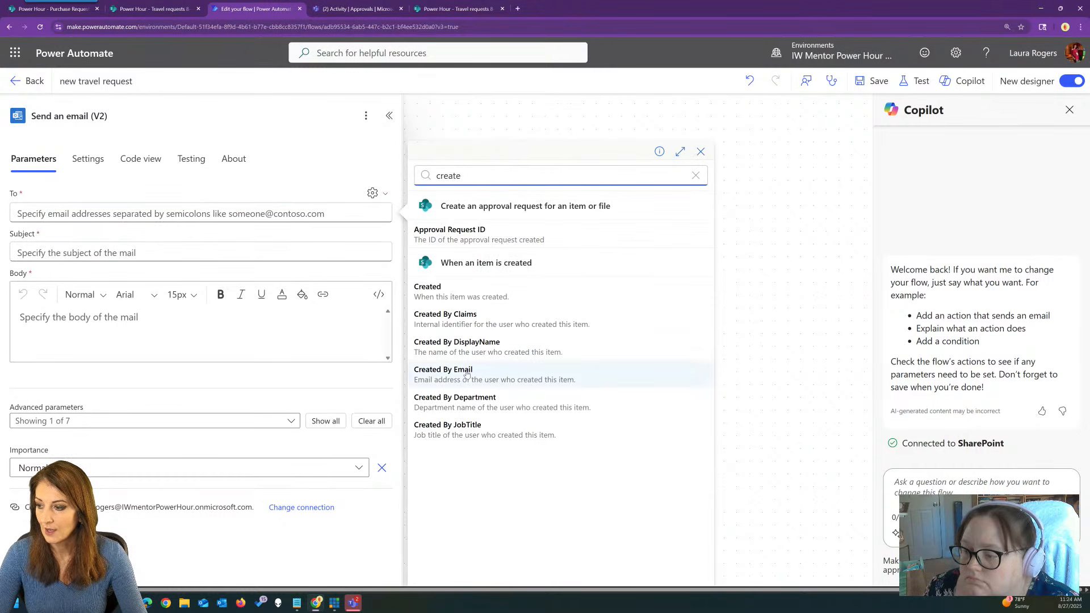
left_click(458, 366)
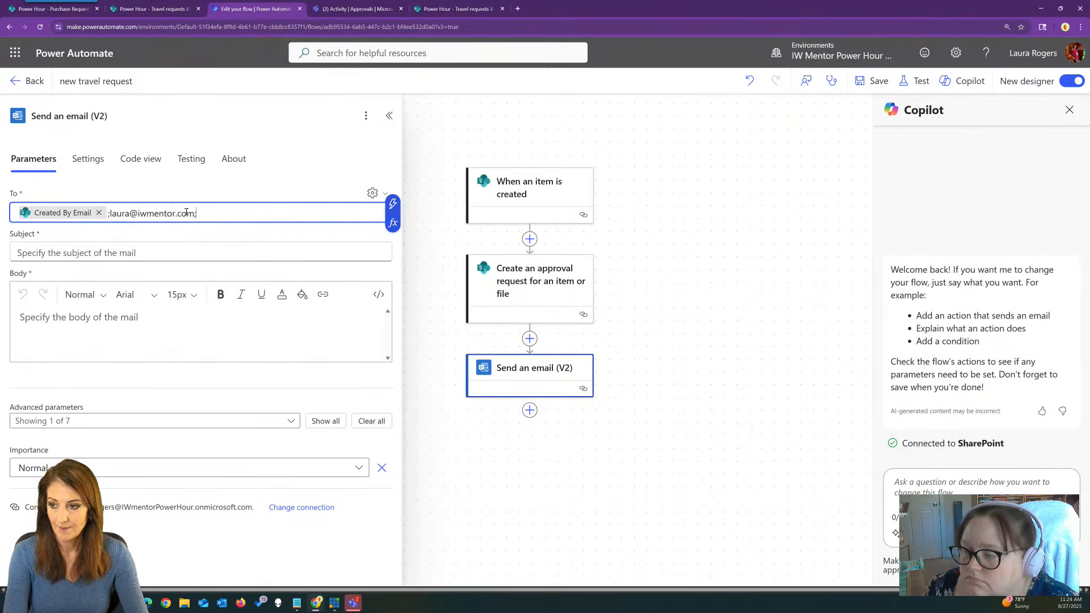
type(";o")
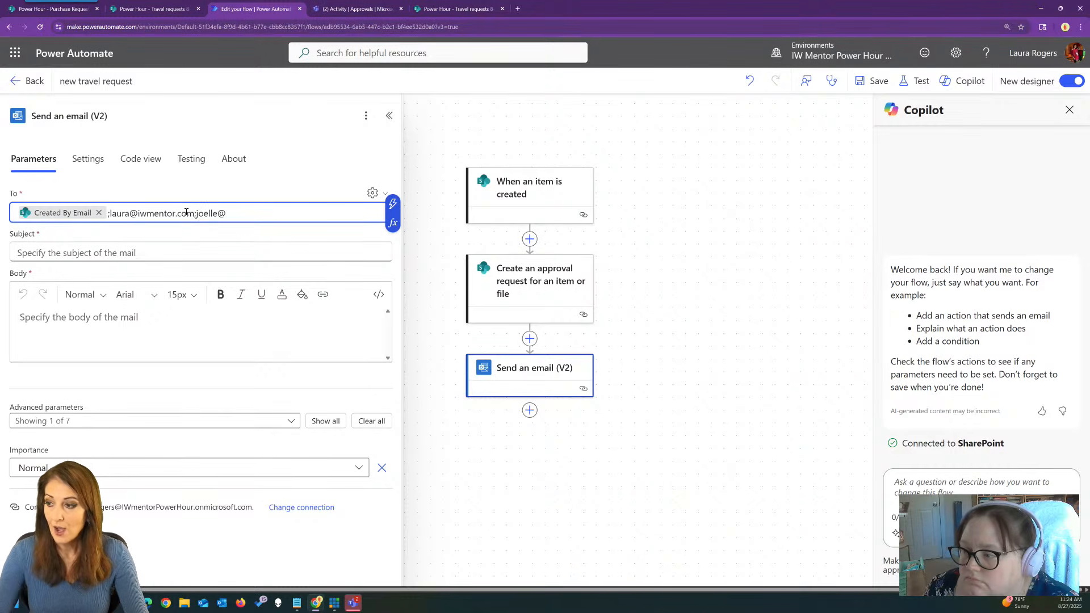
left_click(393, 203)
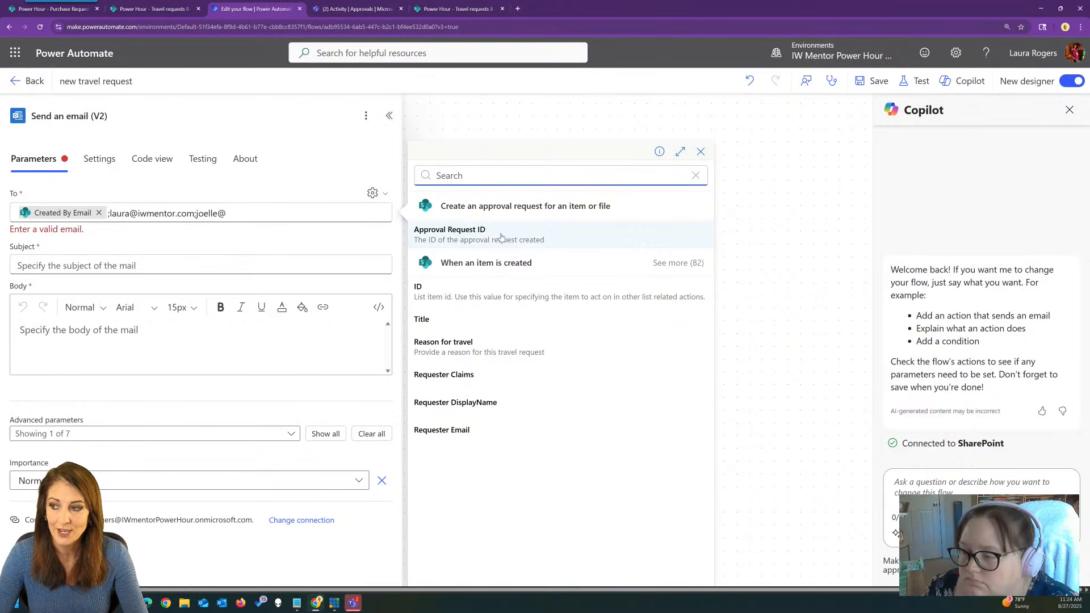
left_click(238, 213)
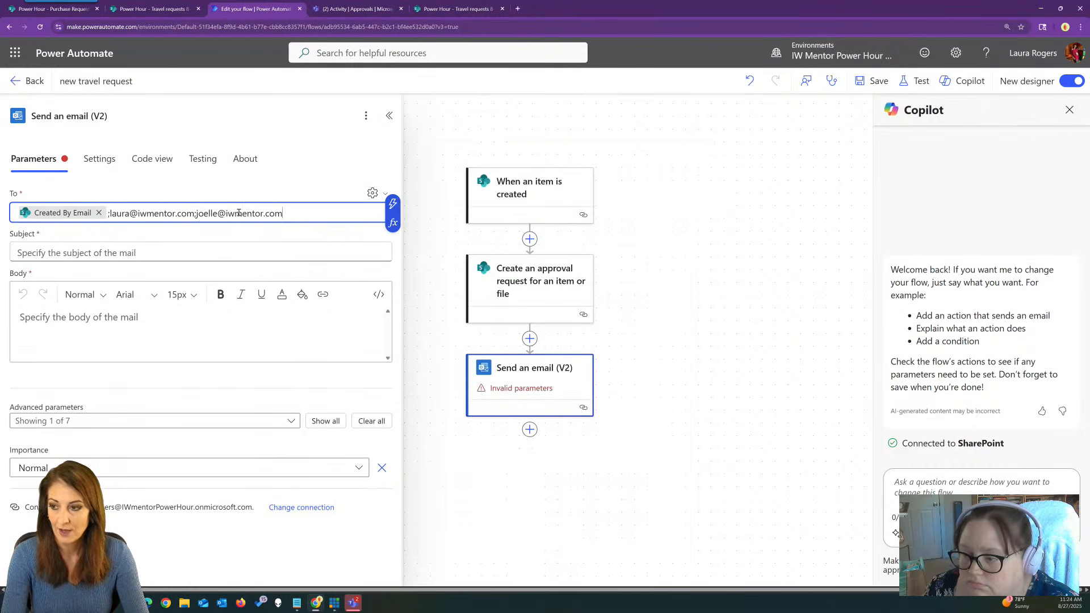
Set the subject to 'Approval started:' plus the Title token, and the body to 'An approval has started'.
left_click(145, 252)
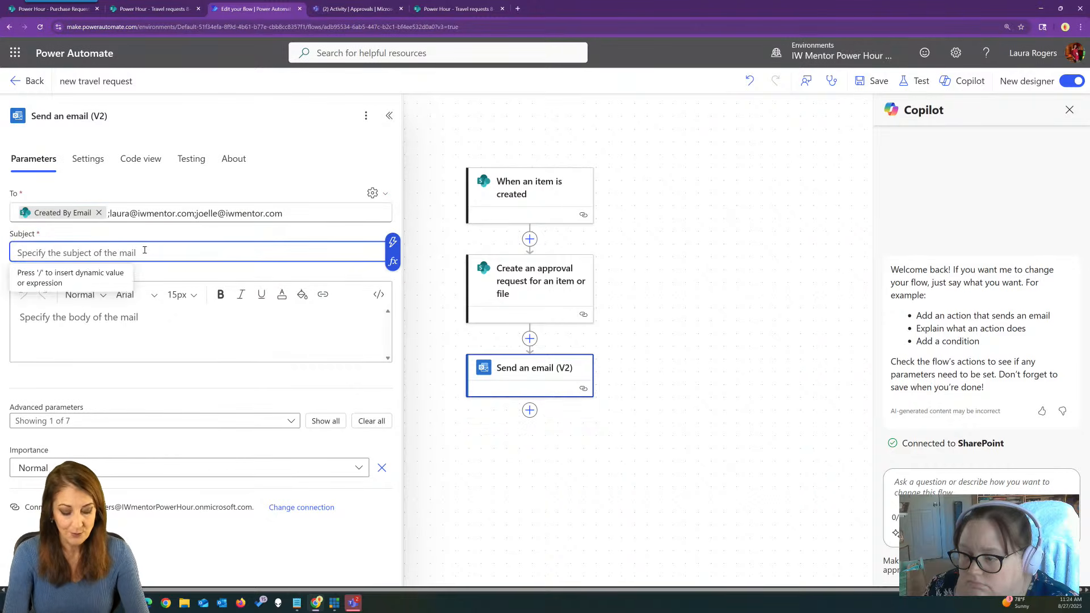
type("Approval started:")
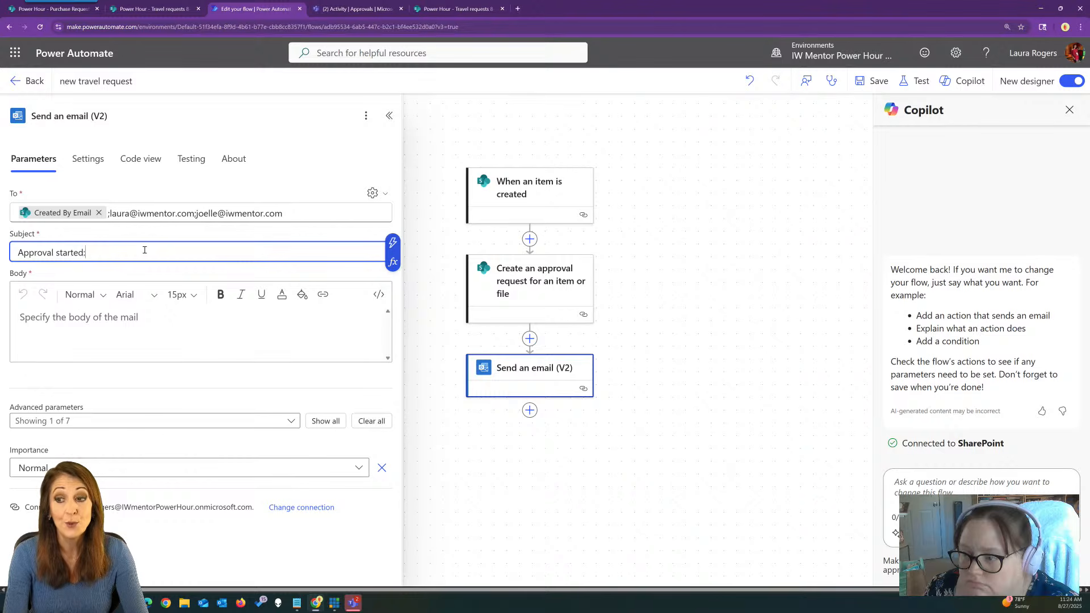
left_click(392, 243)
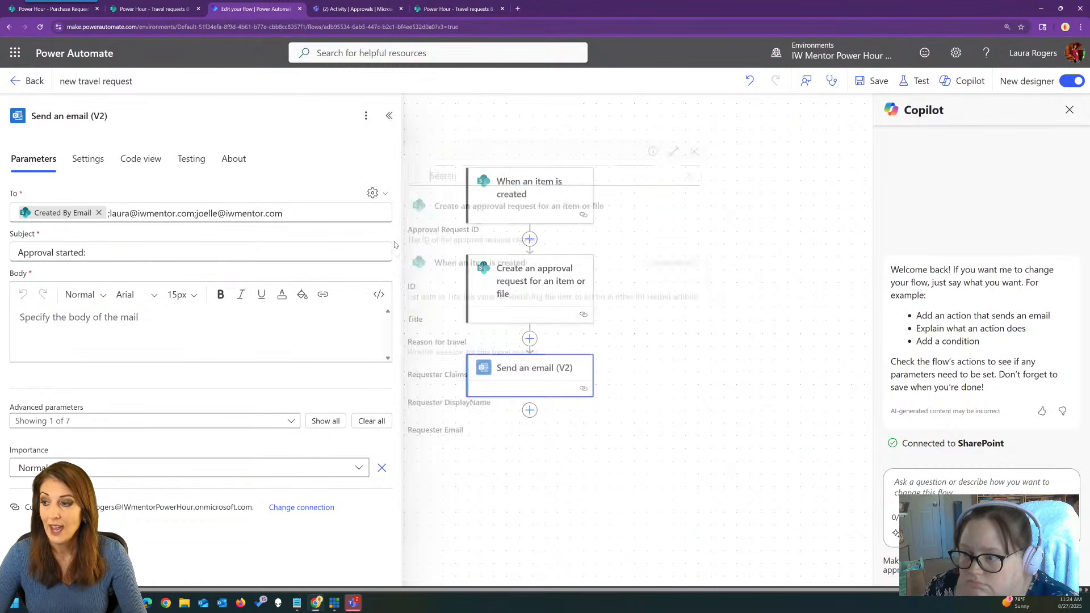
left_click(457, 320)
left_click(160, 323)
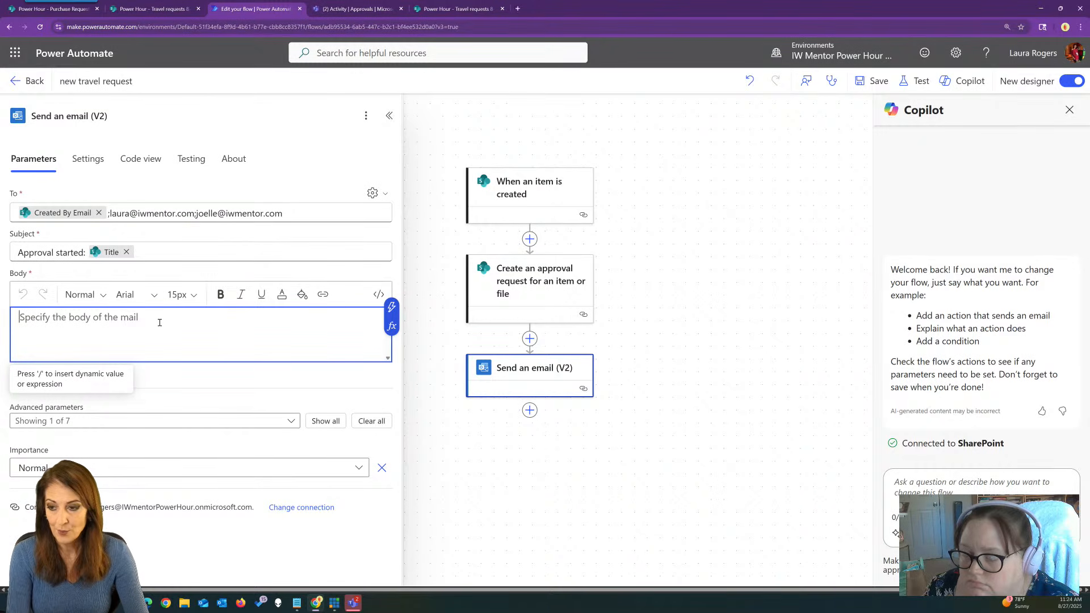
type("An approval has started")
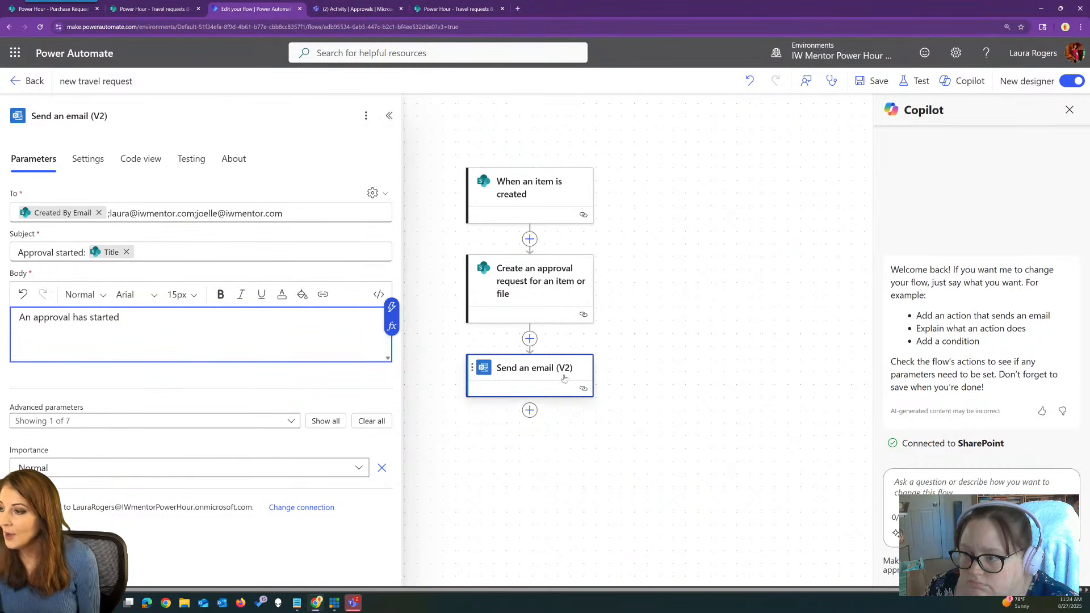
Save the flow, return to its details page, and bring up the SharePoint list.
left_click(731, 238)
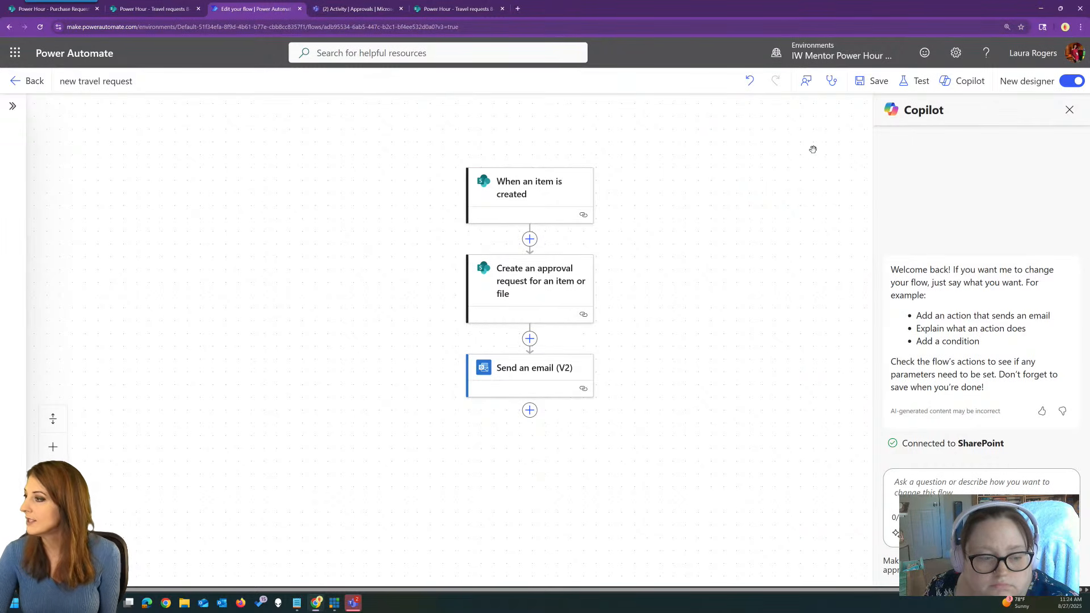
left_click(878, 83)
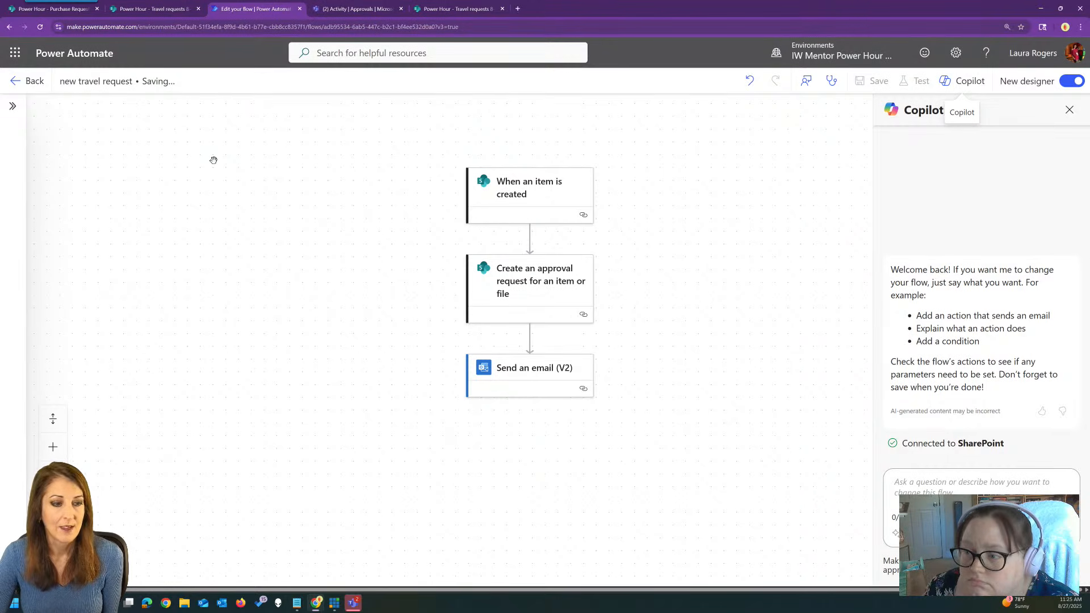
left_click(27, 81)
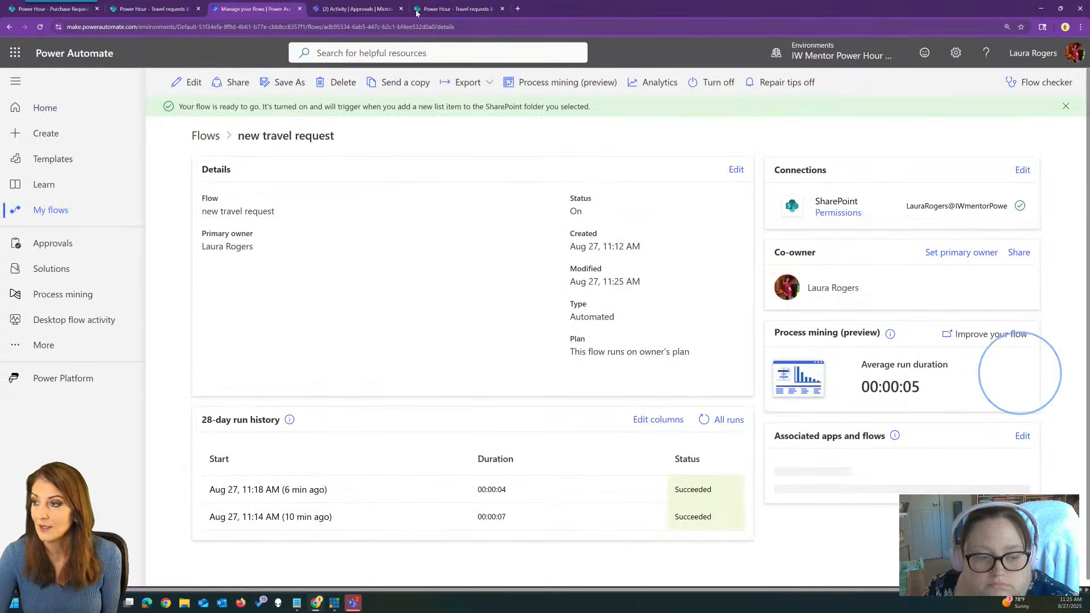
left_click(459, 4)
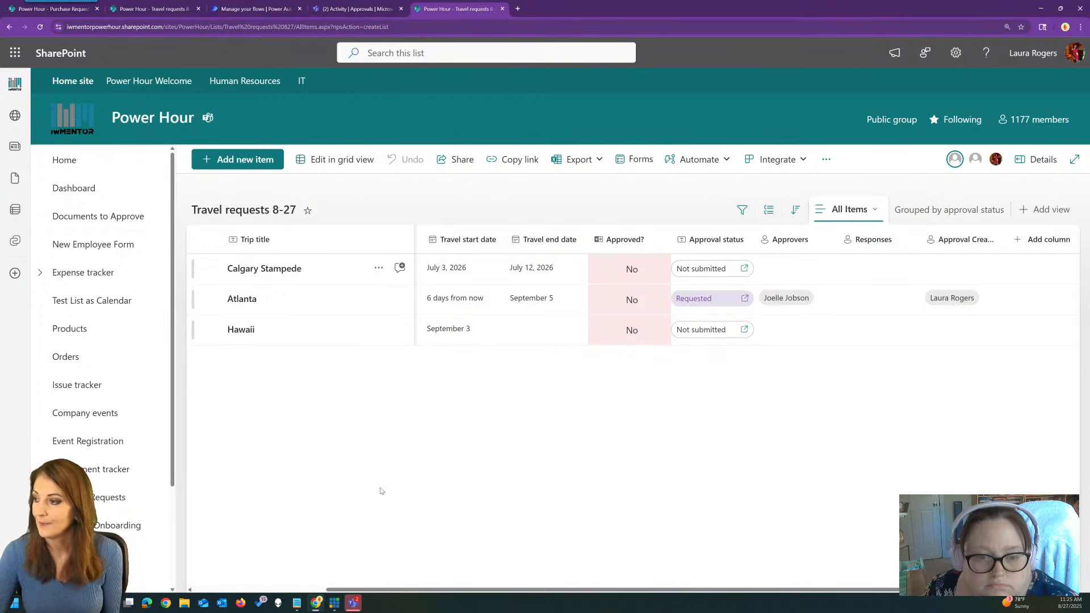
Reload the list and start a new item titled 'Birmingham' with reason 'test' and a requester.
left_click(306, 27)
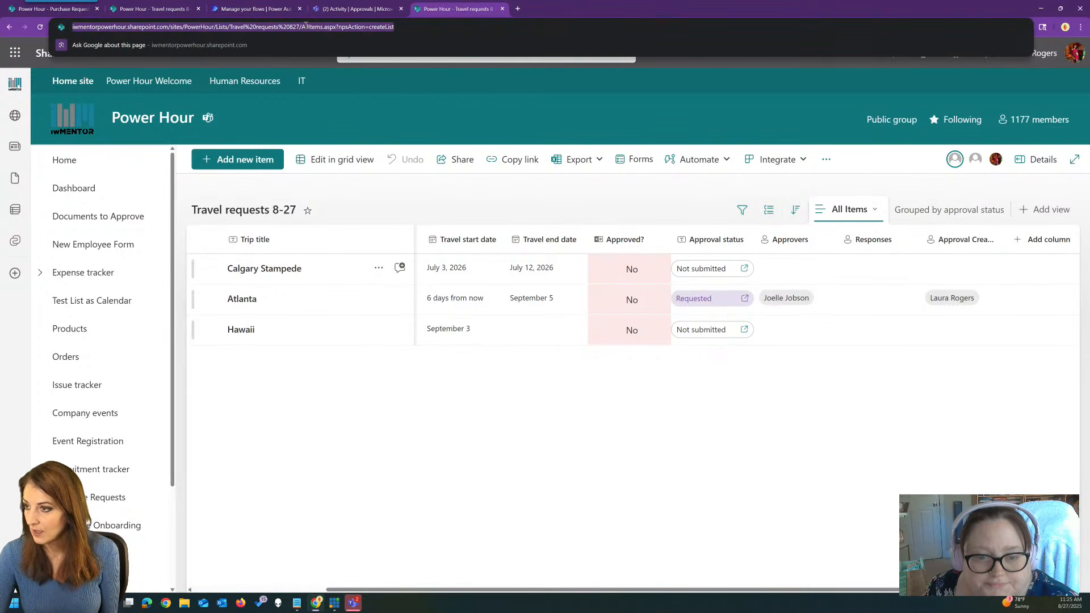
key("Return")
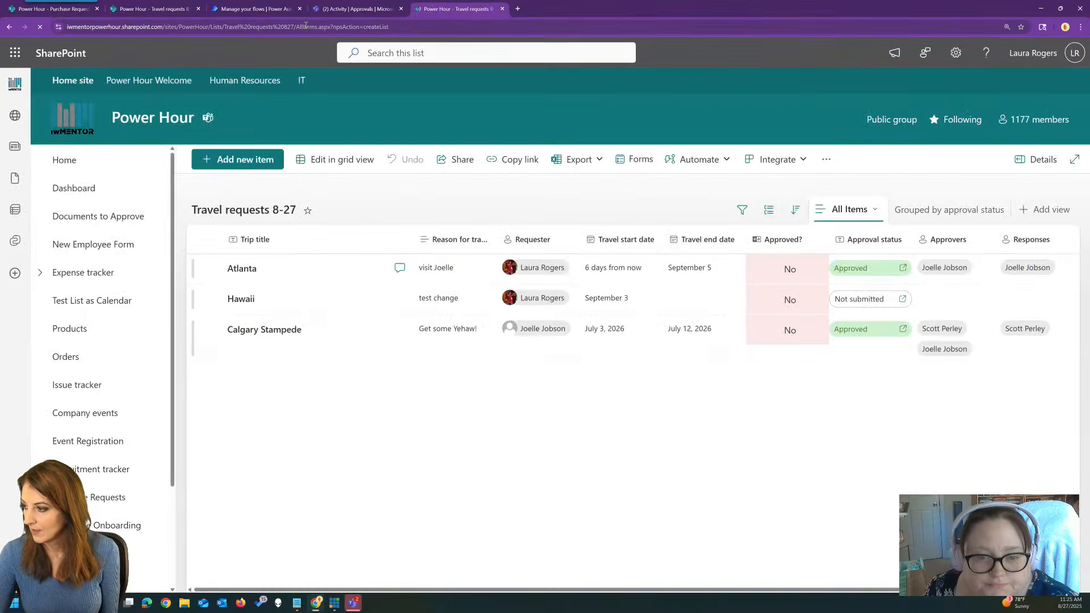
left_click(216, 162)
left_click(327, 190)
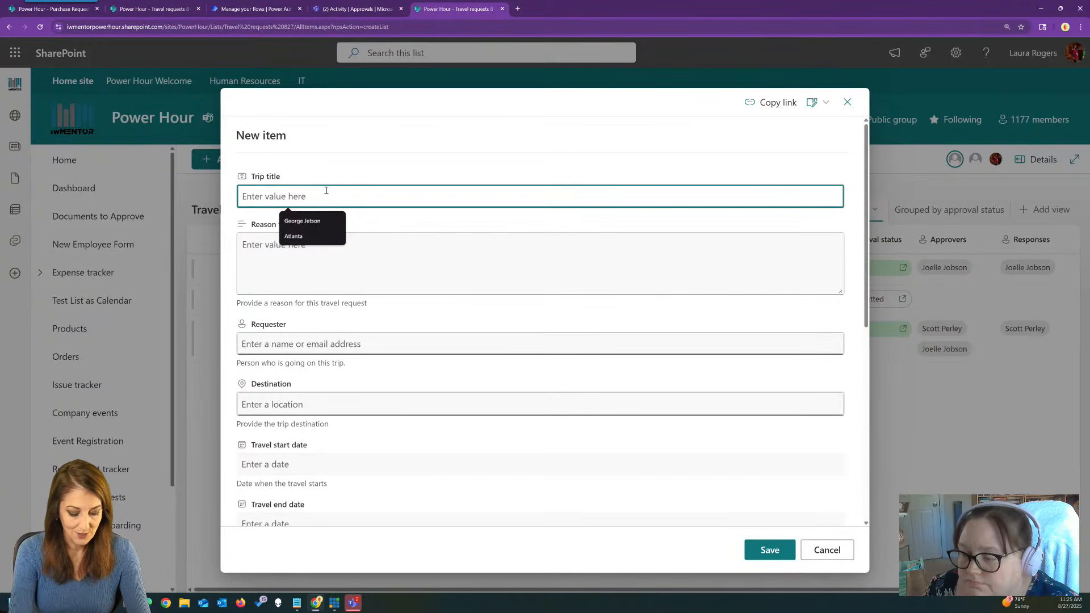
type("Birmingham")
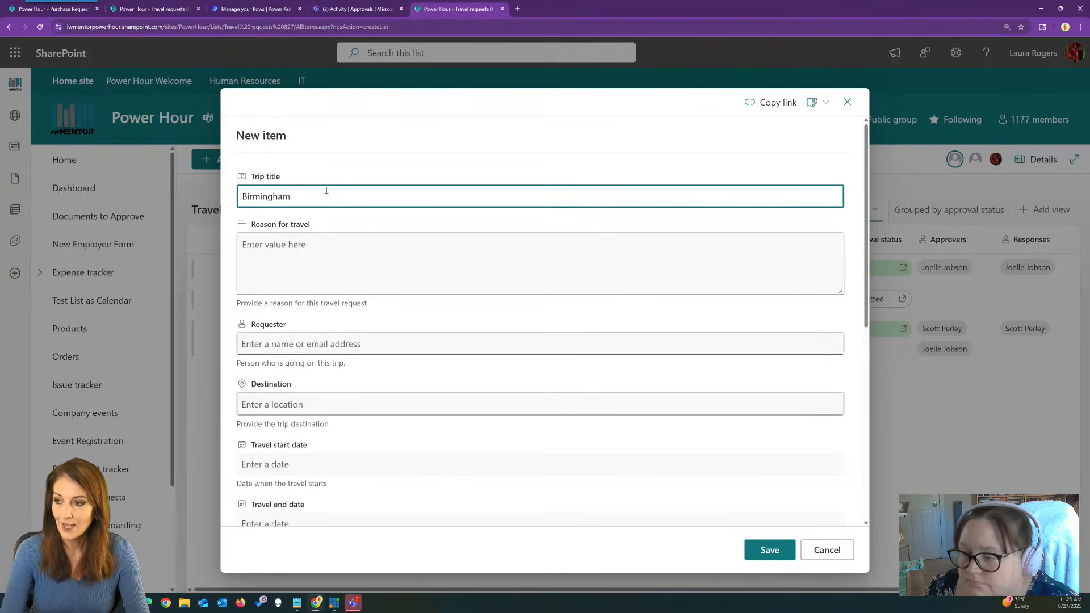
left_click(329, 241)
type("test")
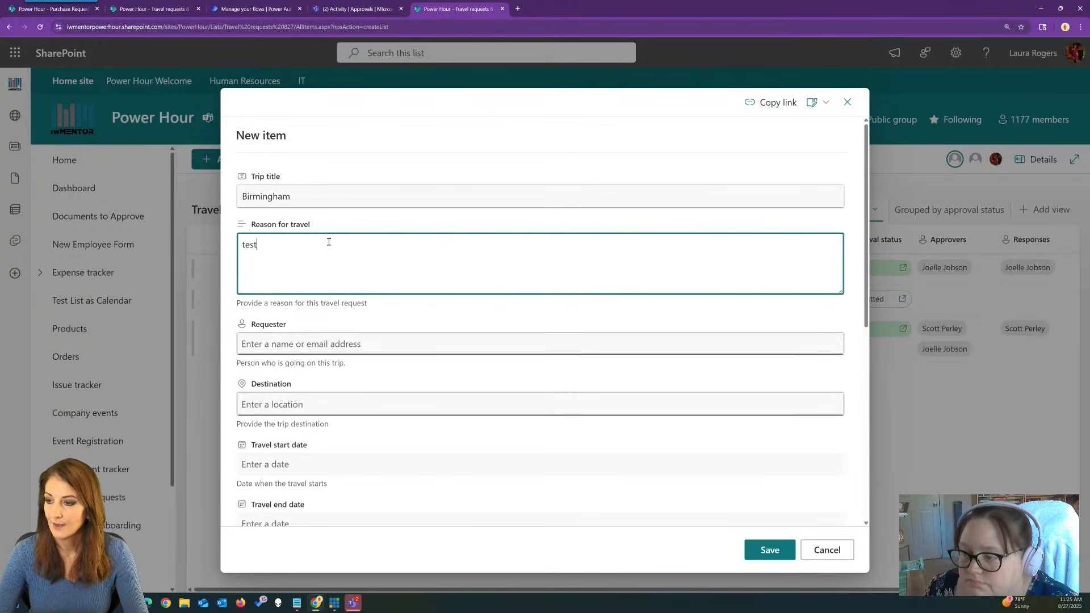
left_click(325, 342)
type("laura")
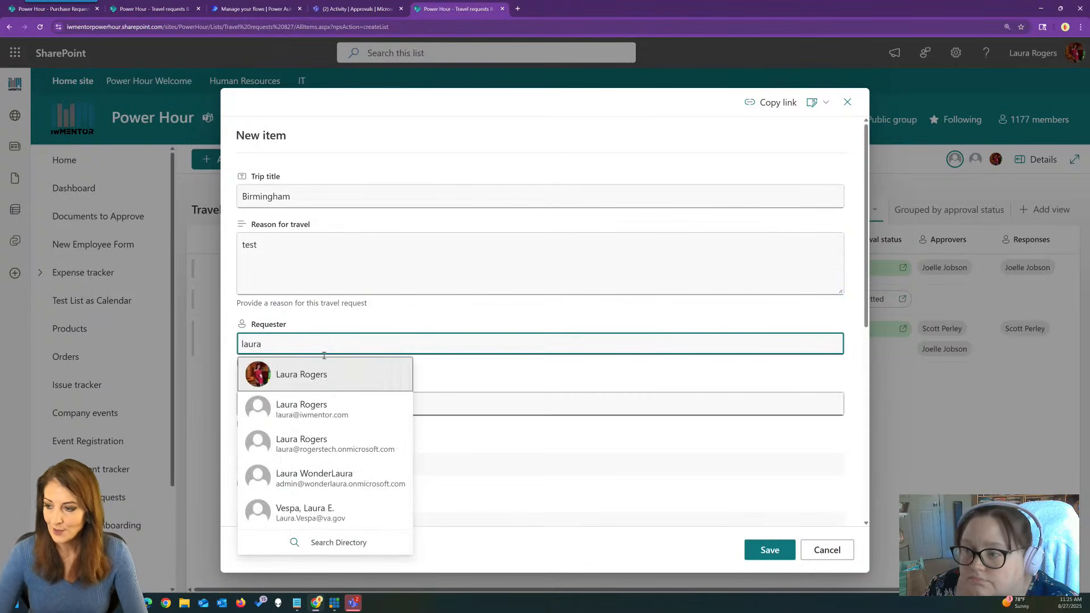
key("Return")
Set destination Birmingham, Alabama and travel start date 9/2/2025, then save the item.
scroll(490, 374, "down", 2)
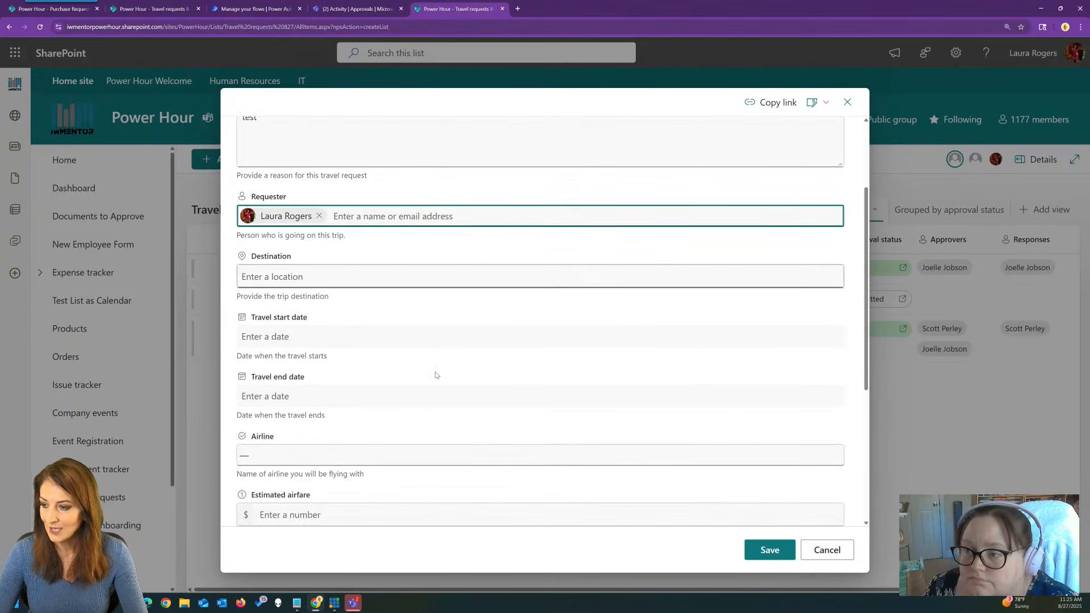
left_click(366, 277)
type("birmingham")
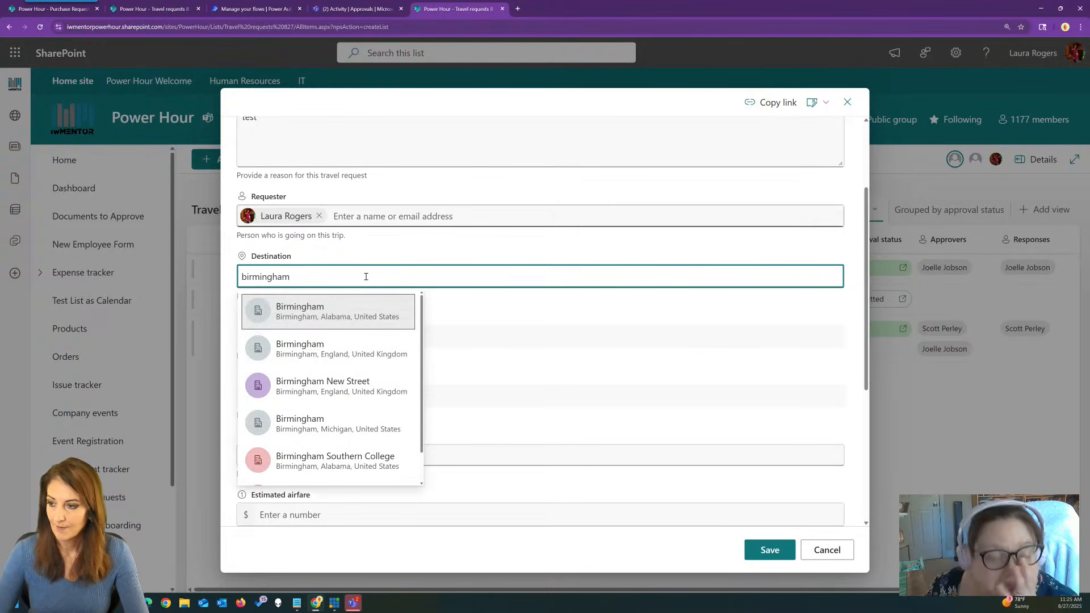
left_click(352, 312)
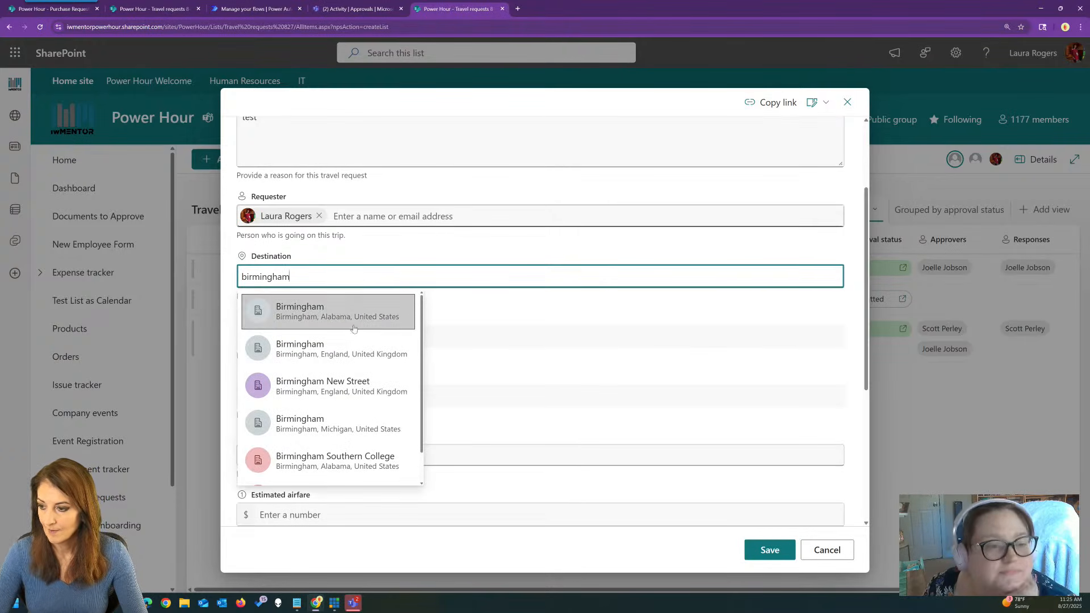
left_click(399, 347)
left_click(289, 509)
scroll(486, 430, "down", 3)
scroll(714, 513, "down", 2)
left_click(770, 550)
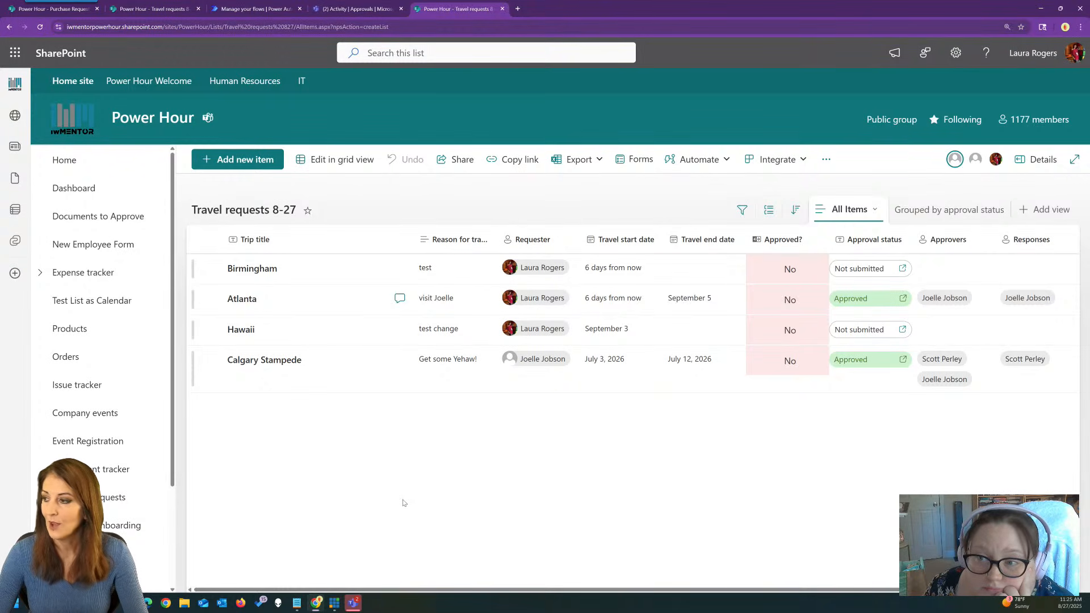
left_click(255, 8)
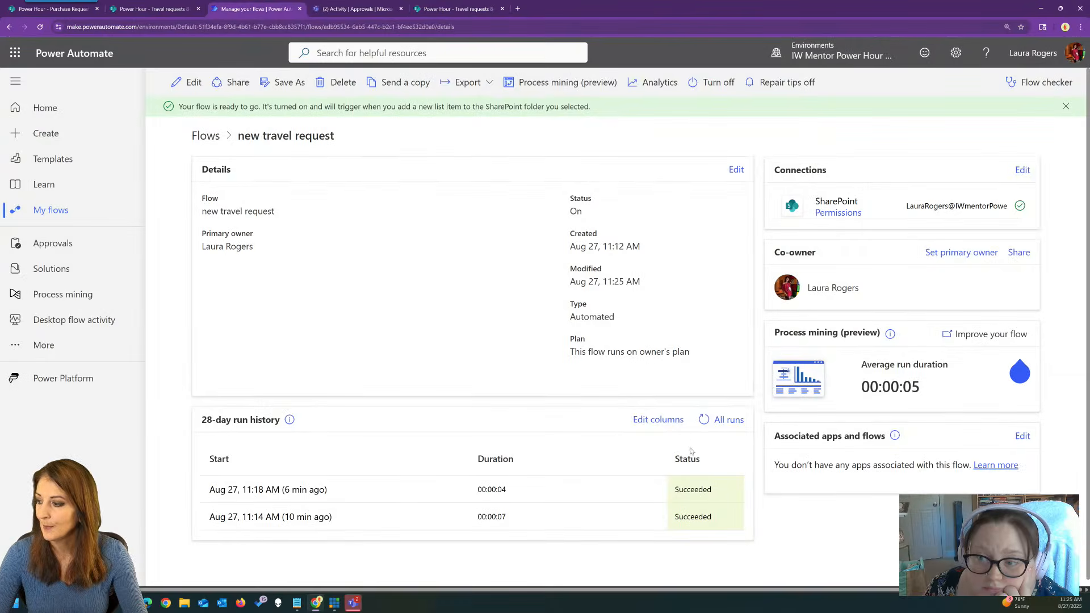
Refresh the flow's run history to check for new runs.
left_click(704, 419)
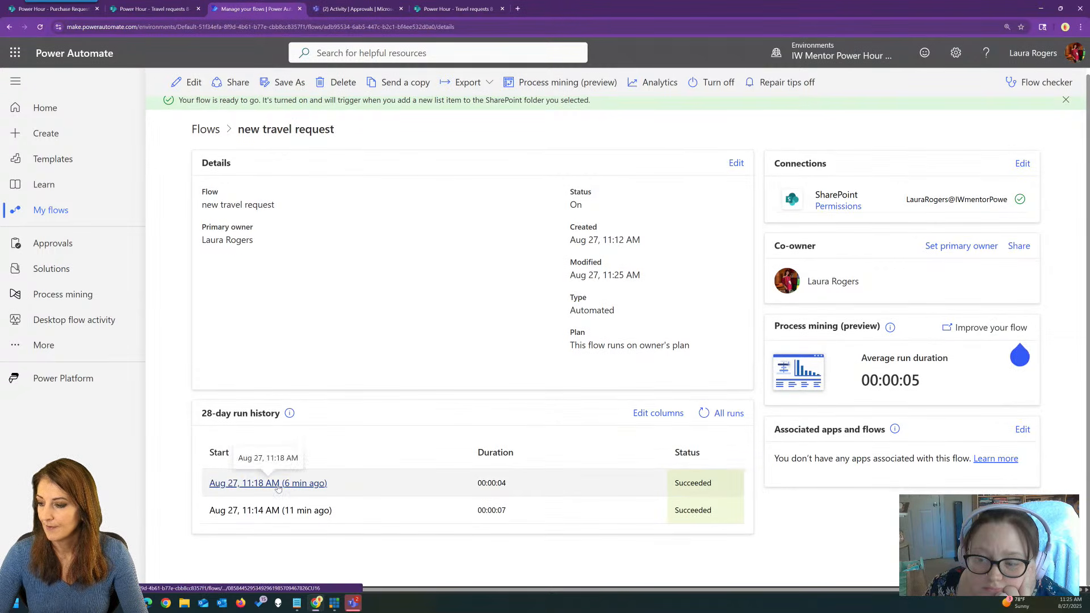
scroll(416, 298, "up", 1)
scroll(415, 300, "down", 1)
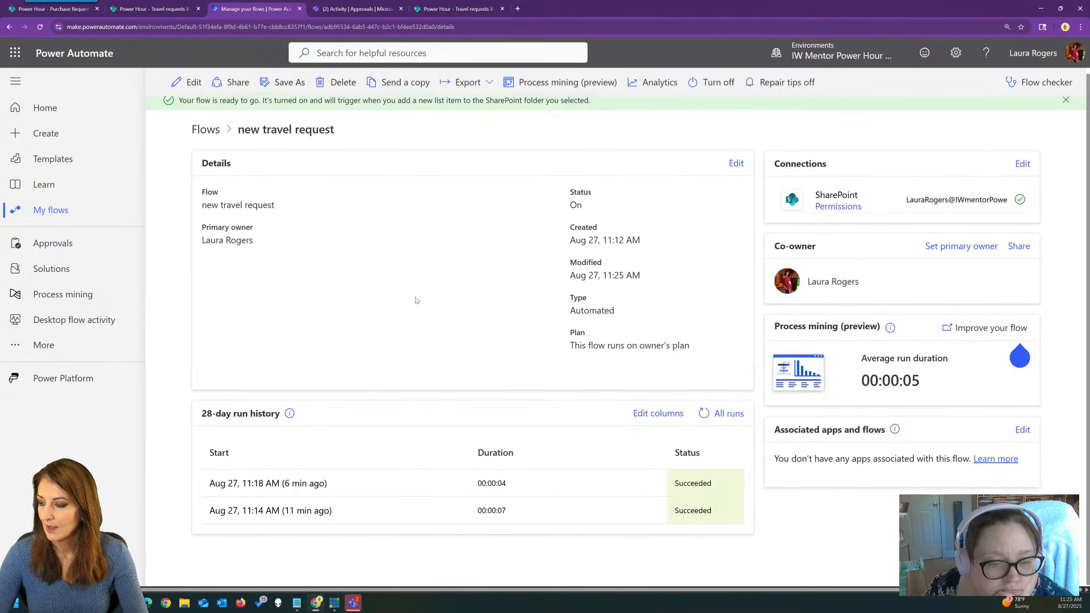
left_click(704, 417)
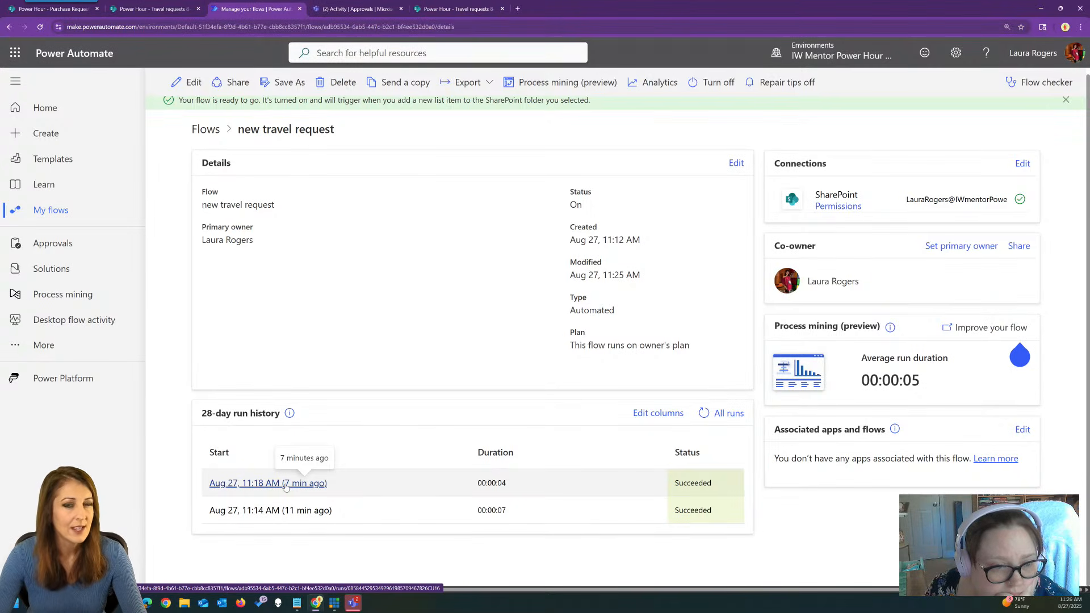
Inspect the 11:18 run's trigger raw outputs for the item's ID and title.
left_click(286, 484)
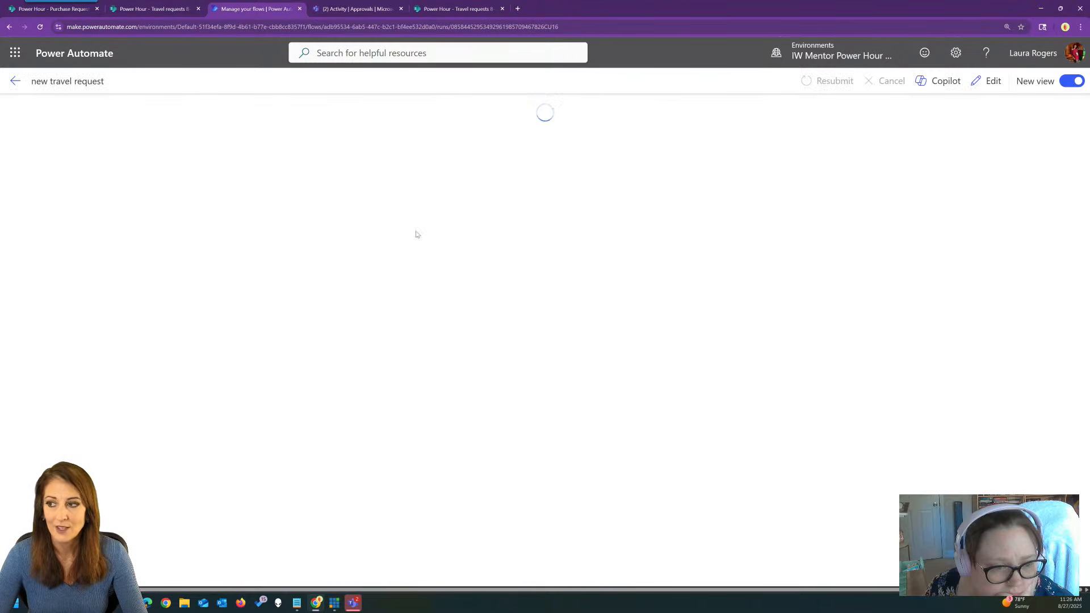
left_click(555, 162)
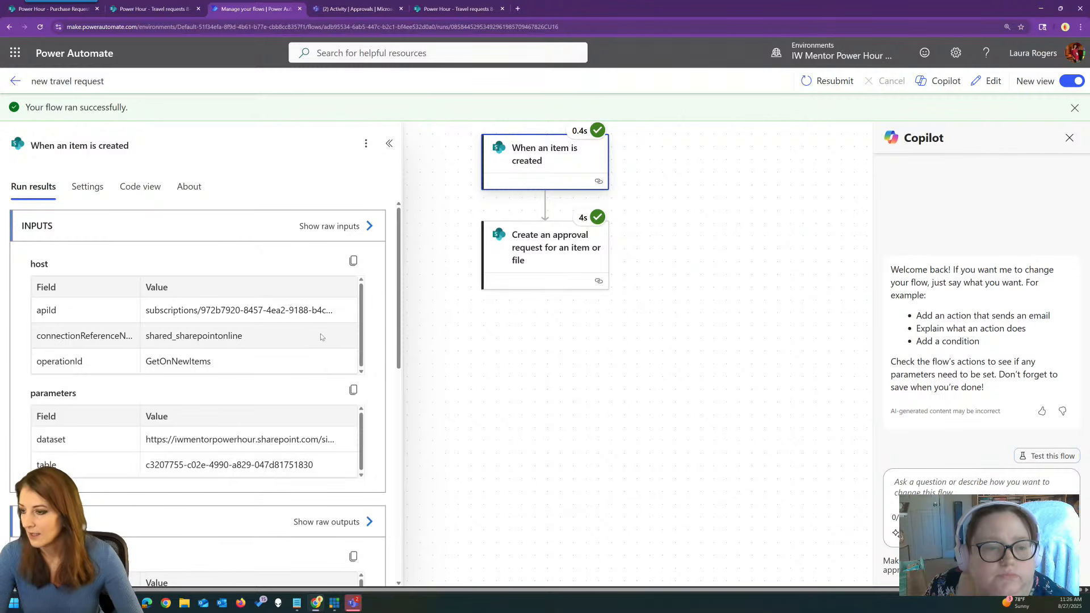
left_click(332, 522)
scroll(936, 299, "down", 6)
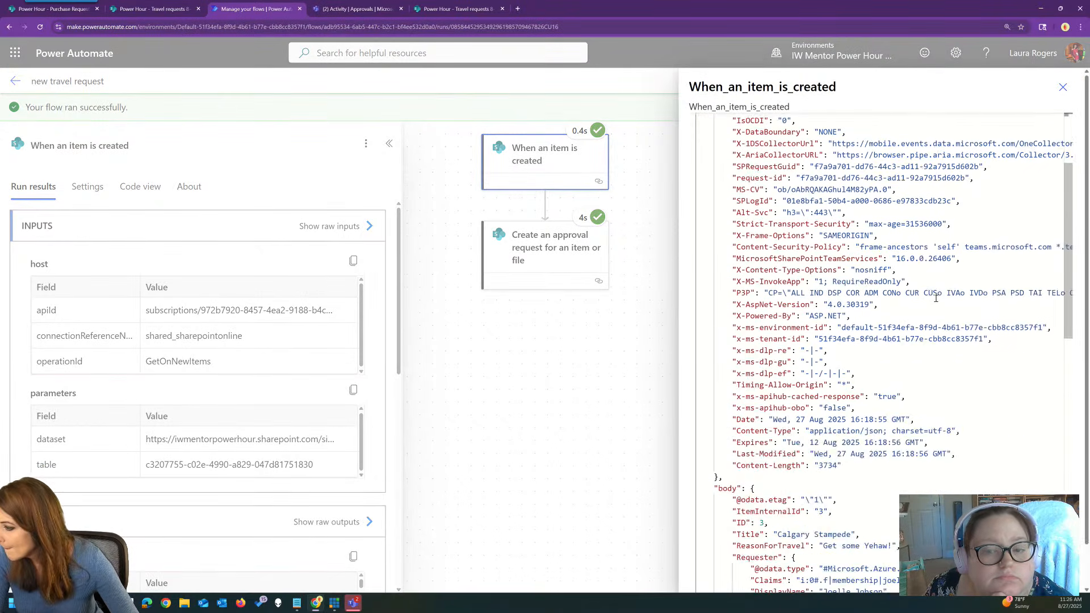
scroll(936, 298, "down", 1)
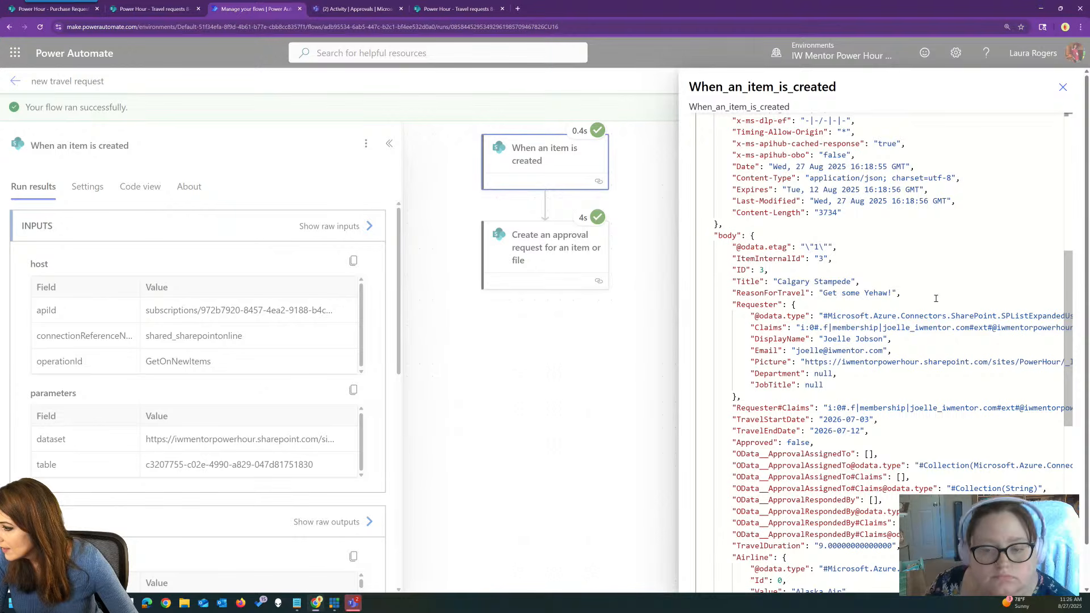
left_click_drag(777, 281, 906, 295)
double_click(833, 282)
left_click(1063, 87)
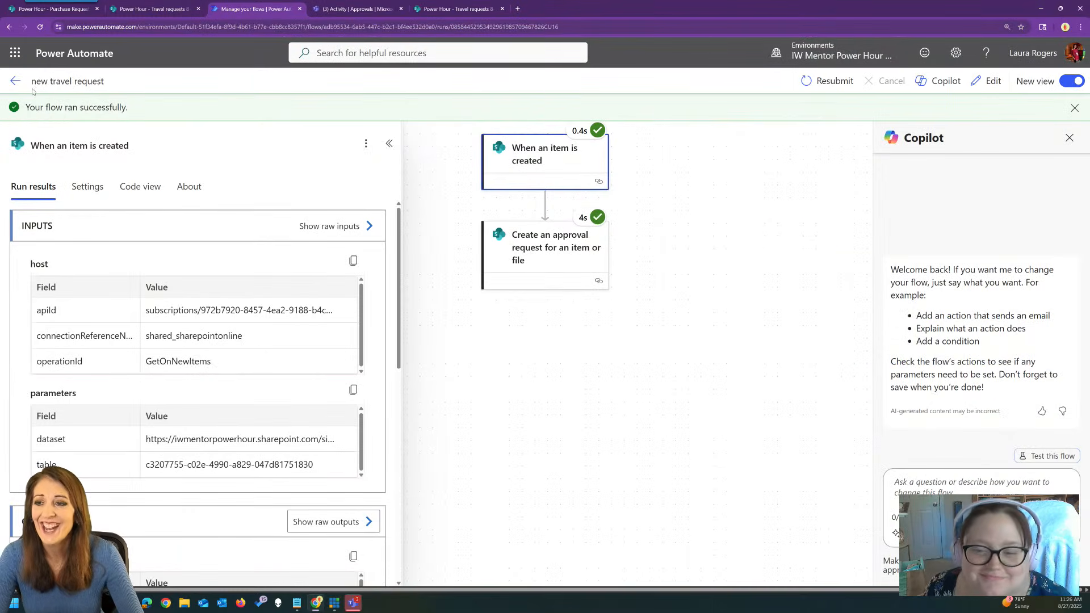
Return to the flows list and switch to the Travel requests 8-27 list.
left_click(15, 81)
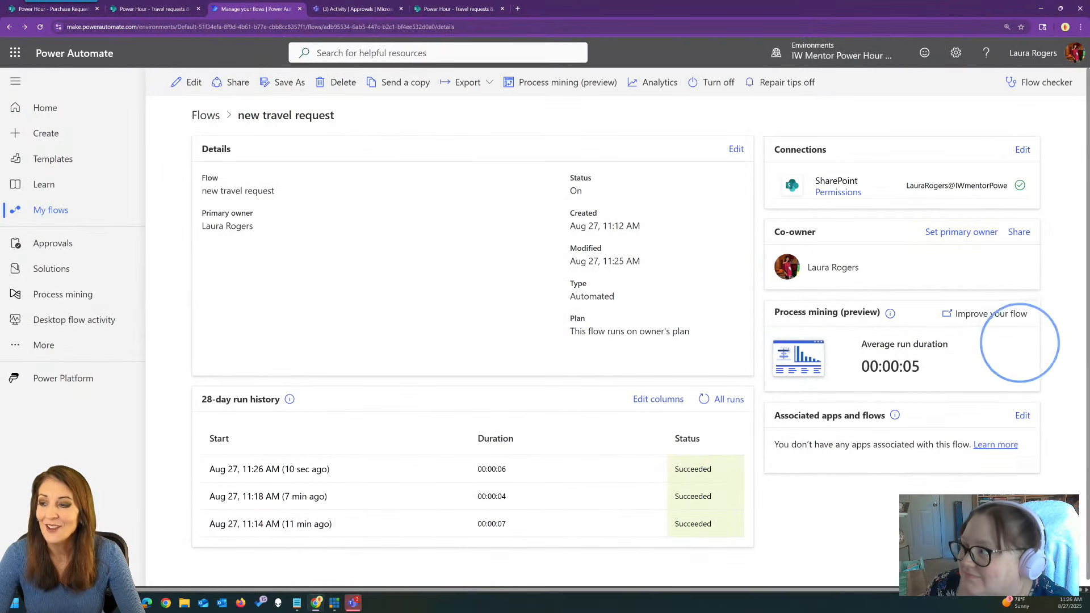
left_click(211, 116)
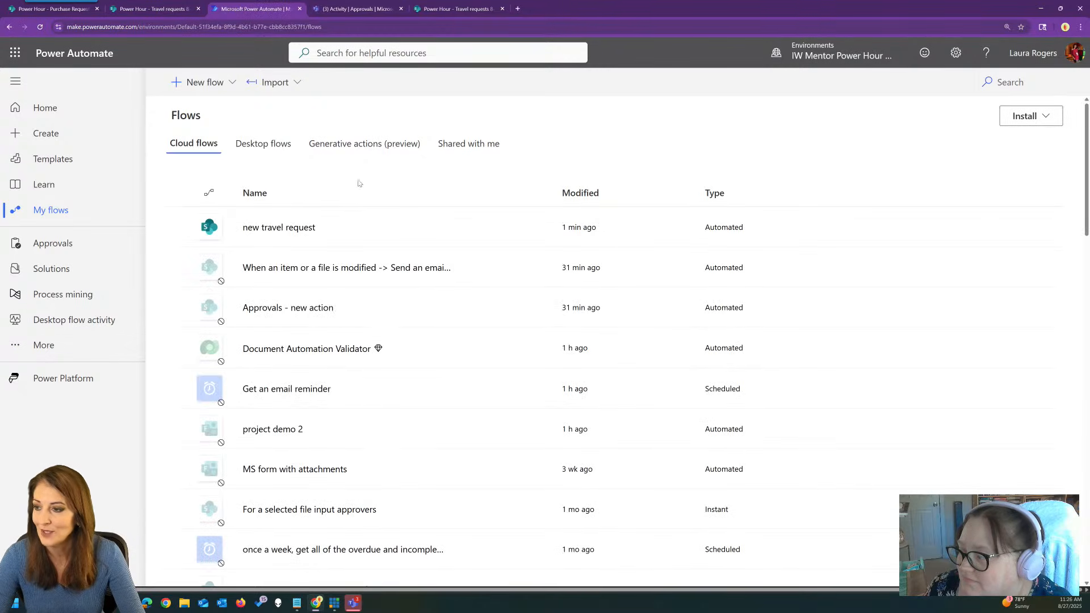
left_click(462, 5)
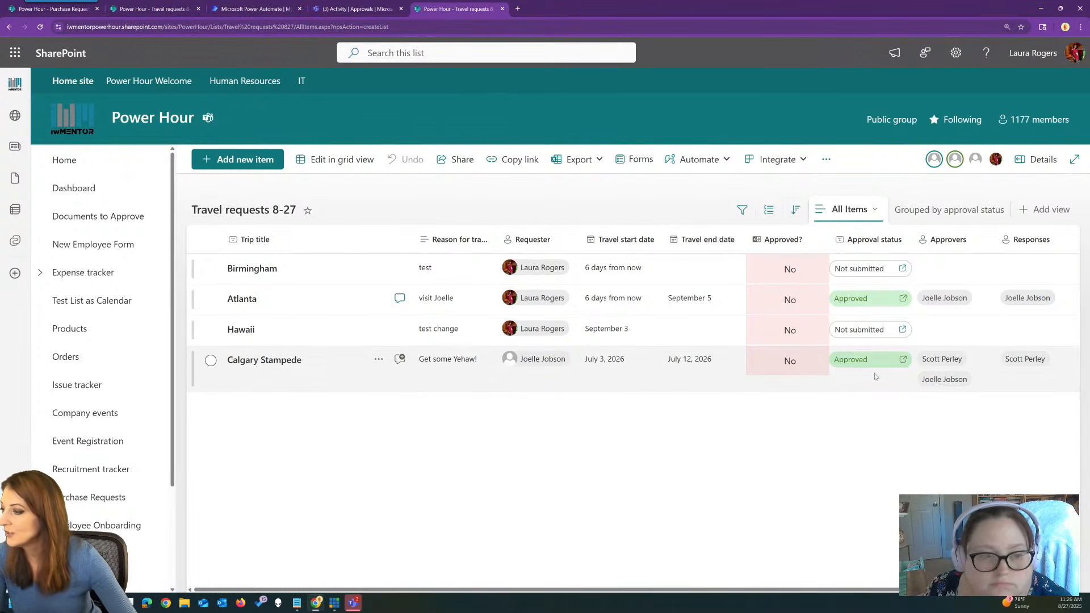
Check Calgary Stampede's approval, reload the list, and view Birmingham's pending three-step approval.
left_click(861, 361)
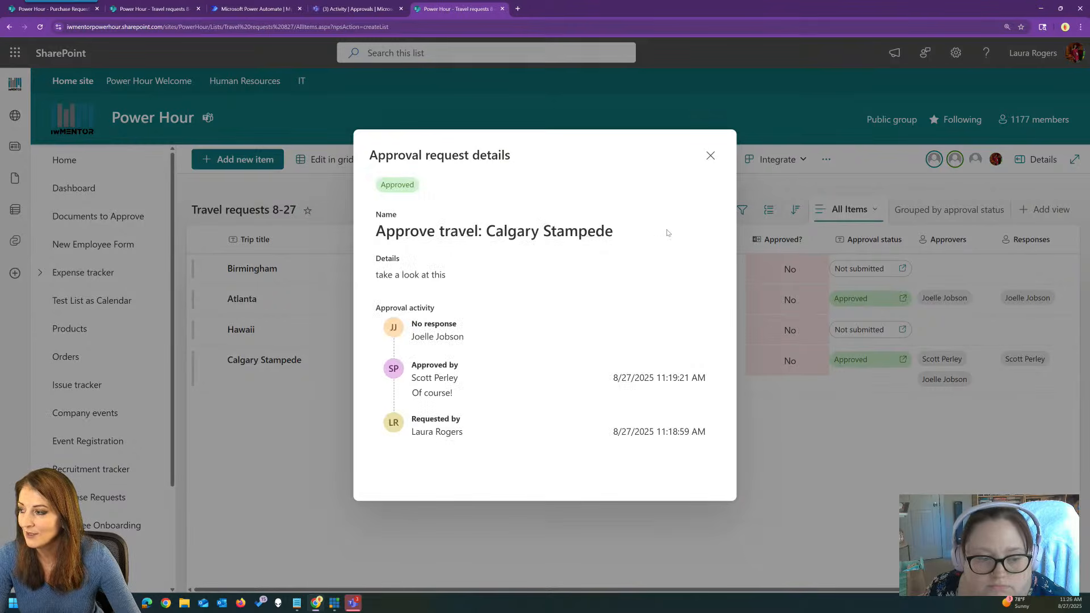
left_click(710, 155)
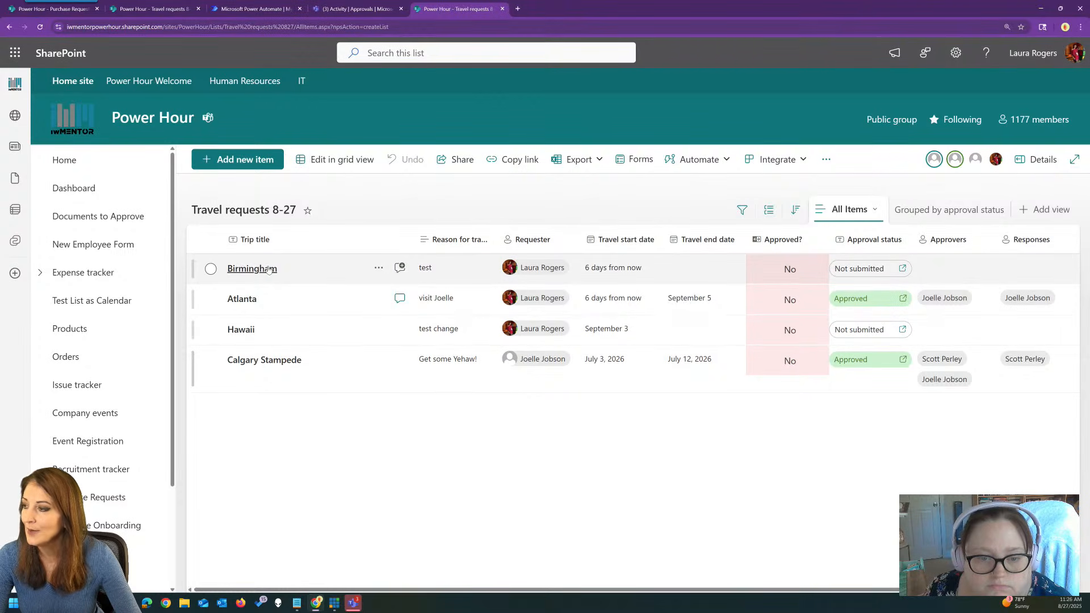
left_click(237, 27)
key("Return")
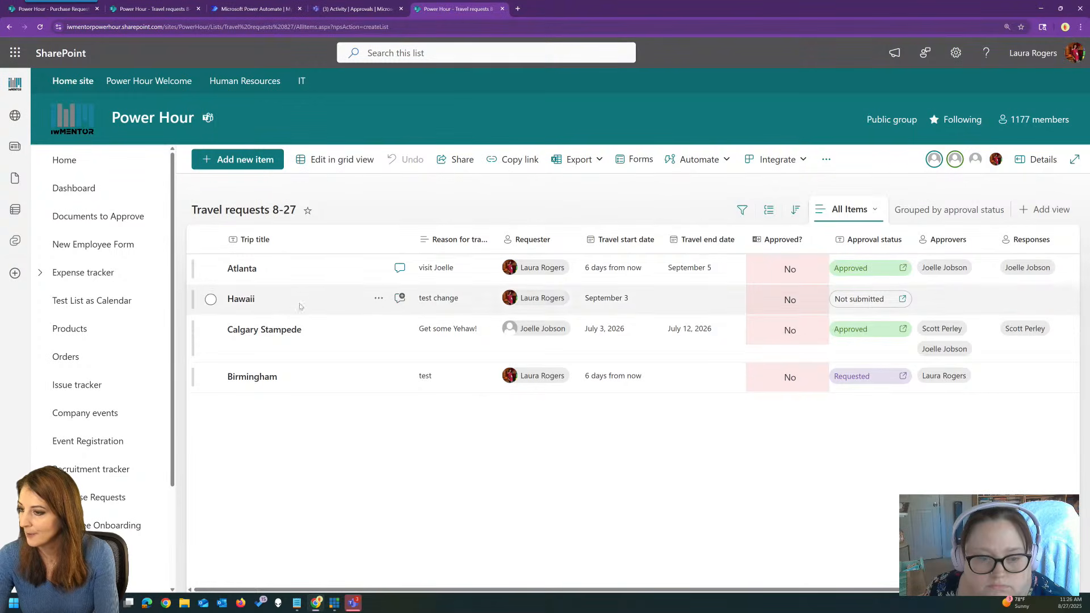
left_click(860, 377)
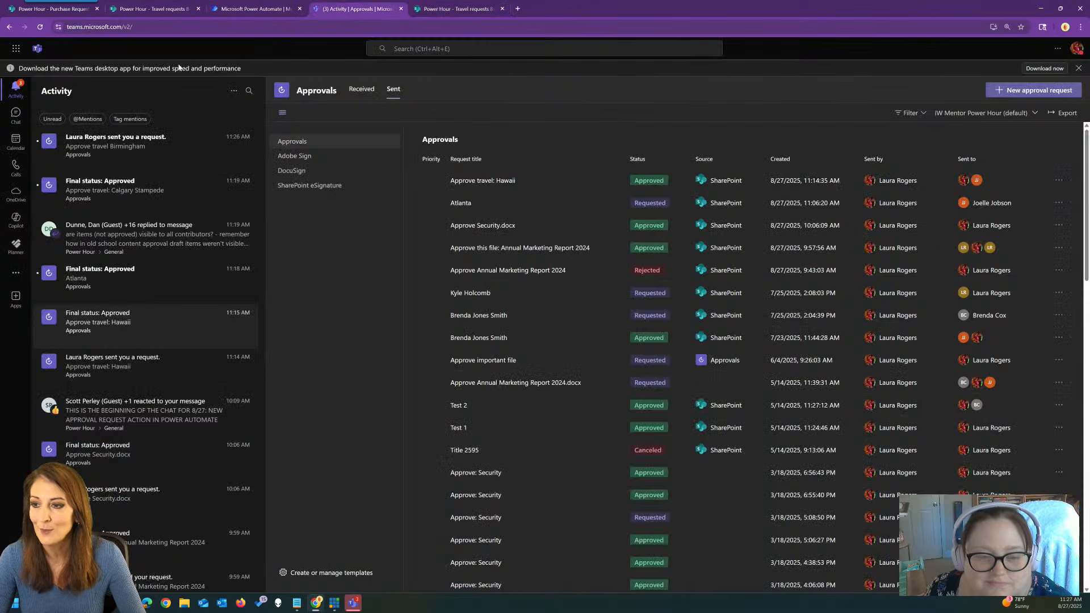
Open Birmingham's approval request in Teams, then launch Outlook mail from the app launcher.
left_click(338, 8)
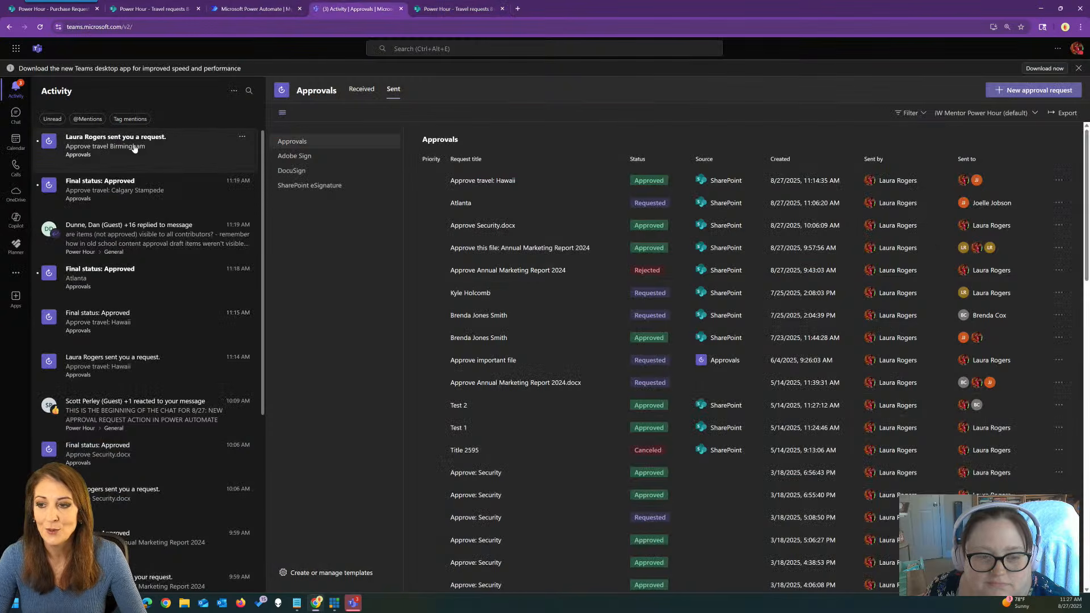
left_click(134, 148)
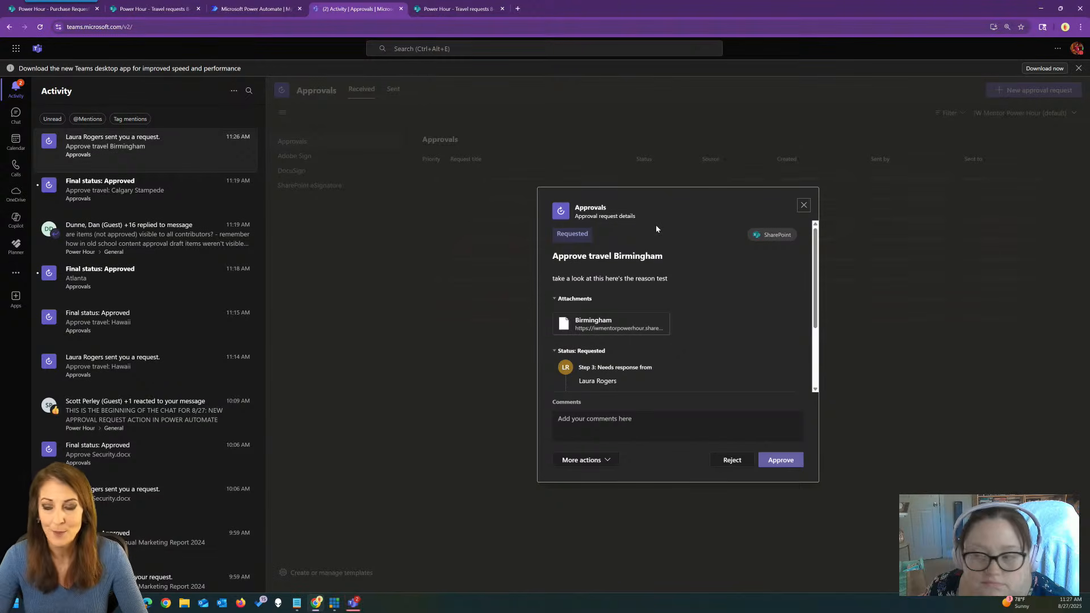
left_click(13, 50)
left_click(41, 99)
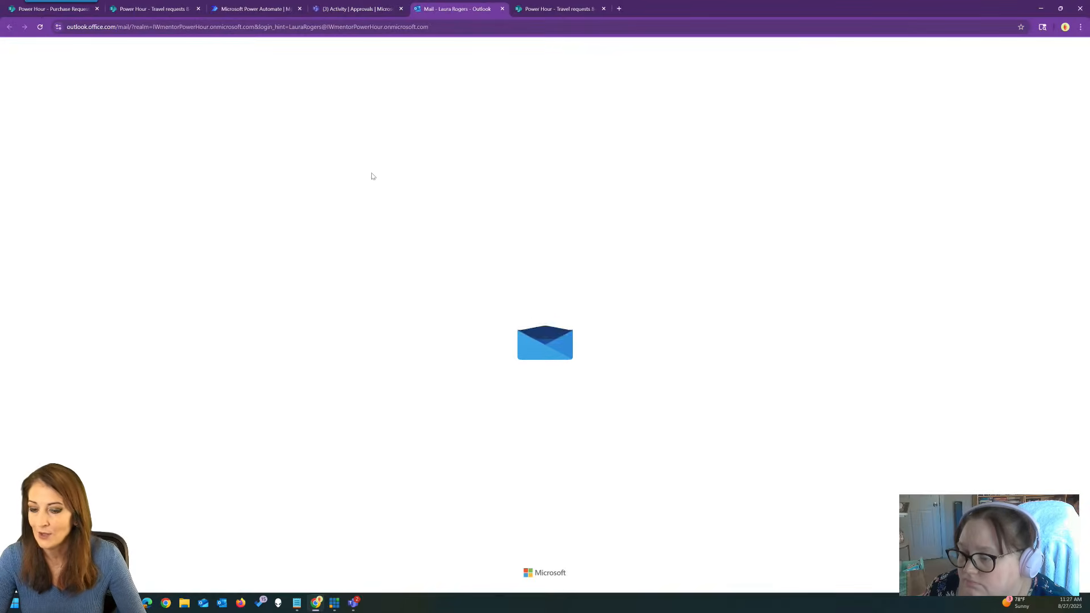
Open the 'Approval started: Birmingham' email at the top of the inbox.
left_click(163, 152)
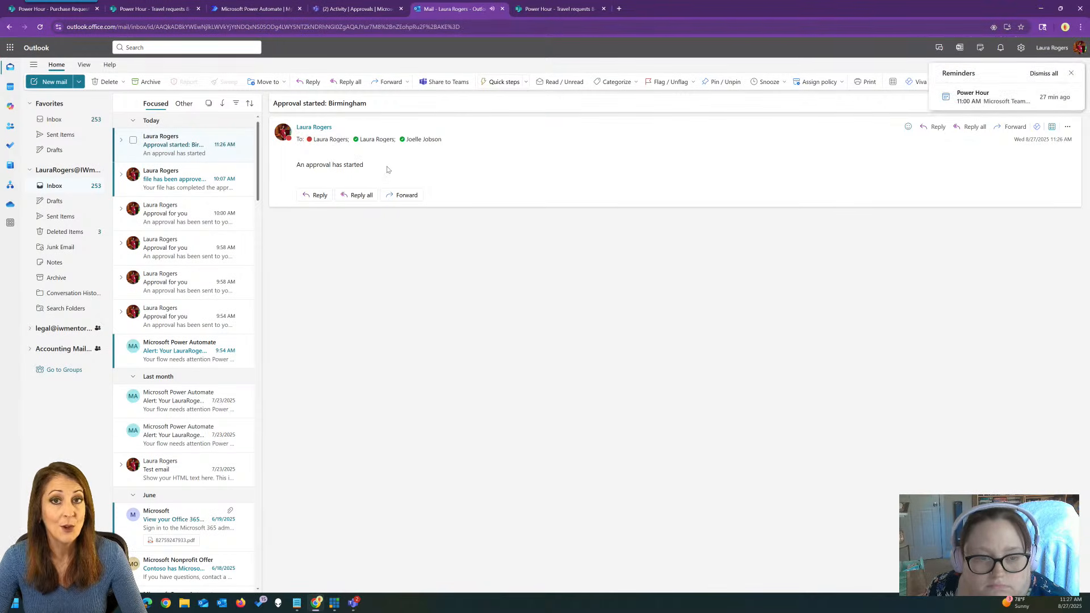
Approve Birmingham's first approval stage in Teams with the comment 'great'.
left_click(356, 7)
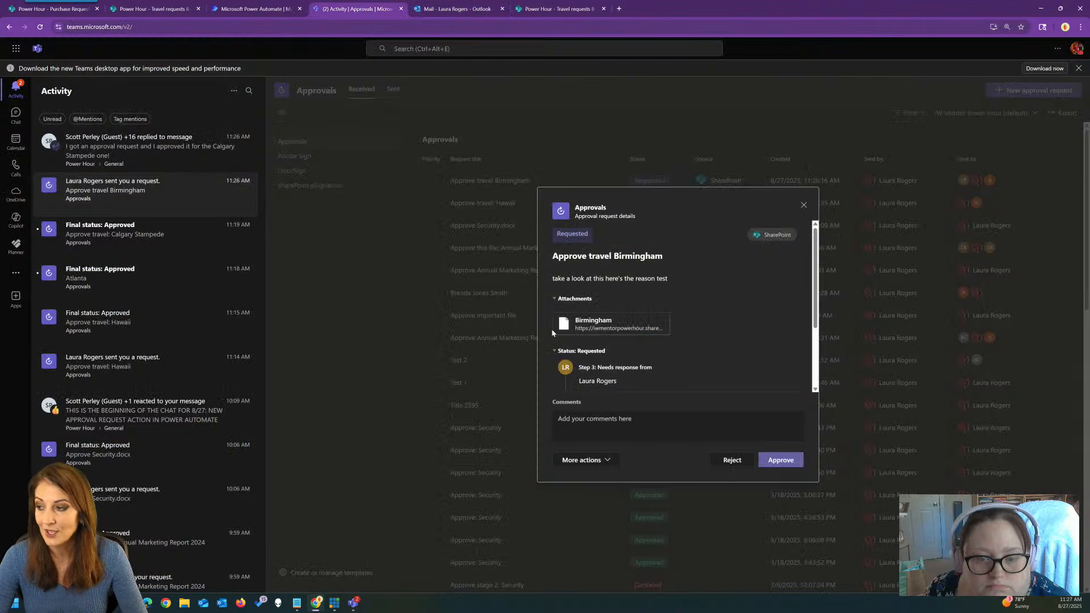
left_click(645, 420)
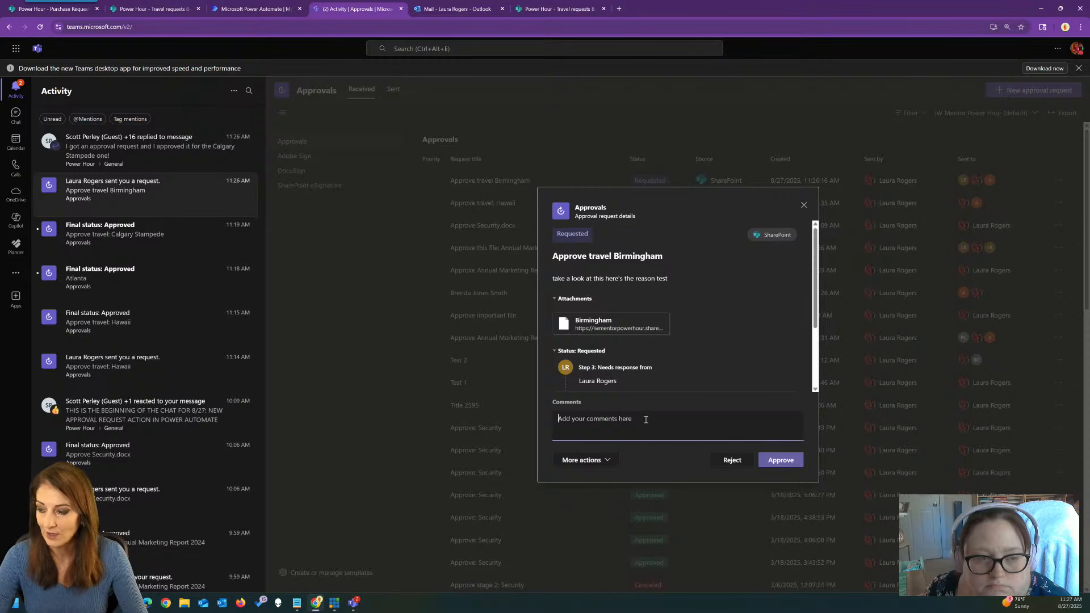
type("great")
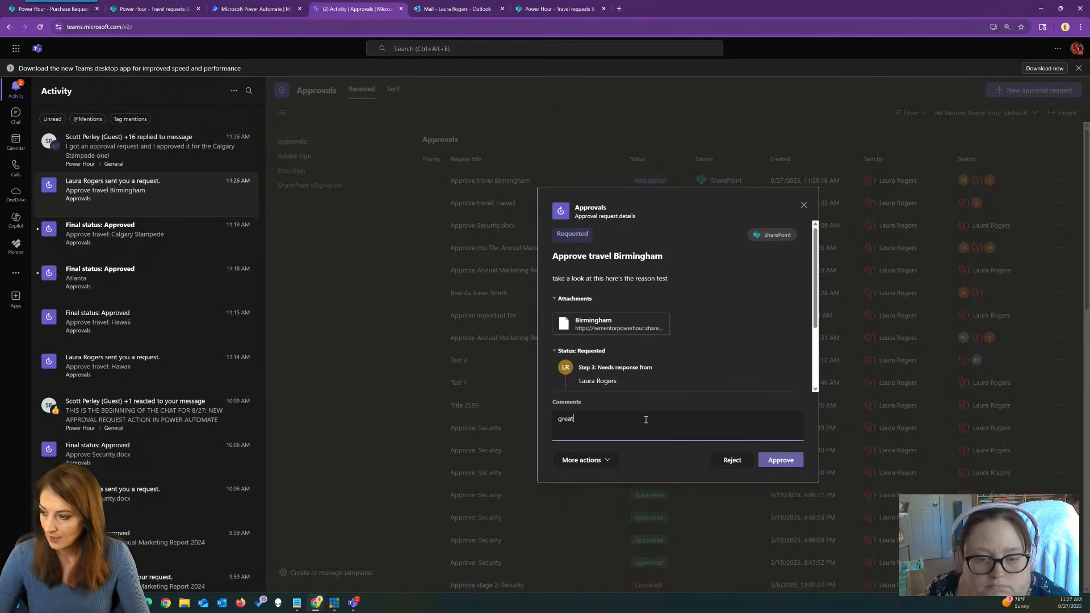
left_click(794, 464)
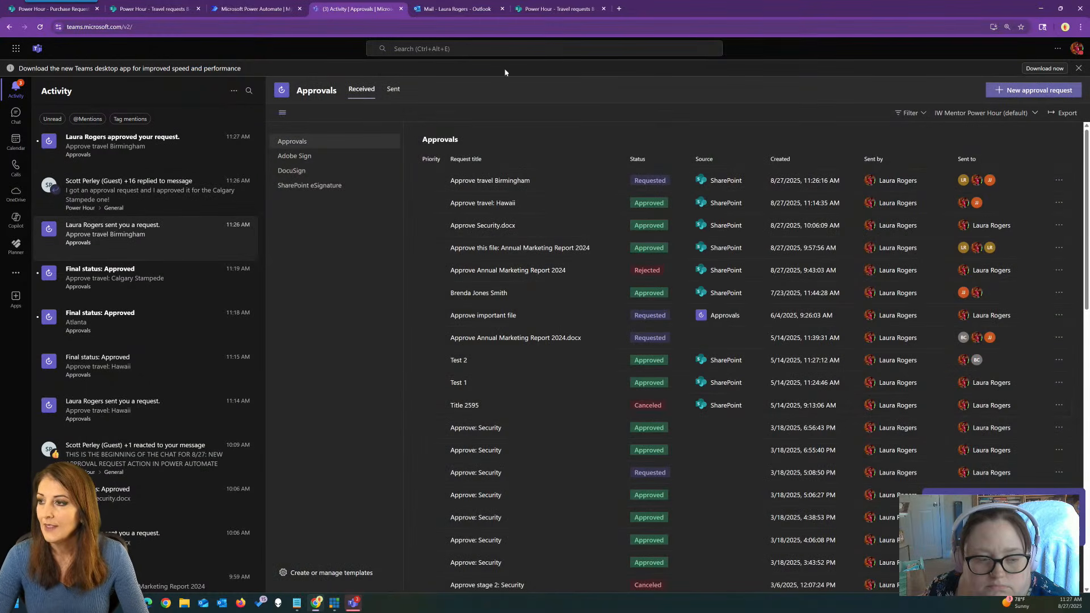
left_click(584, 7)
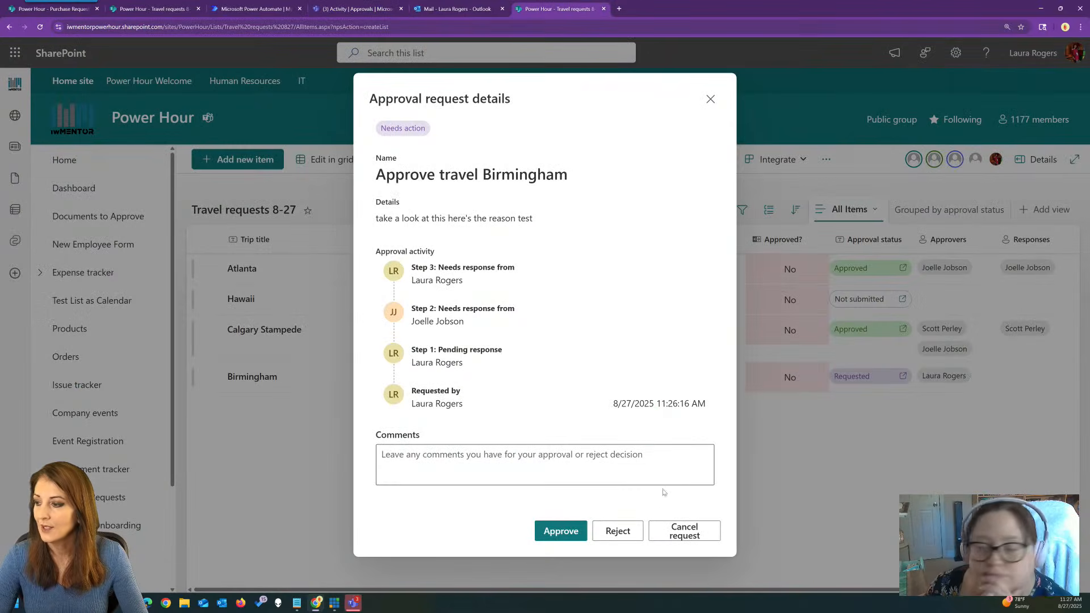
Reopen Birmingham's approval details to confirm step 1 approved with comment 'great'.
left_click(710, 99)
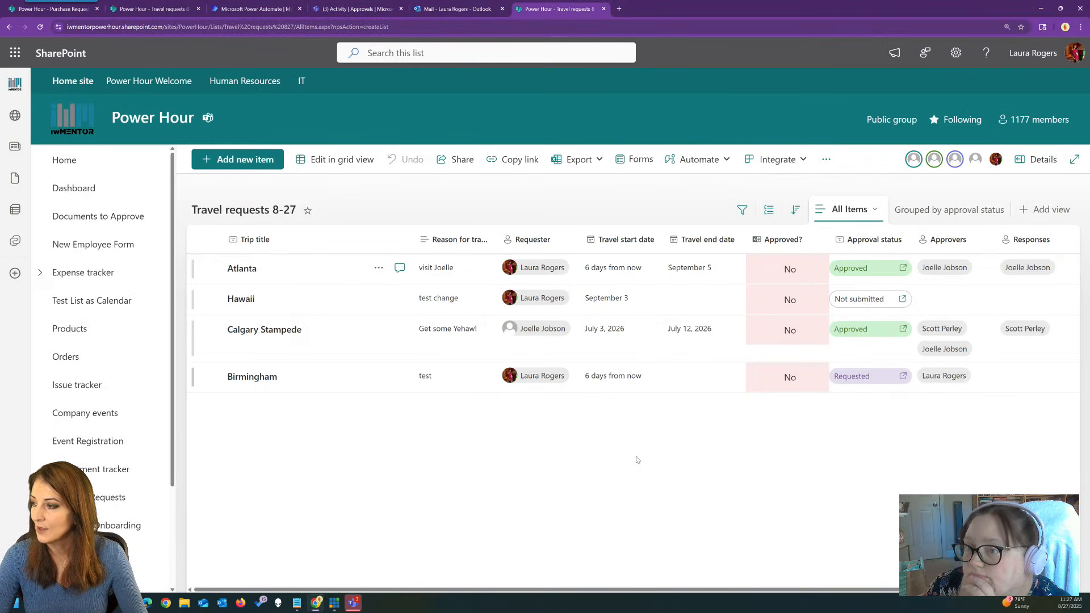
left_click(858, 377)
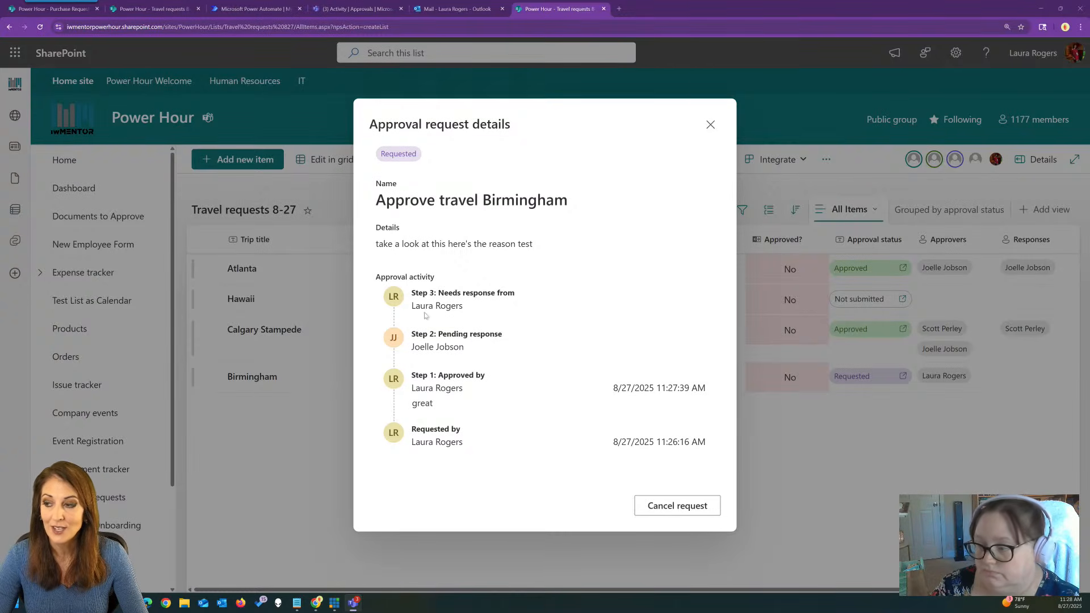
left_click(710, 125)
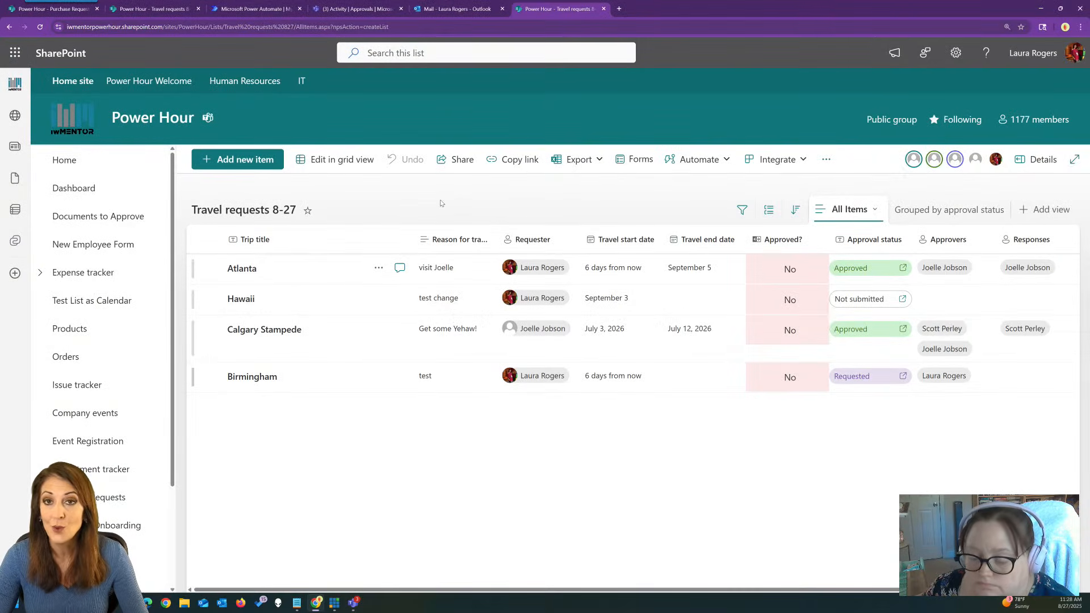
Open the new travel request flow's details, then view Birmingham's final Approved status in Teams.
left_click(248, 4)
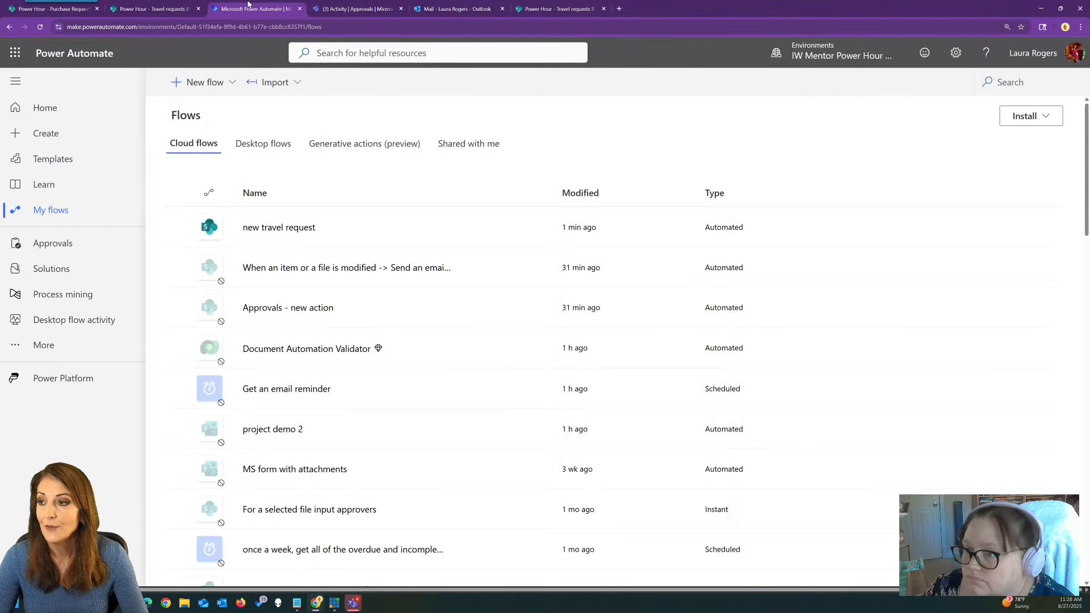
left_click(277, 226)
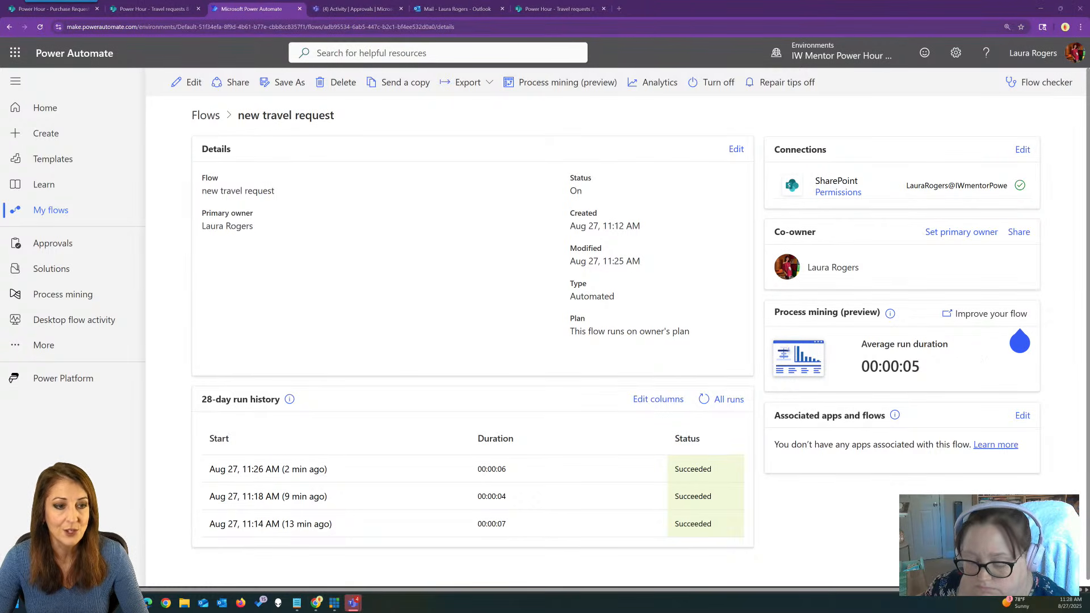
left_click_drag(0, 51, 0, 85)
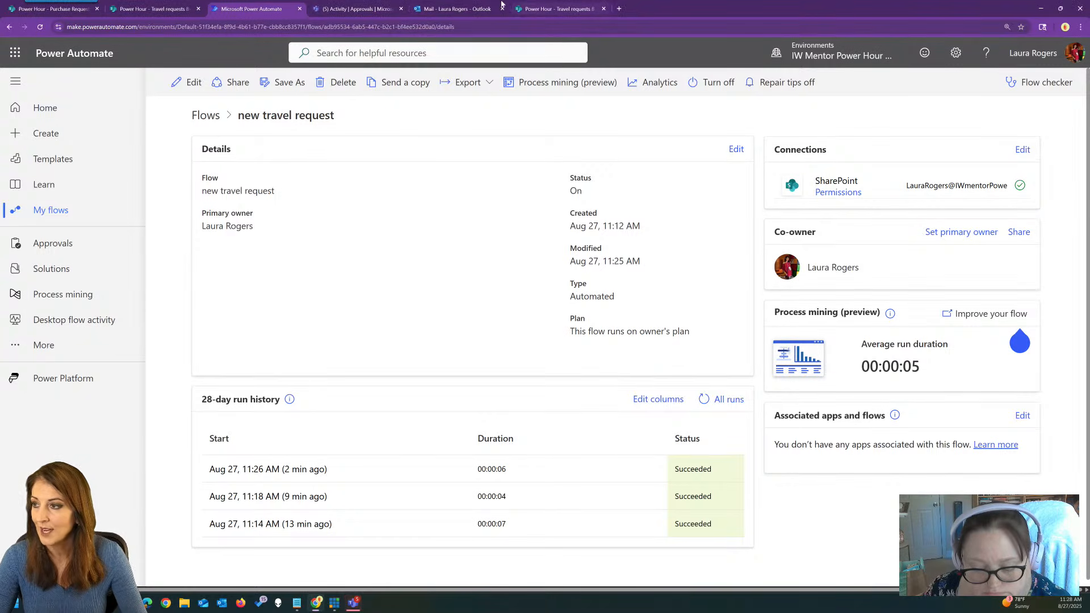
key("ctrl+Tab")
left_click(127, 156)
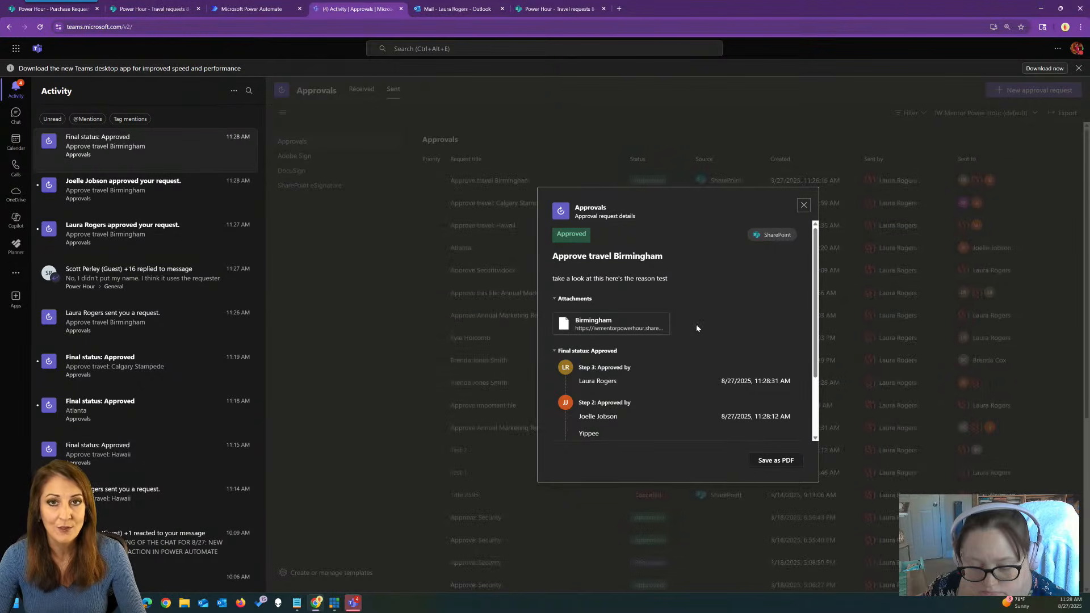
Check all three Birmingham approval stages show Approved, then close the approval details.
scroll(687, 321, "down", 2)
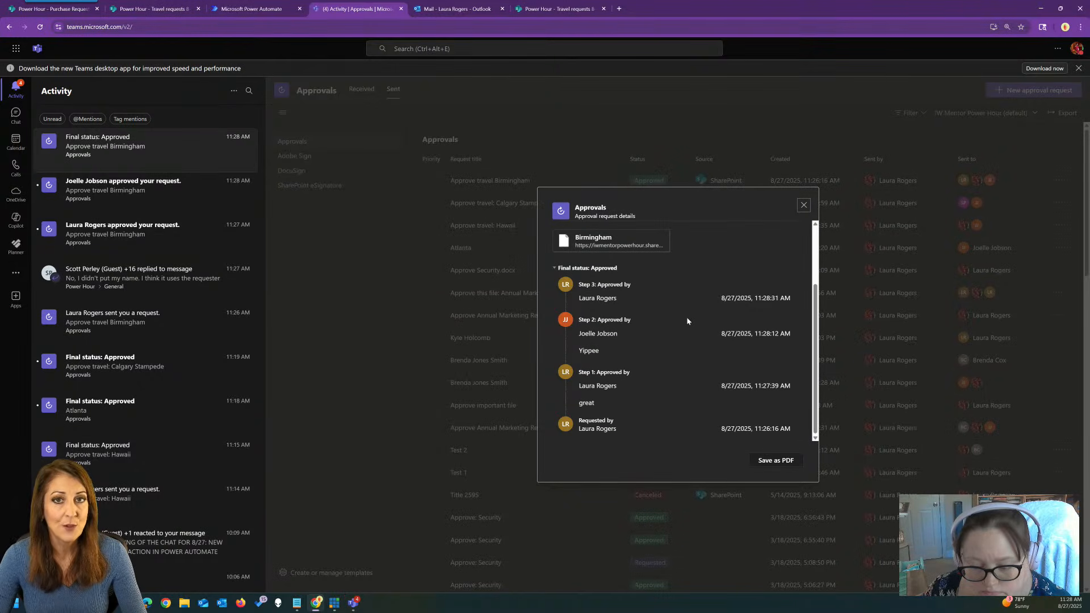
scroll(687, 321, "up", 2)
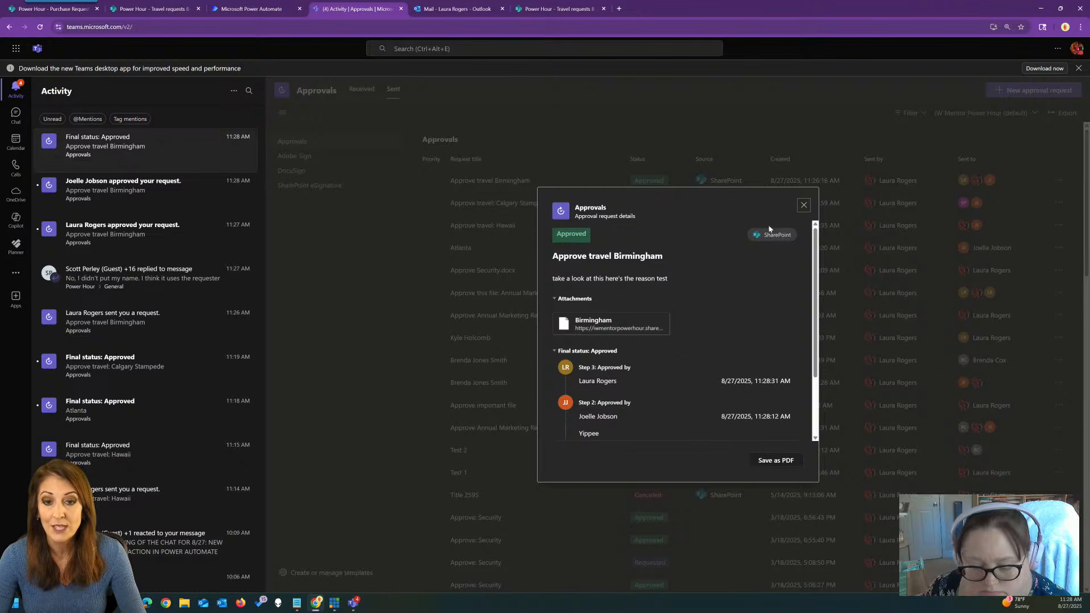
left_click(804, 205)
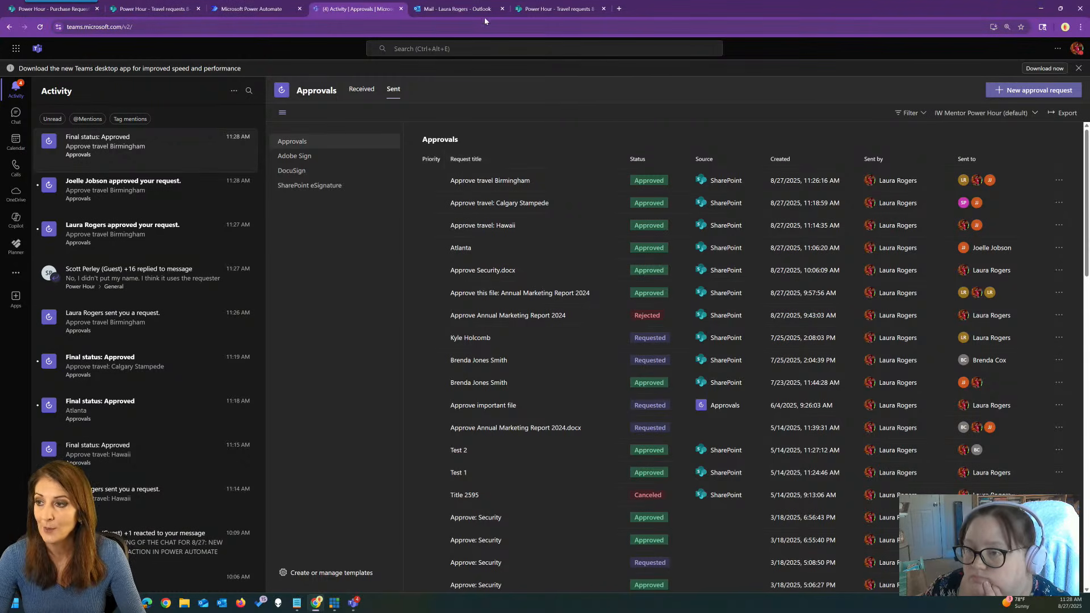
Refresh the flow's All runs history, then go back to the Travel requests 8-27 list in SharePoint.
left_click(250, 8)
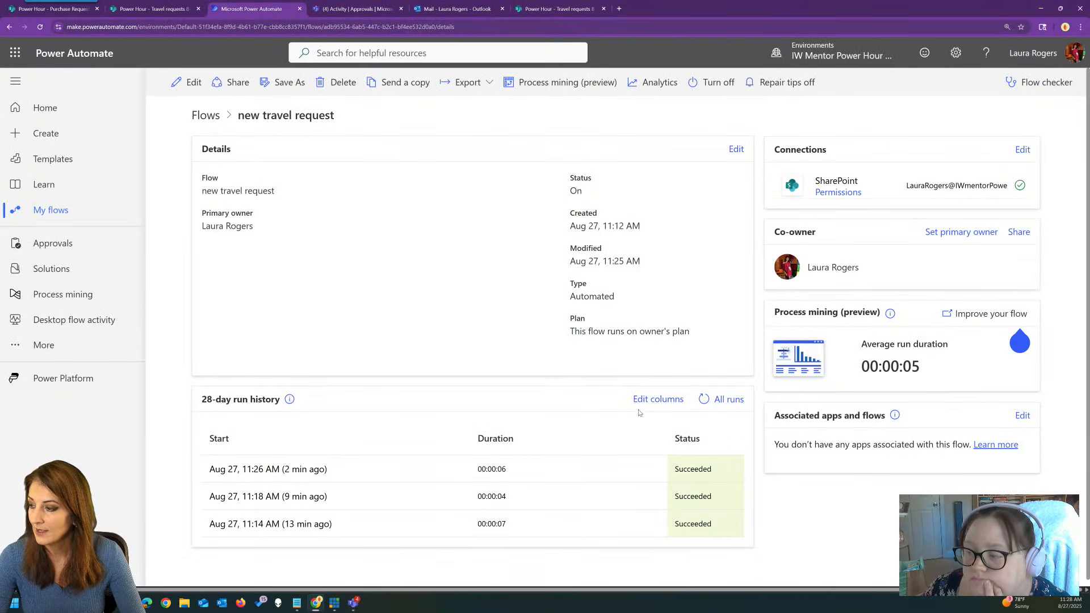
left_click(704, 399)
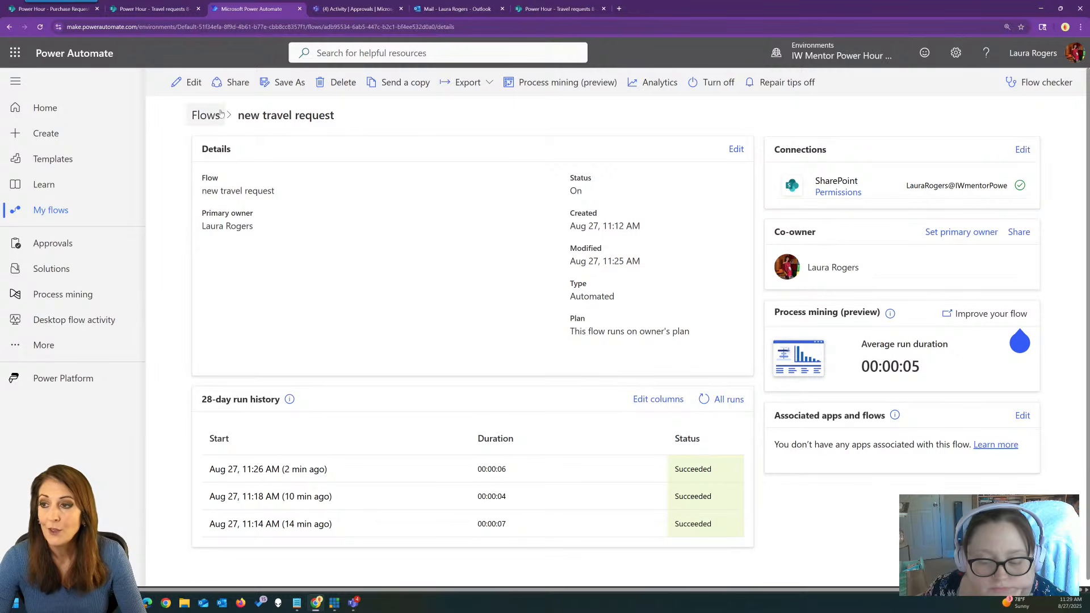
left_click(179, 8)
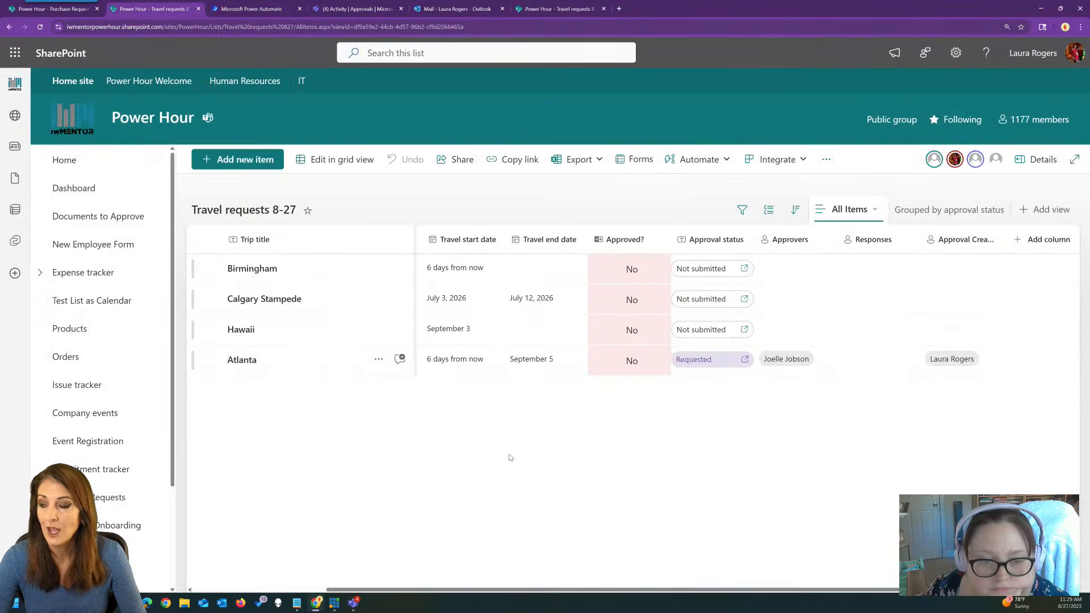
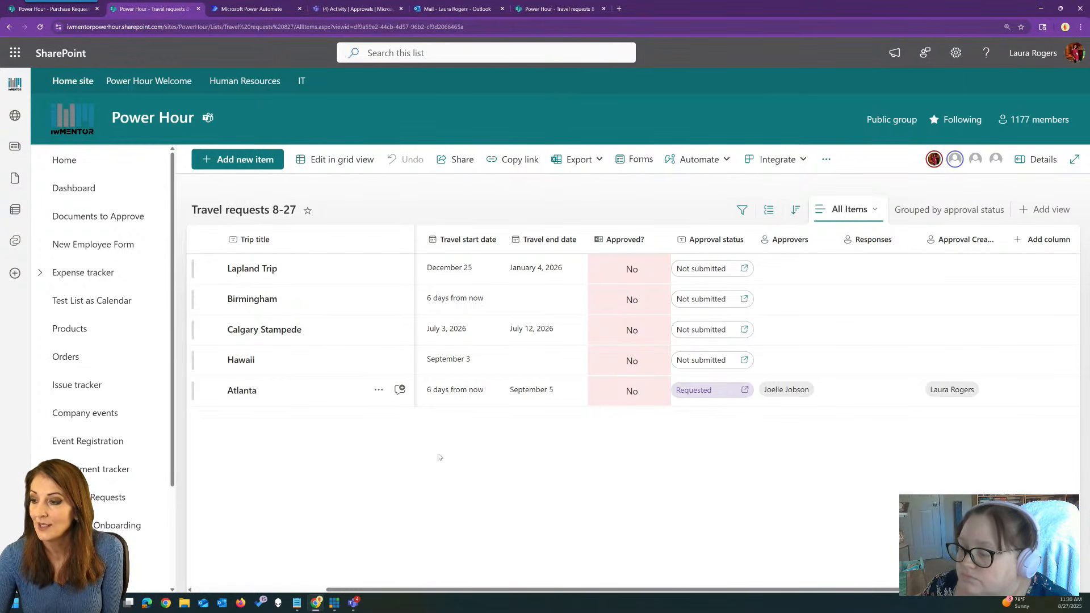
Reload the Travel requests 8-27 list for current statuses, then return to the flow's details.
left_click(332, 335)
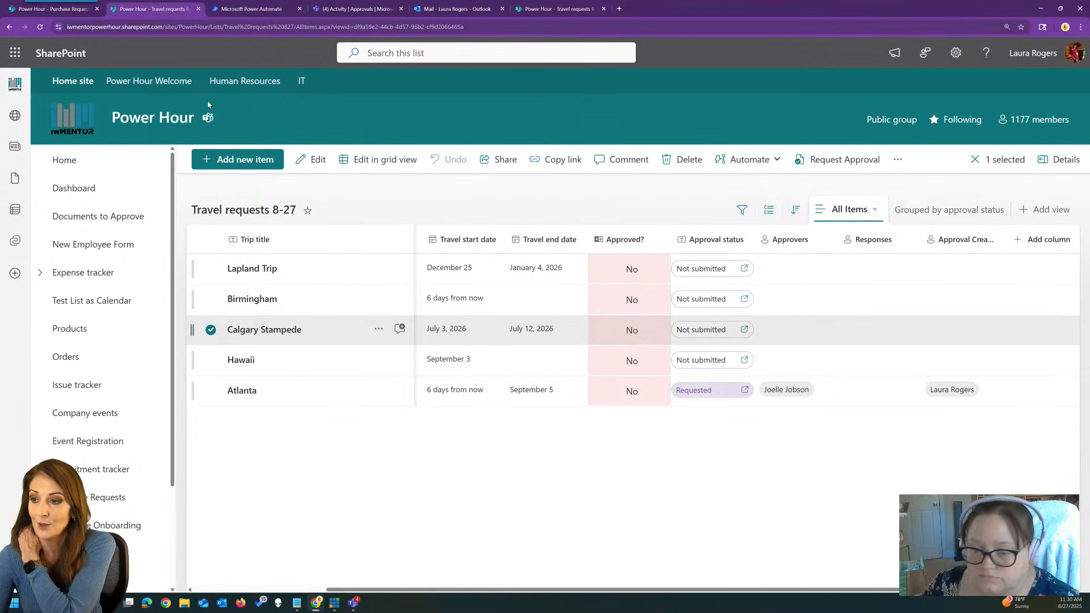
left_click(40, 27)
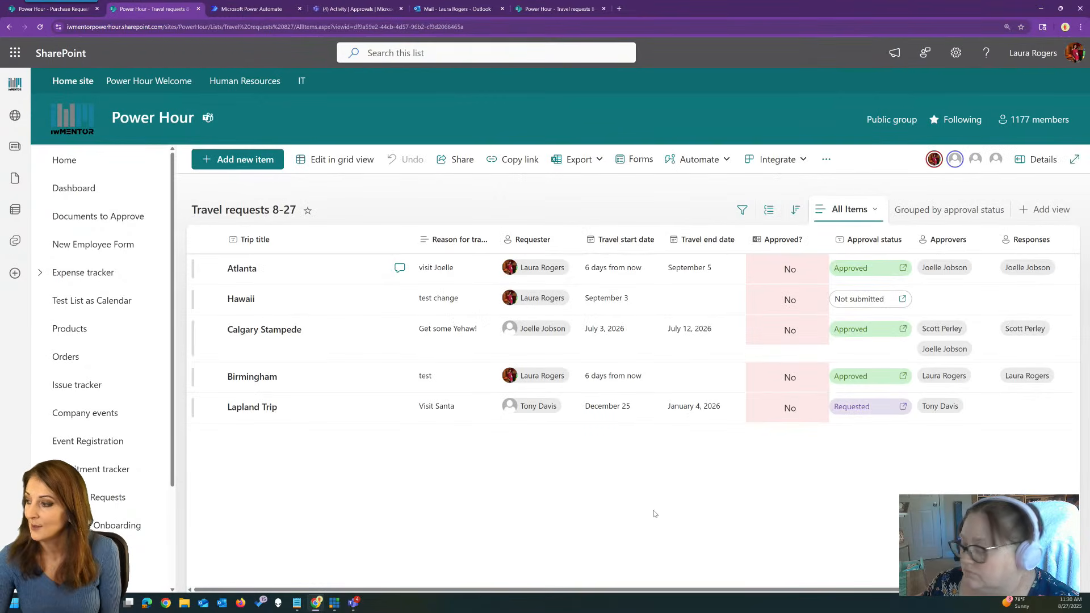
left_click_drag(846, 591, 968, 594)
left_click_drag(747, 591, 670, 595)
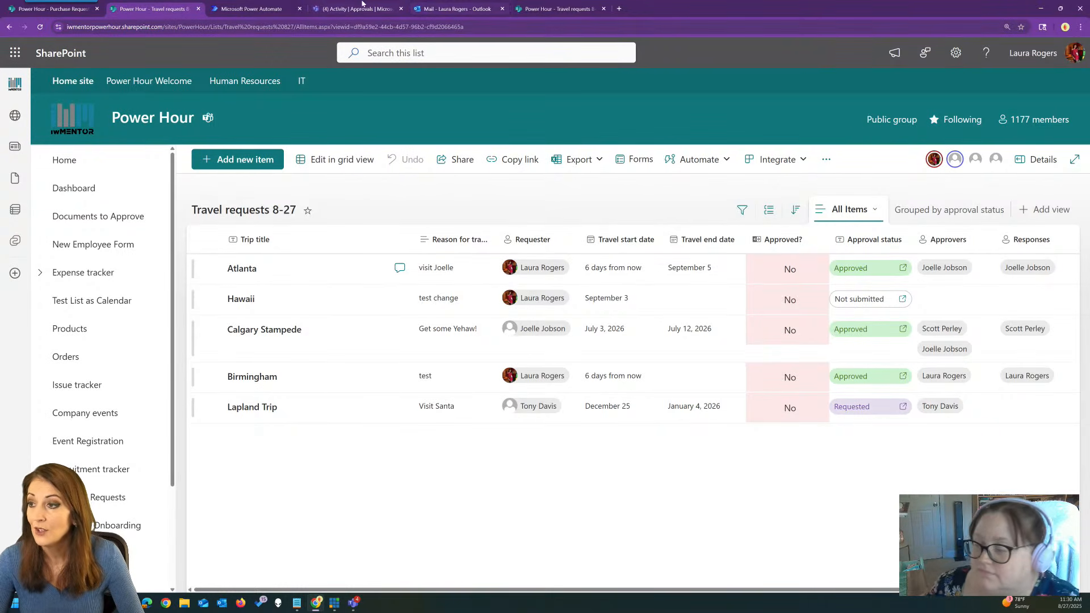
left_click(256, 8)
Create a blank automated cloud flow without a trigger, named 'travel request approved'.
left_click(206, 116)
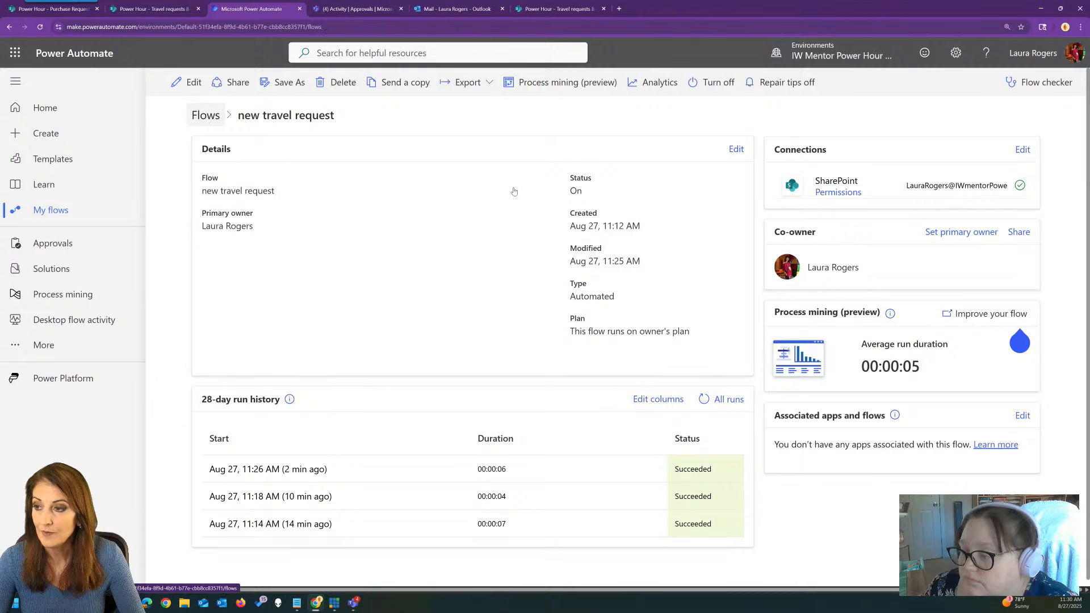
left_click(197, 83)
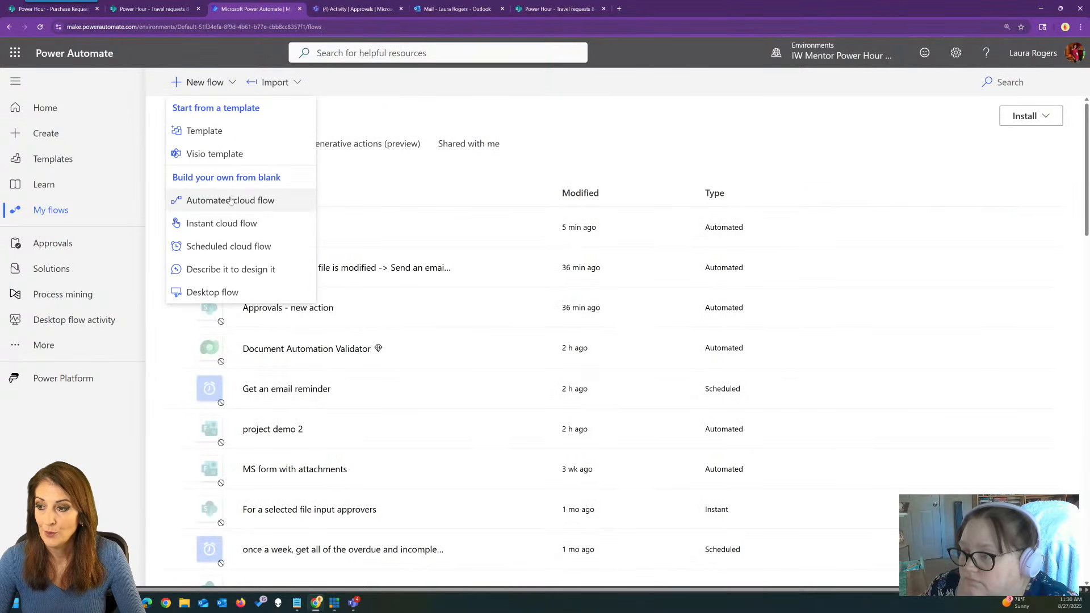
left_click(230, 198)
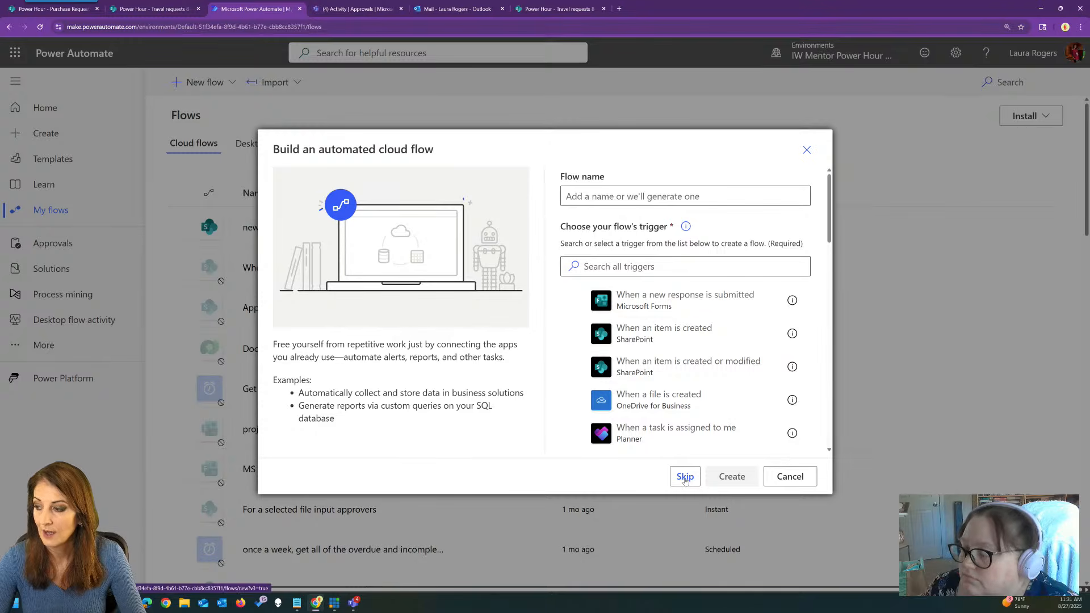
left_click(685, 479)
left_click(79, 80)
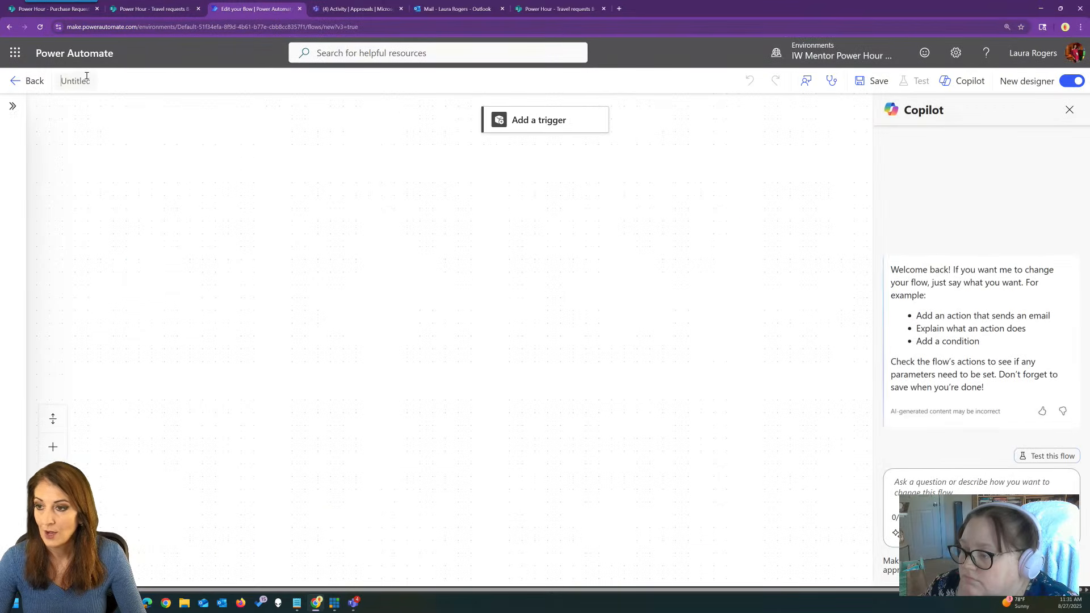
type("travel re")
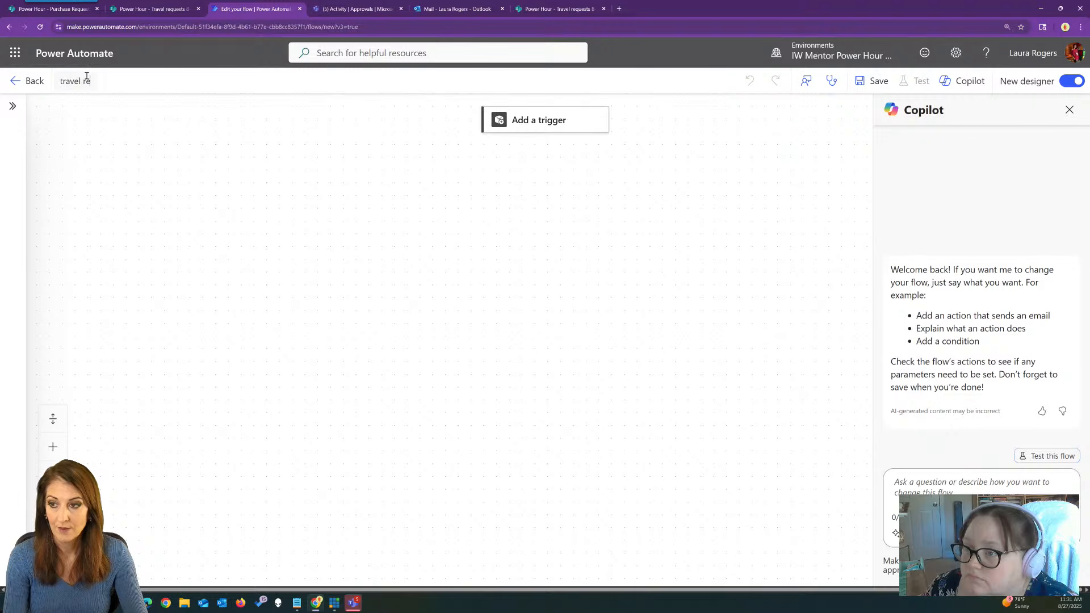
type("quest approved")
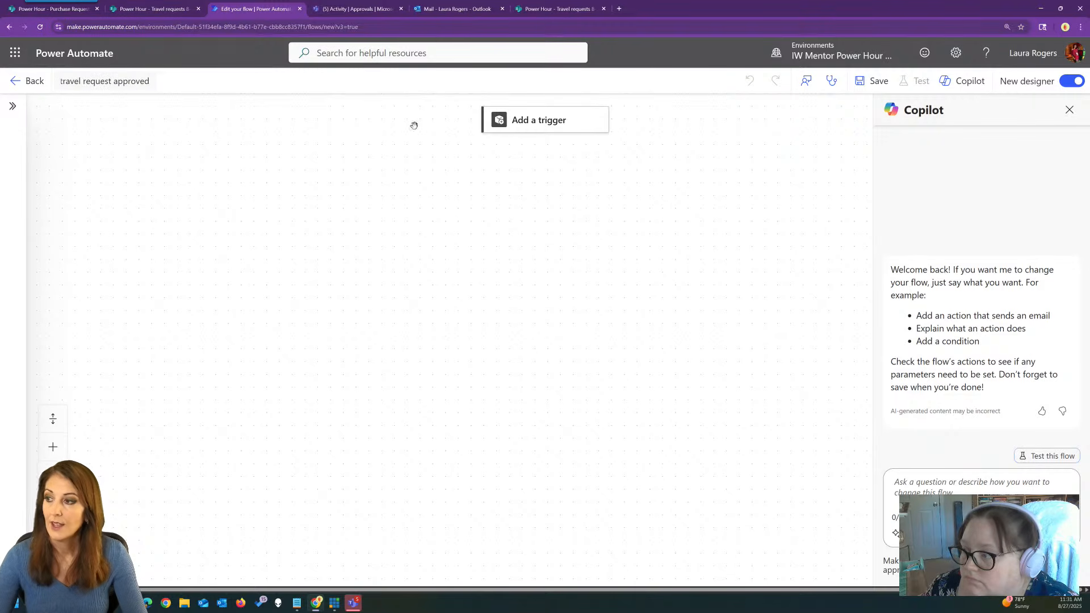
left_click(539, 121)
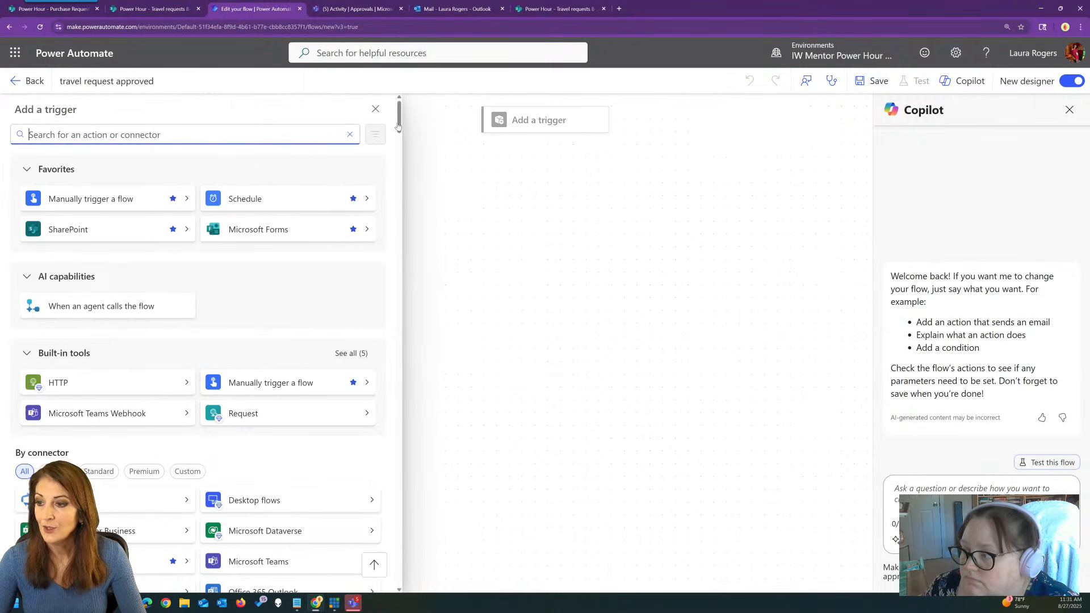
Trigger on item modified in Power Hour's Travel requests 8-27 list, followed by Update item.
left_click(119, 227)
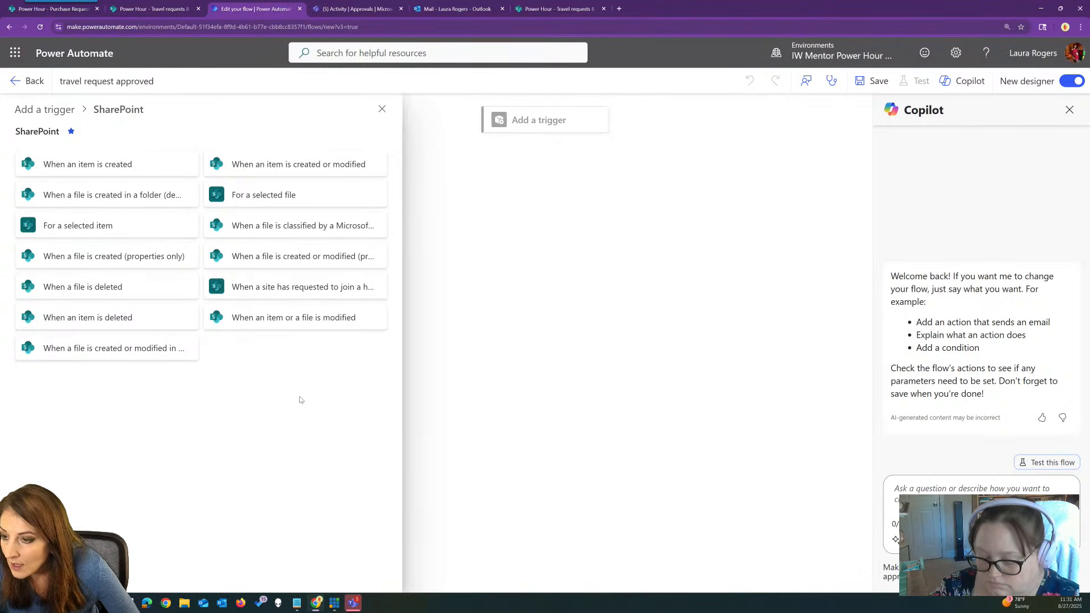
left_click(301, 318)
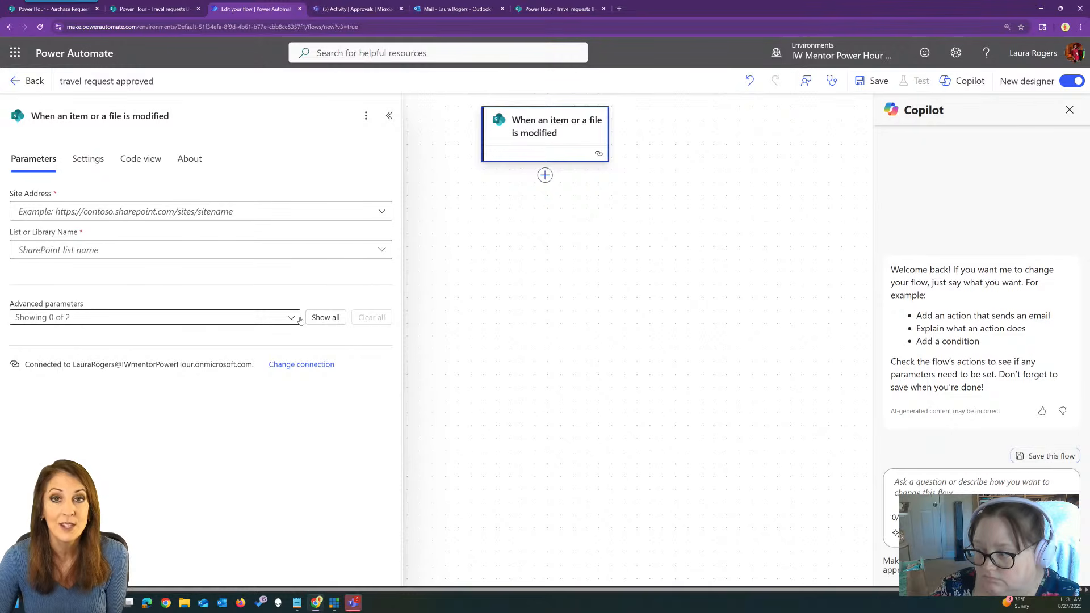
left_click(382, 212)
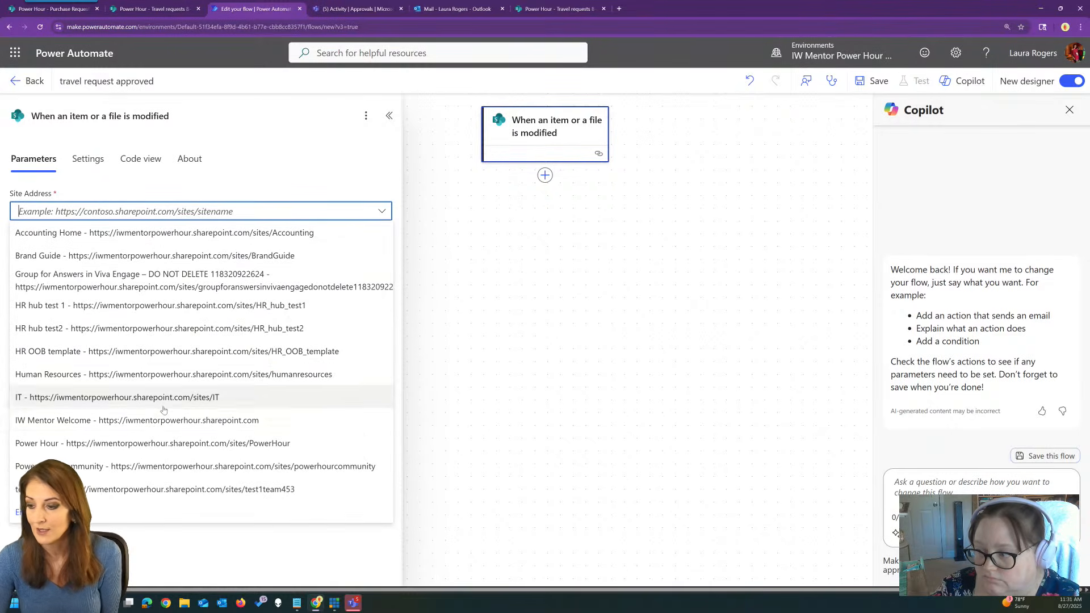
left_click(159, 443)
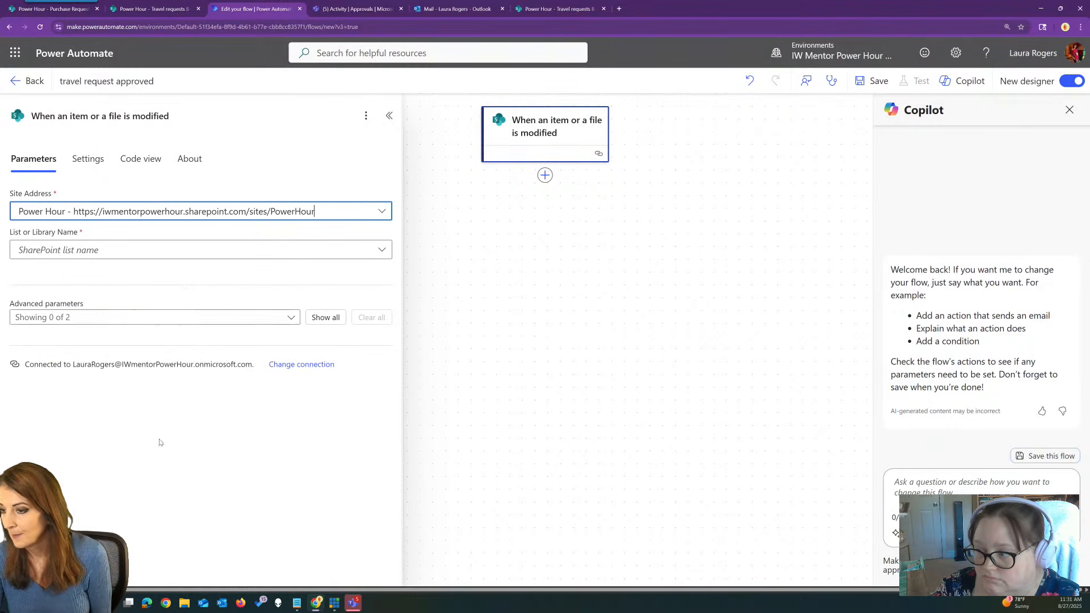
left_click(173, 250)
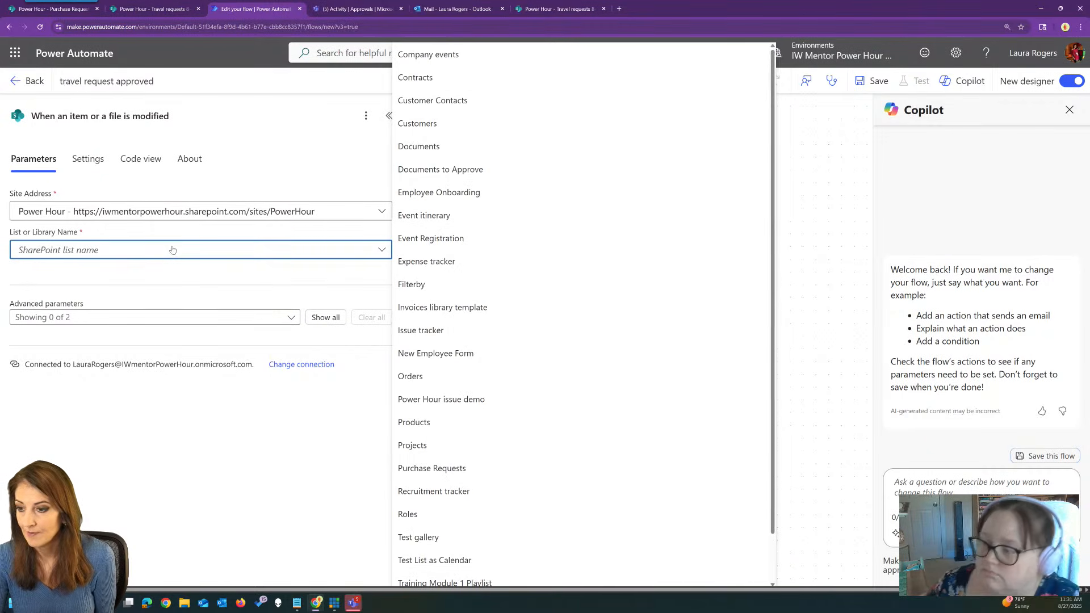
scroll(528, 309, "down", 2)
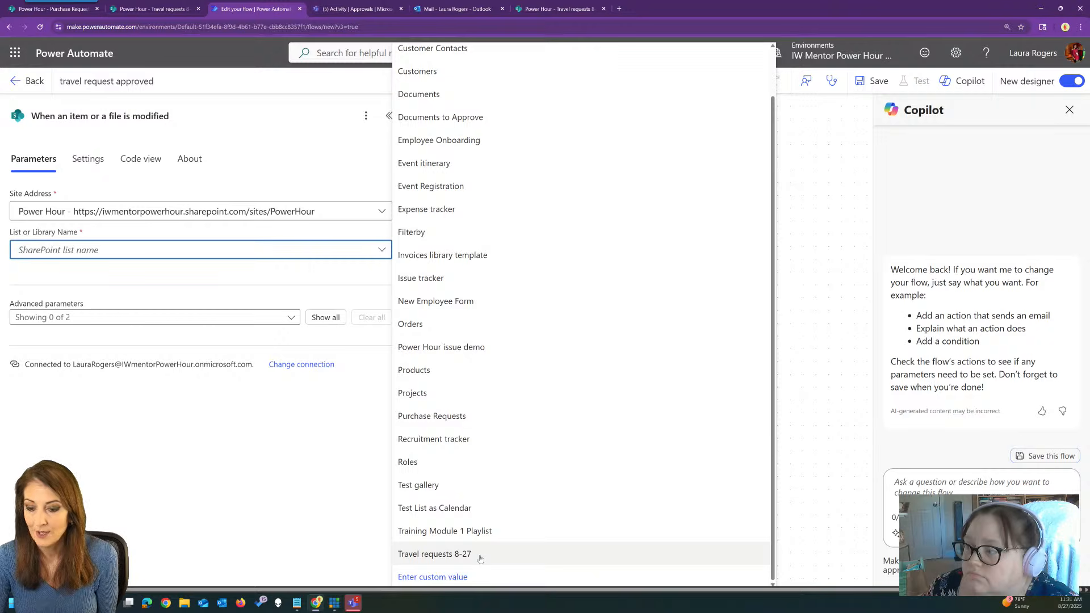
left_click(435, 554)
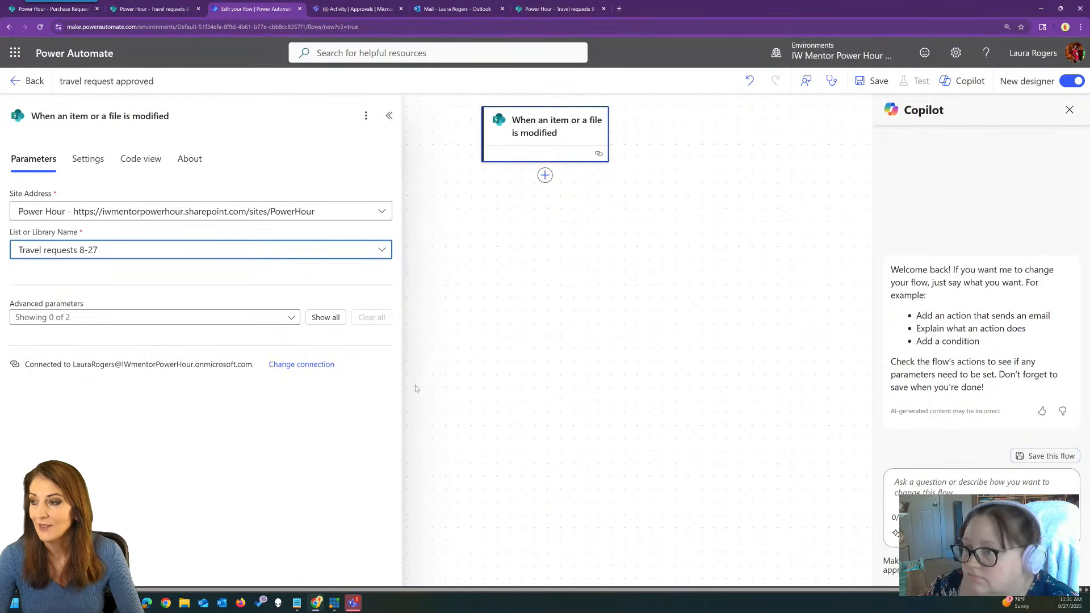
left_click(545, 176)
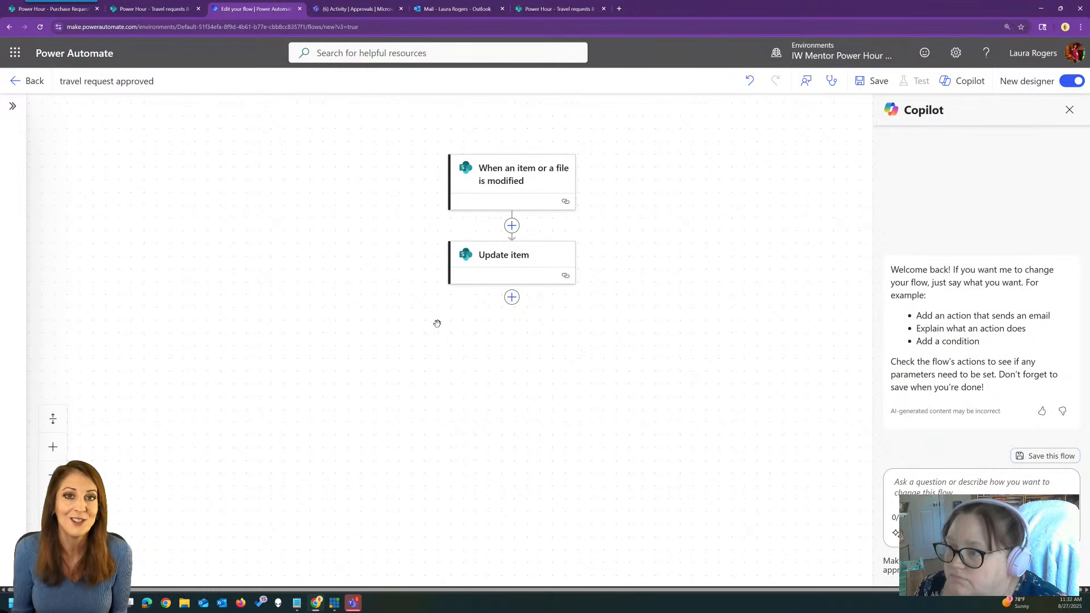
left_click(512, 226)
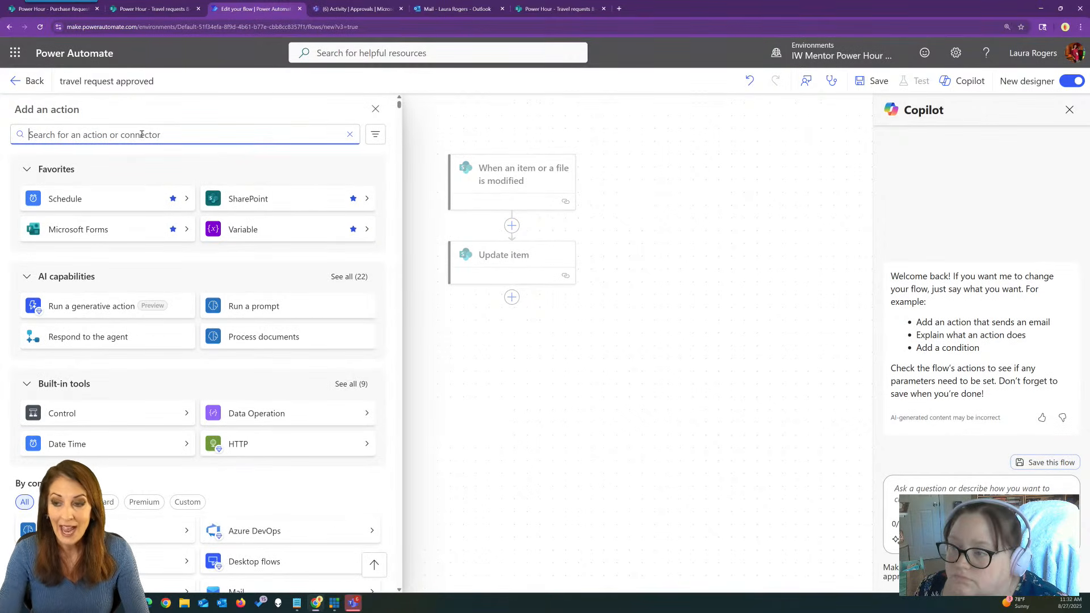
Add a Do until loop before Update item and browse the trigger's dynamic fields.
type("do until")
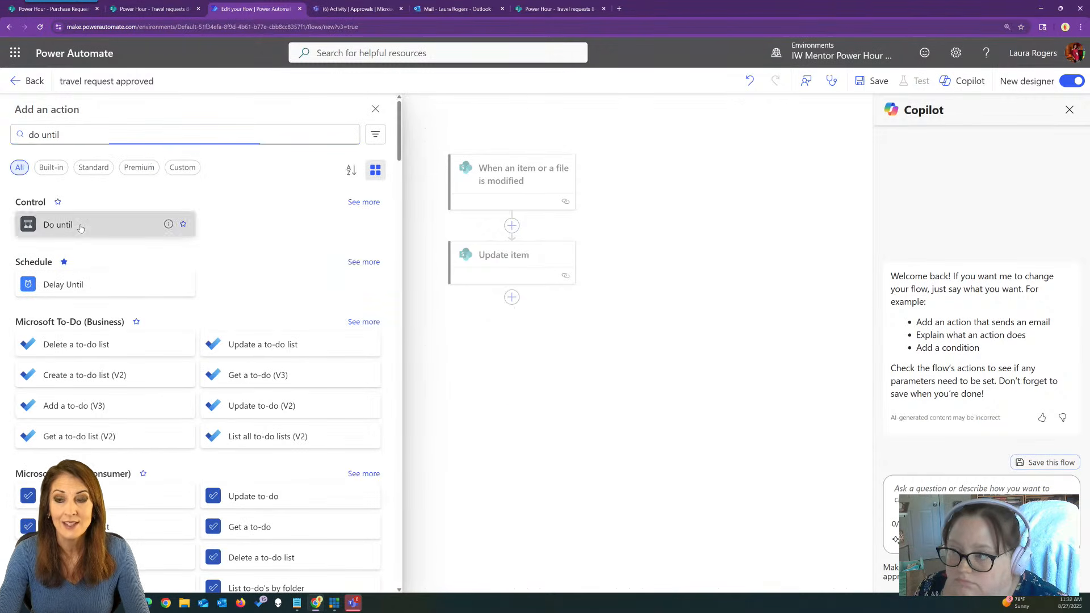
left_click(142, 225)
left_click(131, 211)
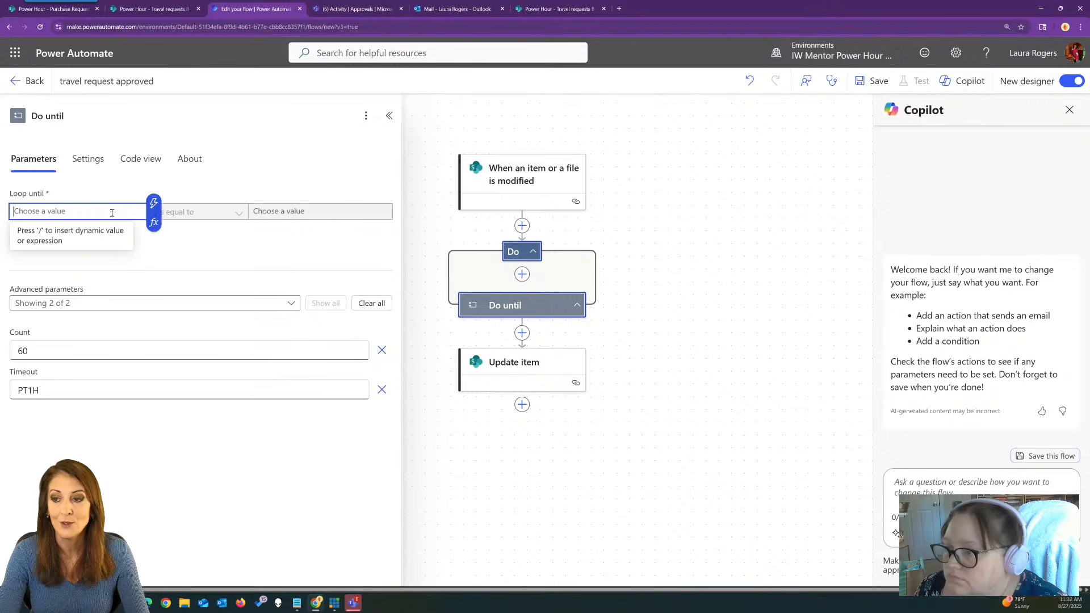
left_click(154, 203)
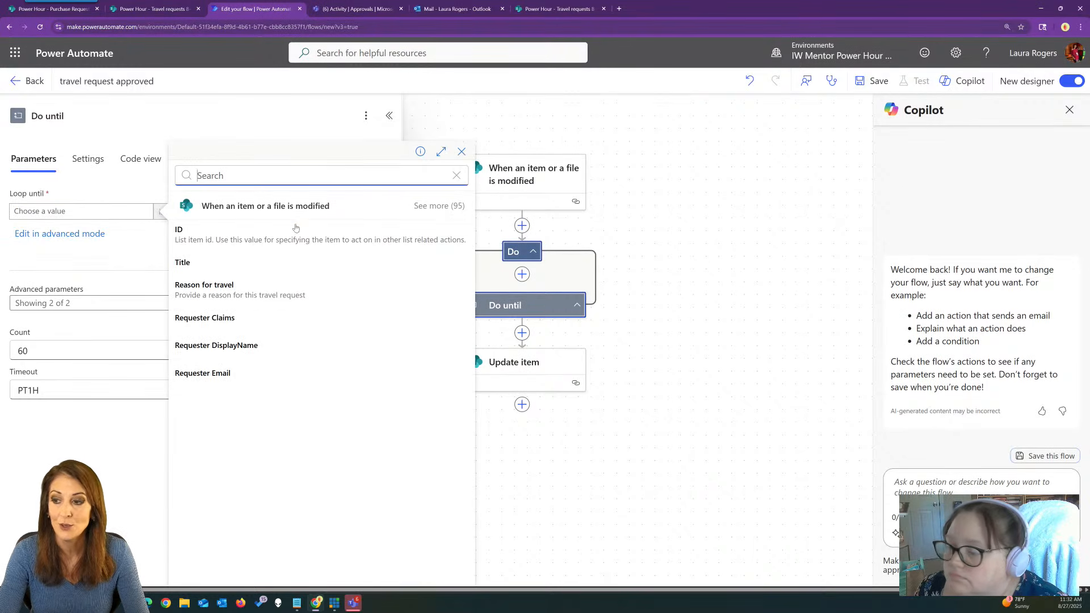
left_click(436, 212)
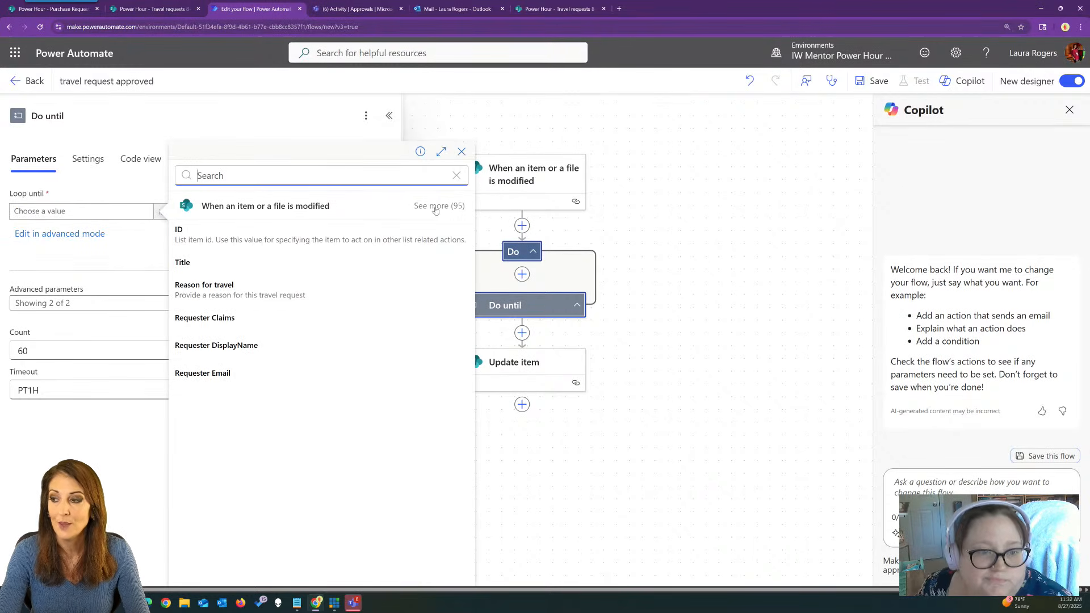
scroll(327, 273, "down", 5)
left_click_drag(472, 283, 473, 352)
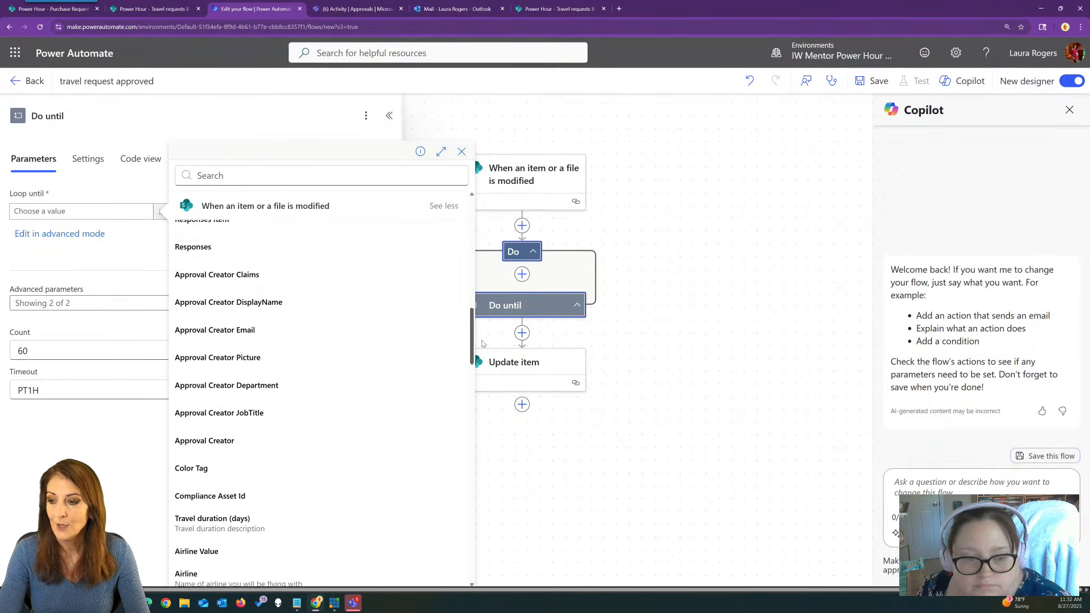
Loop until Approval status equals 'Approved', then select that expression in the loop's code.
left_click(340, 176)
type("approval")
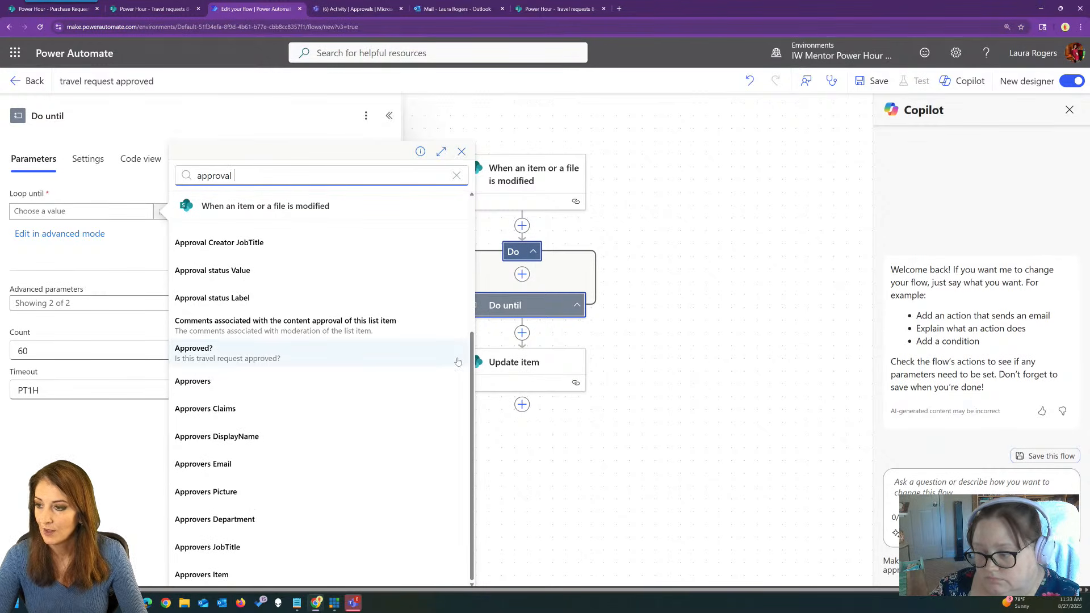
type(" sta")
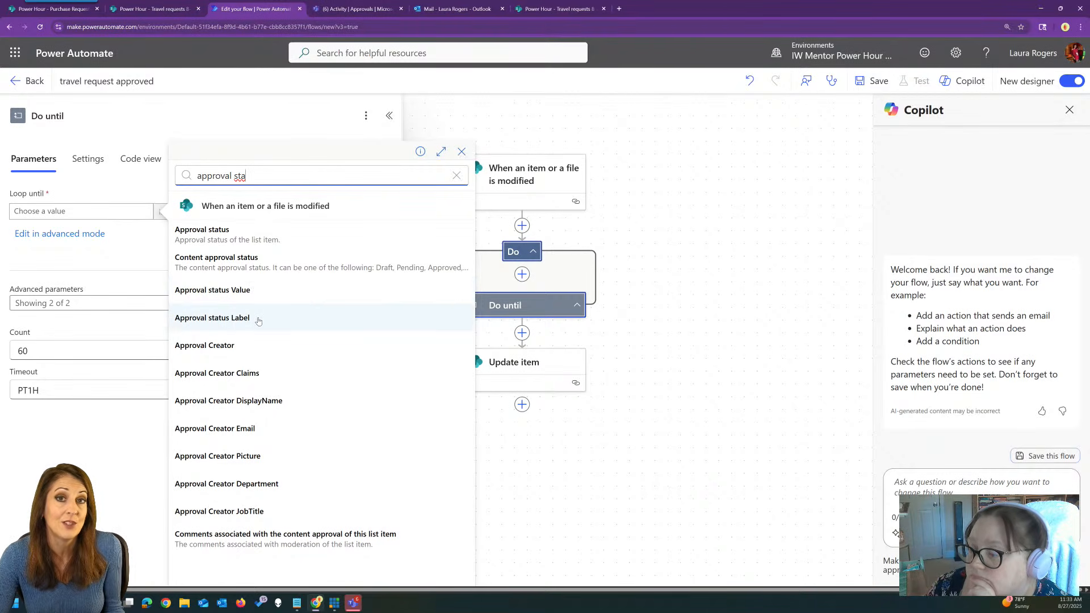
left_click(258, 321)
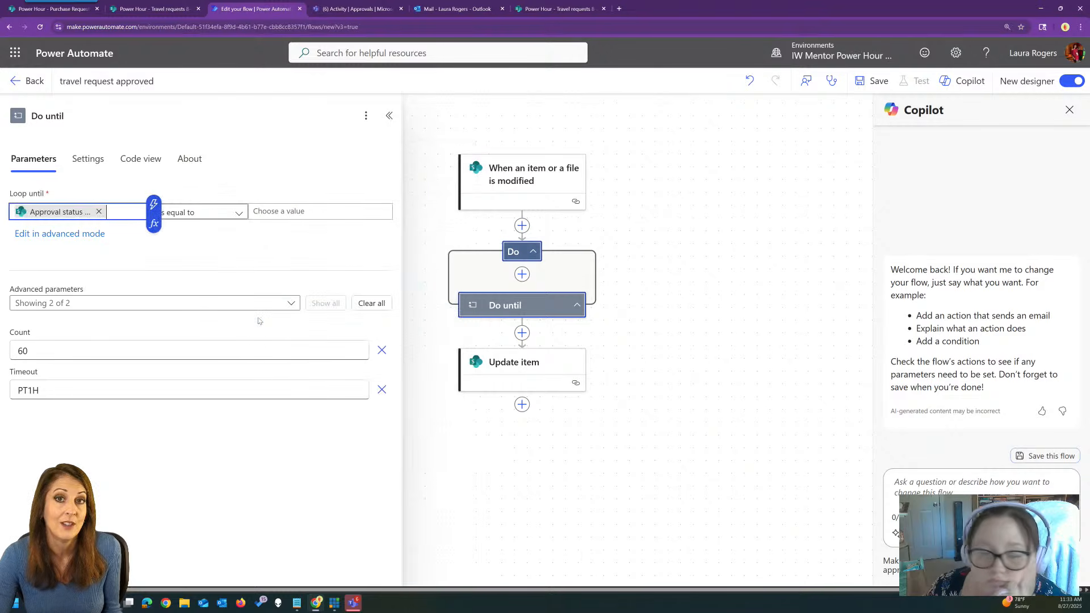
left_click(312, 211)
type("A")
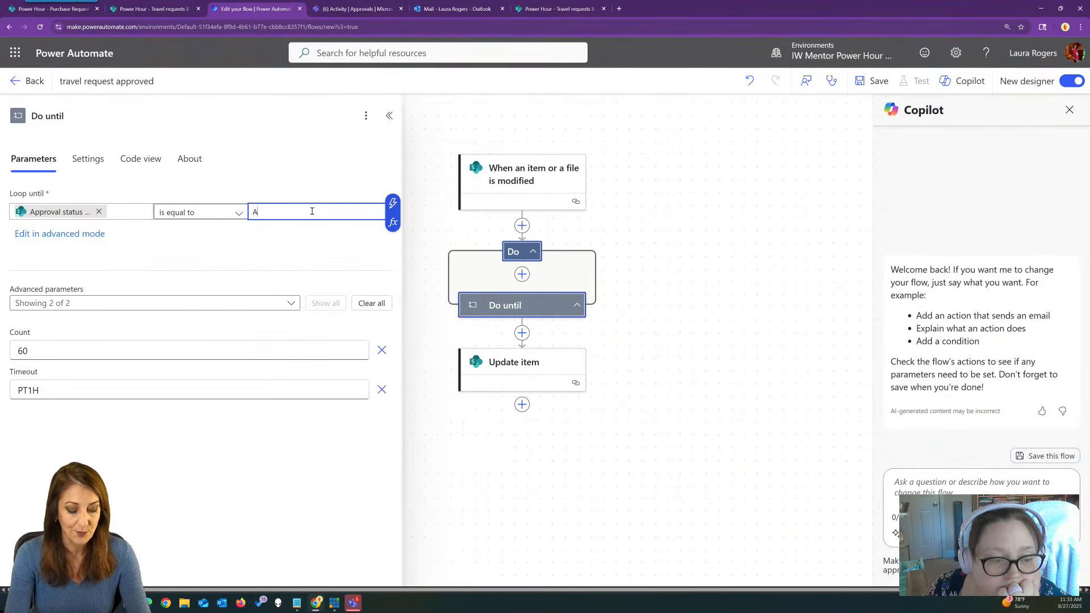
type("pproved")
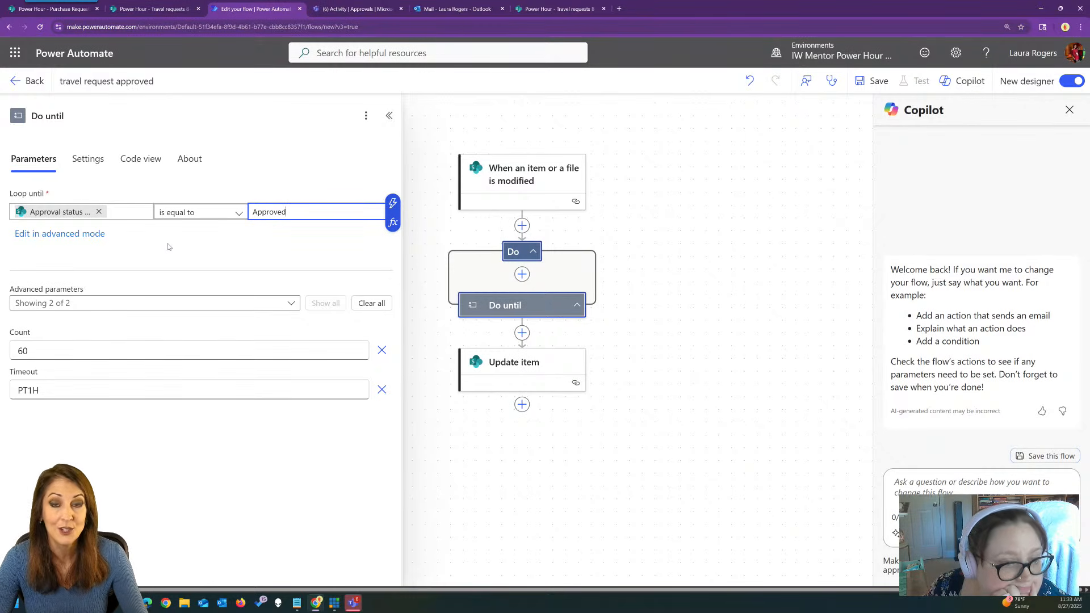
left_click(74, 236)
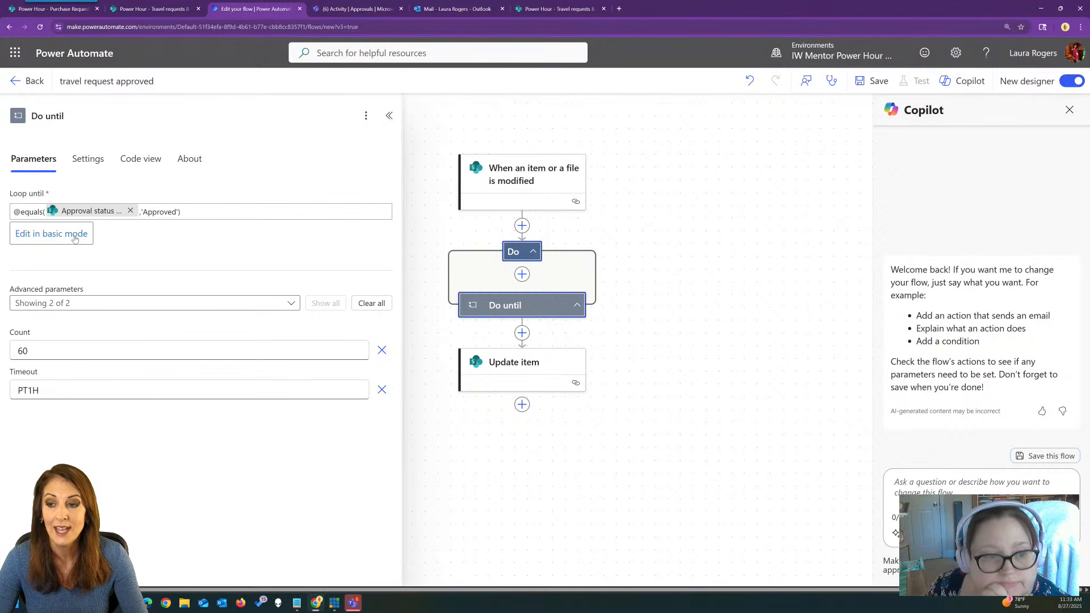
left_click(131, 163)
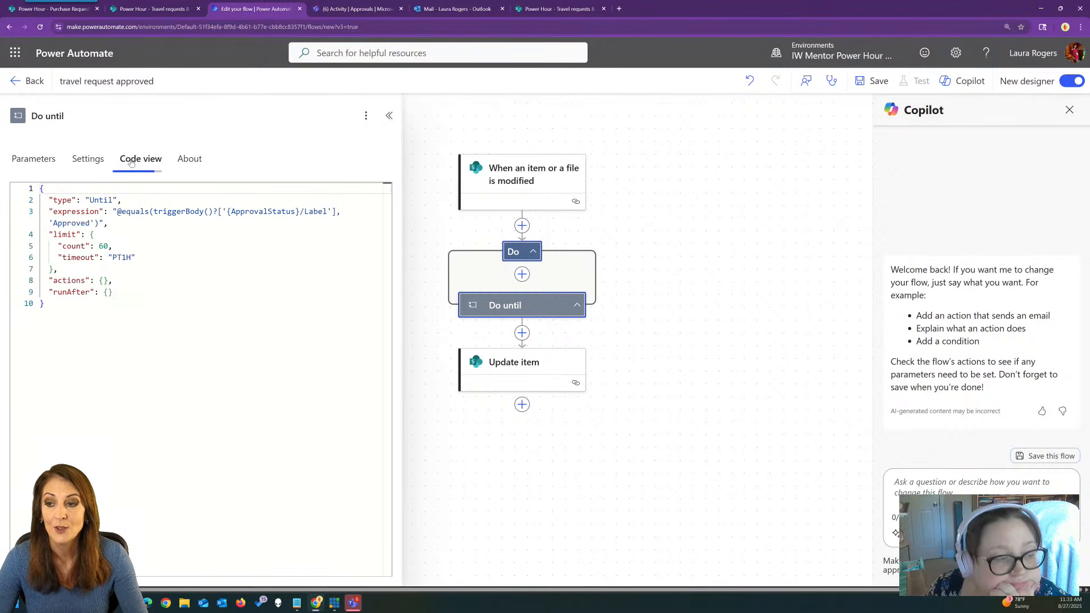
left_click_drag(116, 211, 100, 223)
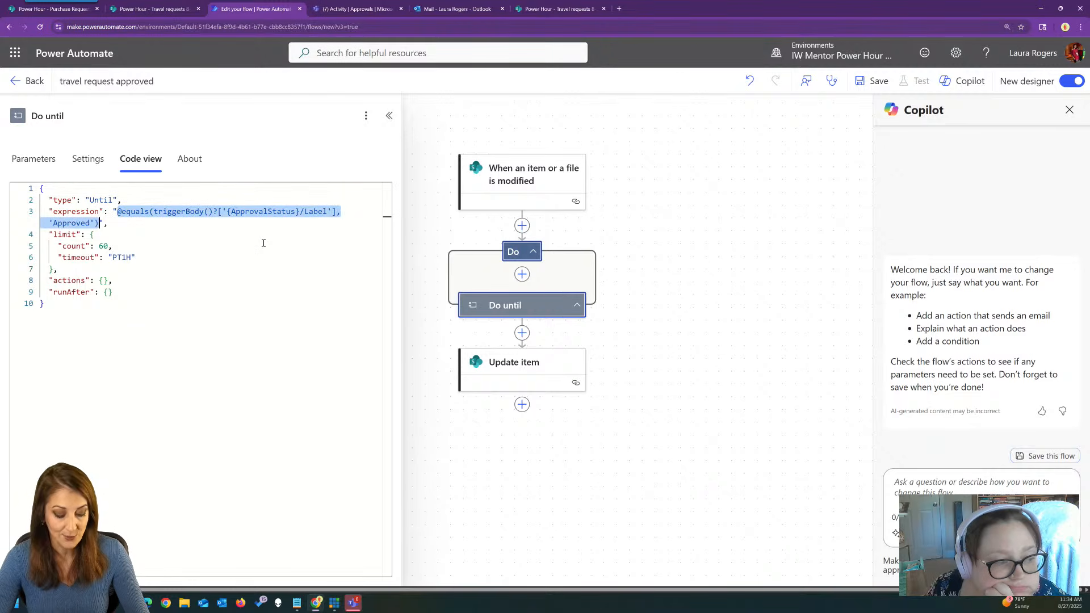
Add a trigger condition with the pasted ApprovalStatus equals Approved expression.
left_click(509, 189)
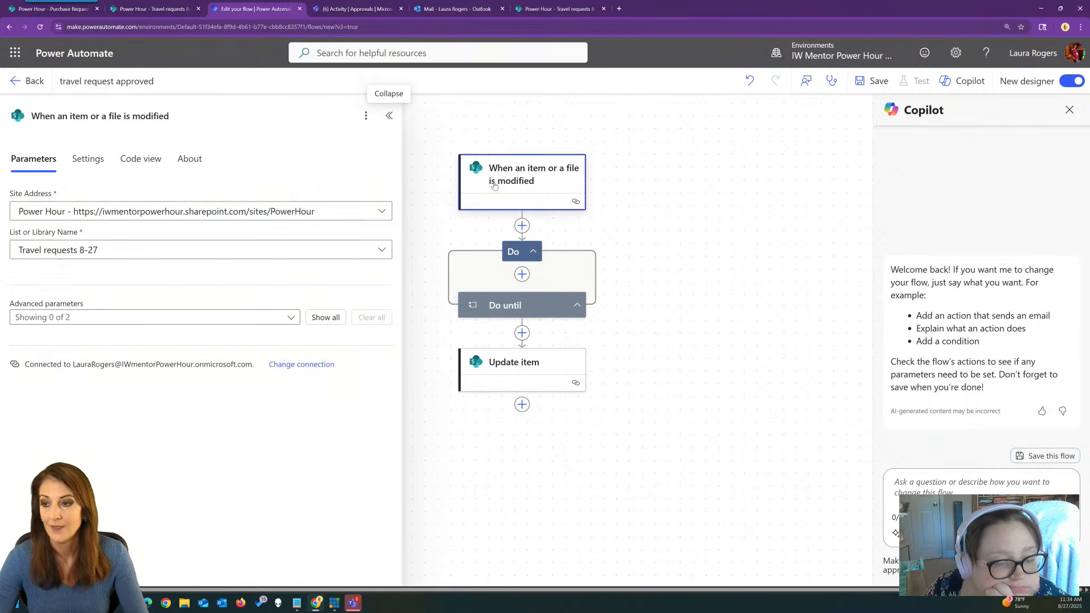
left_click(88, 159)
scroll(233, 239, "down", 4)
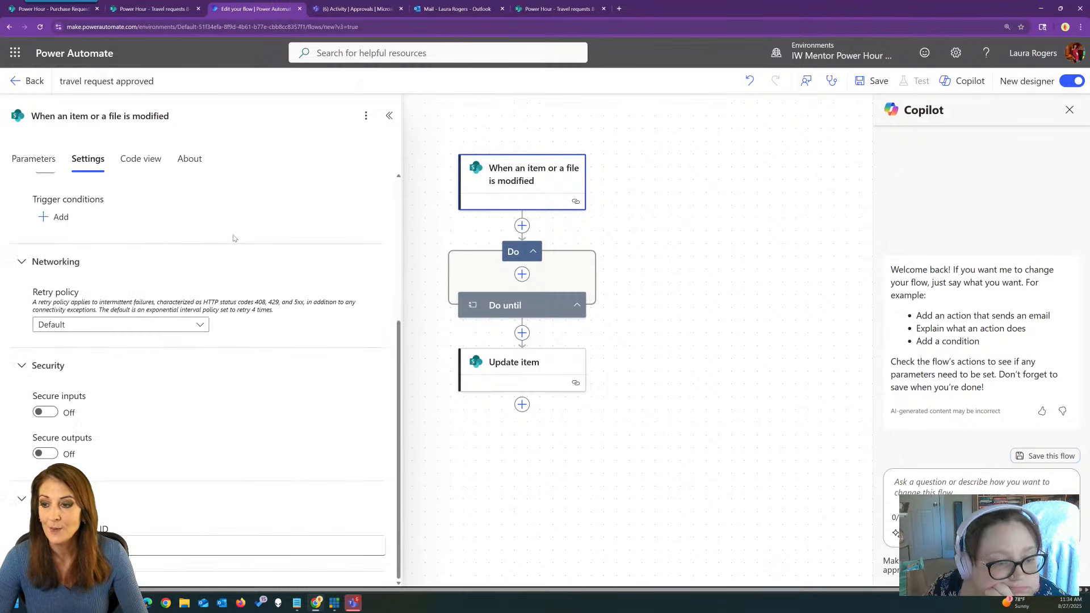
scroll(233, 241, "up", 2)
left_click(62, 345)
left_click(121, 369)
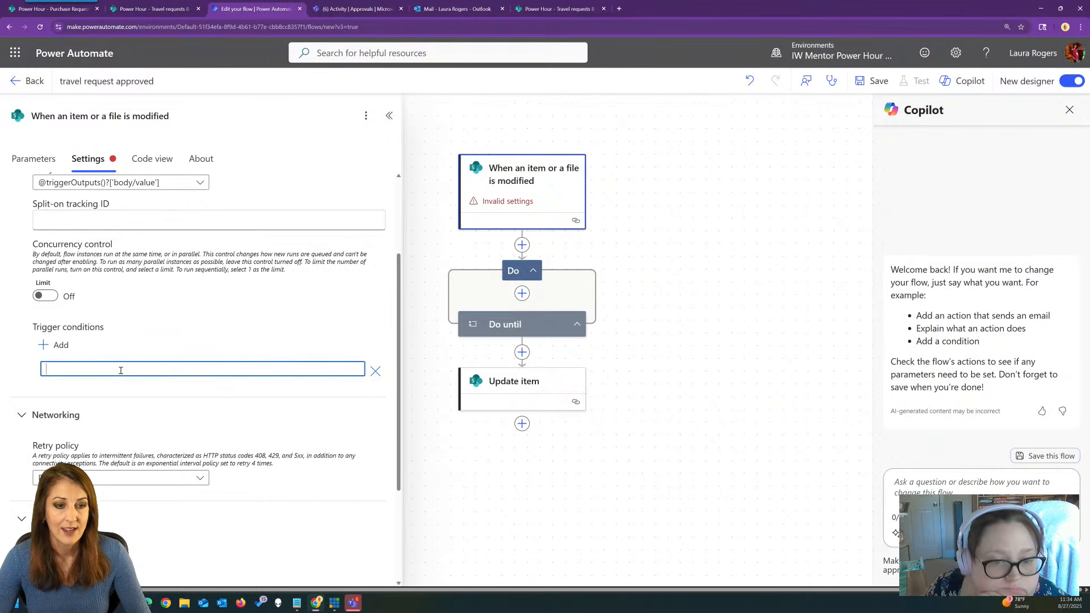
type("@equals(triggerBody()?['{ApprovalStatus}/Label'],'Approved')")
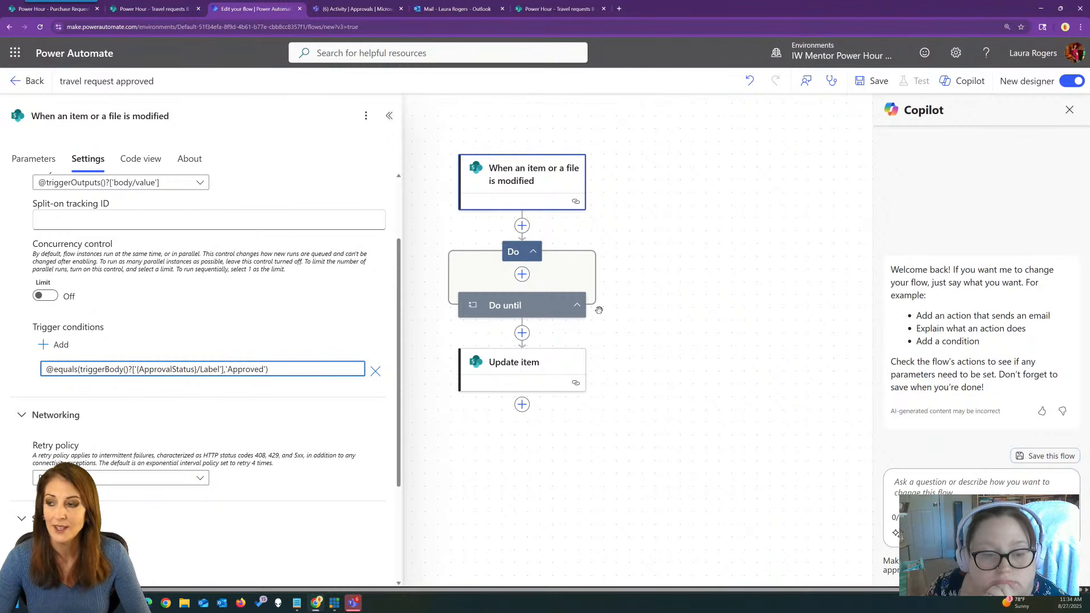
Delete the Do until loop from the flow.
left_click(539, 315)
left_click(365, 116)
left_click(386, 182)
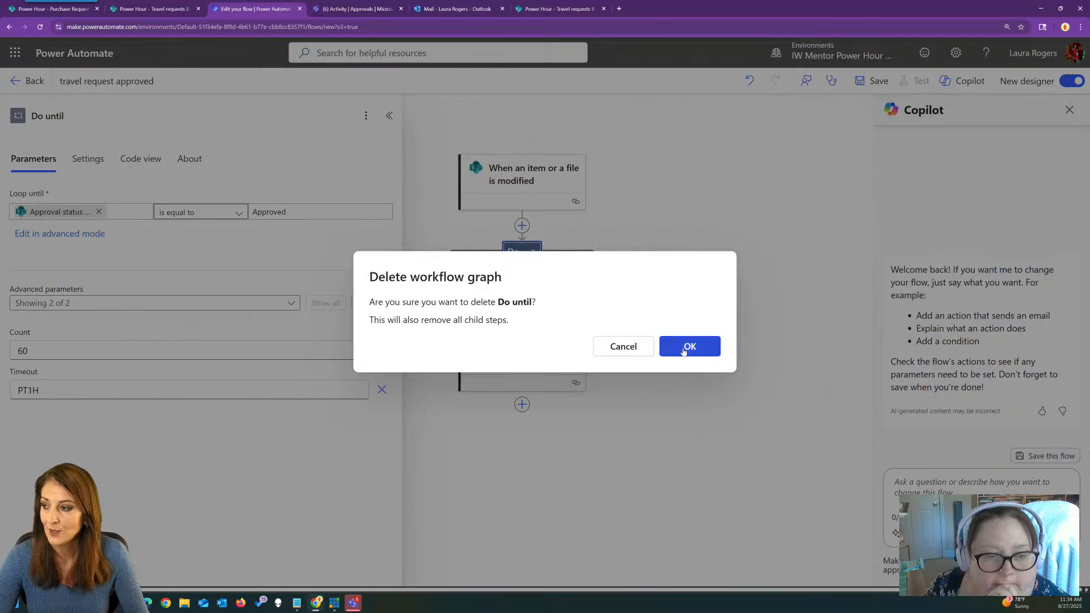
left_click(689, 344)
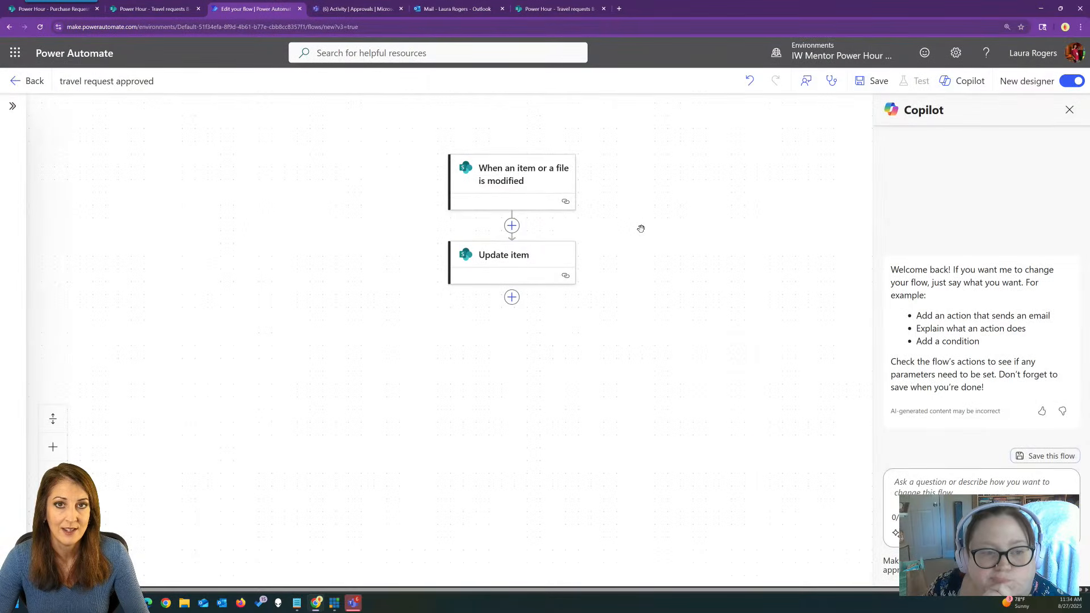
left_click(527, 176)
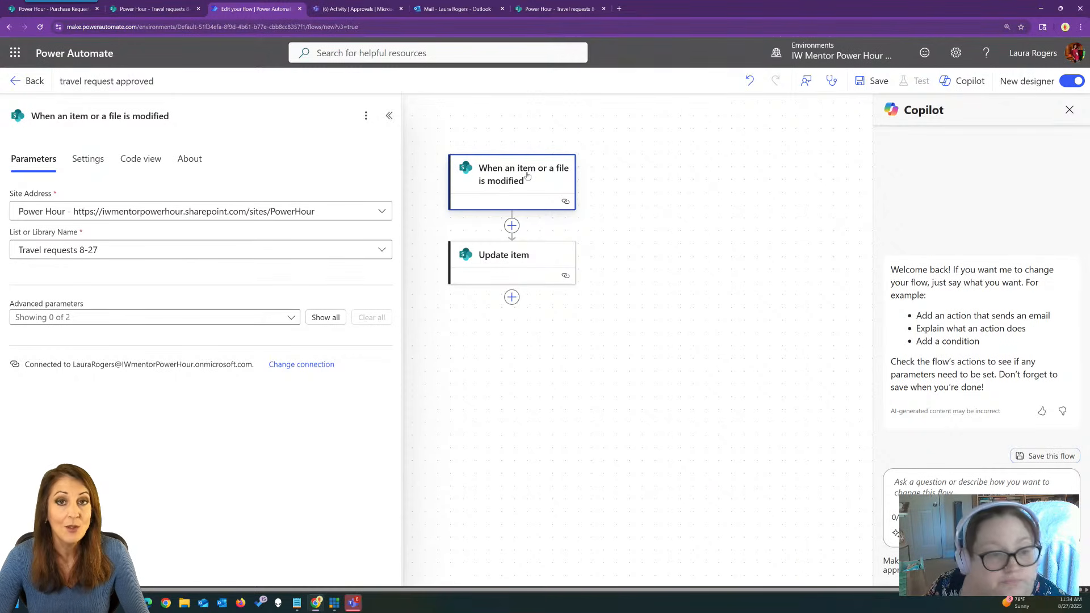
Review Update item, then save the 'travel request approved' flow and return to its details.
left_click(524, 268)
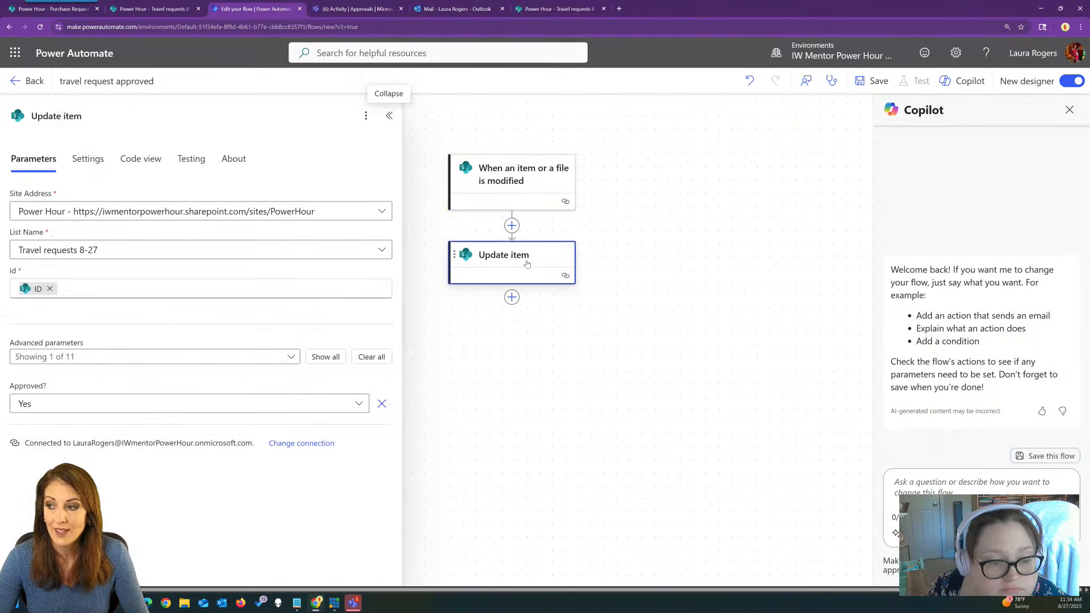
left_click(696, 243)
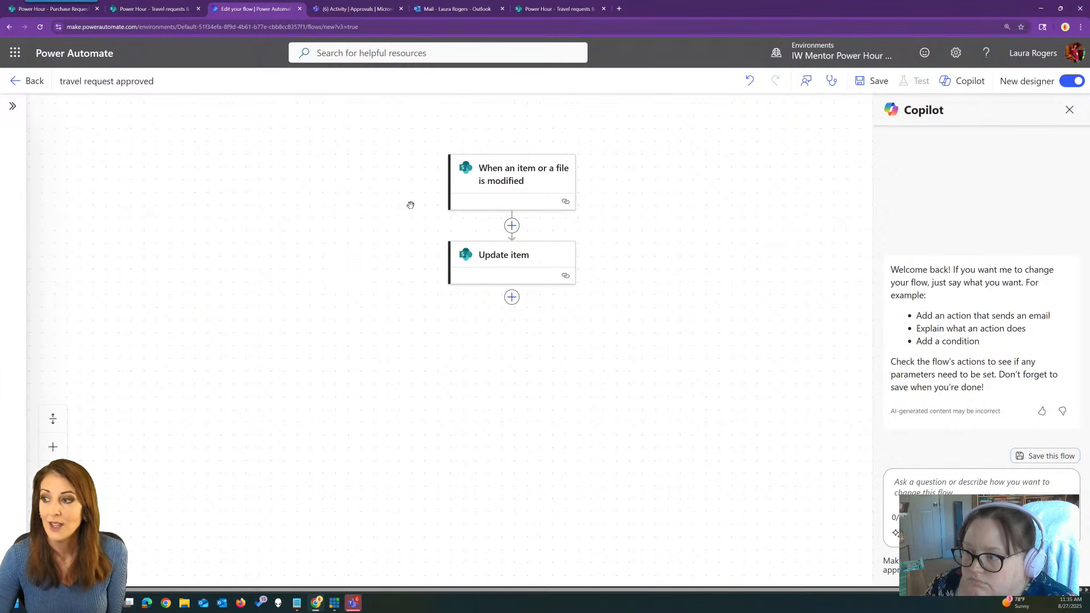
left_click(874, 81)
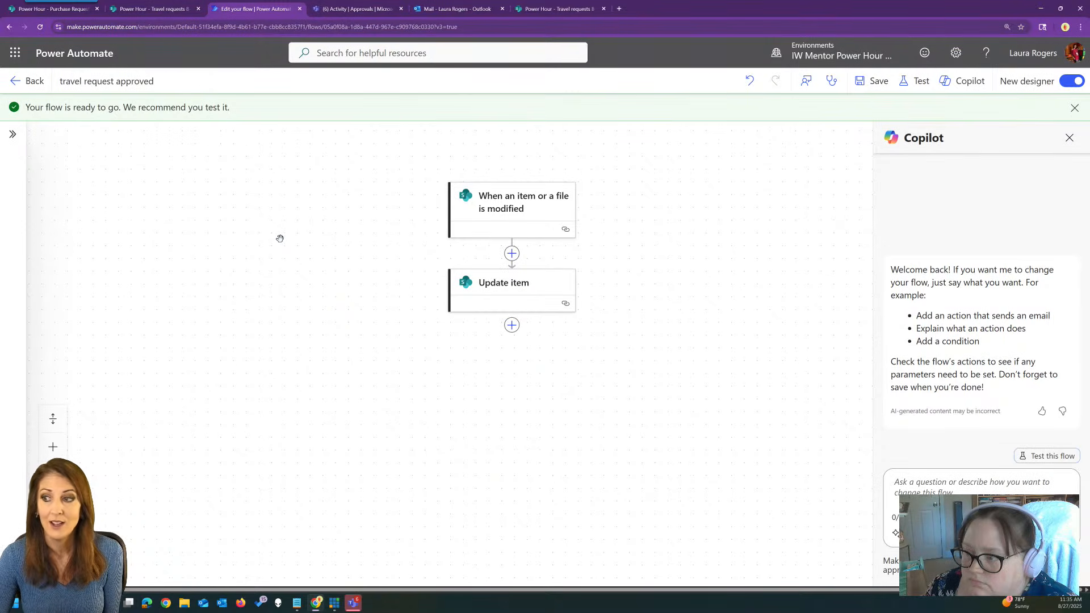
left_click(26, 83)
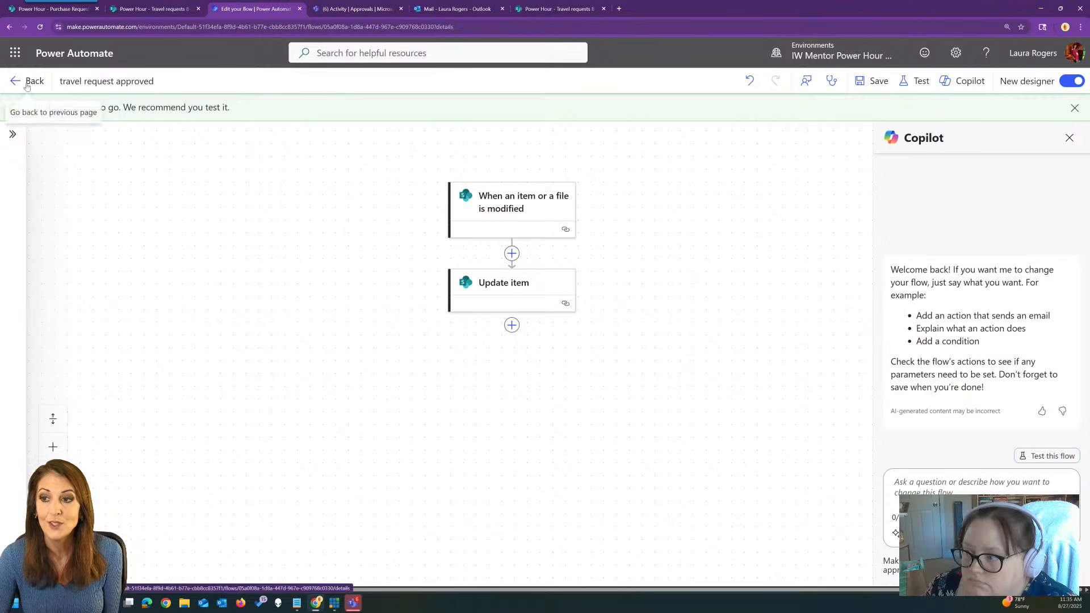
Open the 'new travel request' flow for editing from the list of flows.
left_click(522, 6)
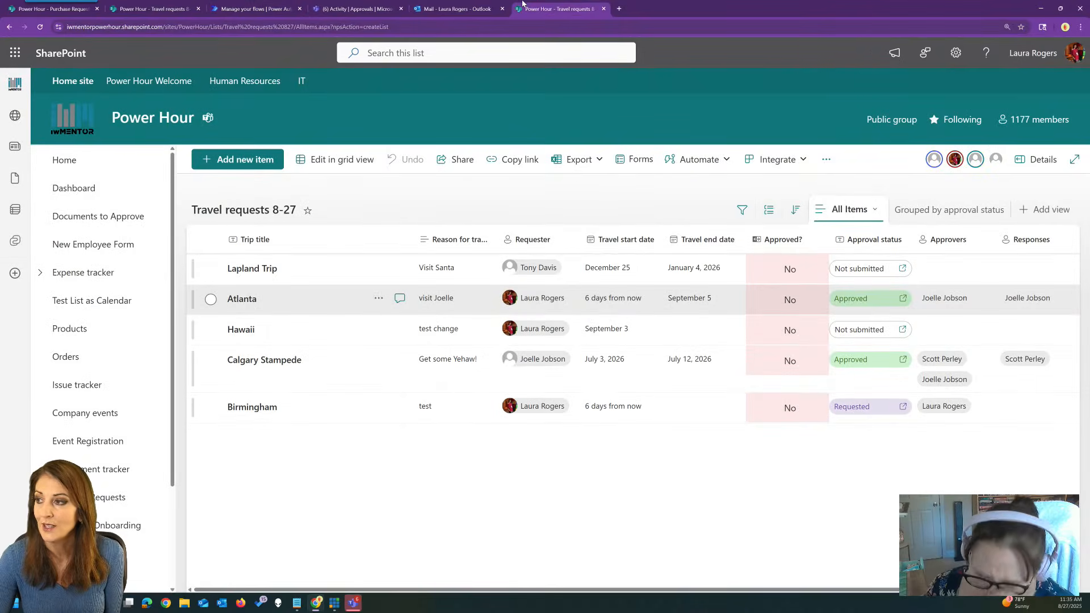
left_click(230, 7)
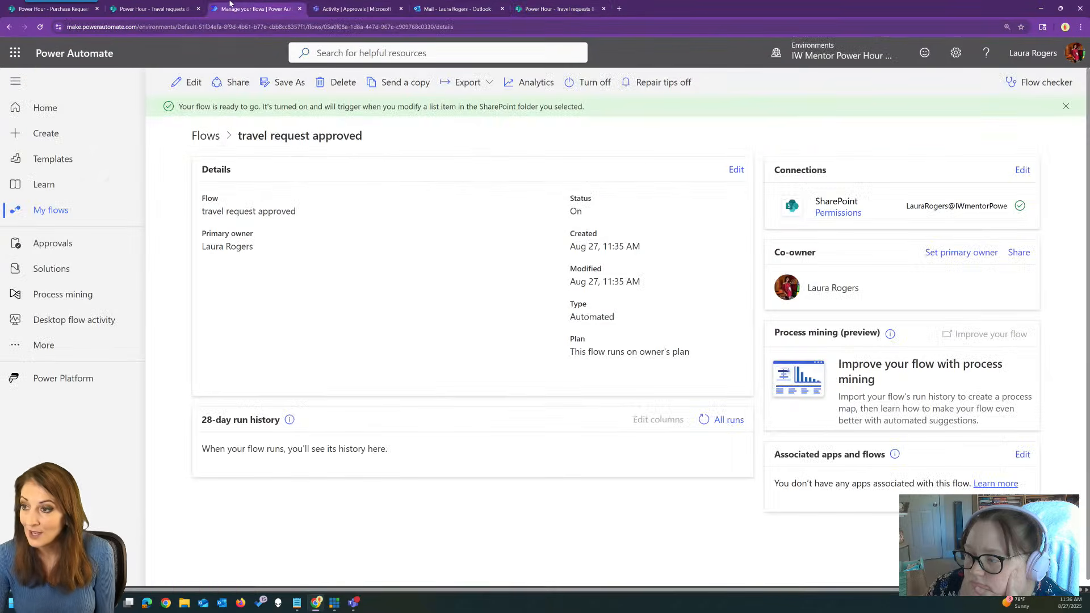
left_click(206, 135)
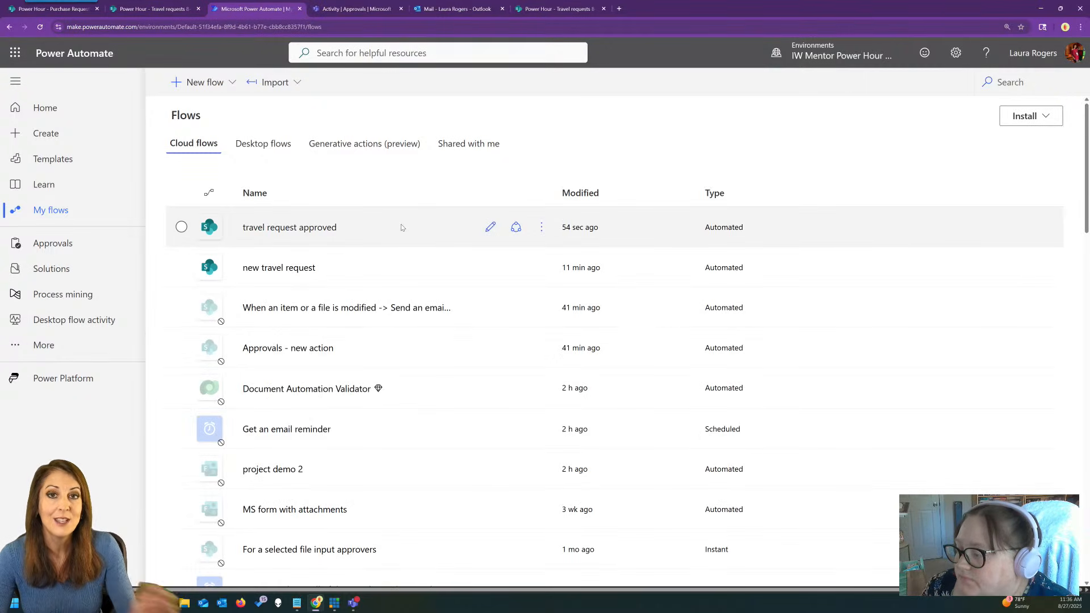
left_click(402, 227)
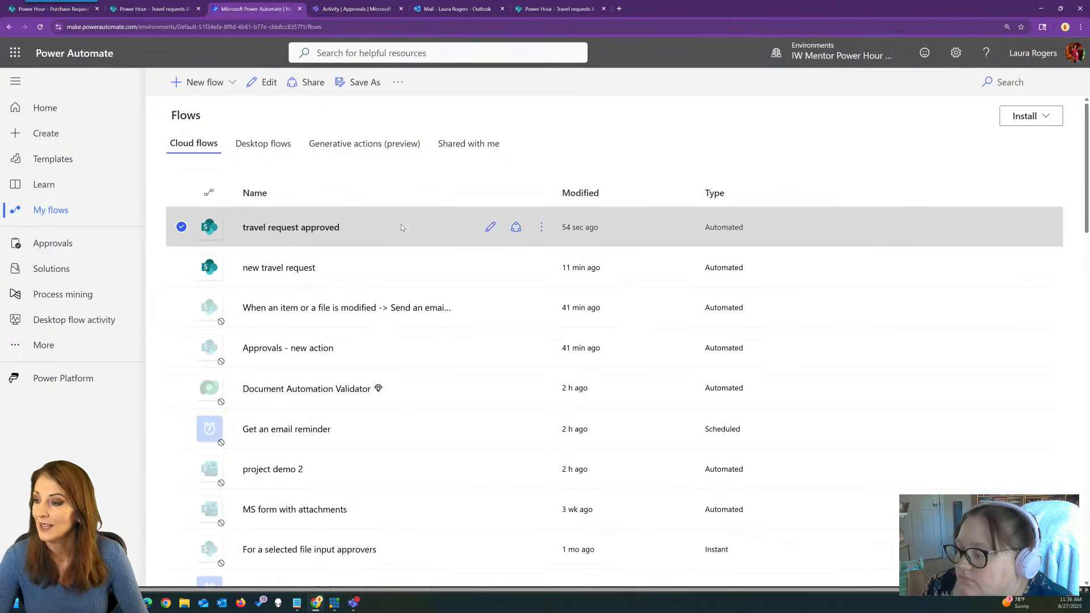
left_click(442, 268)
left_click(489, 267)
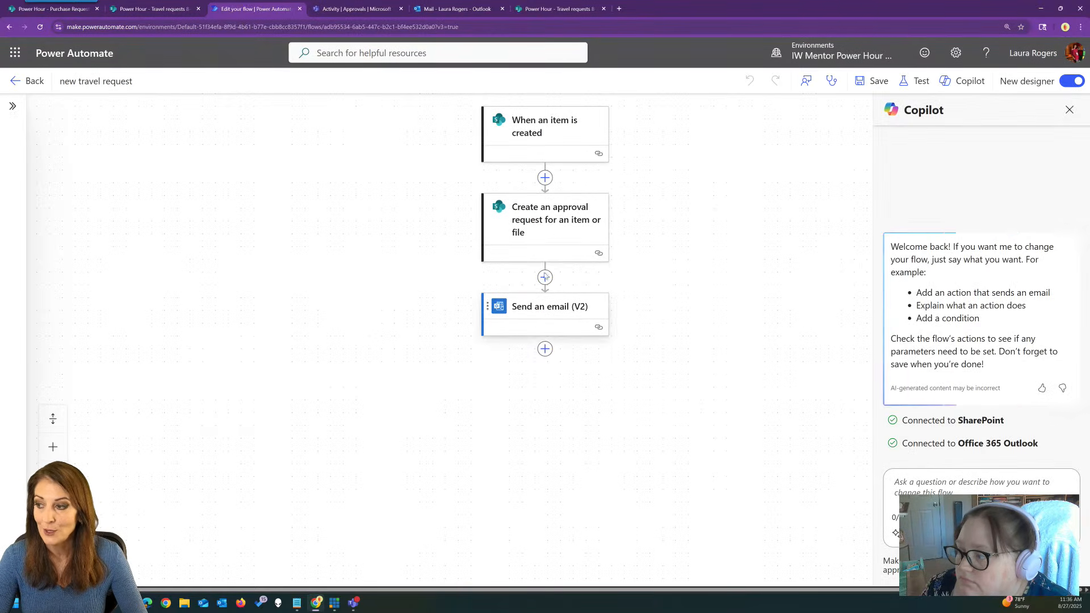
Delete the third approver stage from the approval step and save the flow.
left_click(545, 224)
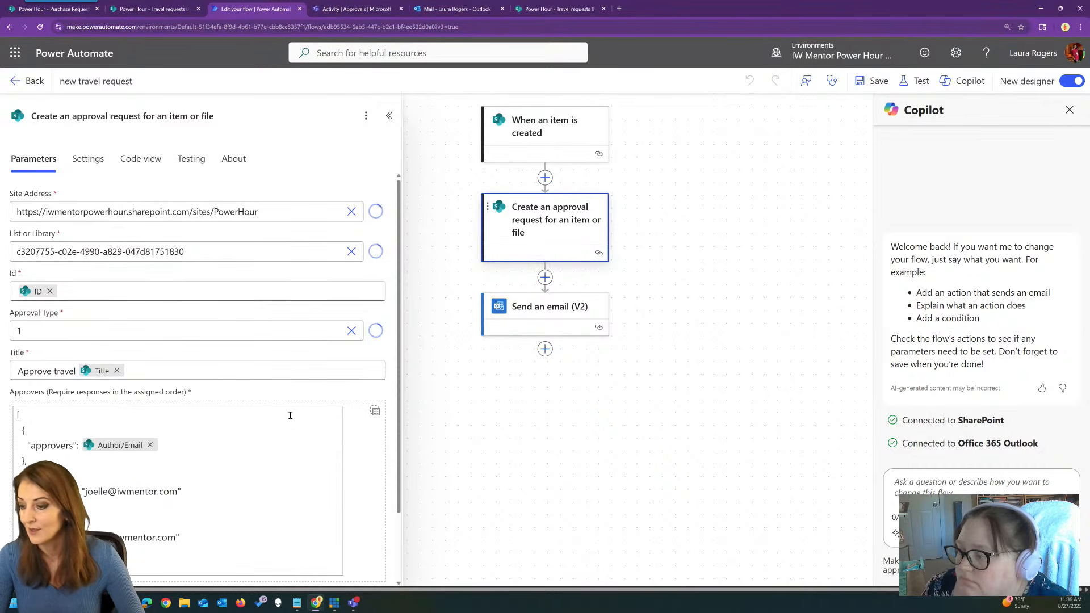
scroll(286, 414, "down", 2)
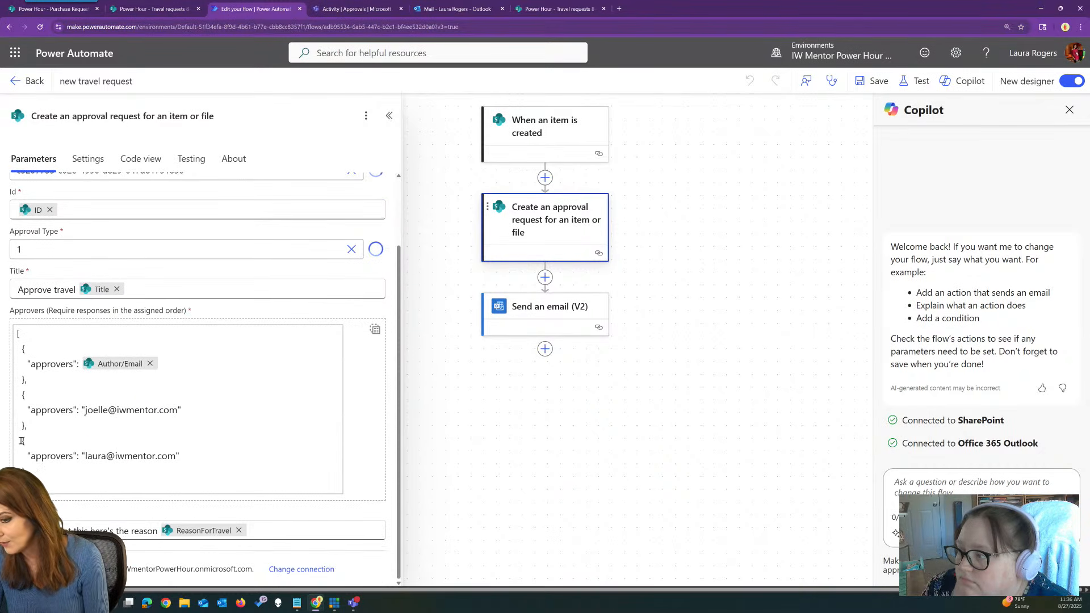
left_click_drag(22, 440, 36, 470)
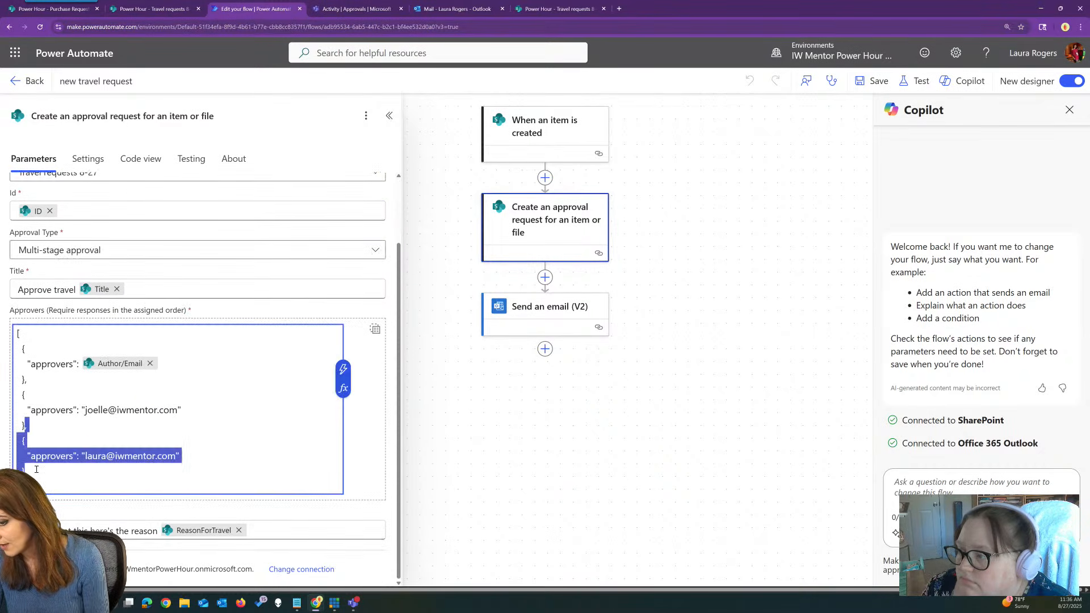
key("Delete")
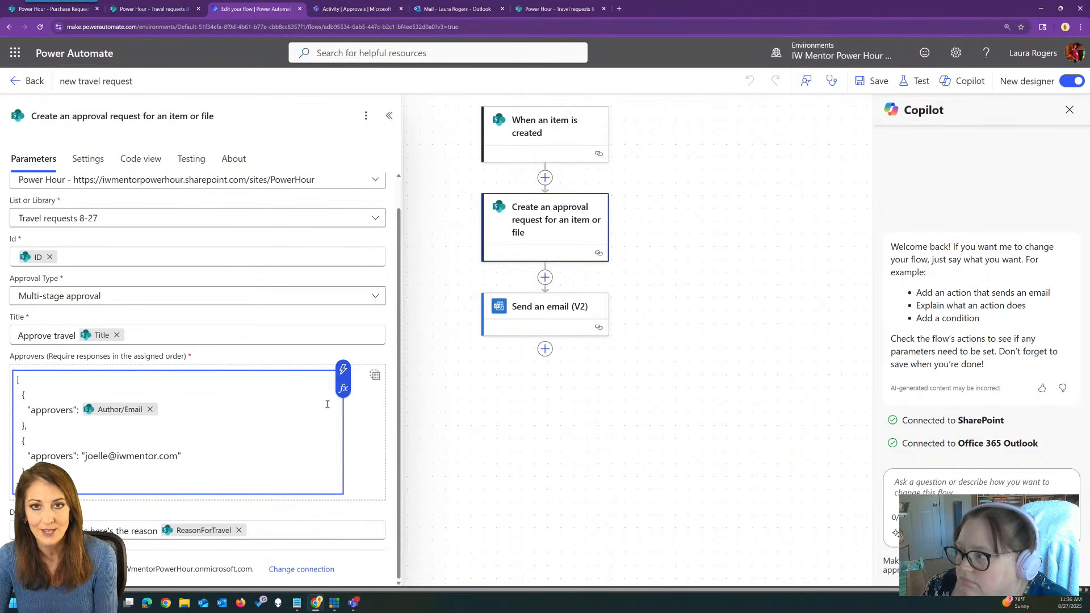
left_click(873, 81)
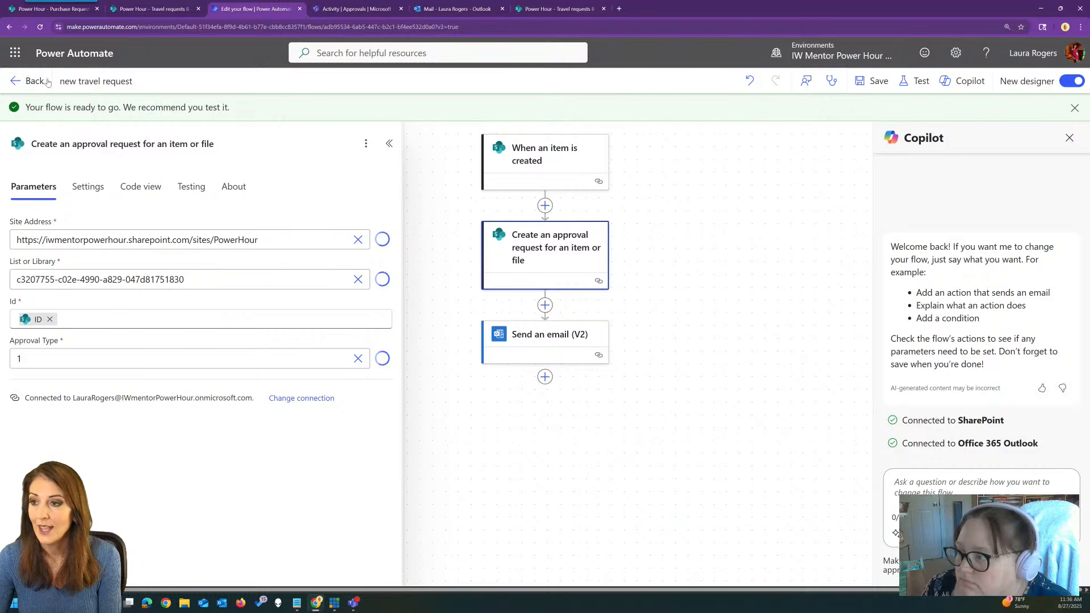
left_click(554, 7)
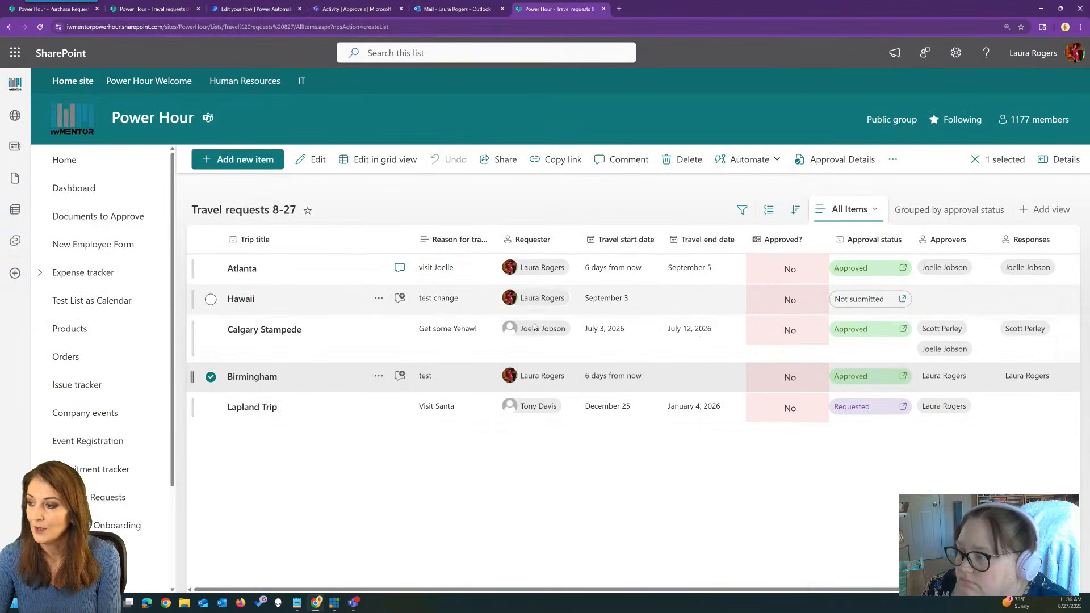
Add a 'Chicago' travel request with reason 'test' and a requester chosen from suggestions.
left_click(855, 302)
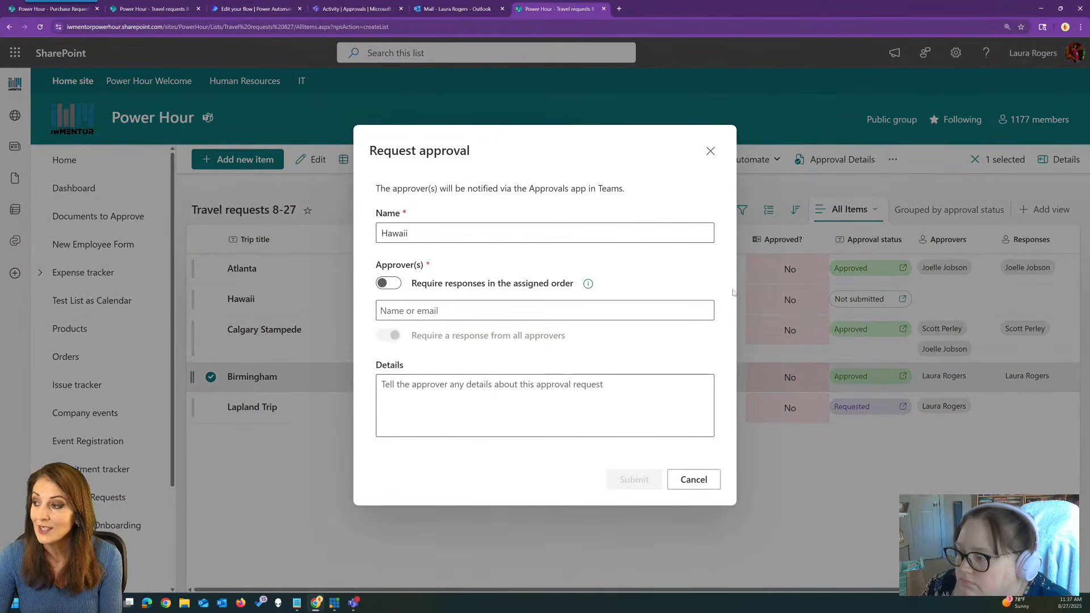
left_click(711, 153)
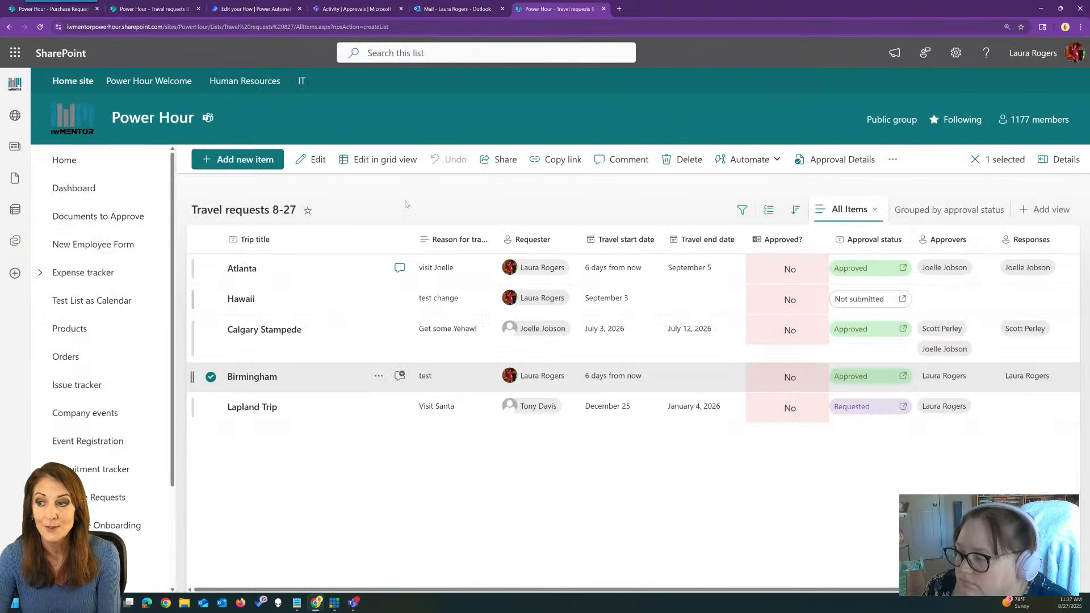
left_click(247, 163)
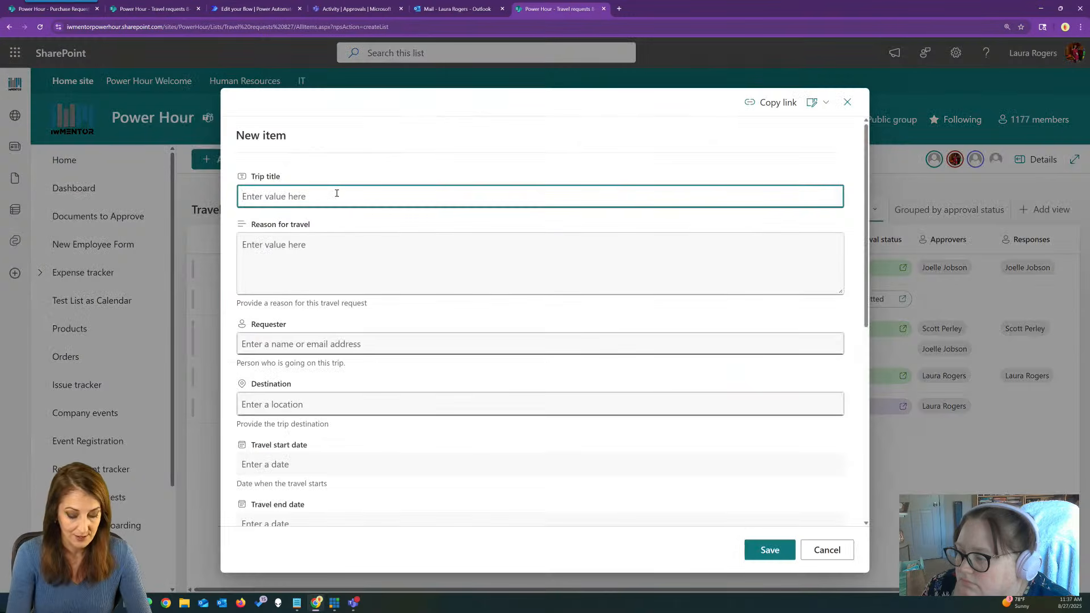
type("Ch")
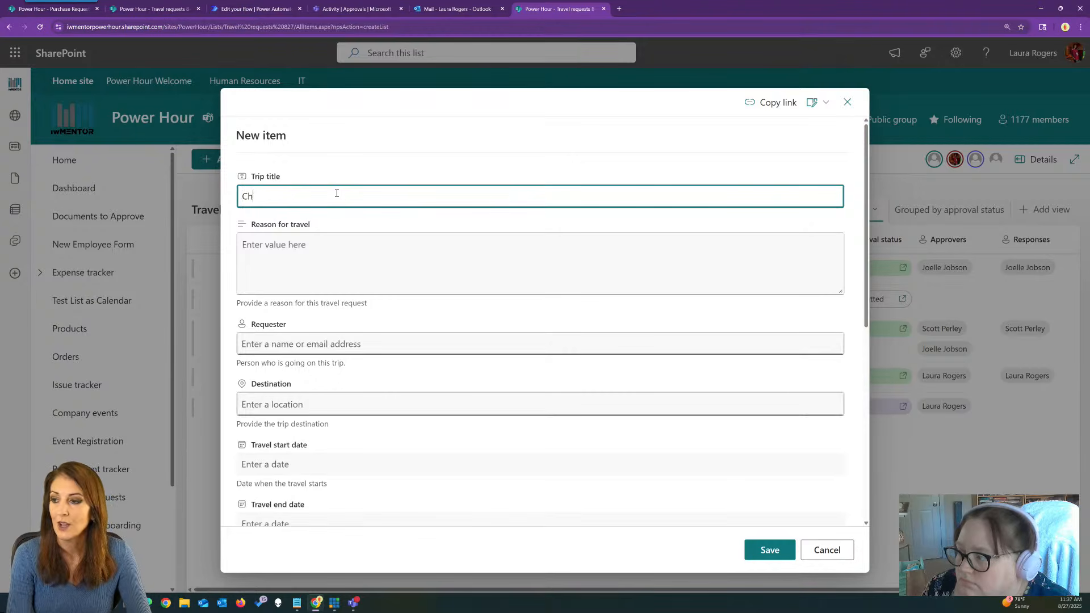
type("icago")
left_click(346, 250)
type("test")
left_click(331, 343)
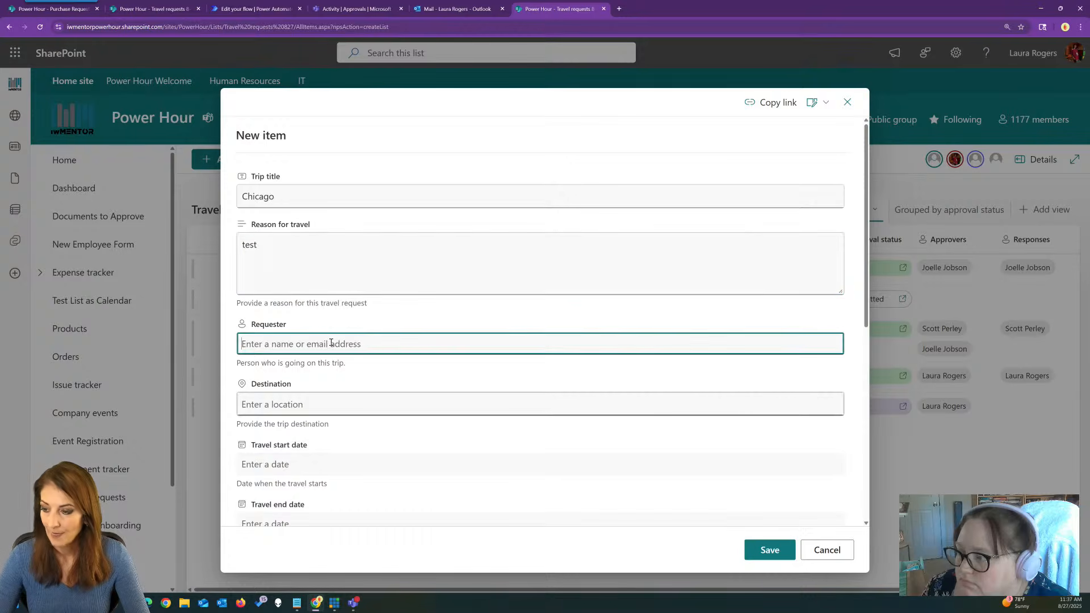
type("laura")
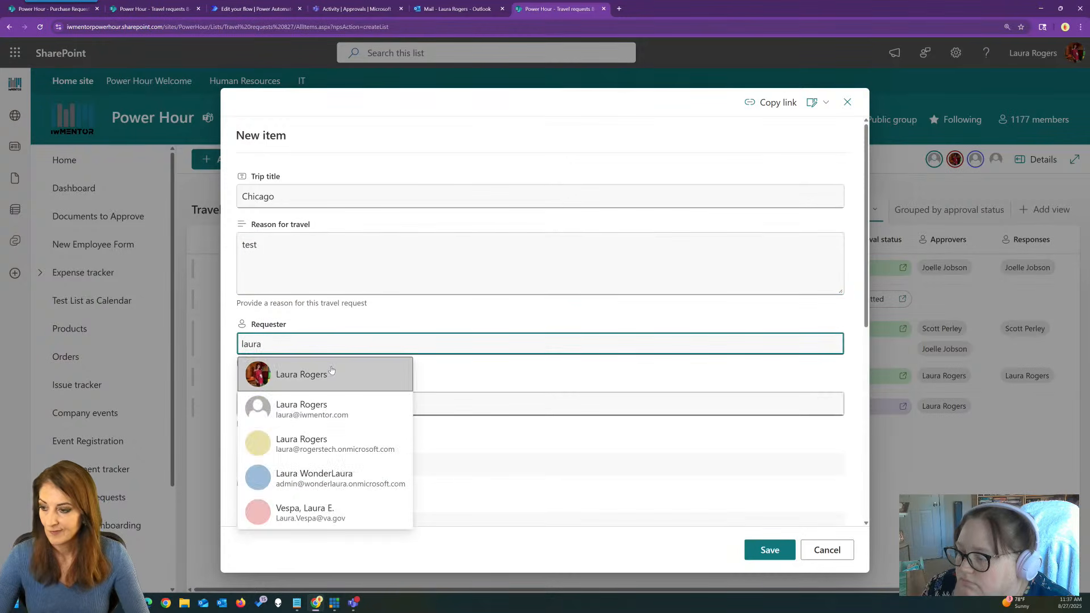
left_click(333, 372)
scroll(591, 472, "down", 5)
left_click(769, 550)
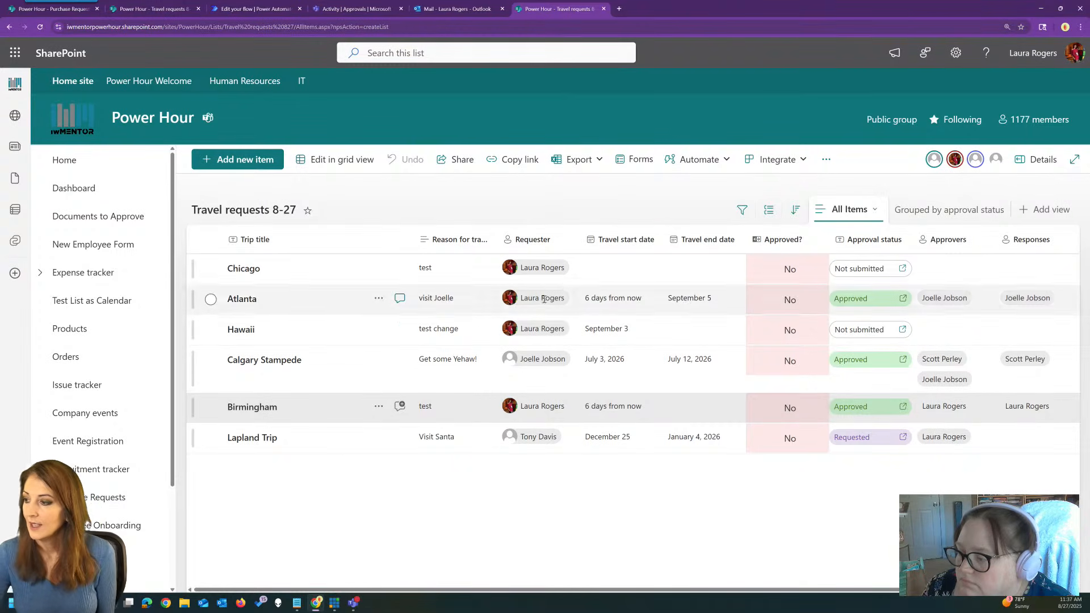
Inspect the Travel start date column's settings and more options without changing anything.
left_click(609, 267)
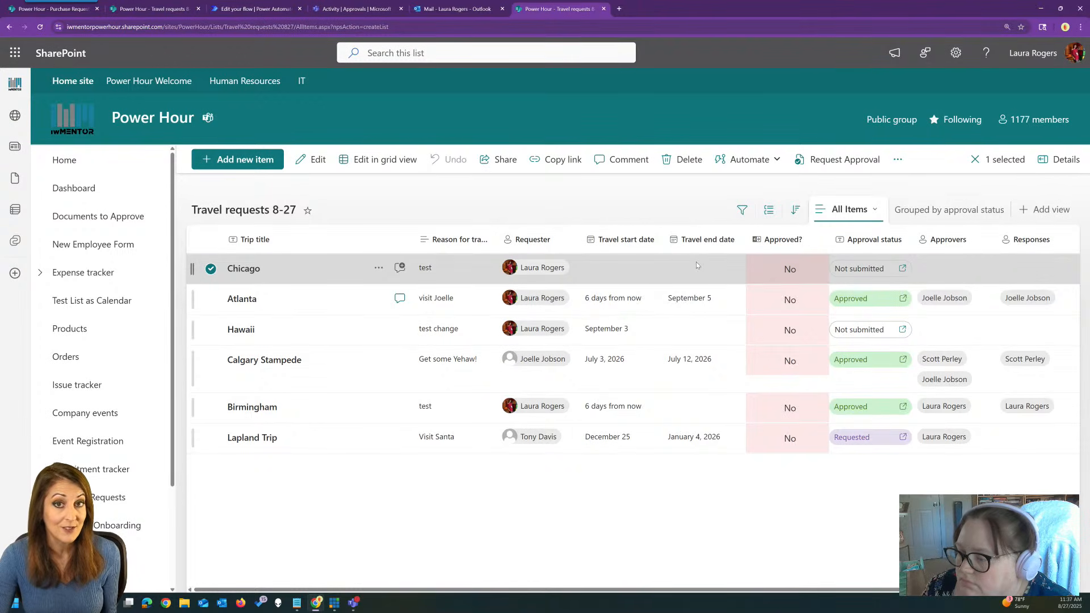
left_click(647, 238)
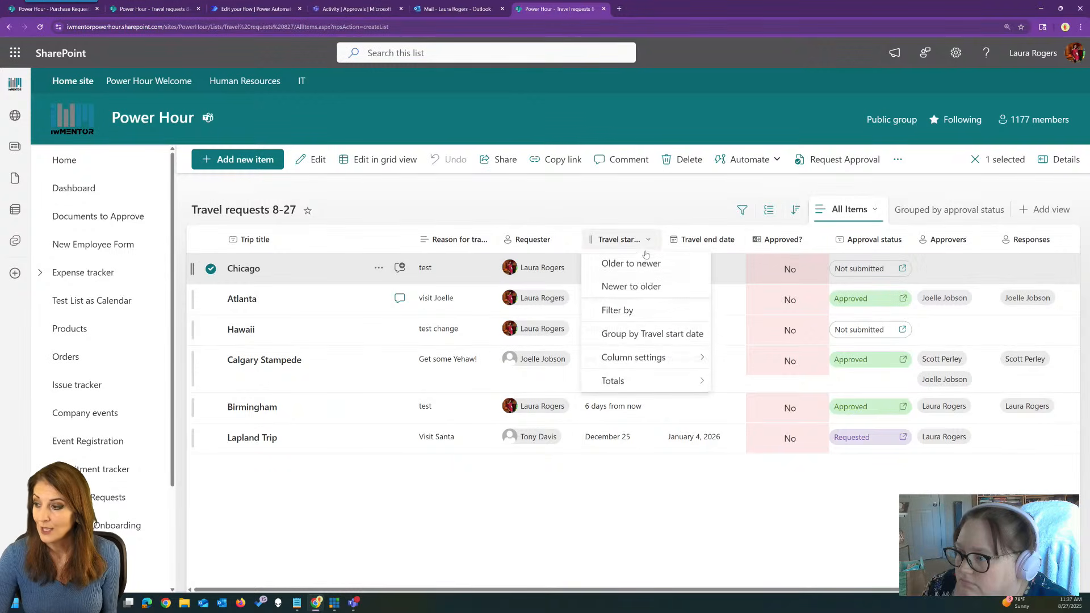
mouse_move(633, 356)
left_click(727, 356)
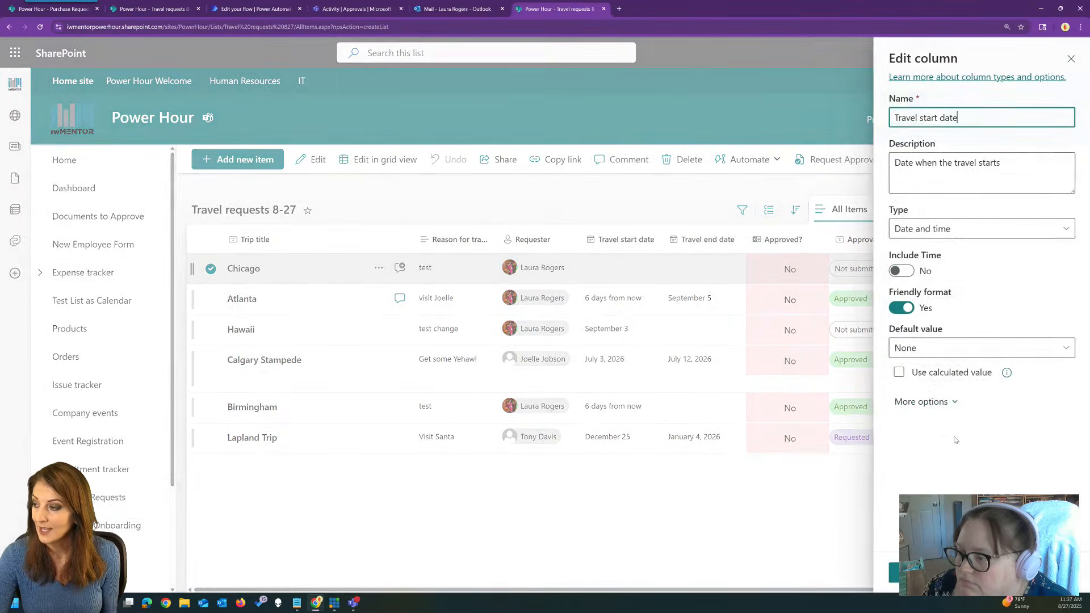
left_click(925, 402)
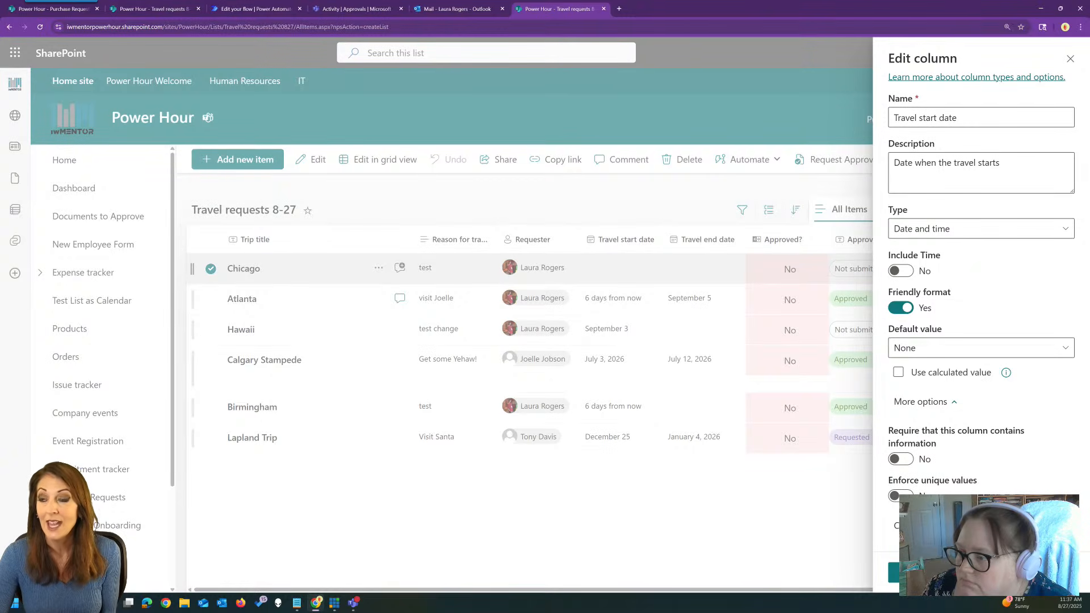
left_click(972, 572)
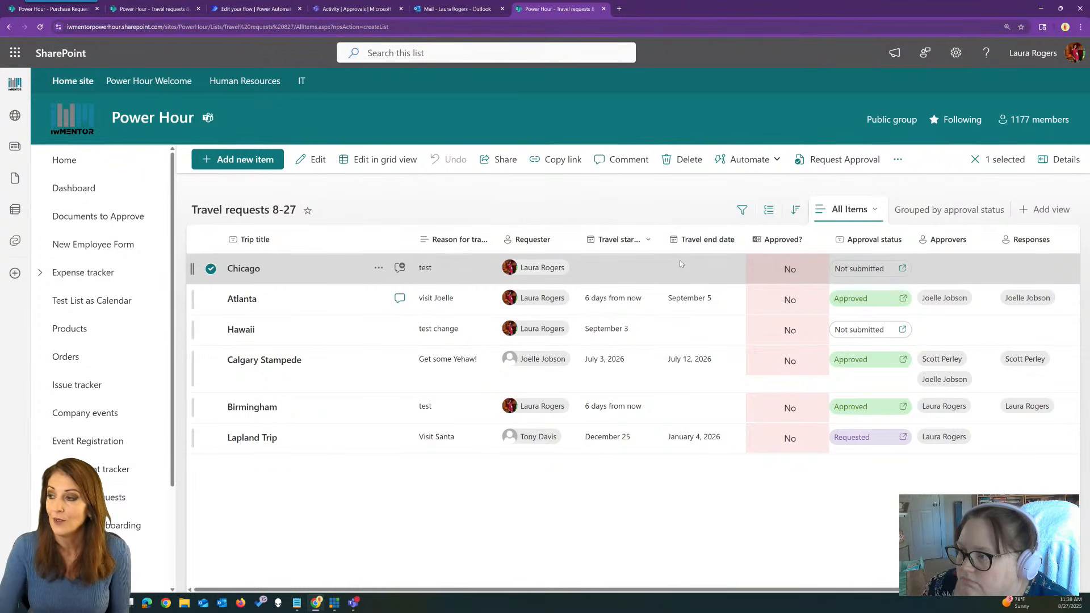
Reload the Travel requests 8-27 list page.
left_click(277, 28)
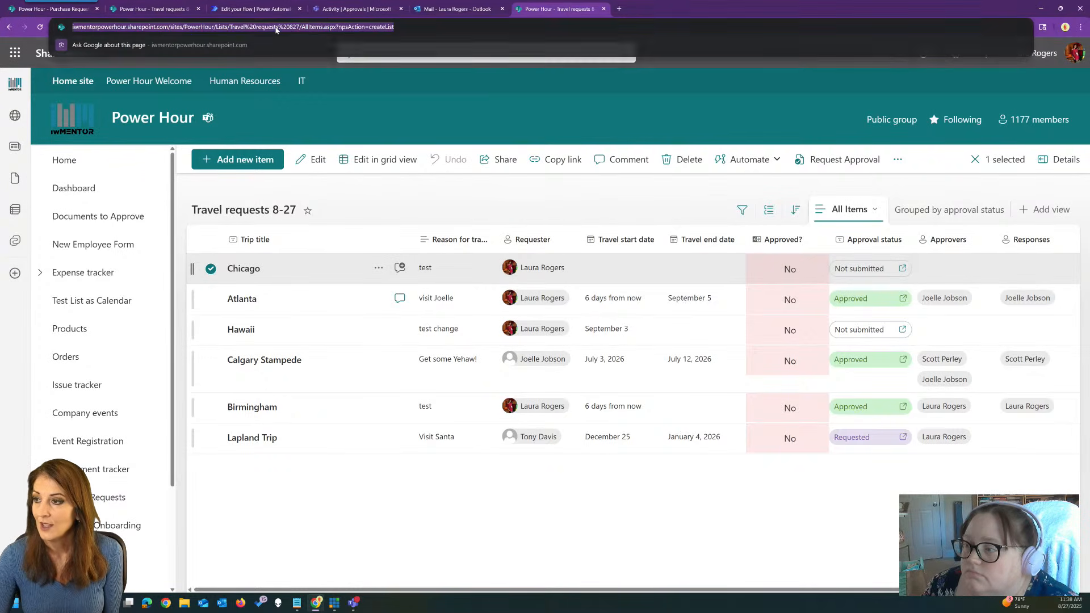
left_click(311, 194)
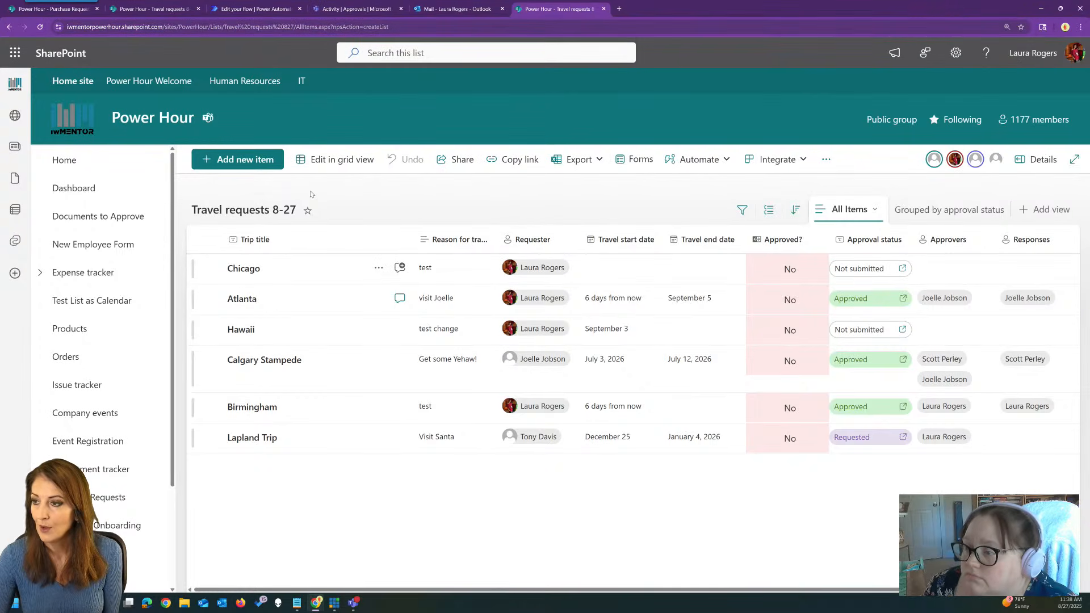
left_click(39, 27)
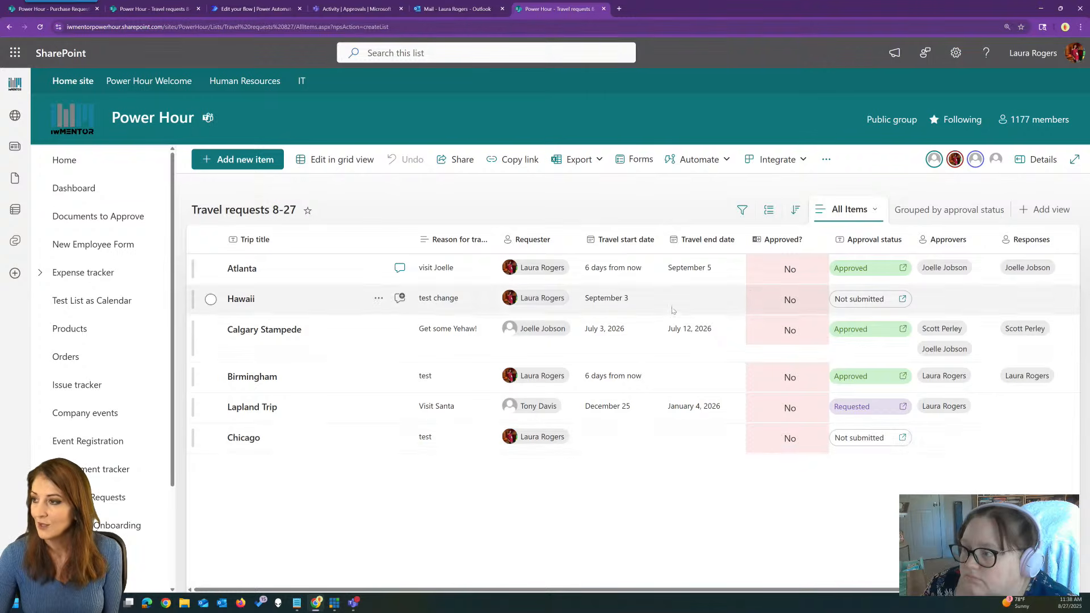
Add a Title column to the 'new travel request' flow's run history.
left_click(249, 5)
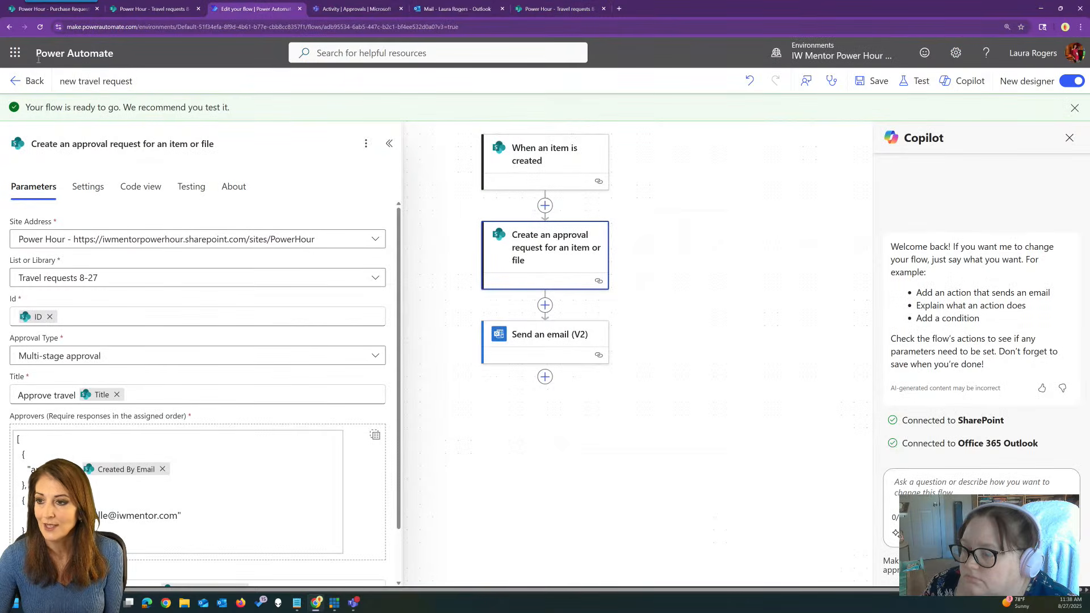
left_click(26, 81)
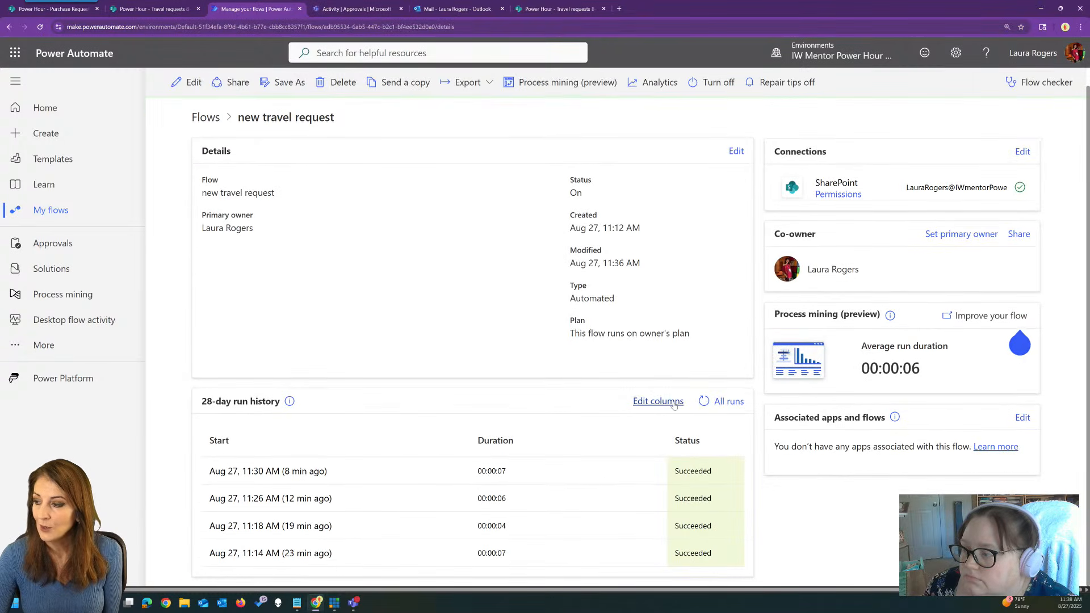
left_click(681, 402)
left_click(891, 245)
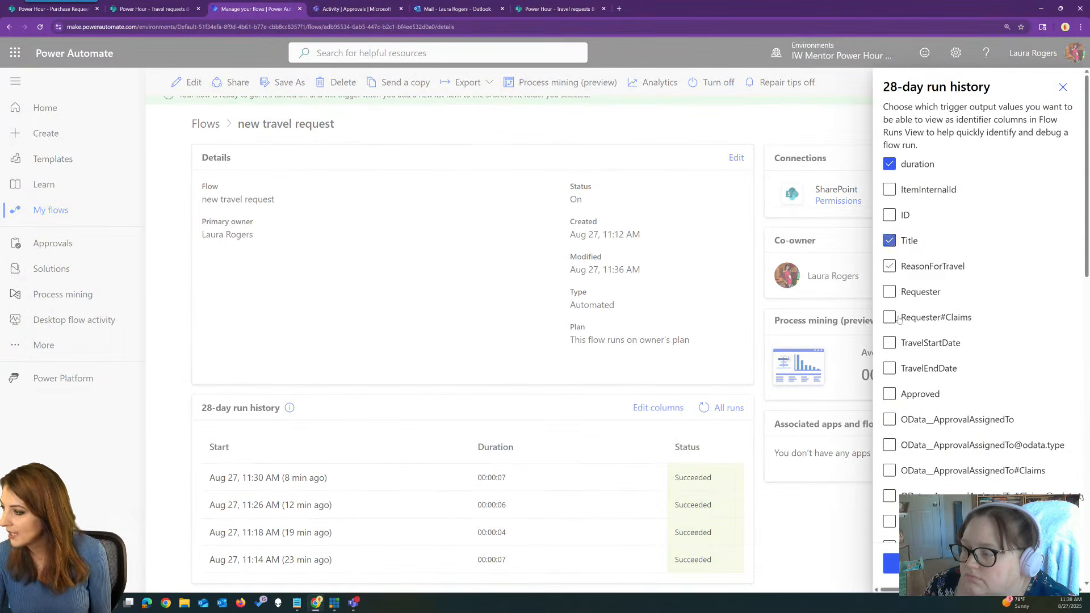
left_click(891, 564)
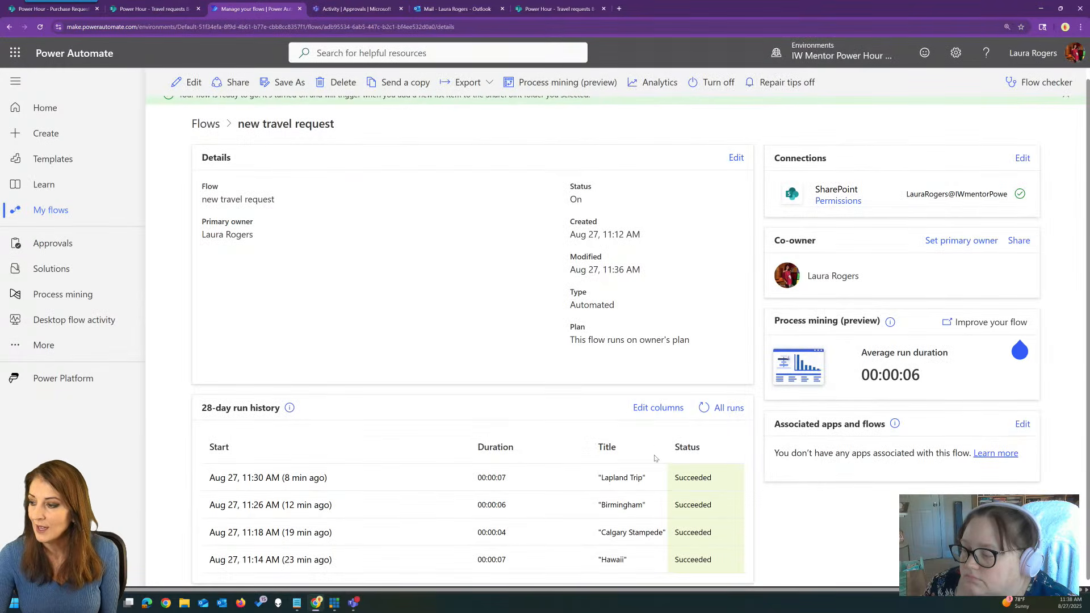
left_click_drag(688, 445, 696, 444)
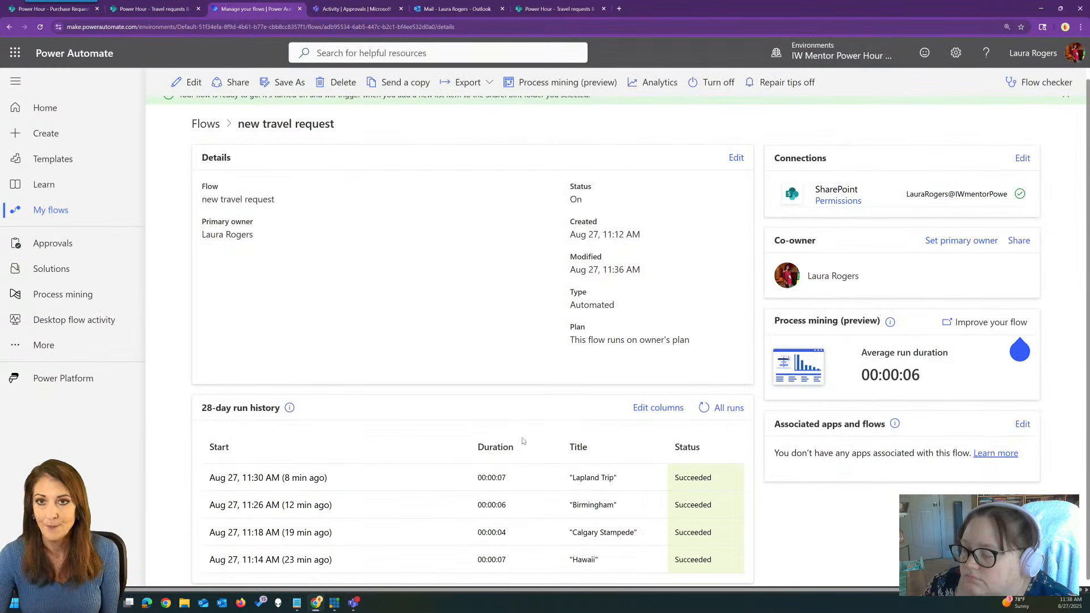
scroll(545, 454, "down", 1)
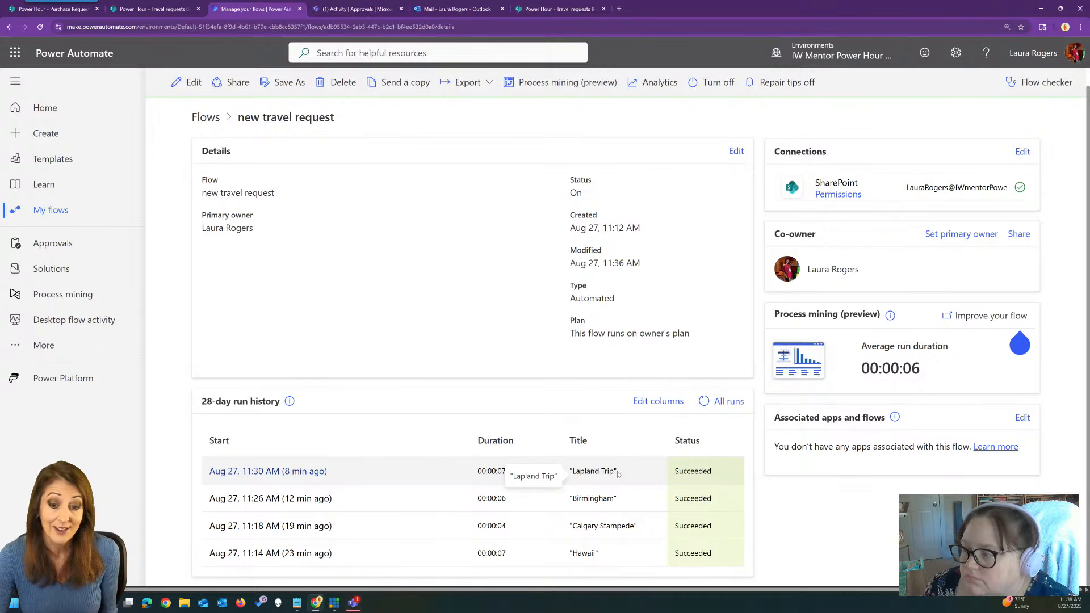
Refresh the run history to show the newest 'Chicago' run with its Title.
left_click(704, 402)
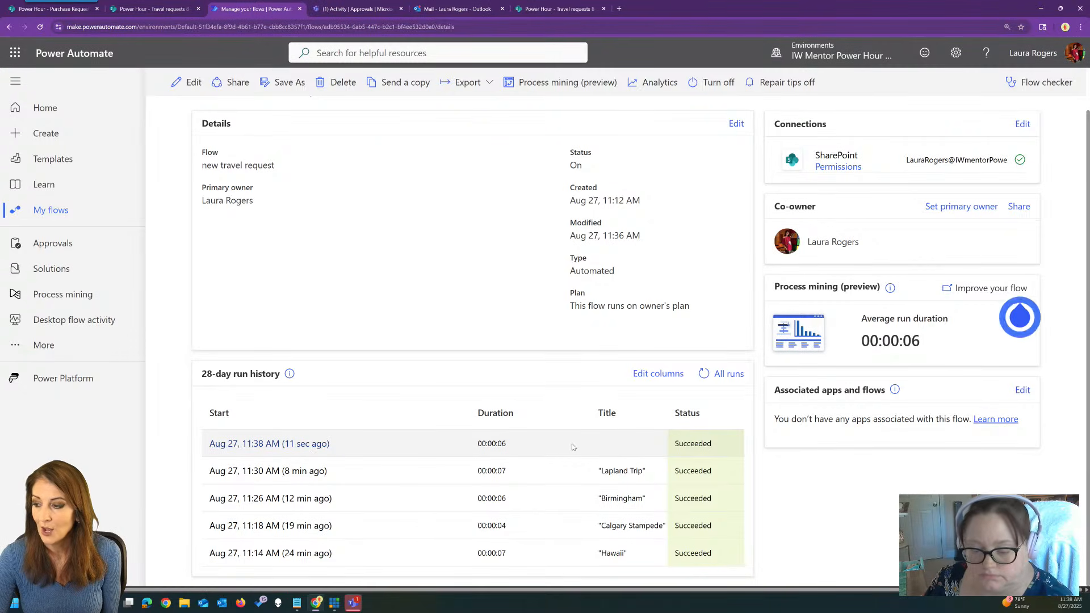
left_click(702, 376)
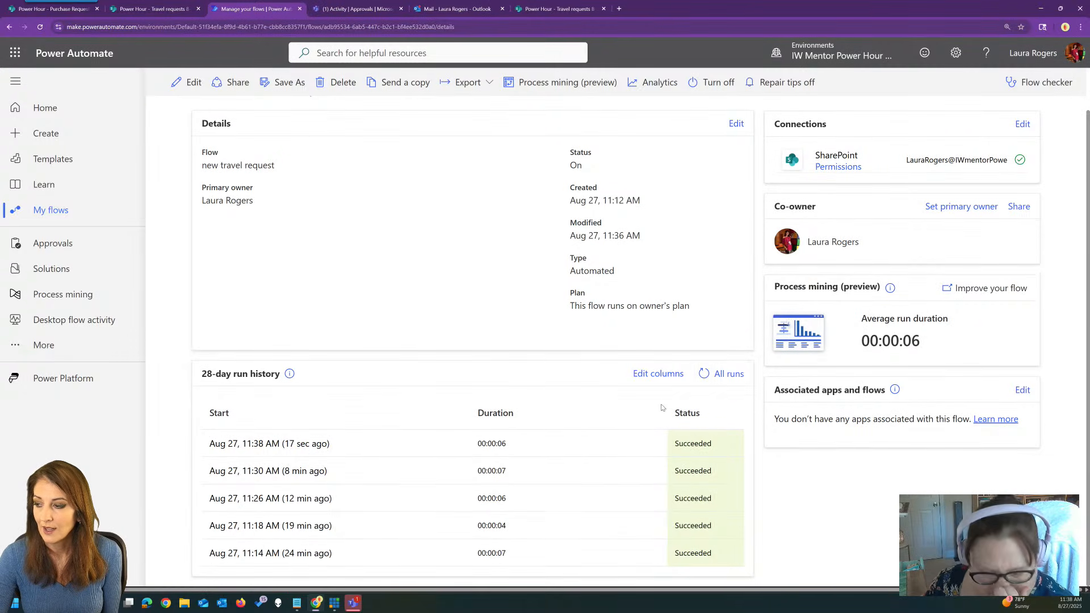
left_click(658, 374)
left_click(889, 241)
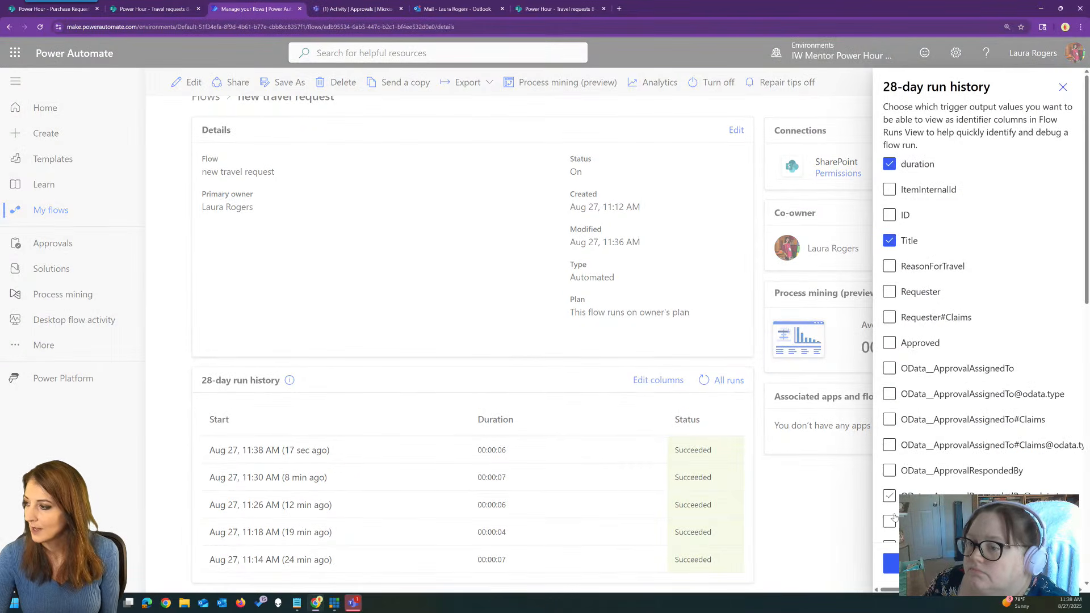
left_click(891, 564)
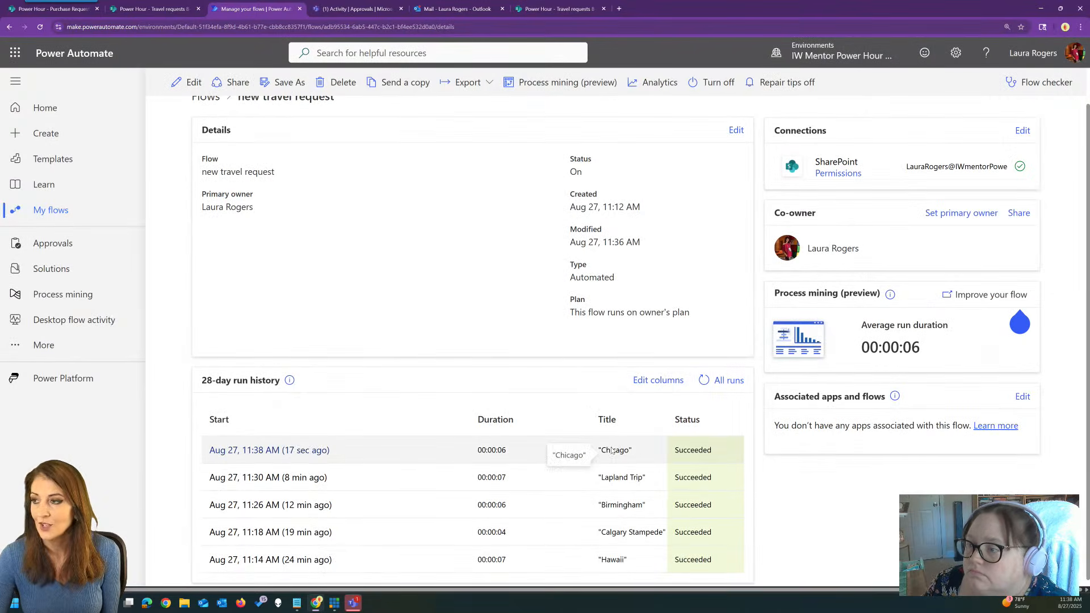
left_click(340, 6)
Approve the 'Approve travel Chicago' request in Teams, then return to the Travel requests list.
left_click(135, 145)
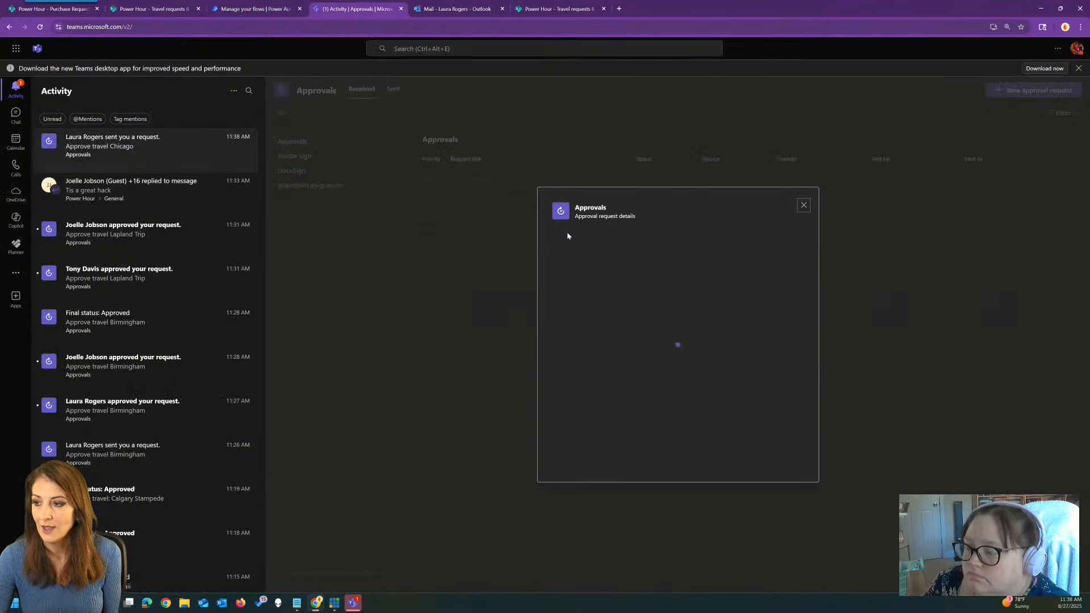
left_click(781, 457)
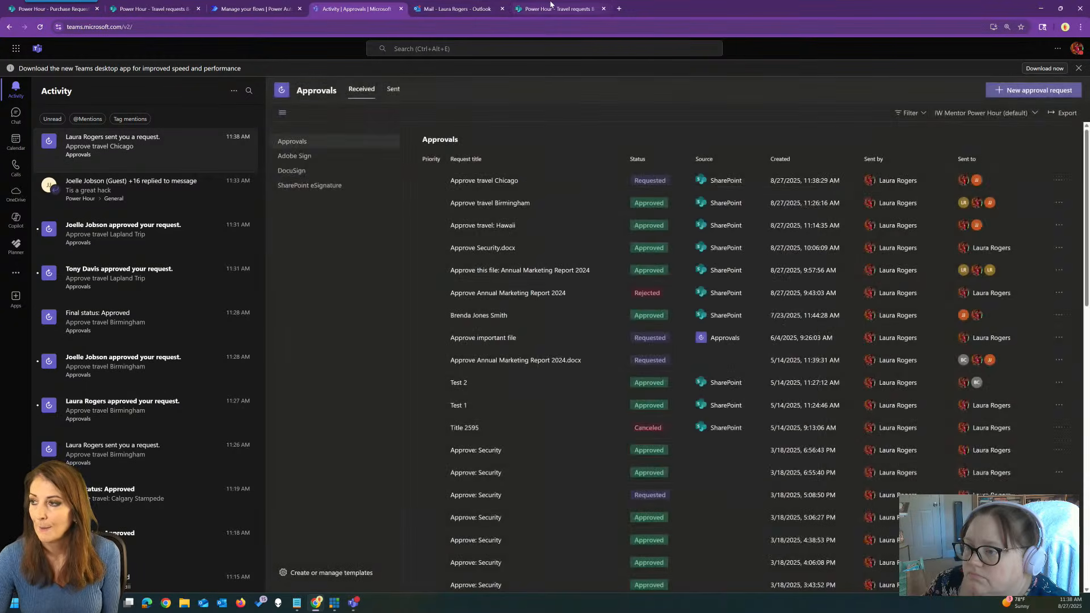
left_click(550, 8)
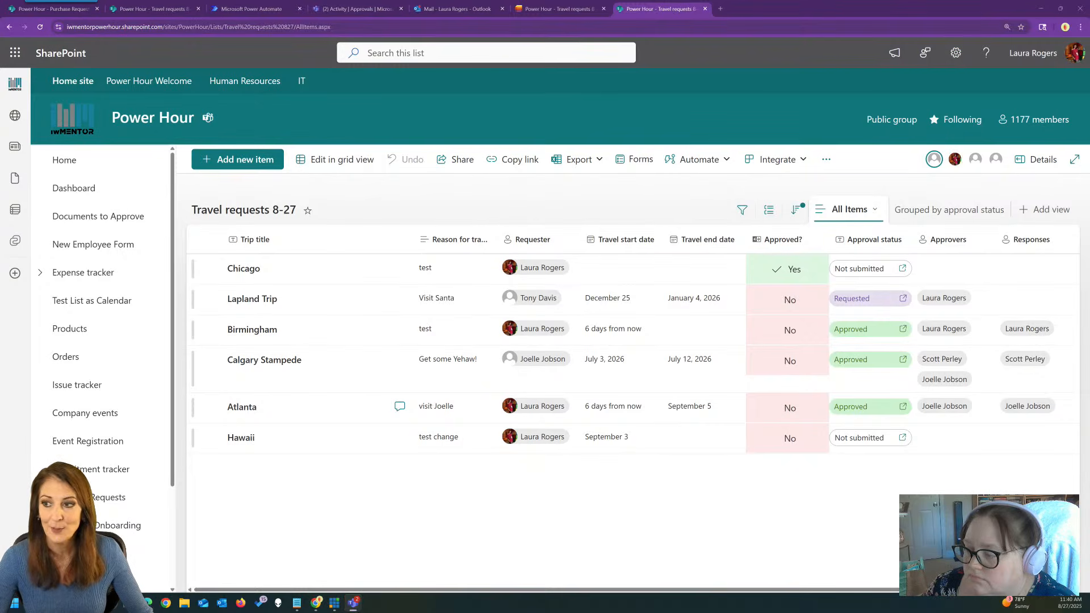
Open Documents to Approve from the SharePoint site's left navigation.
left_click(97, 216)
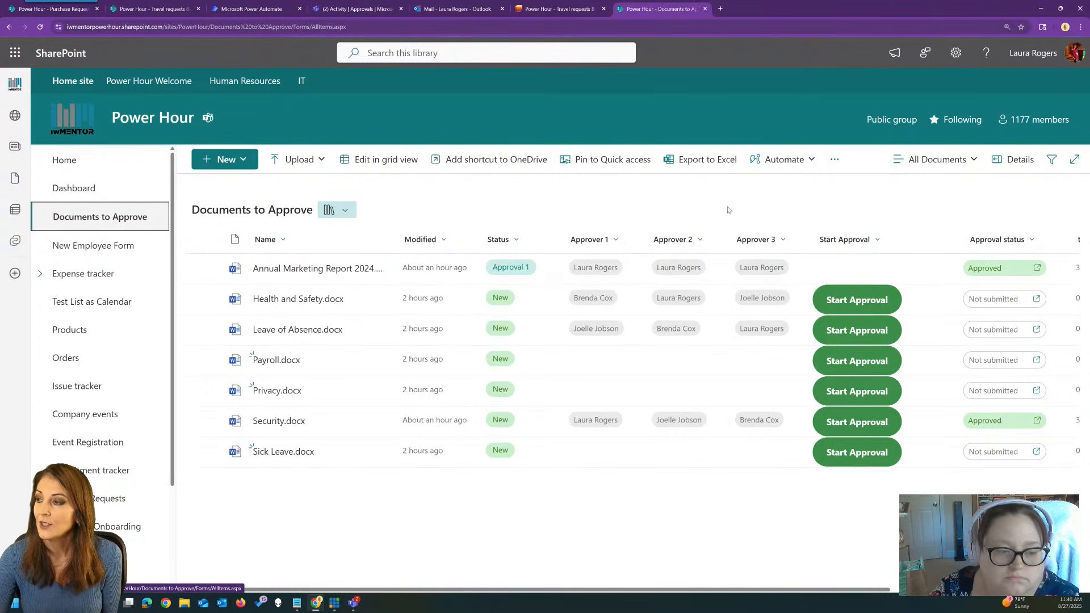
Open the Start Approval column's settings and view its additional settings.
left_click(857, 239)
mouse_move(856, 360)
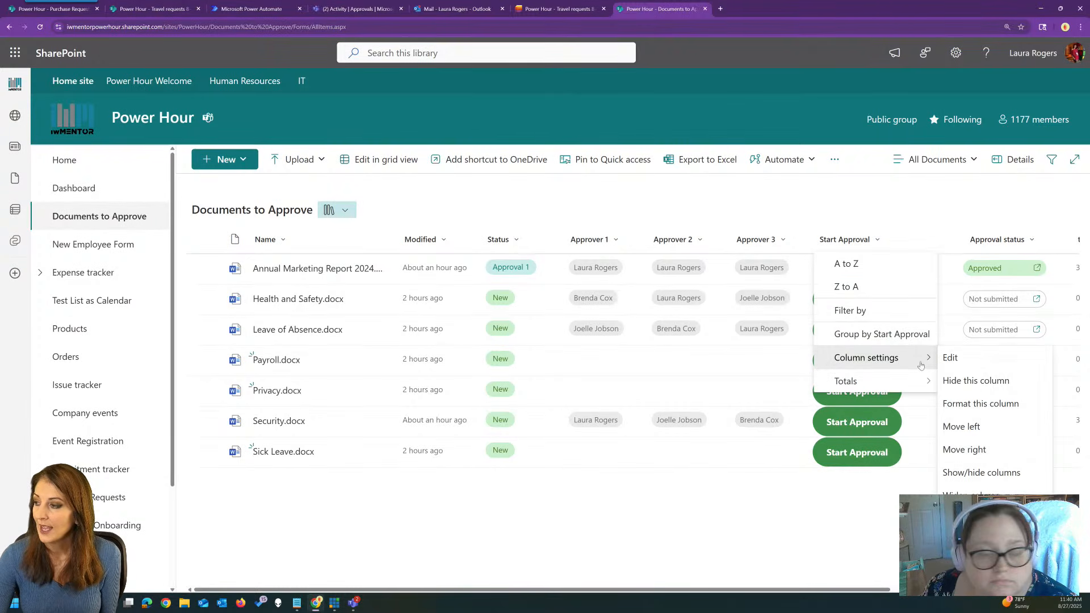
left_click(951, 358)
left_click(925, 329)
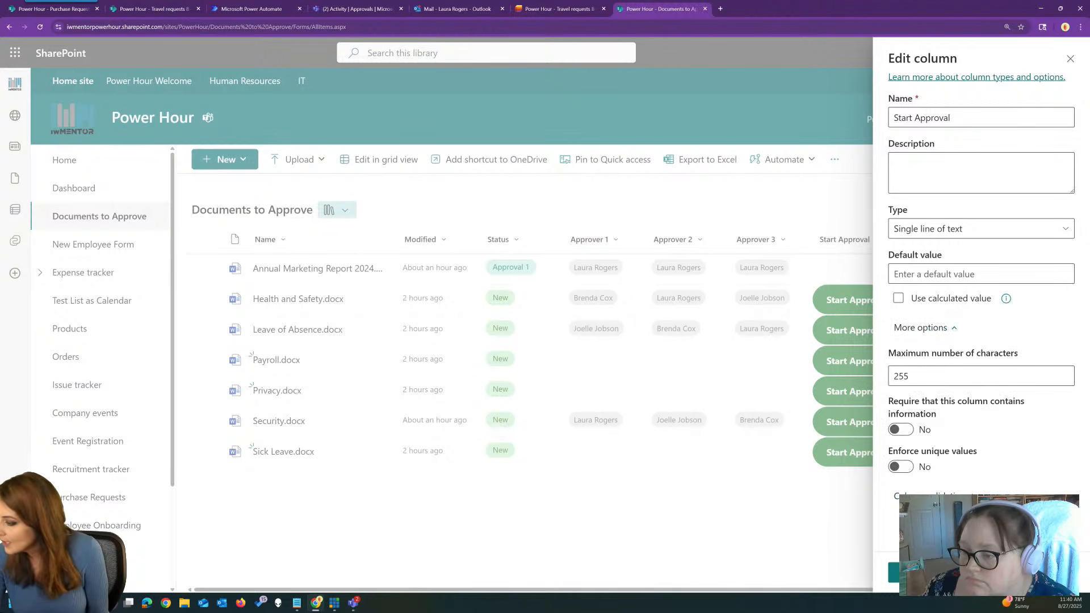
key("Escape")
Review the Start Approval column's button JSON formatting, then open My flows in Power Automate.
left_click(852, 239)
mouse_move(874, 363)
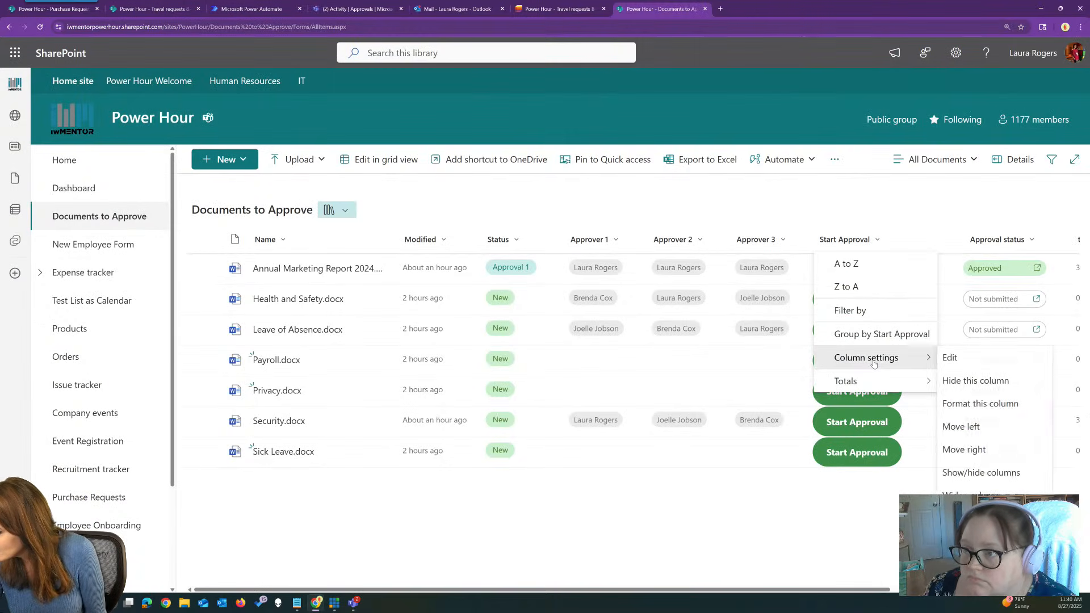
left_click(976, 404)
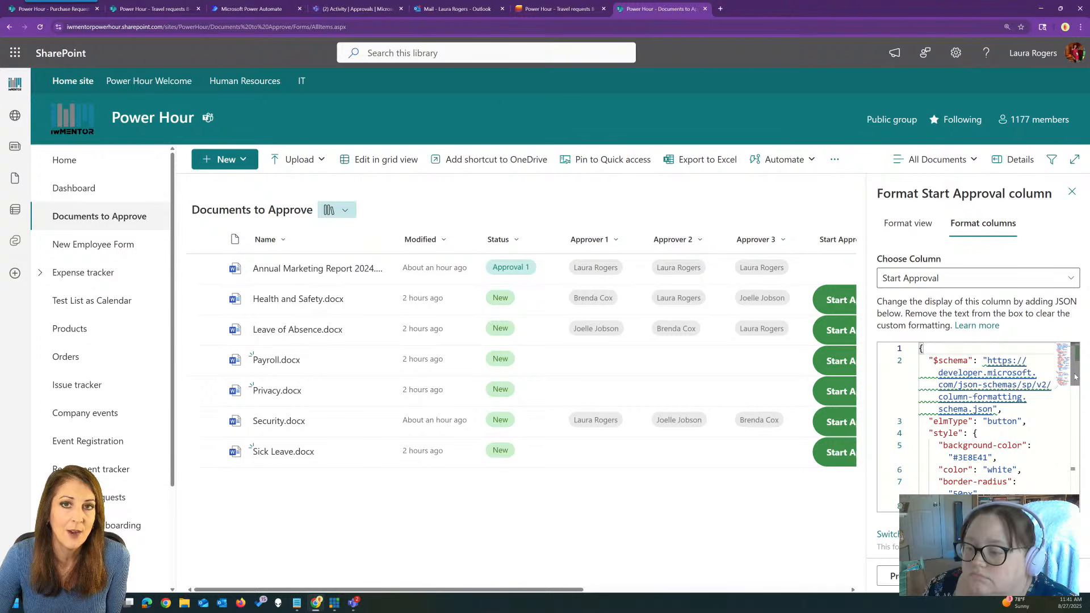
left_click_drag(1075, 377, 1077, 478)
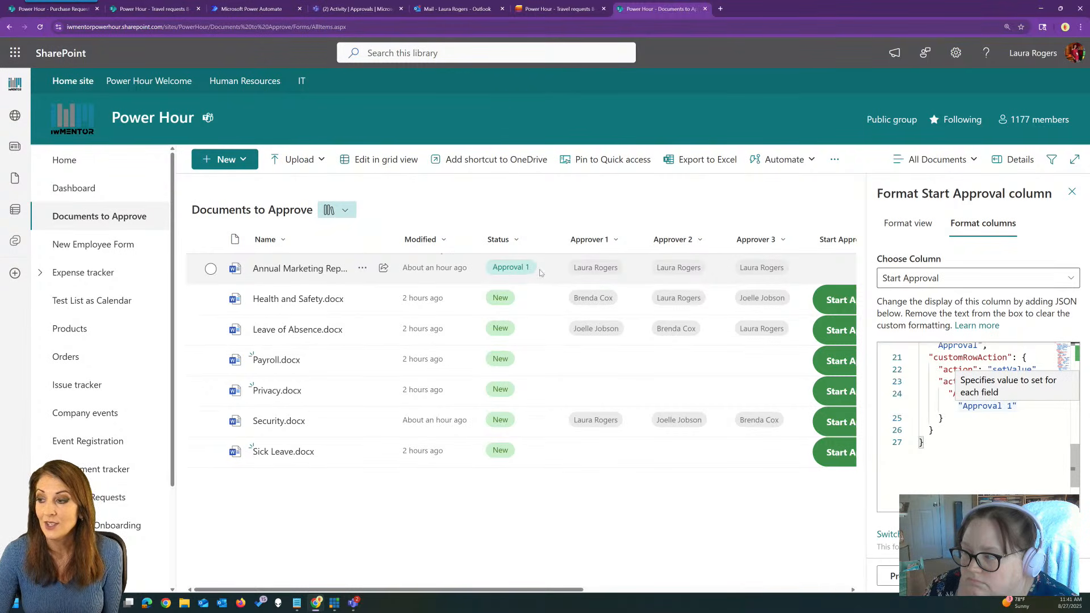
left_click(1072, 191)
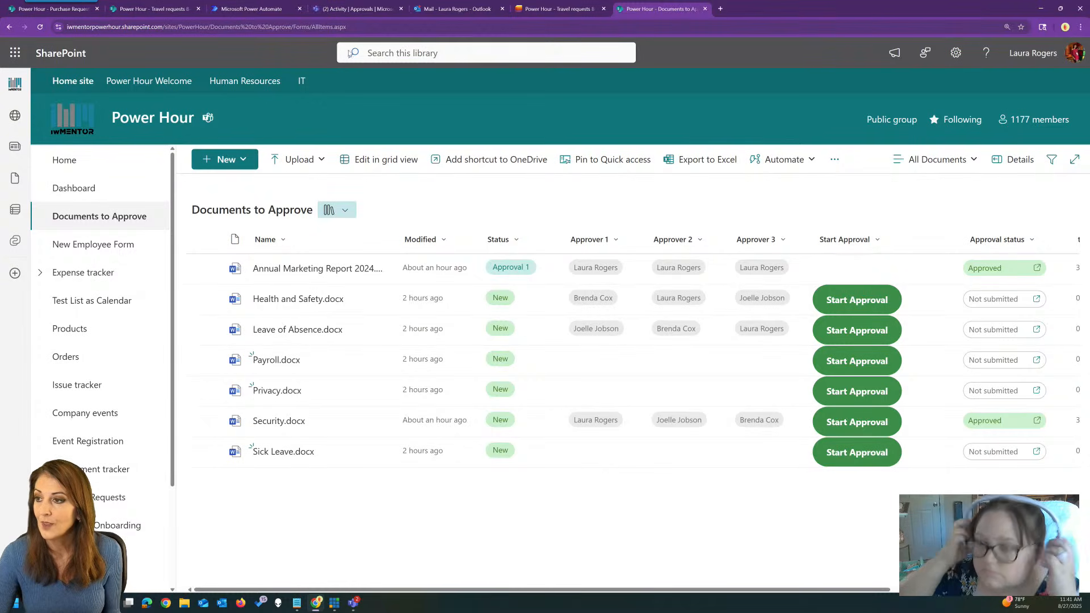
left_click(258, 4)
left_click(206, 116)
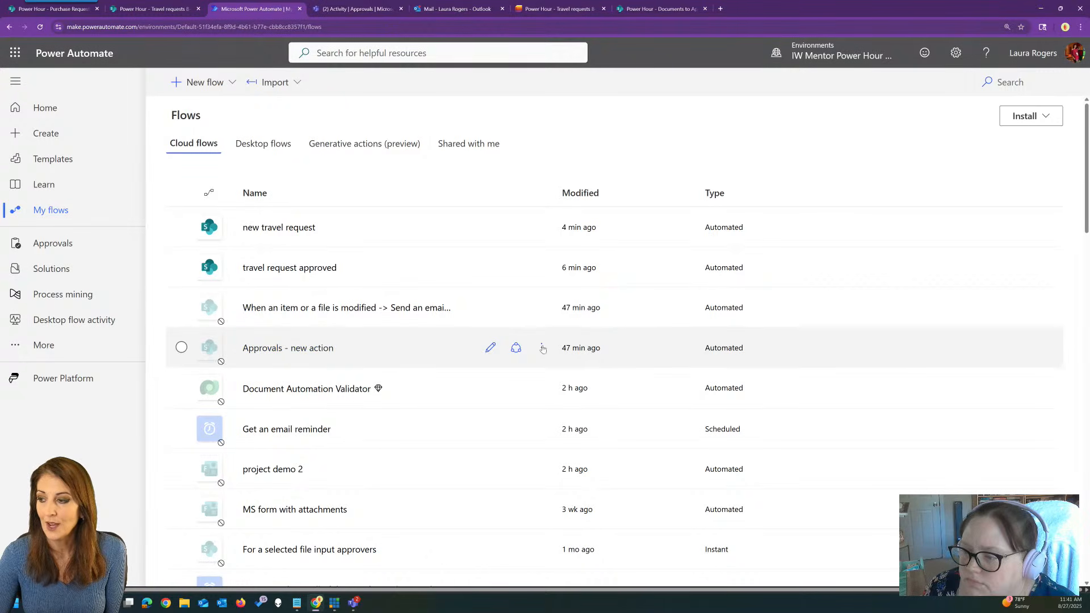
Open the 'Approvals - new action' flow in the designer.
left_click(540, 347)
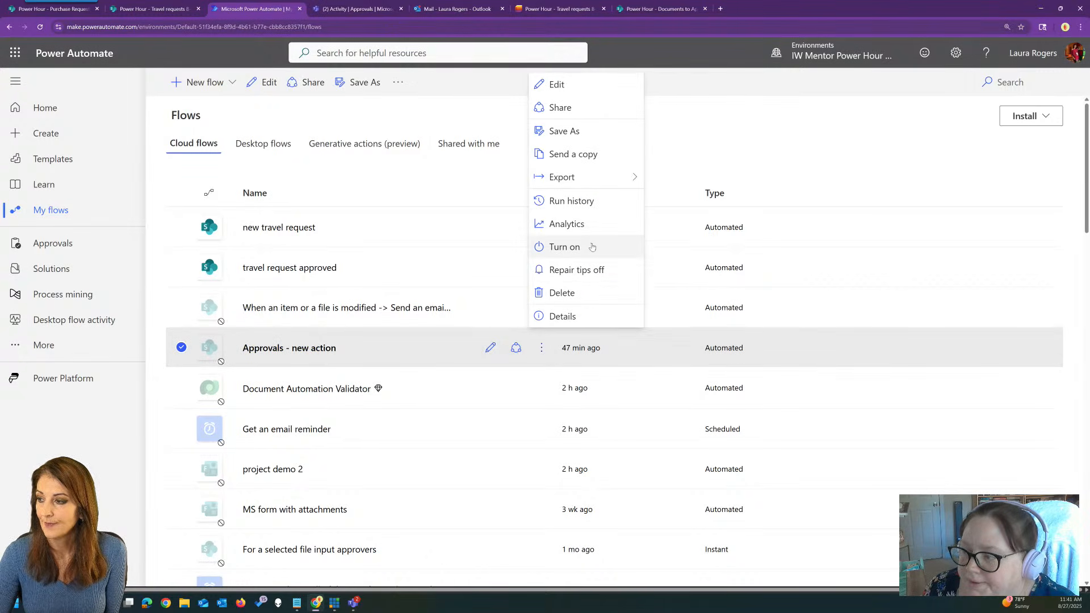
left_click(592, 247)
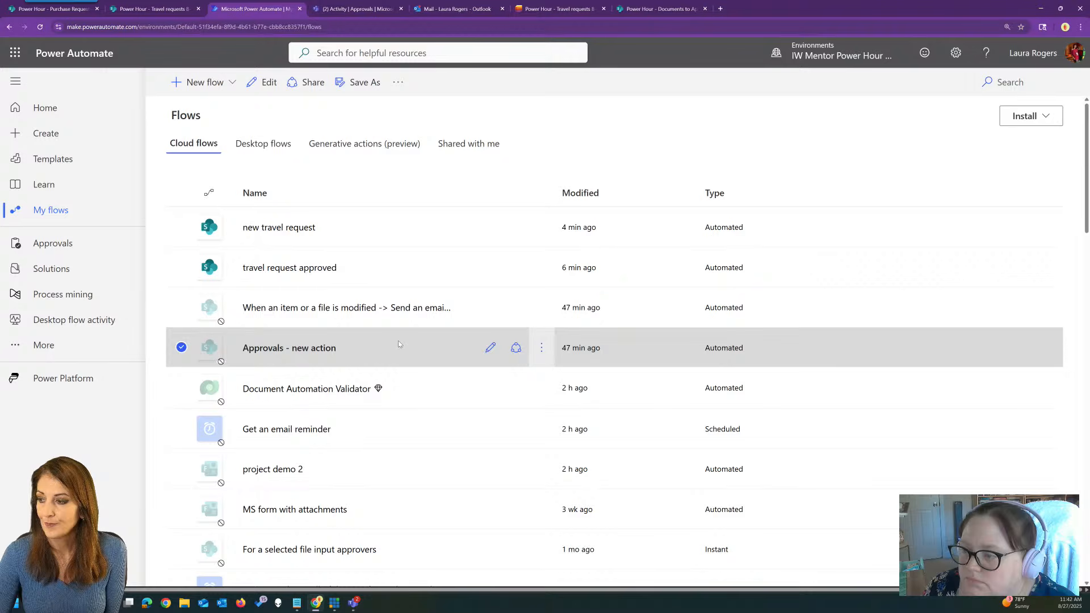
left_click(490, 348)
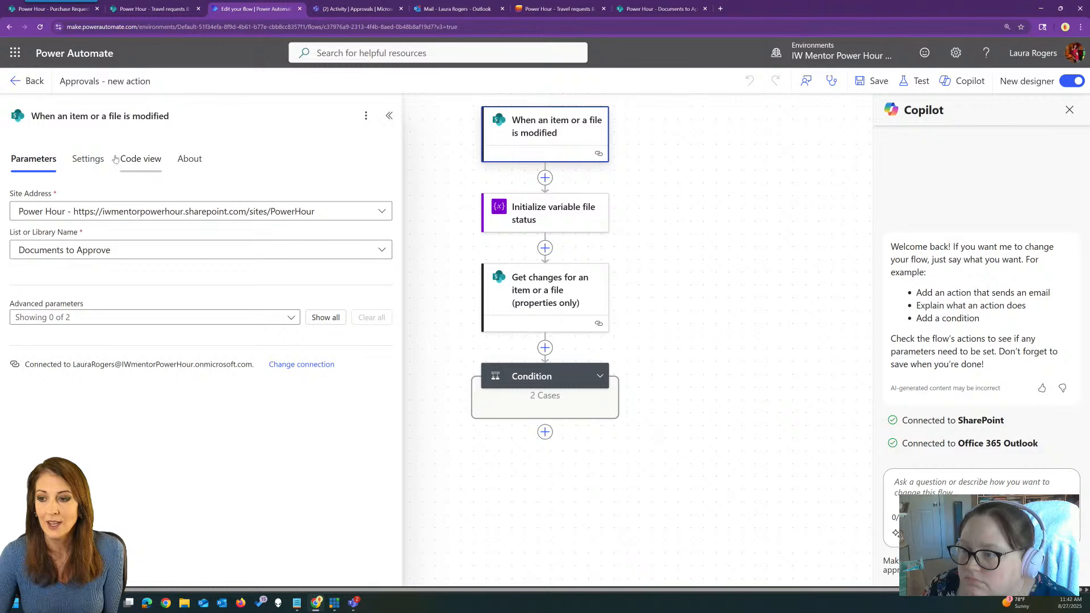
Inspect the trigger condition requiring ApprovalStatus 'Approval 1', then open the Get changes step.
left_click(90, 161)
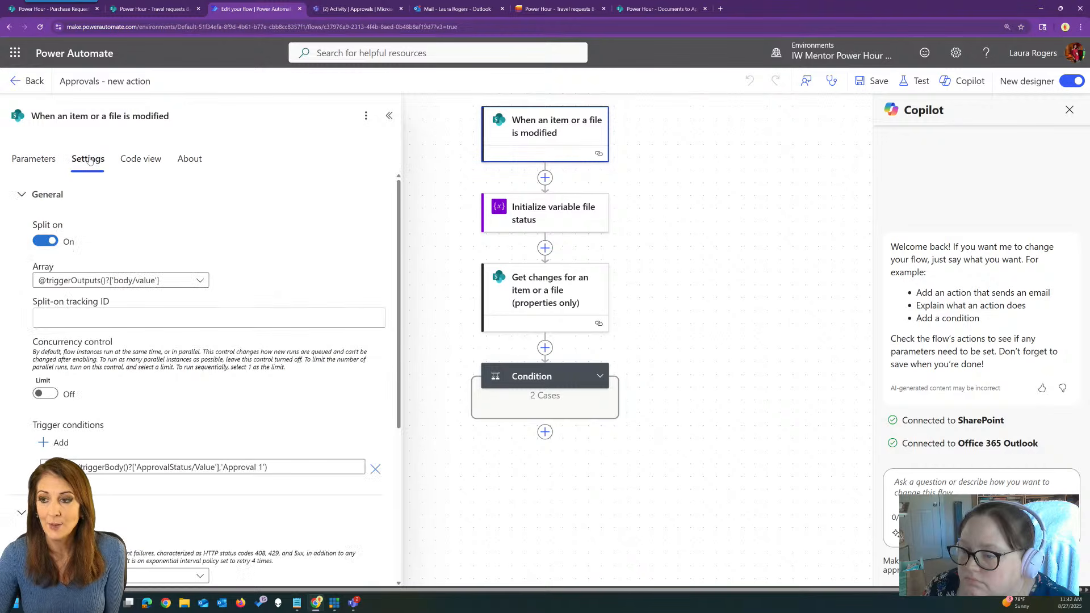
scroll(202, 321, "down", 4)
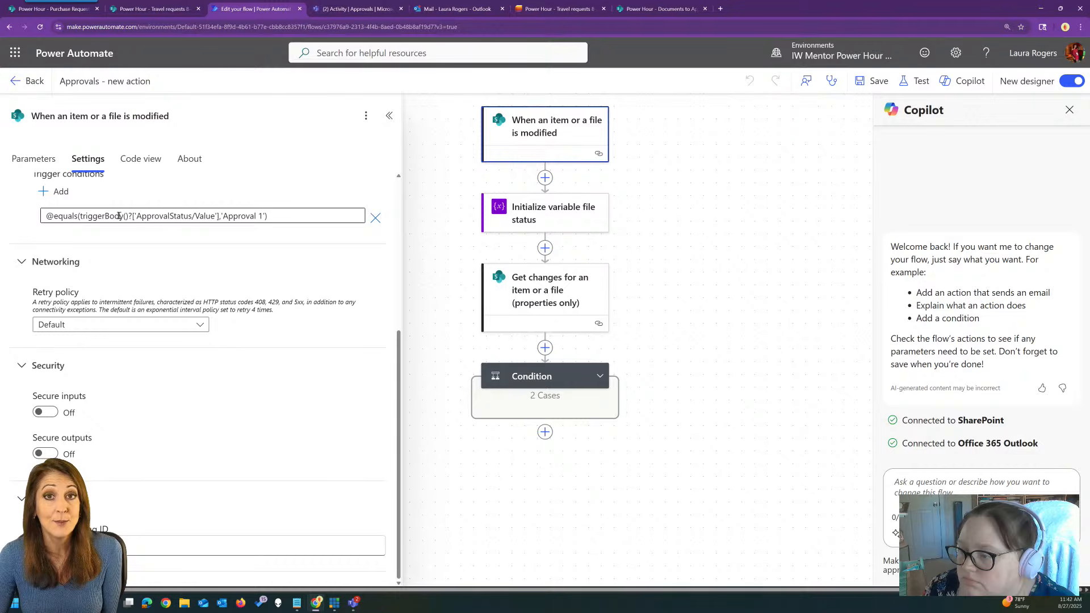
left_click_drag(225, 217, 263, 216)
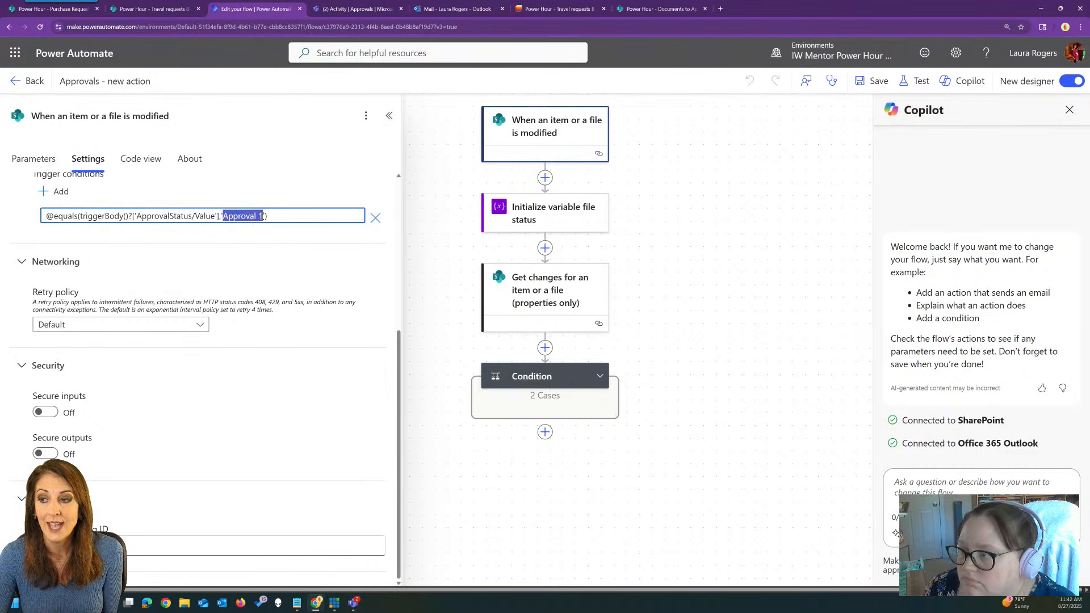
left_click(272, 216)
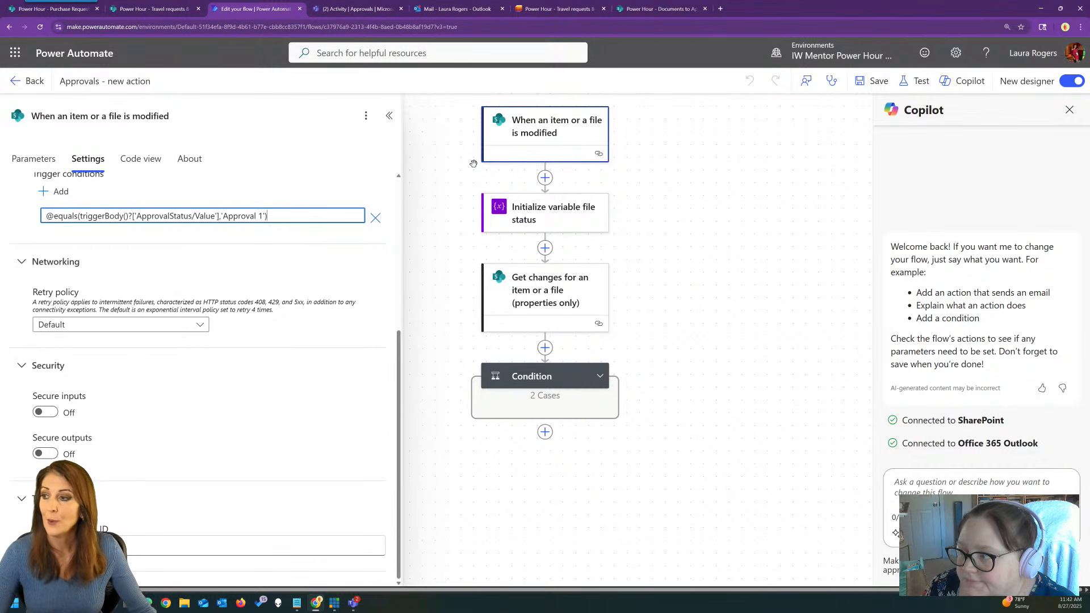
left_click(546, 309)
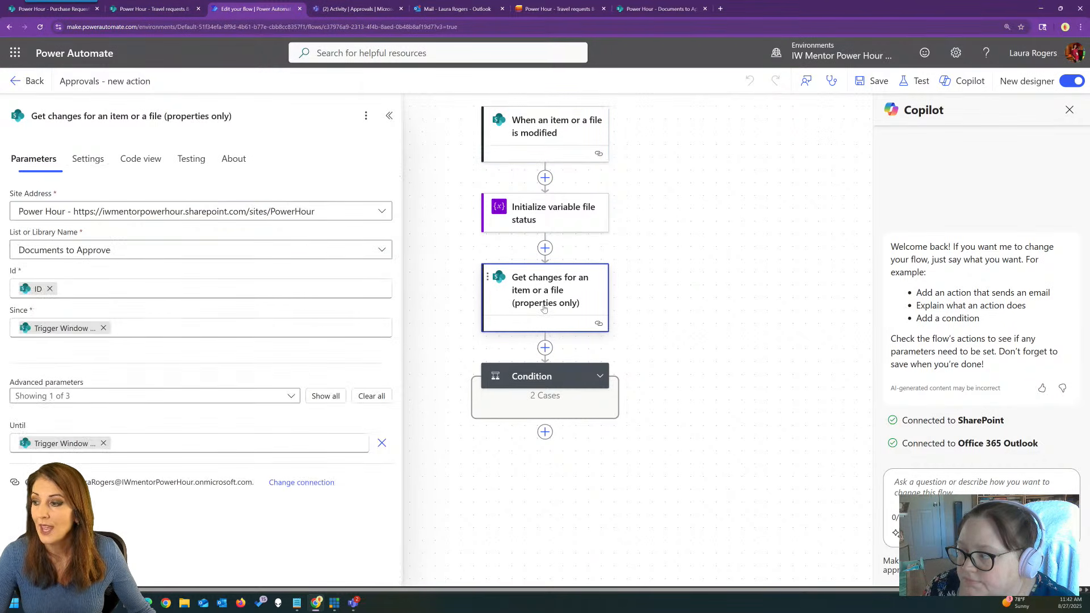
Expand the Condition and review the Send an email (V2) and first approval steps.
left_click(596, 379)
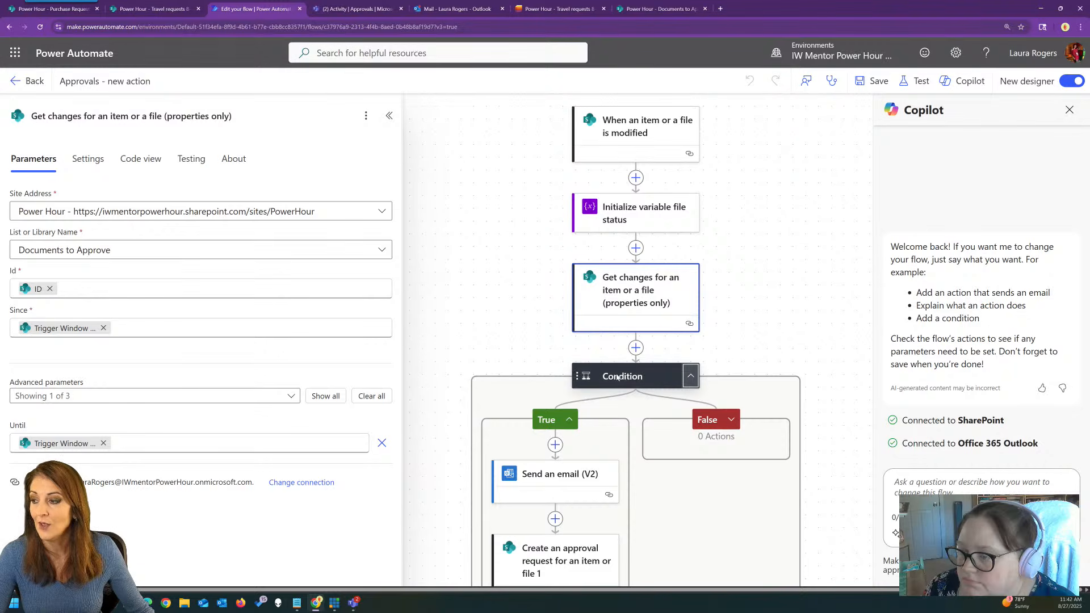
left_click(609, 376)
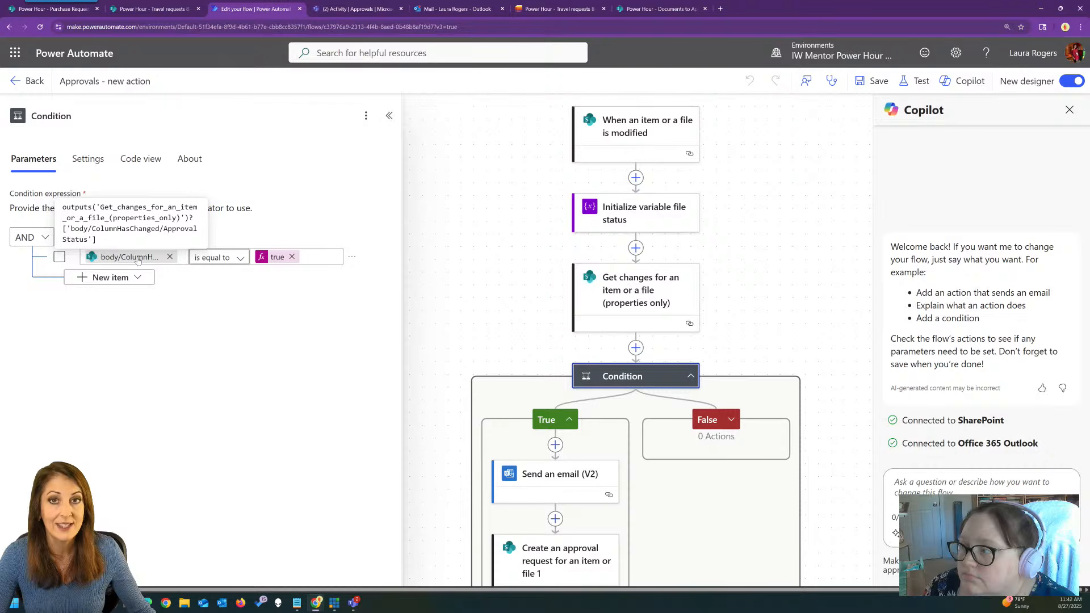
left_click_drag(521, 335, 482, 152)
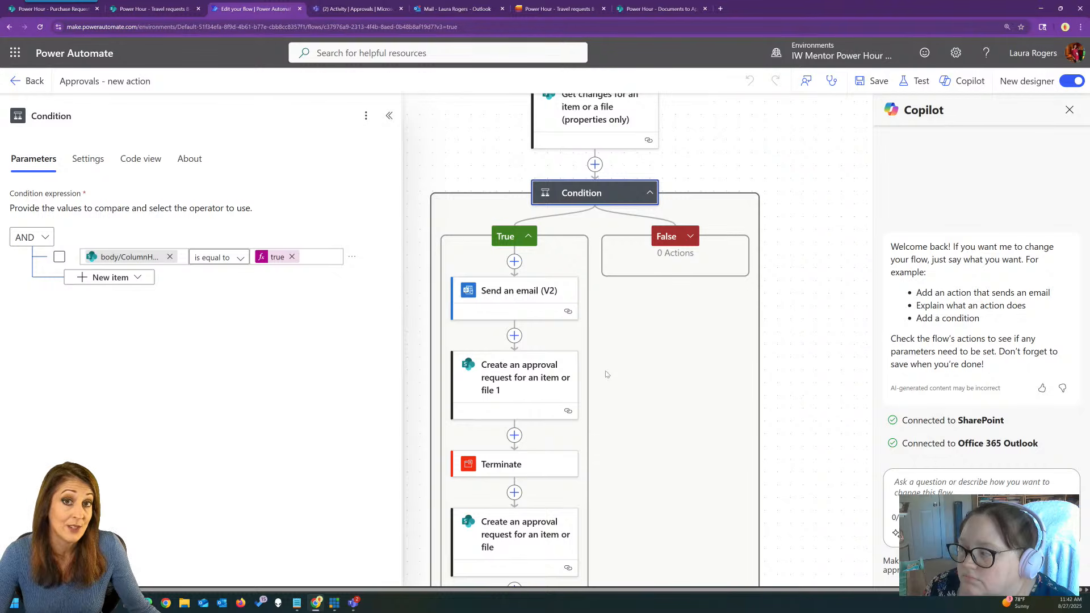
left_click(506, 300)
left_click(503, 379)
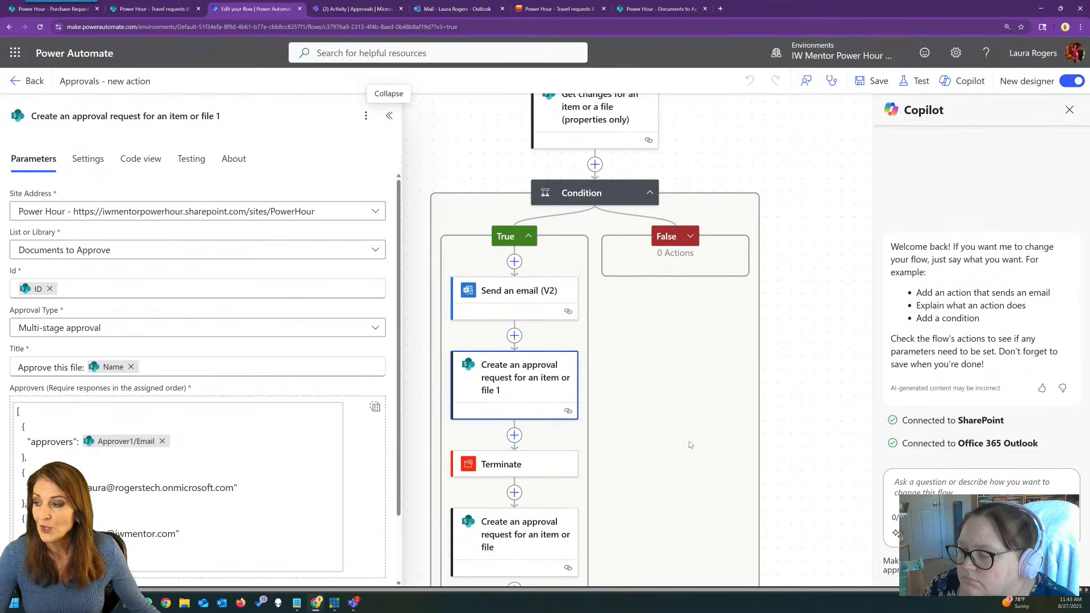
left_click_drag(765, 429, 837, 374)
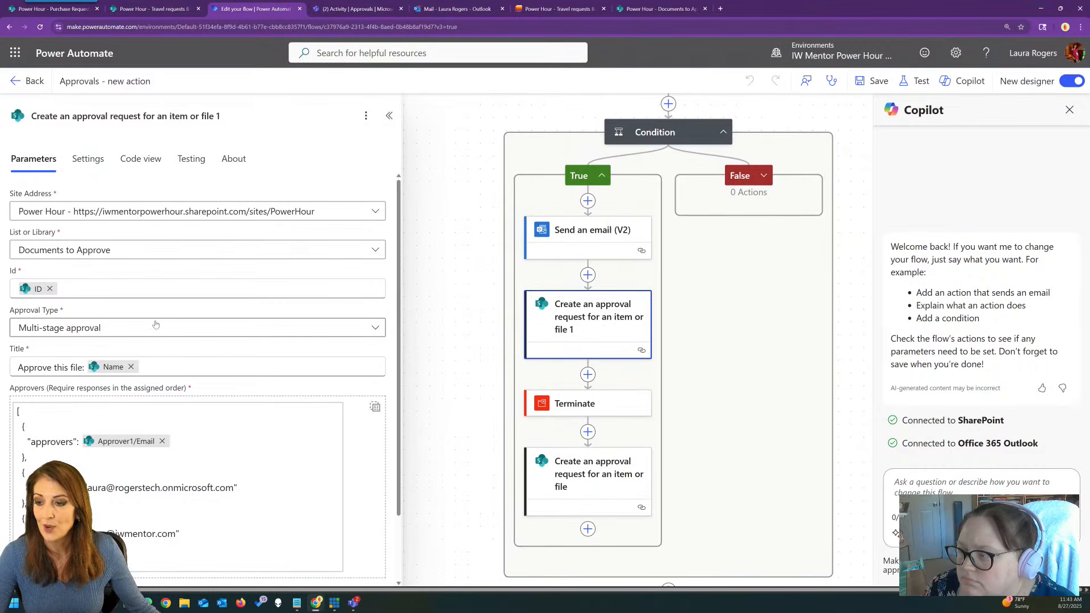
Delete the second Create an approval request step and the Terminate step.
left_click(571, 492)
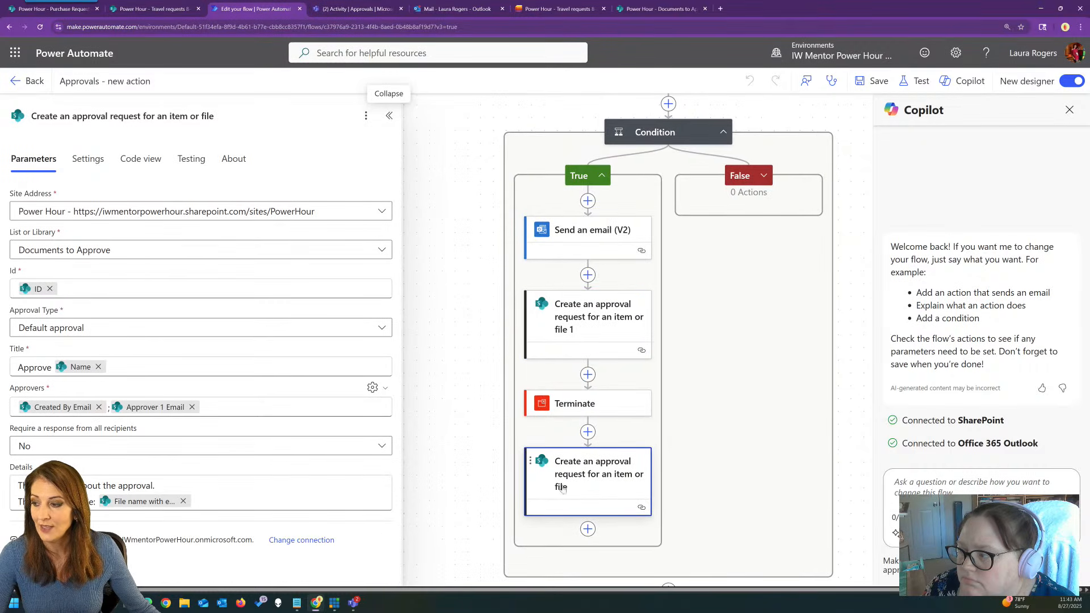
left_click(366, 115)
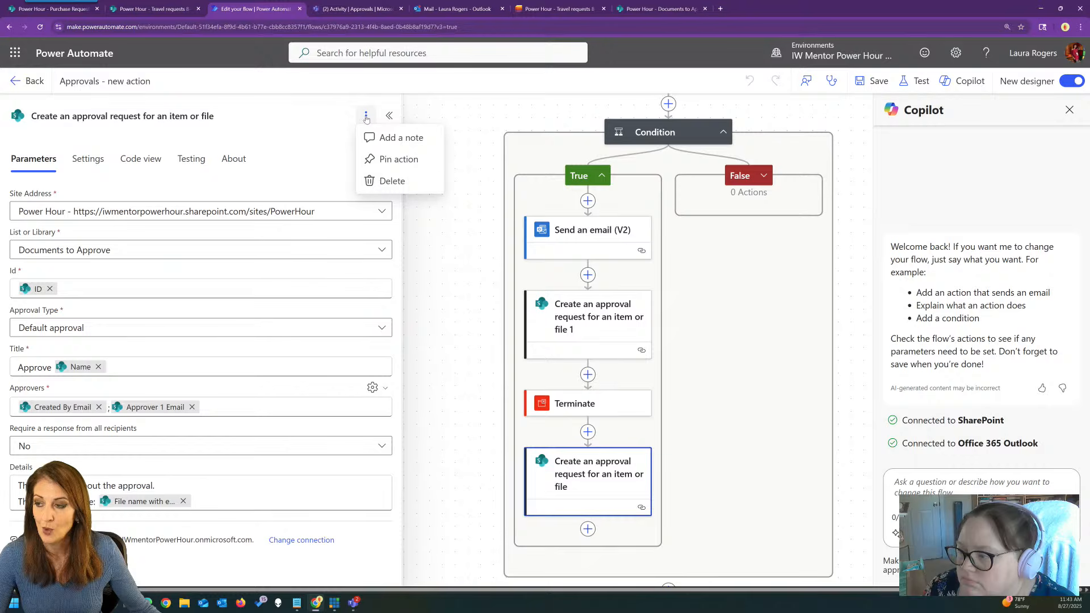
left_click(407, 193)
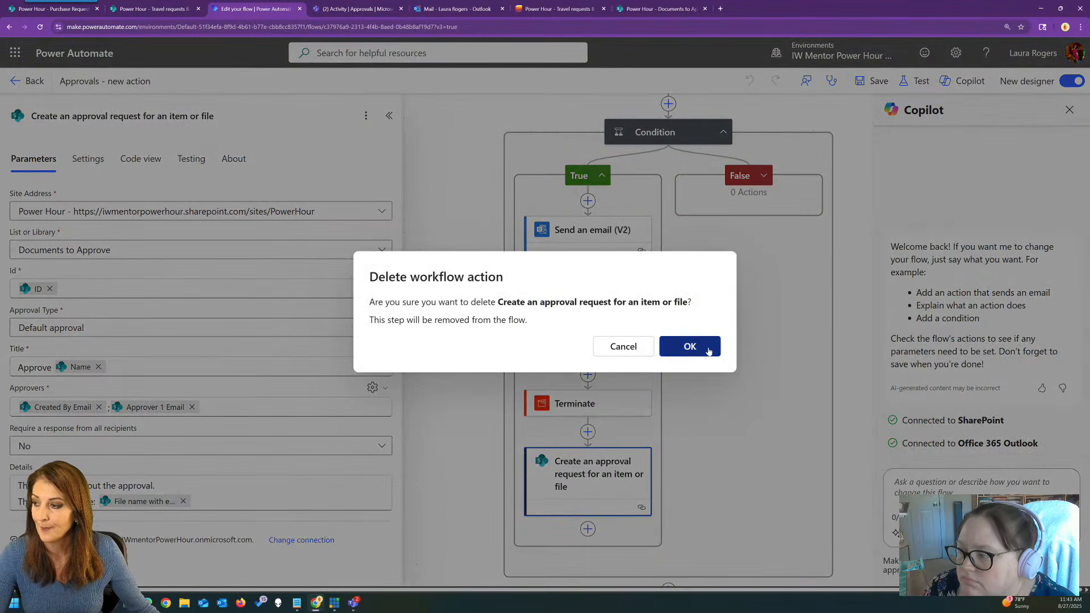
left_click(689, 345)
left_click(616, 398)
left_click(366, 116)
left_click(396, 182)
key("Return")
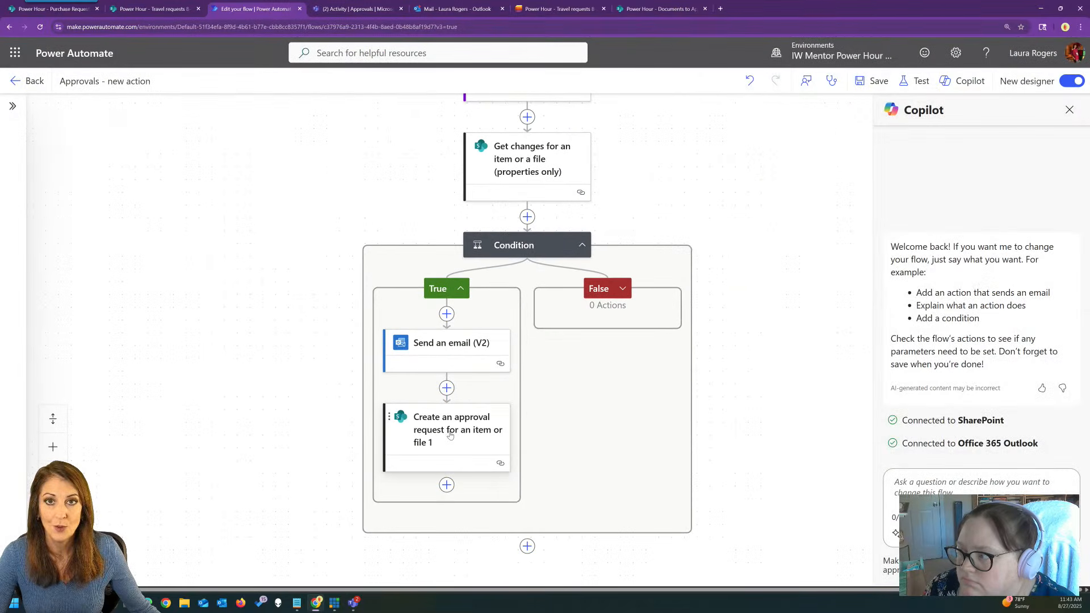
Review the remaining approval request's approvers in its parameters.
left_click(430, 432)
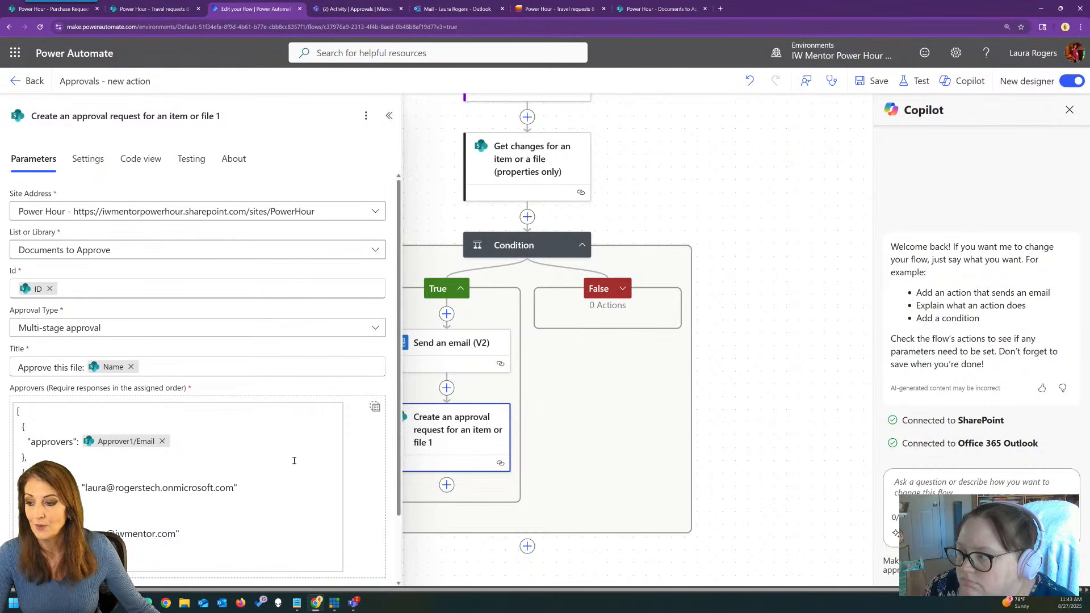
scroll(265, 459, "down", 1)
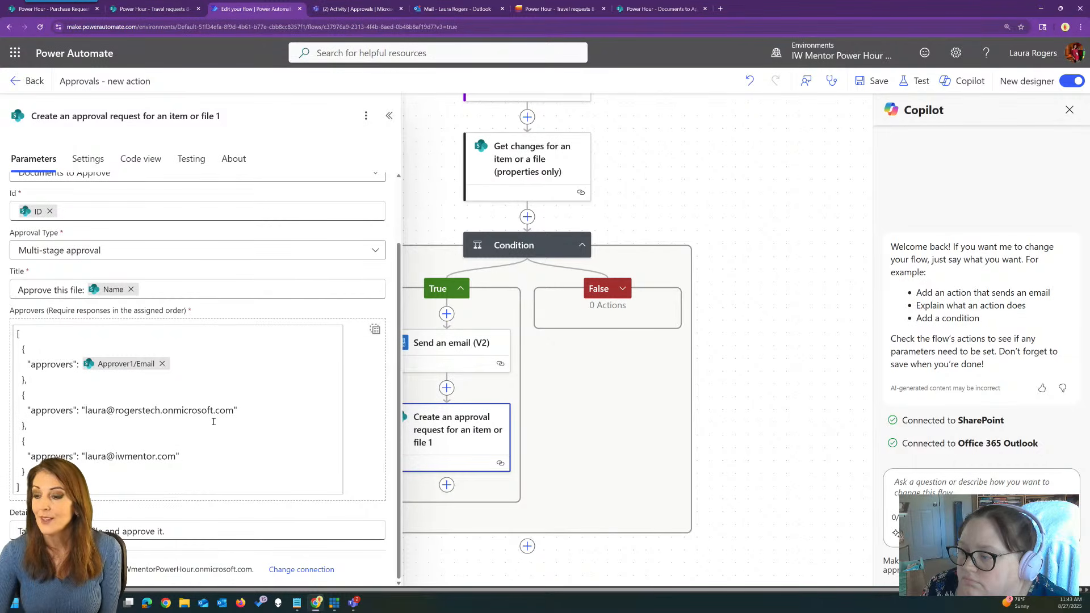
left_click(388, 117)
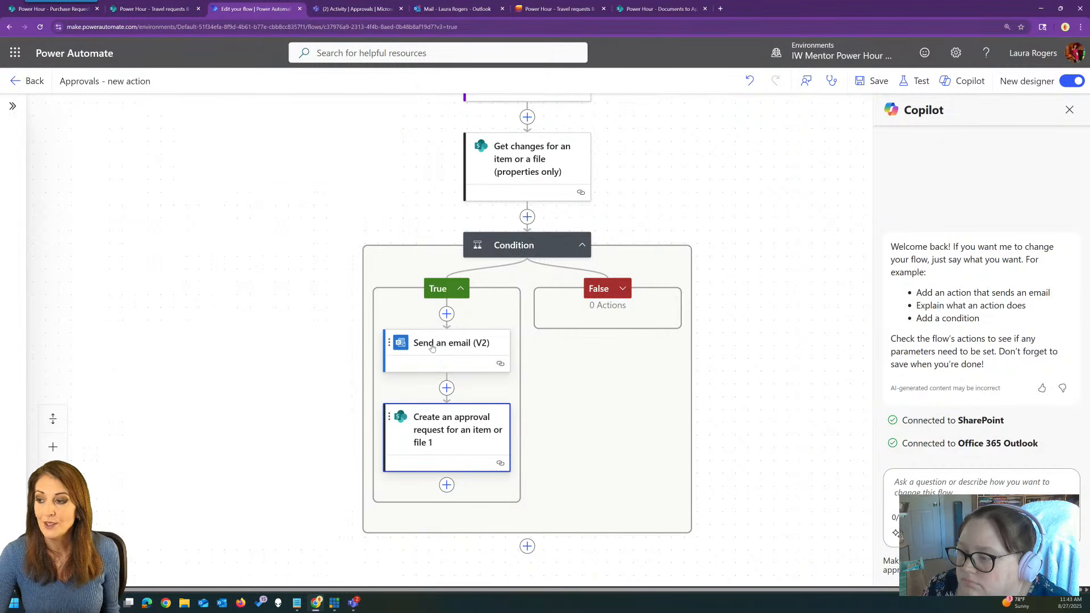
Check the Send an email (V2) body's Link to item, then go to Travel requests 8-27.
left_click(413, 344)
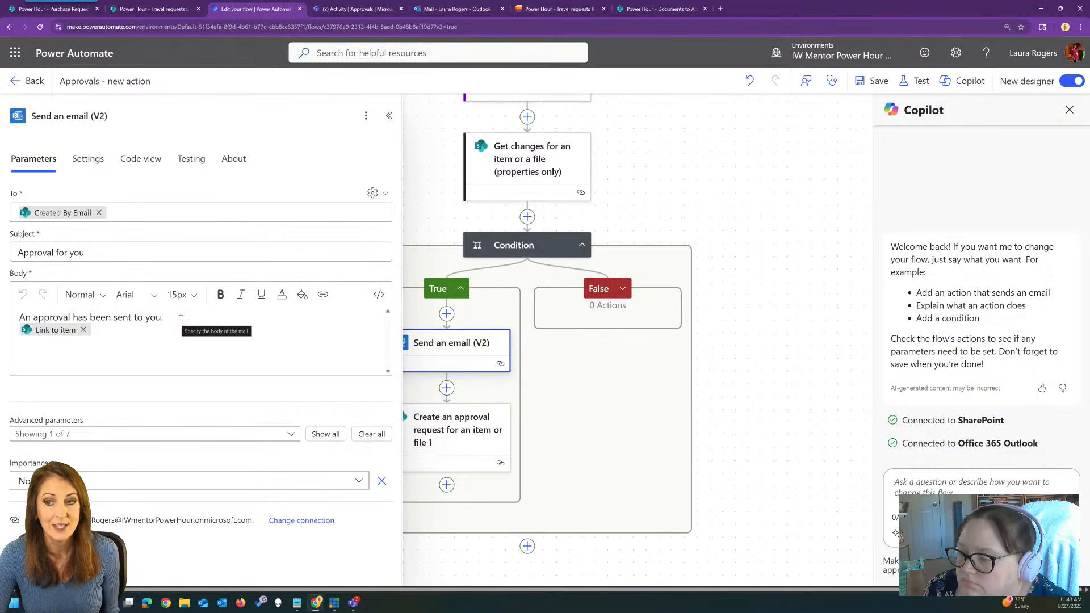
left_click_drag(428, 204, 450, 187)
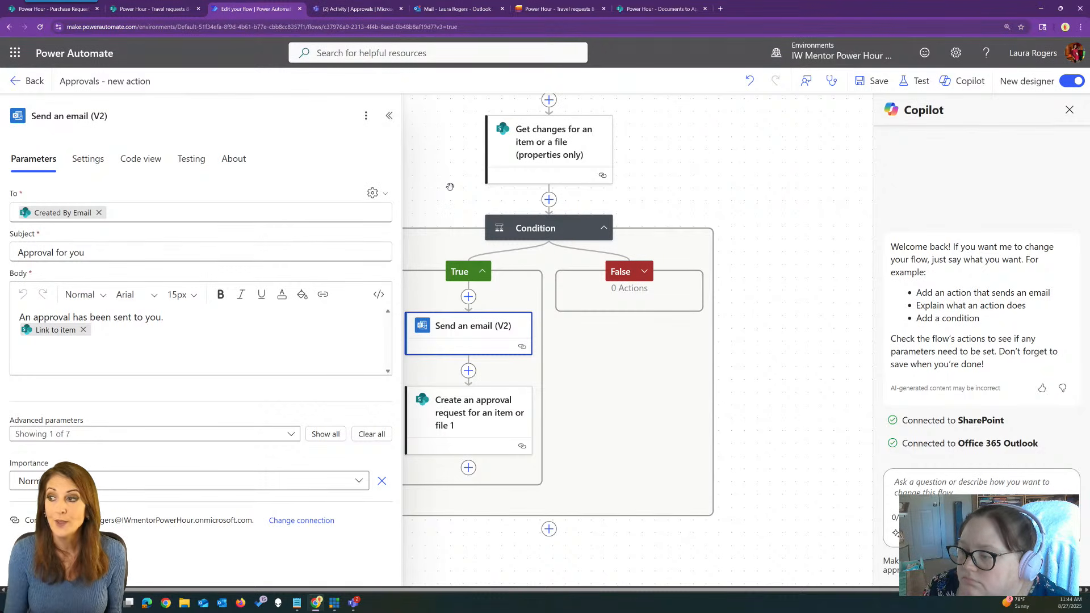
left_click(545, 8)
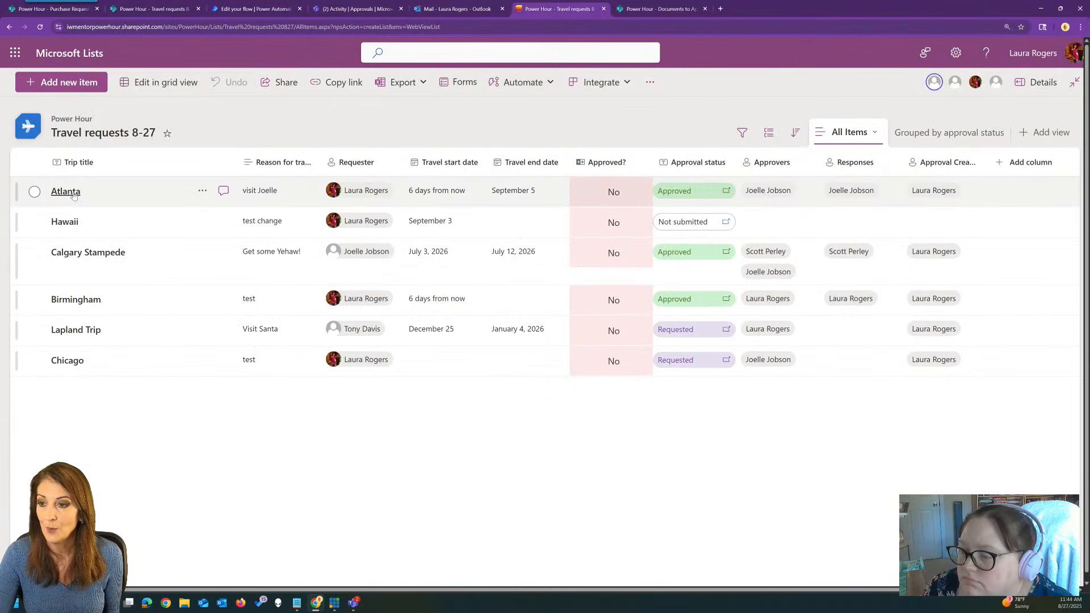
Open the Atlanta travel request, review its fields, and copy the item link.
left_click(71, 192)
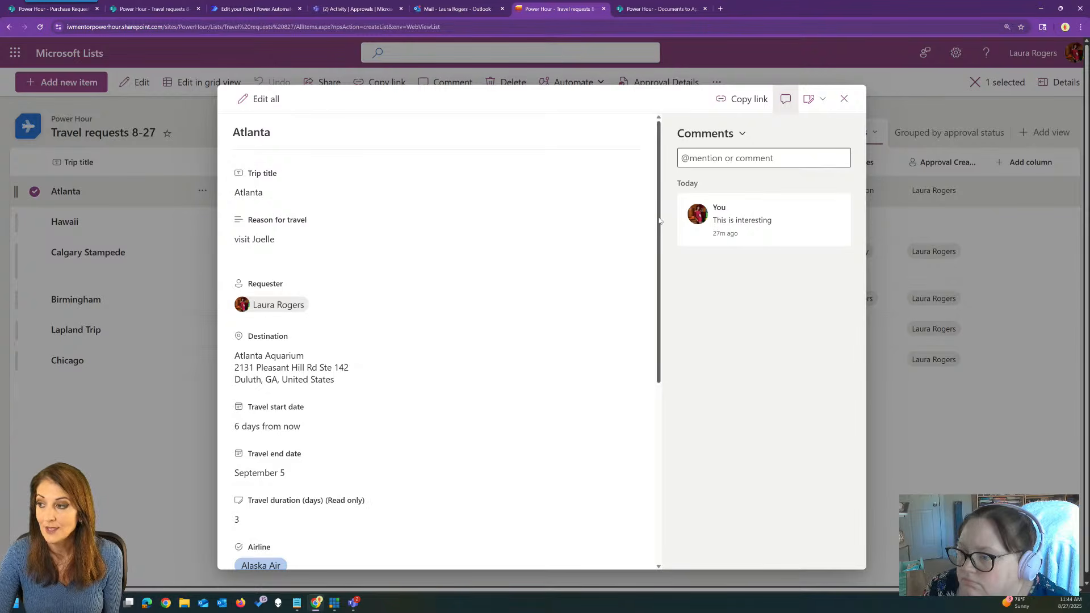
scroll(437, 341, "down", 5)
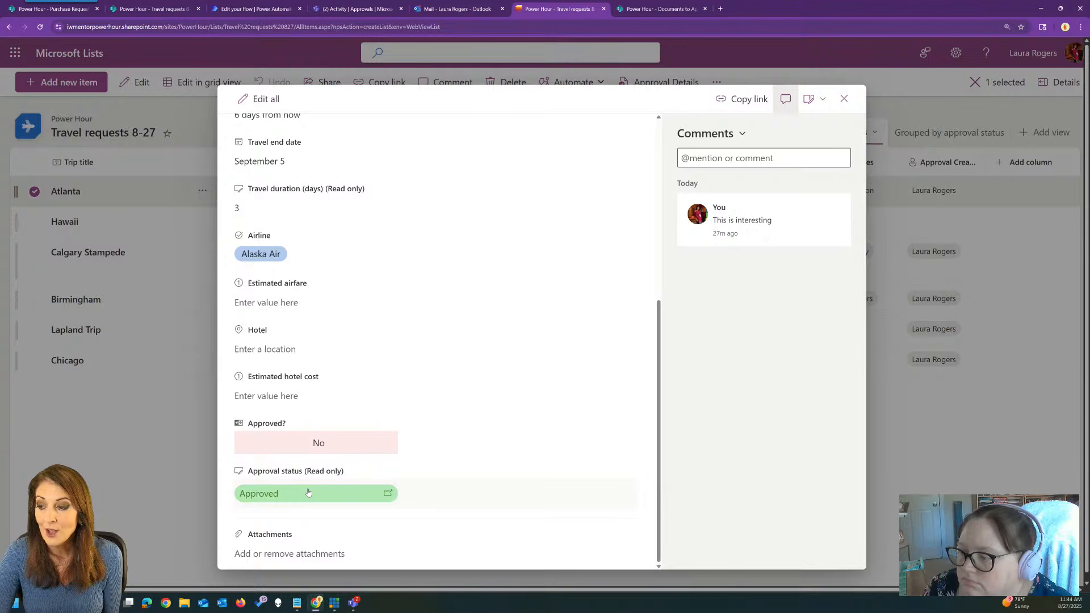
scroll(406, 294, "up", 5)
scroll(403, 307, "down", 5)
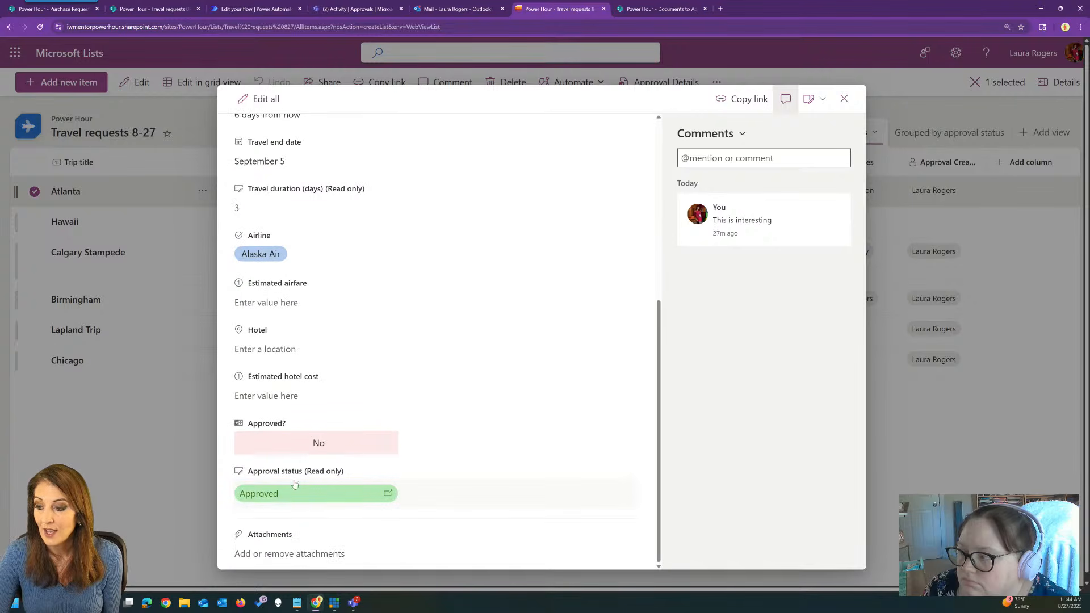
left_click(263, 100)
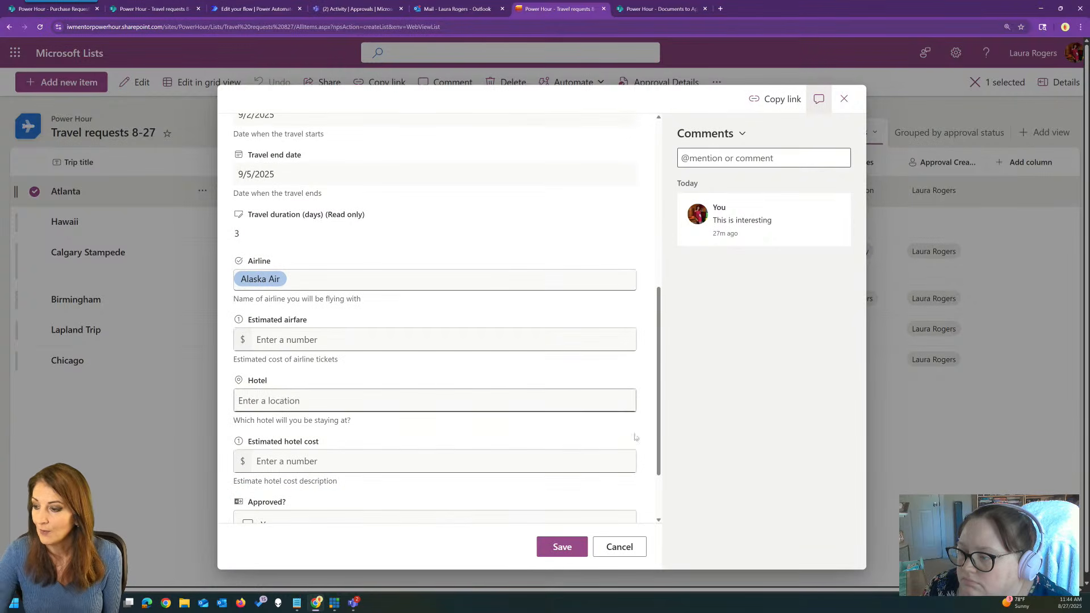
left_click_drag(656, 403, 643, 205)
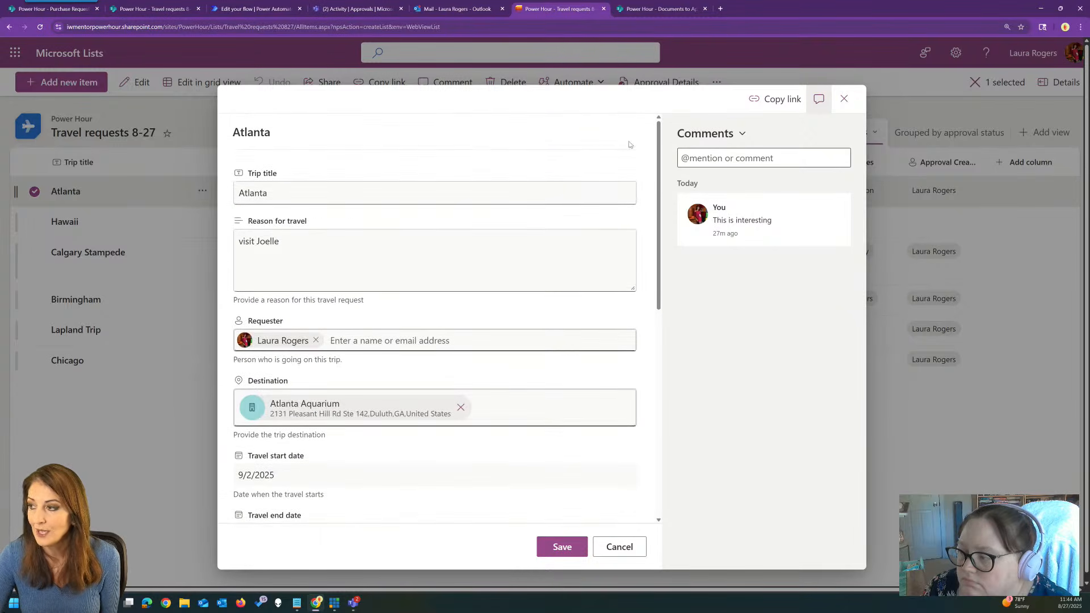
left_click(781, 101)
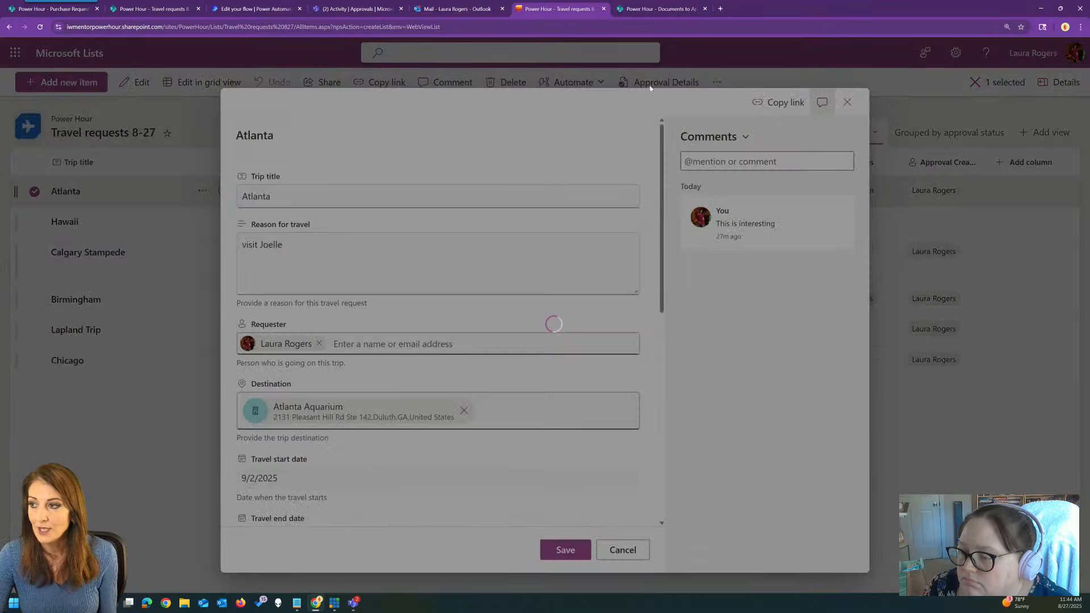
left_click(672, 306)
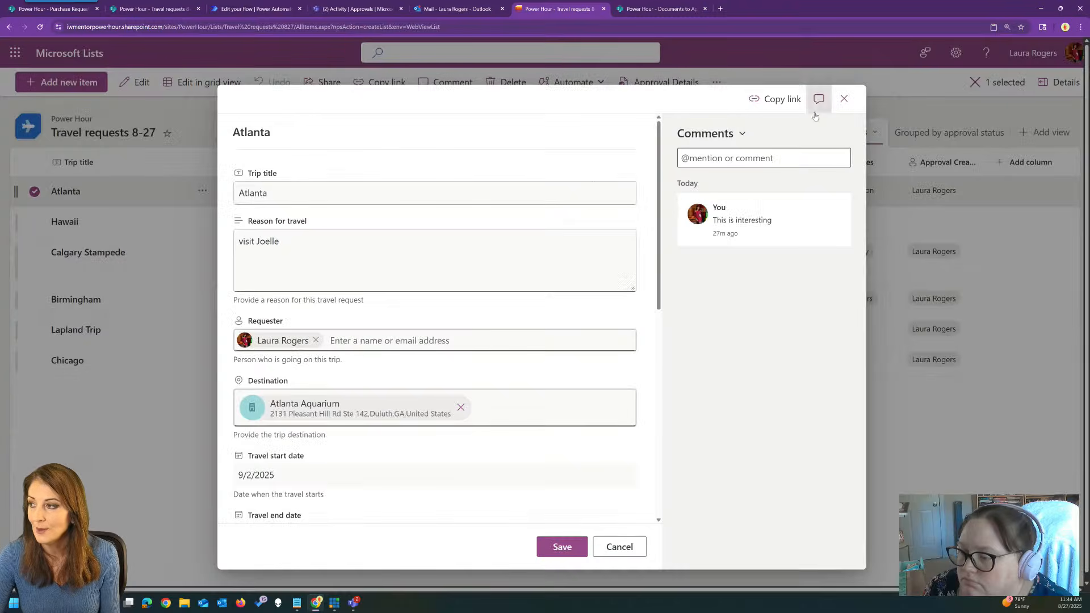
left_click(847, 102)
Open the copied Atlanta item link and review its approval details.
left_click(502, 22)
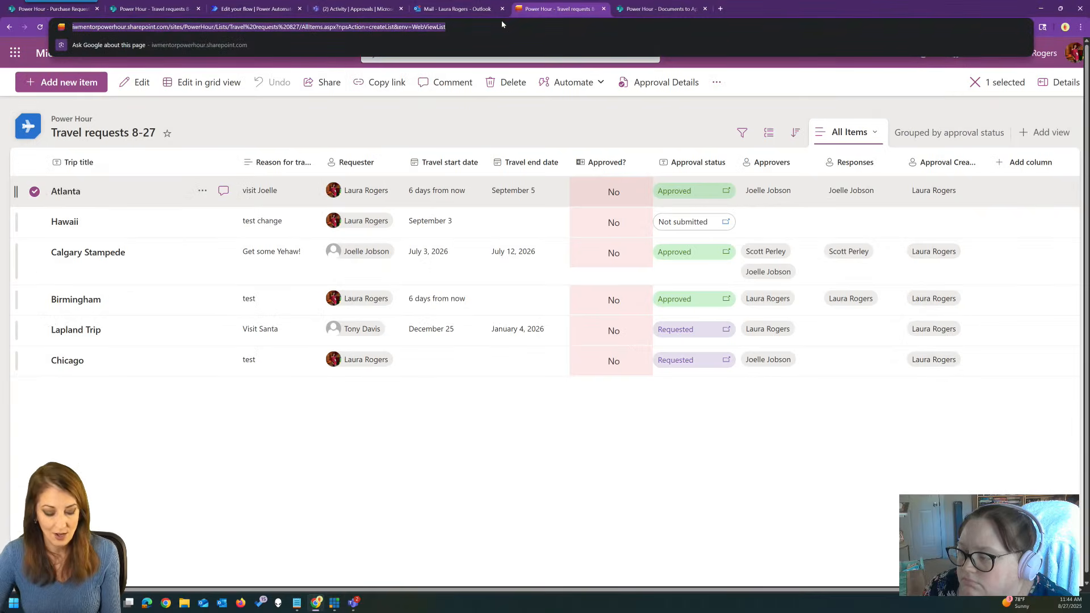
key("ctrl+v")
key("Return")
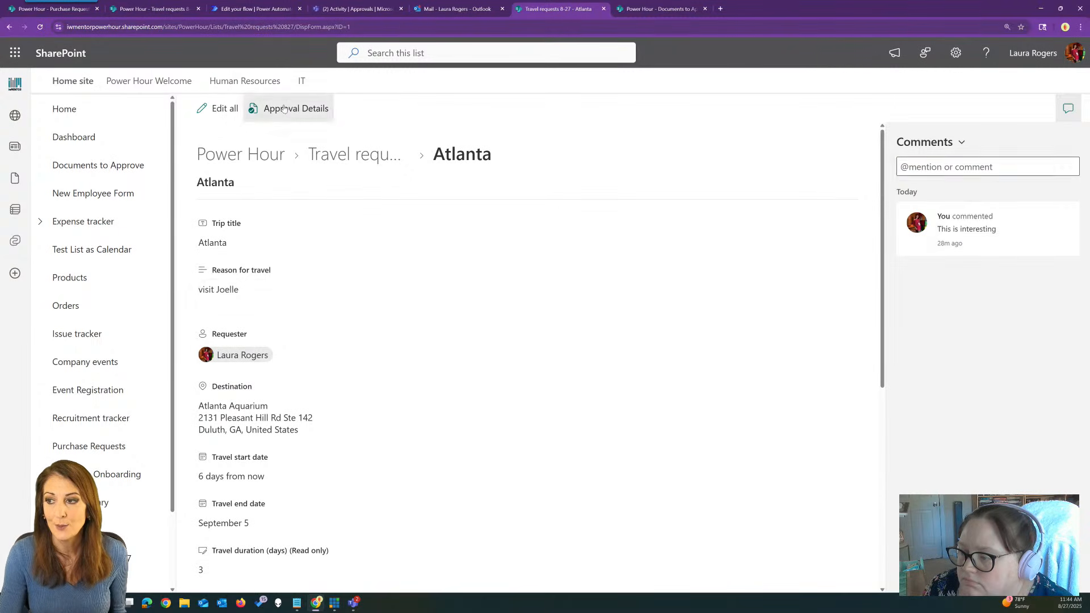
left_click(253, 106)
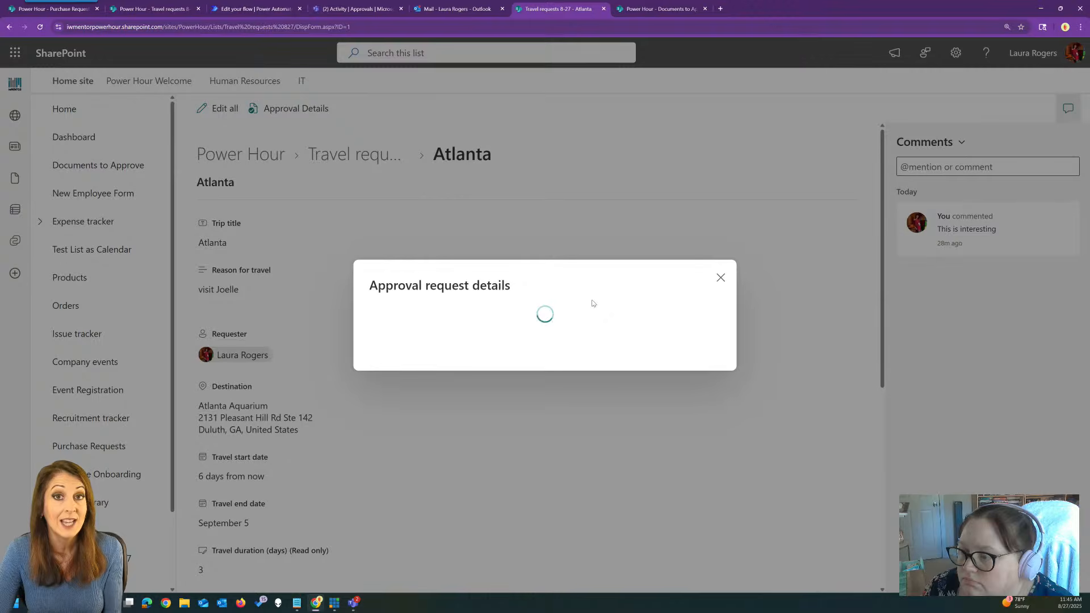
left_click(721, 193)
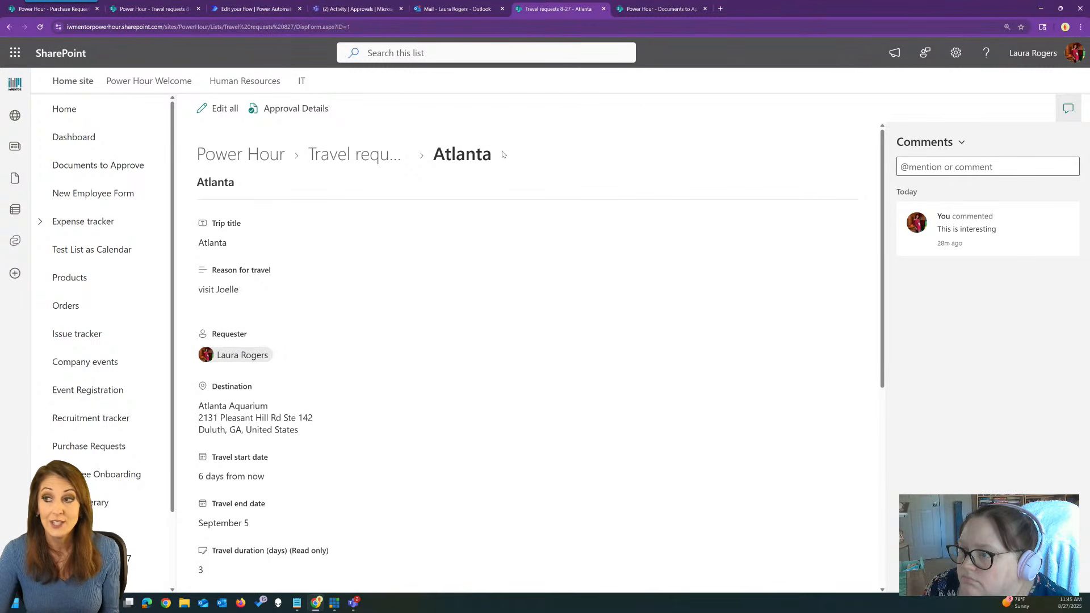
left_click(358, 9)
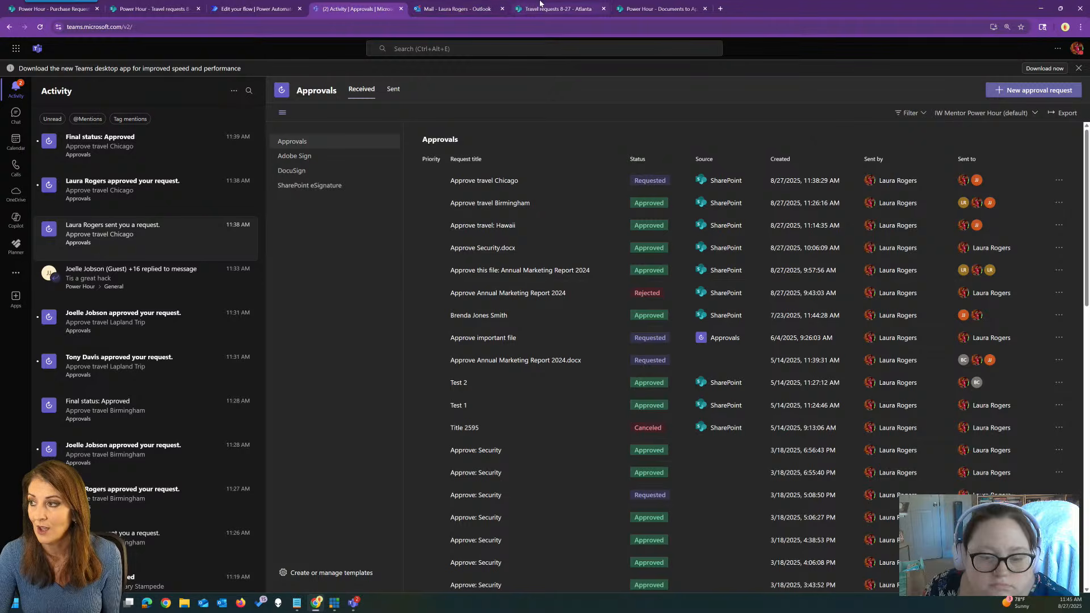
left_click(654, 5)
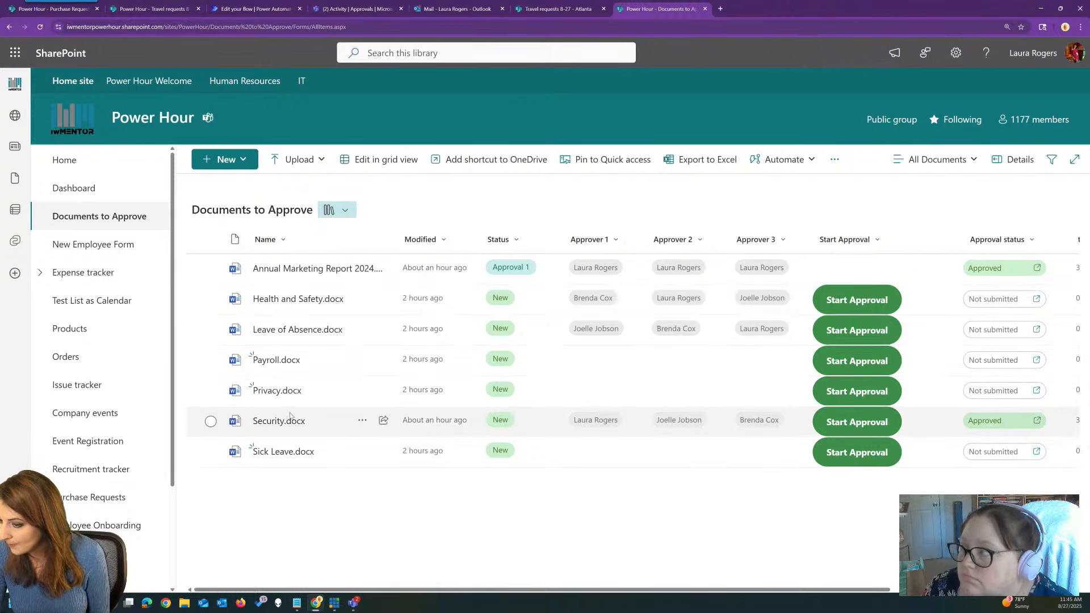
Start approval on Security.docx and reload the library to show its Approval 1 status.
left_click(863, 423)
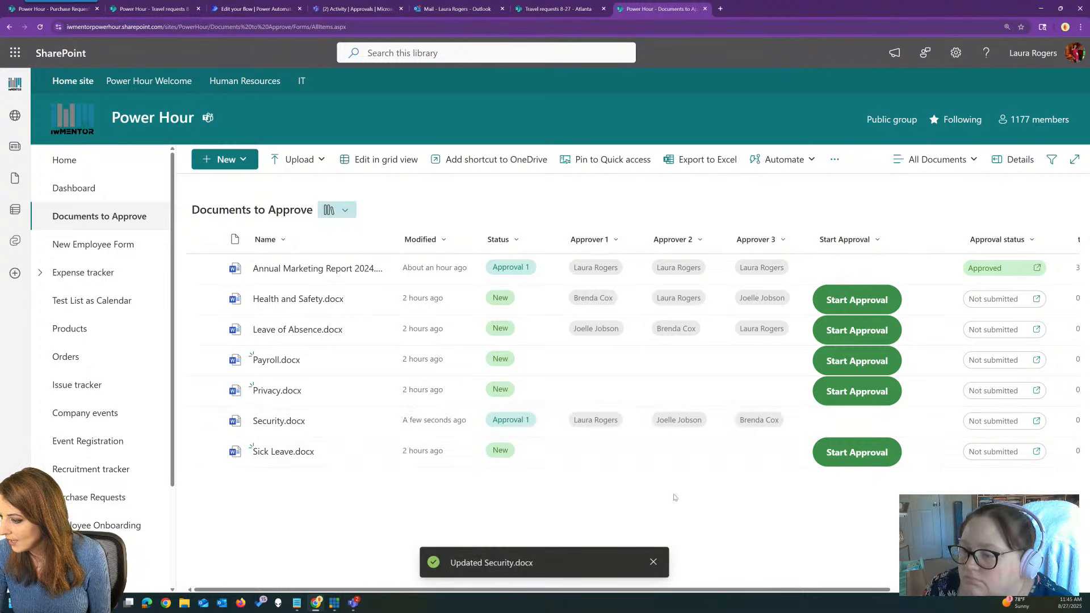
left_click(653, 562)
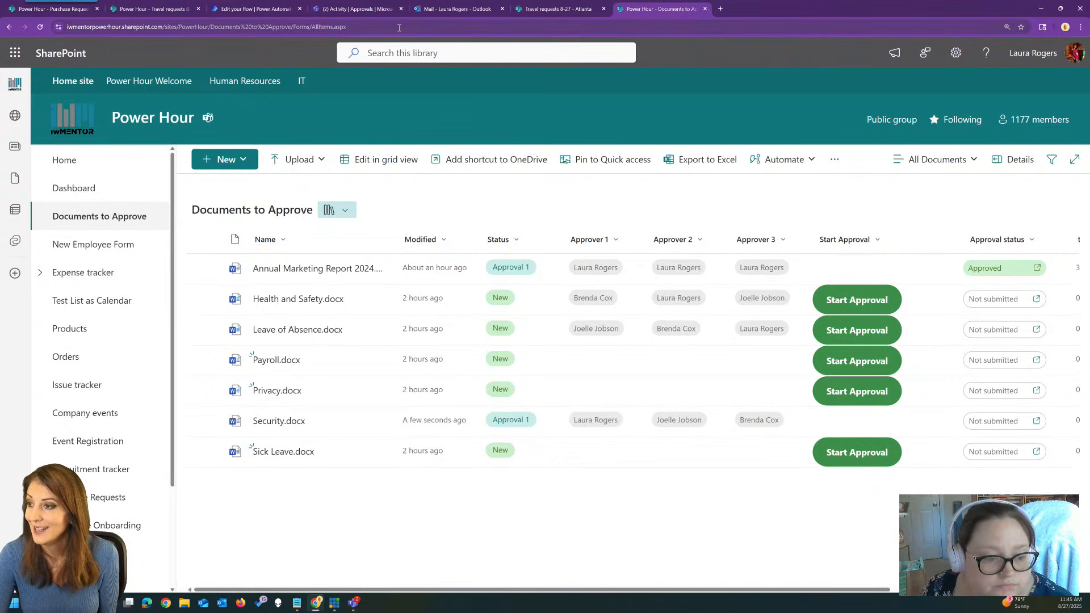
left_click(399, 27)
key("Return")
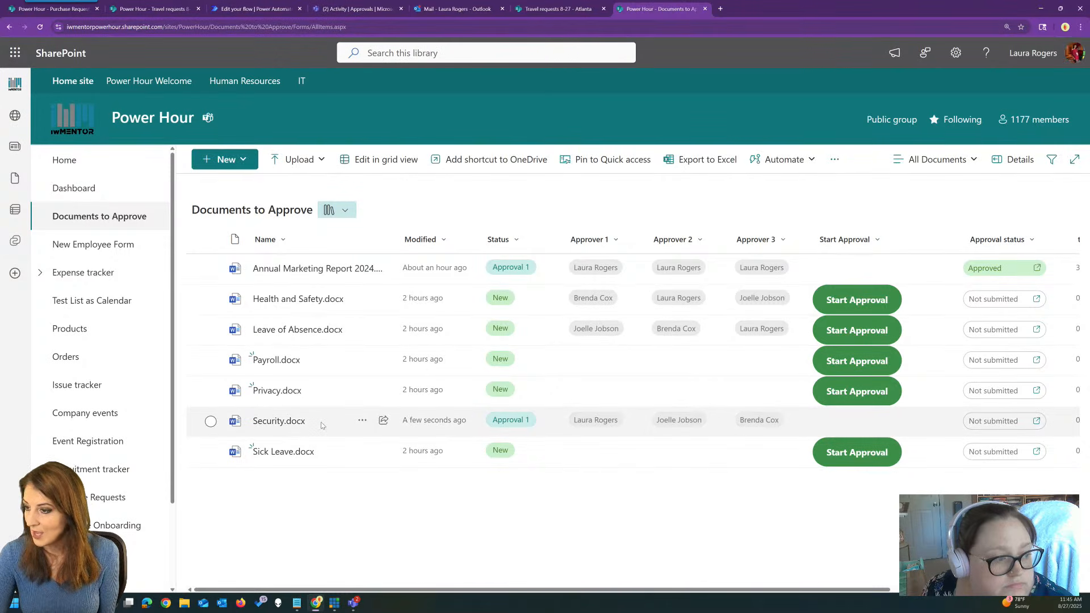
left_click(256, 8)
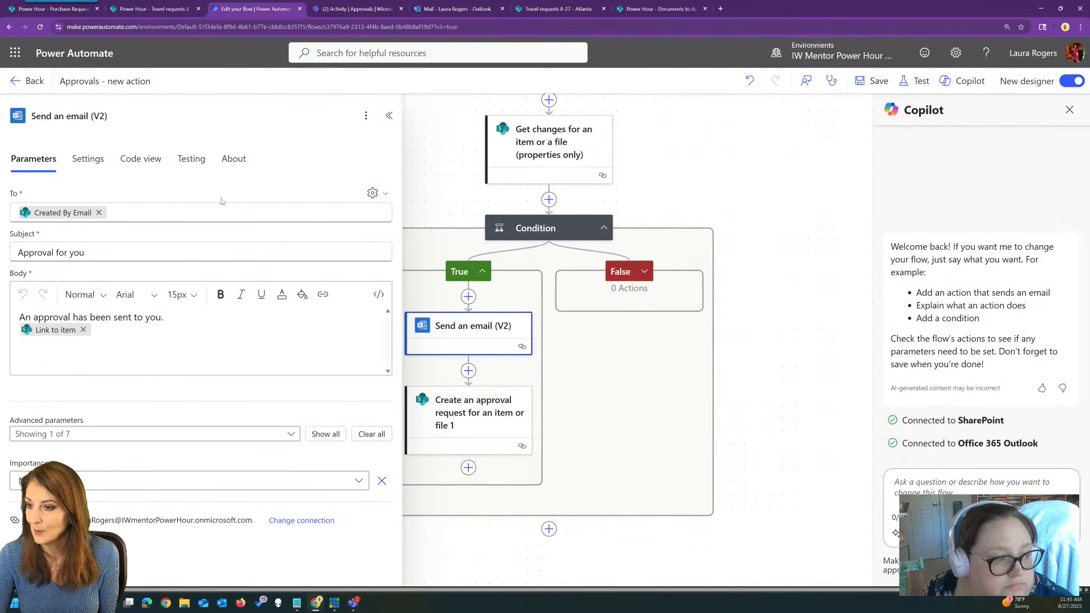
Save the 'Approvals - new action' flow and go back to its details page.
left_click(911, 84)
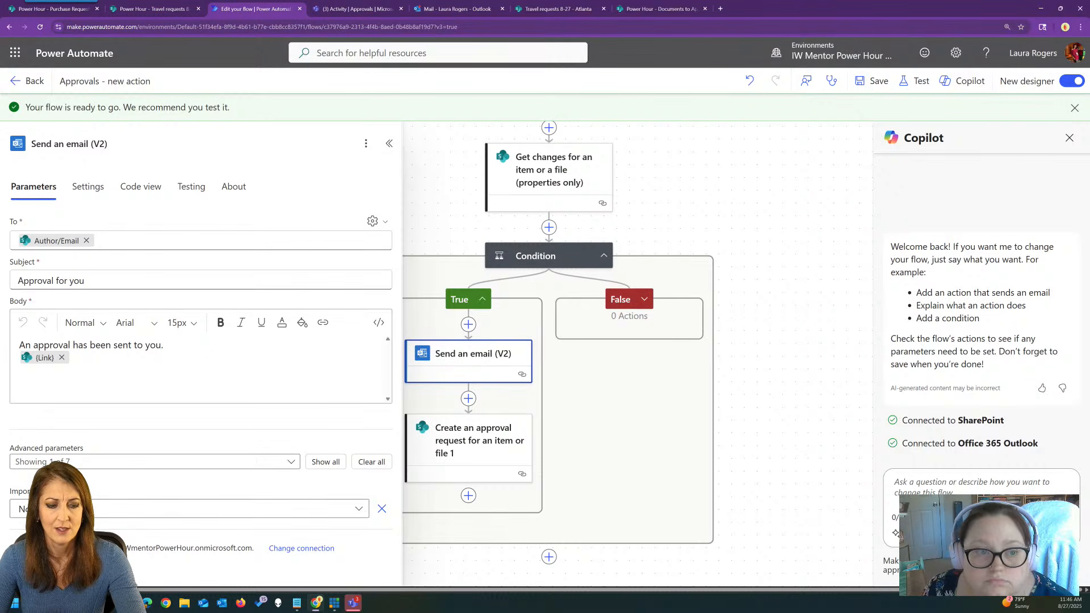
left_click(34, 84)
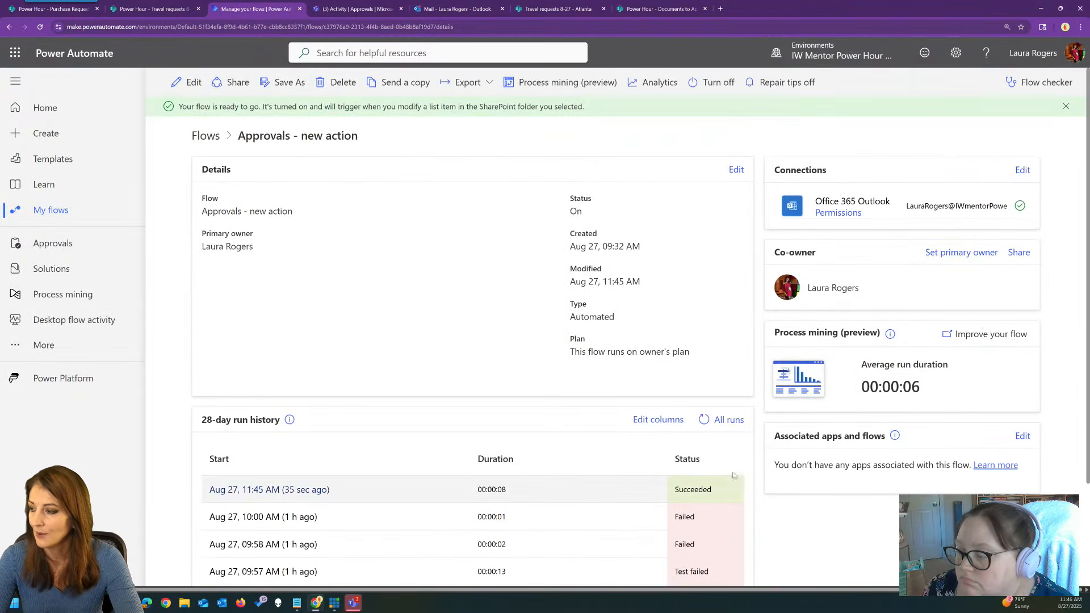
Refresh run history and inspect the latest run's Create an approval request results.
left_click(704, 420)
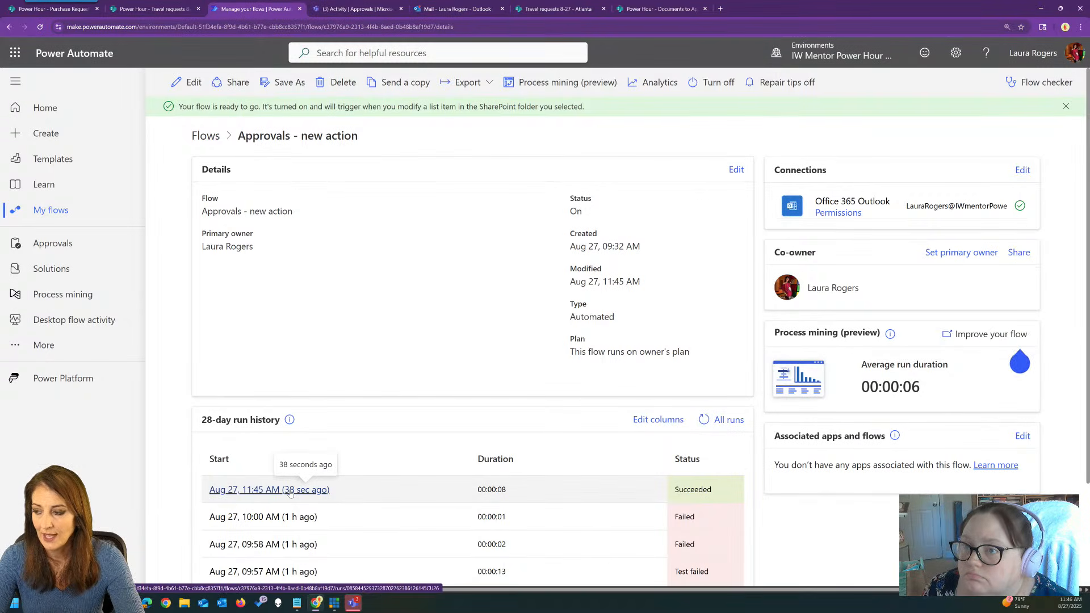
left_click(290, 491)
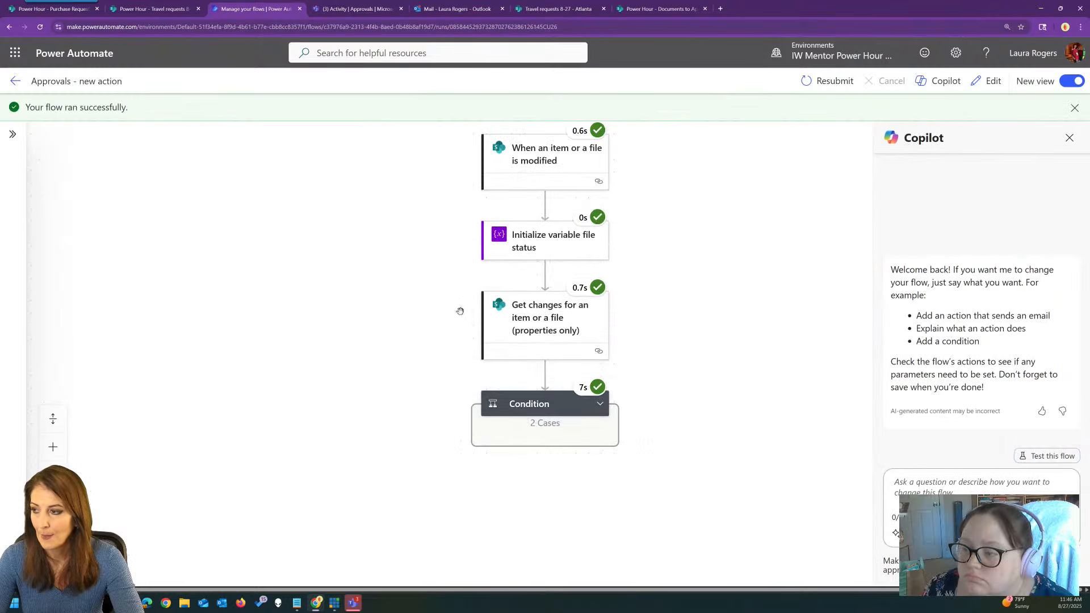
left_click(600, 404)
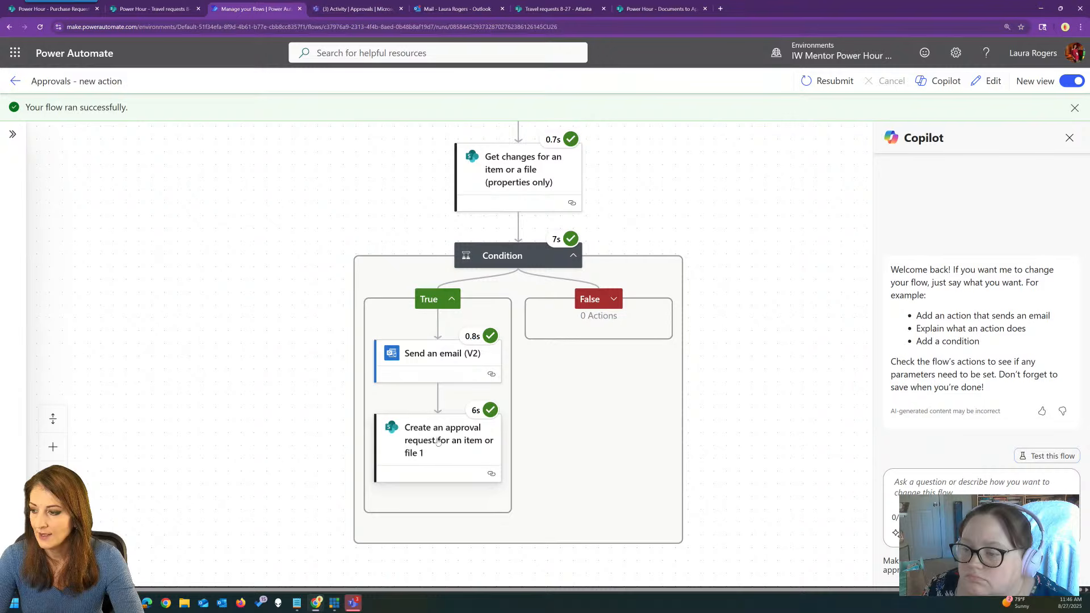
left_click(437, 441)
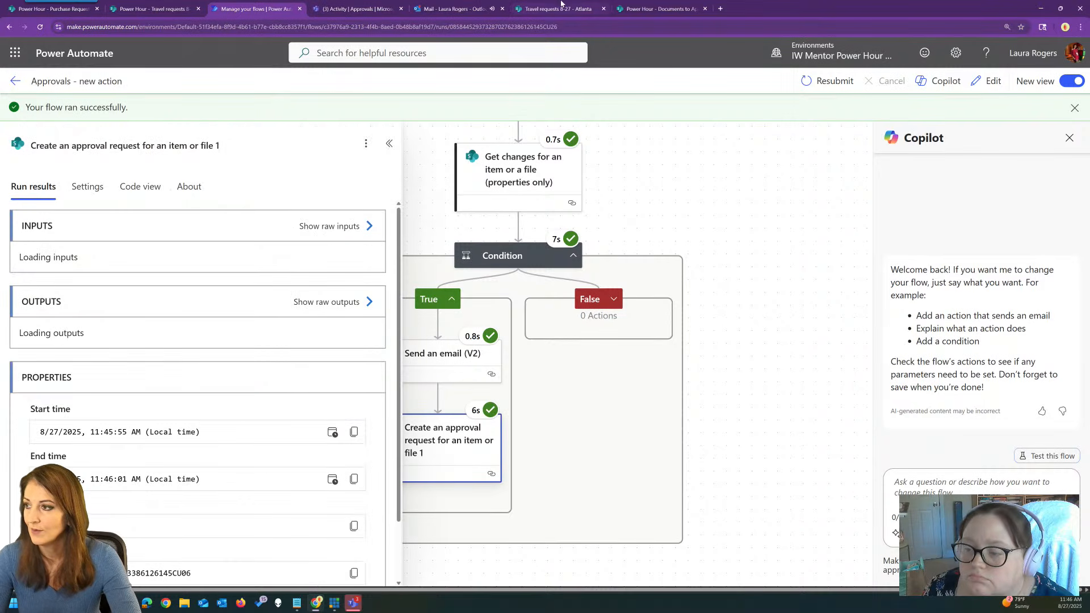
left_click(647, 10)
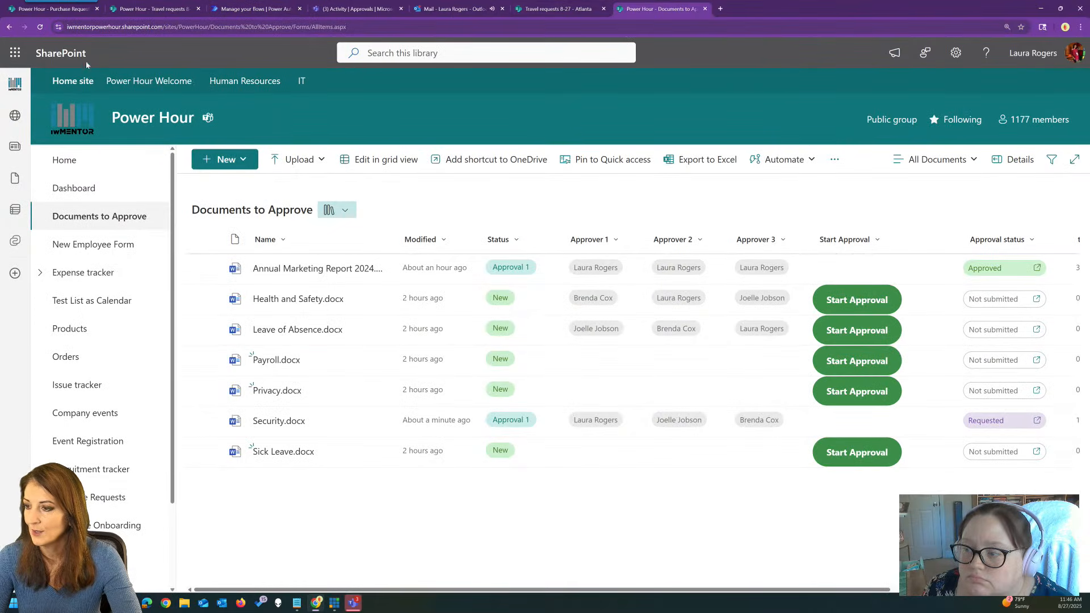
Refresh the library and check Security.docx's Requested approval details with its three approval steps.
left_click(41, 27)
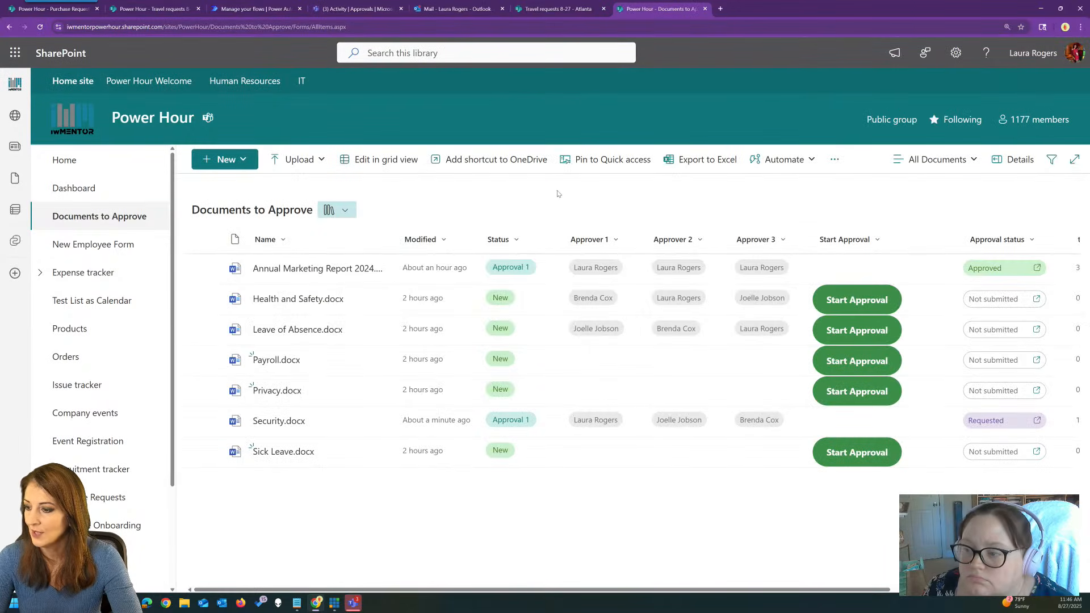
left_click(997, 424)
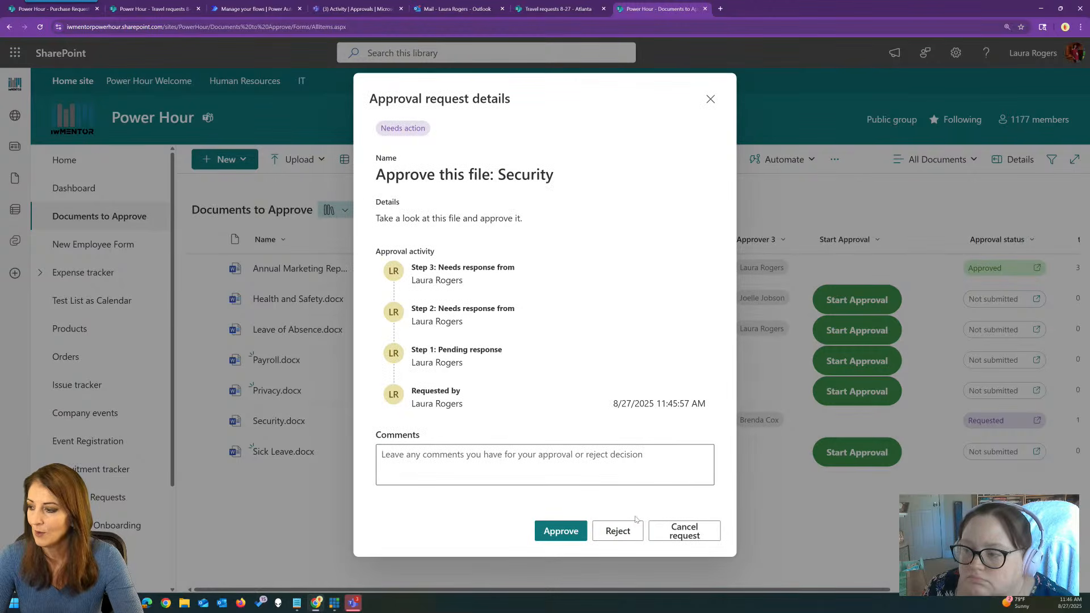
left_click(710, 99)
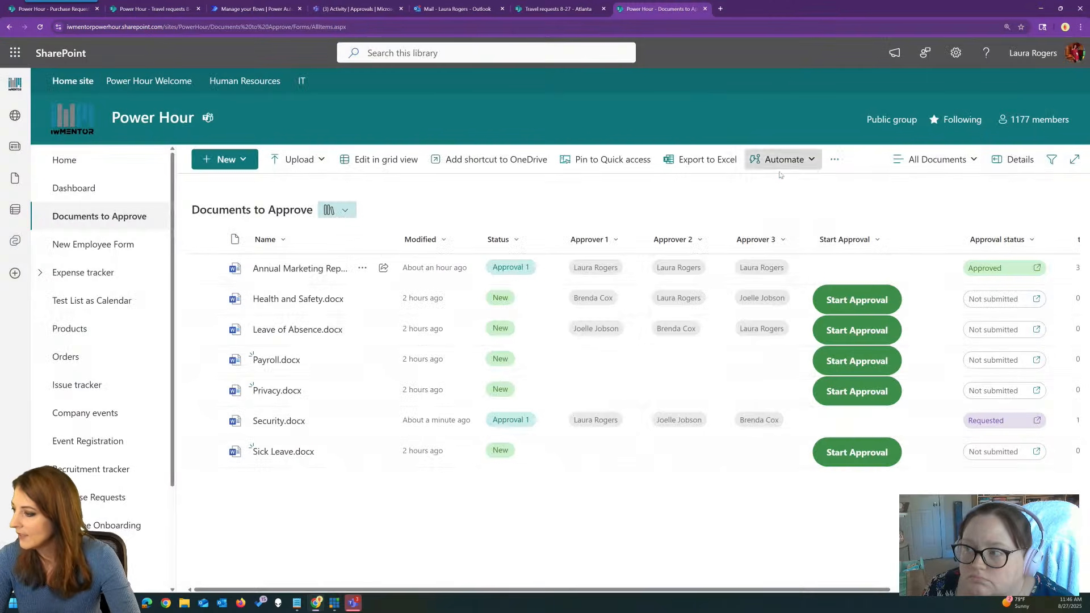
left_click_drag(856, 590, 718, 578)
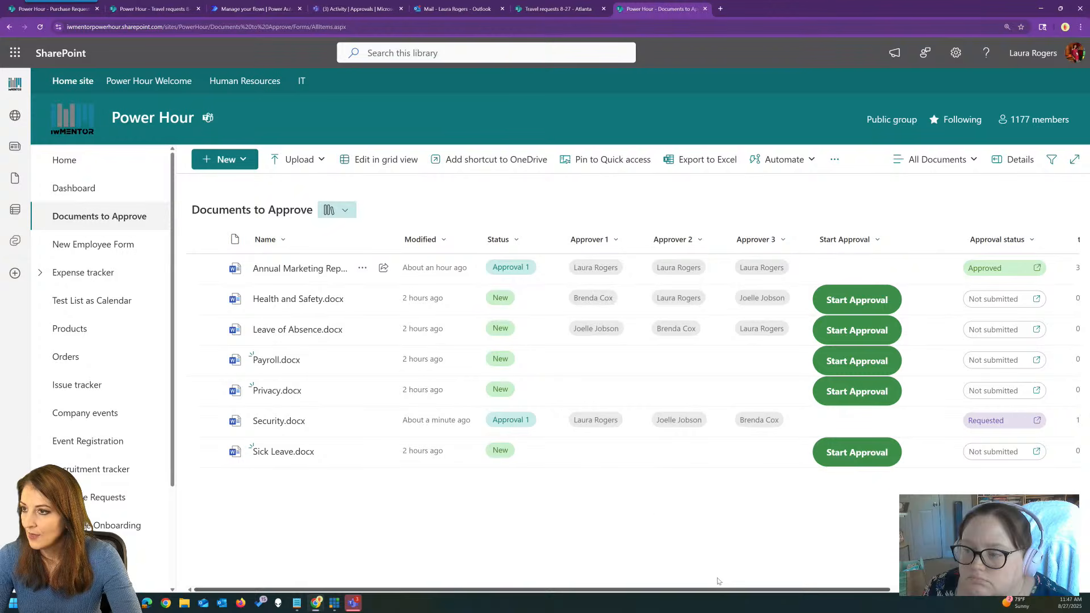
left_click(470, 6)
Open the 'Approve this file: Security' request in Teams and its attached Security.docx.
left_click(353, 8)
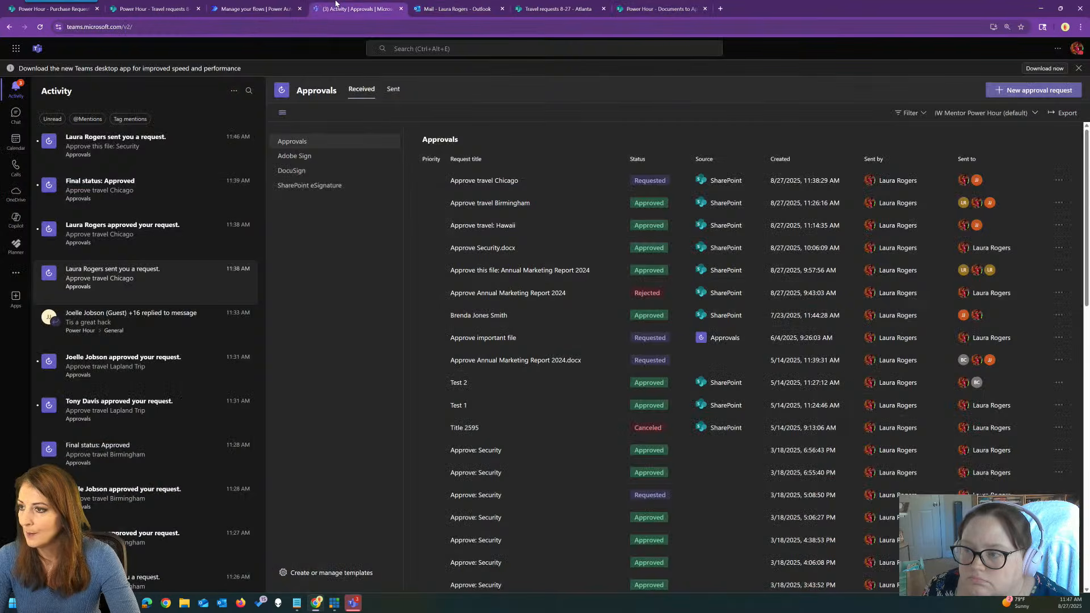
left_click(147, 147)
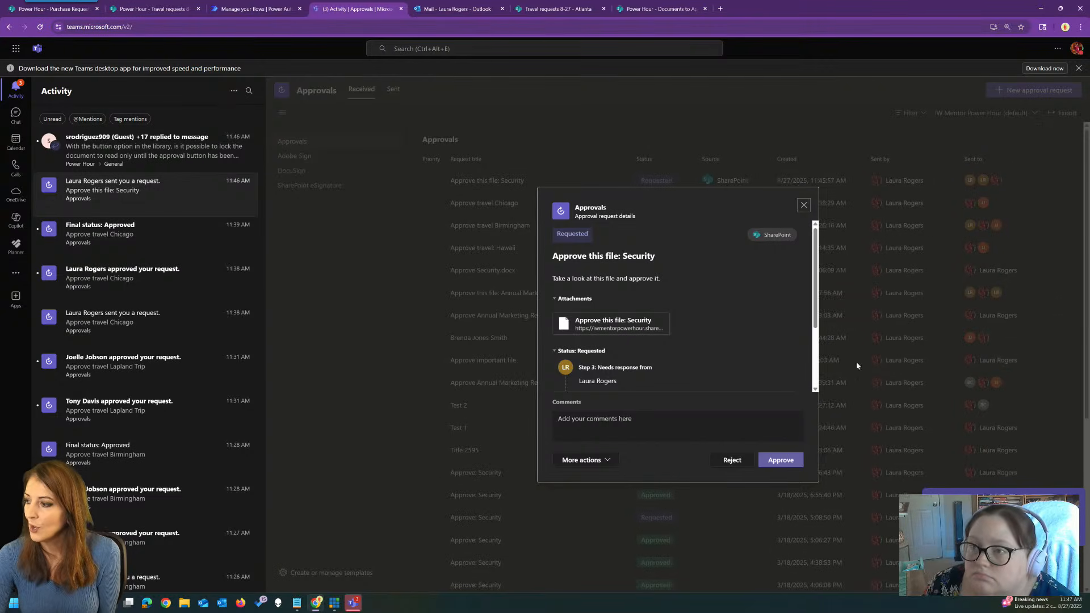
mouse_move(816, 319)
left_mouse_down()
mouse_move(818, 381)
mouse_move(817, 302)
left_mouse_up()
left_click(606, 327)
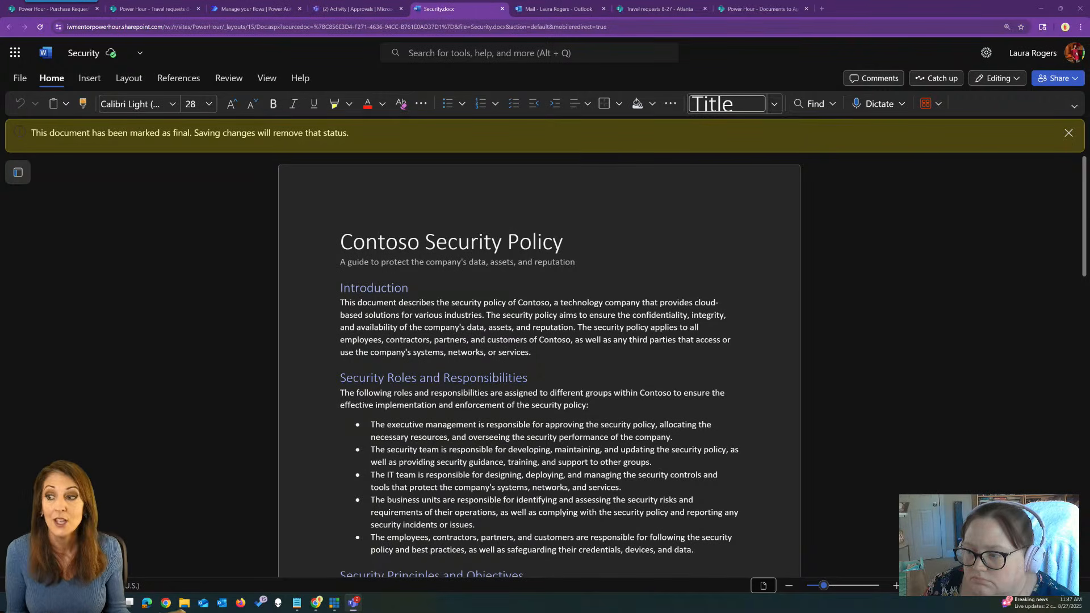
Close the Security.docx Word tab to get back to the Security approval in Teams.
left_click(884, 130)
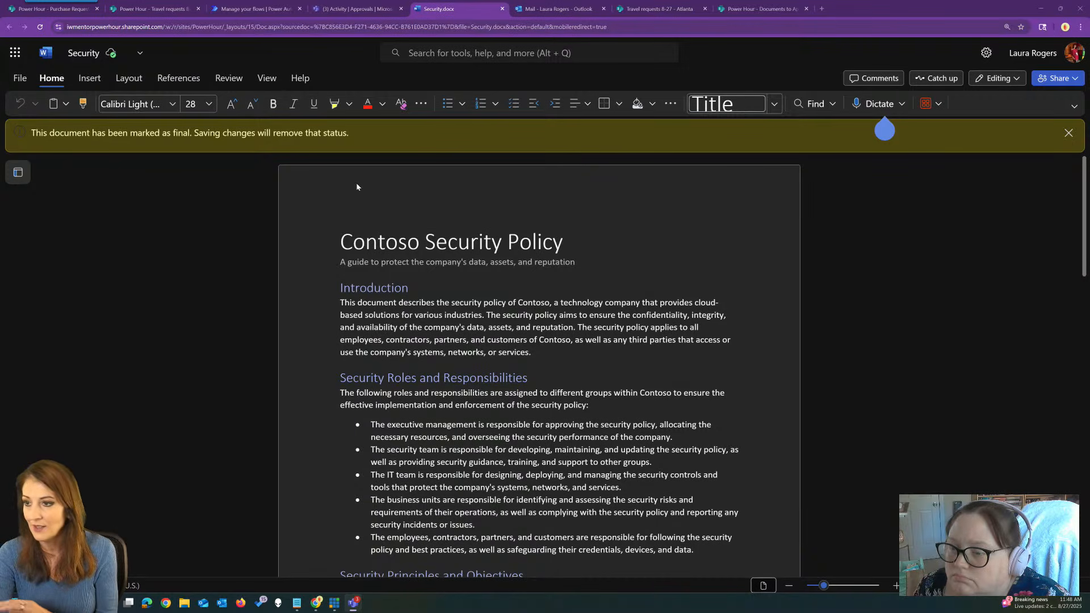
left_click(503, 9)
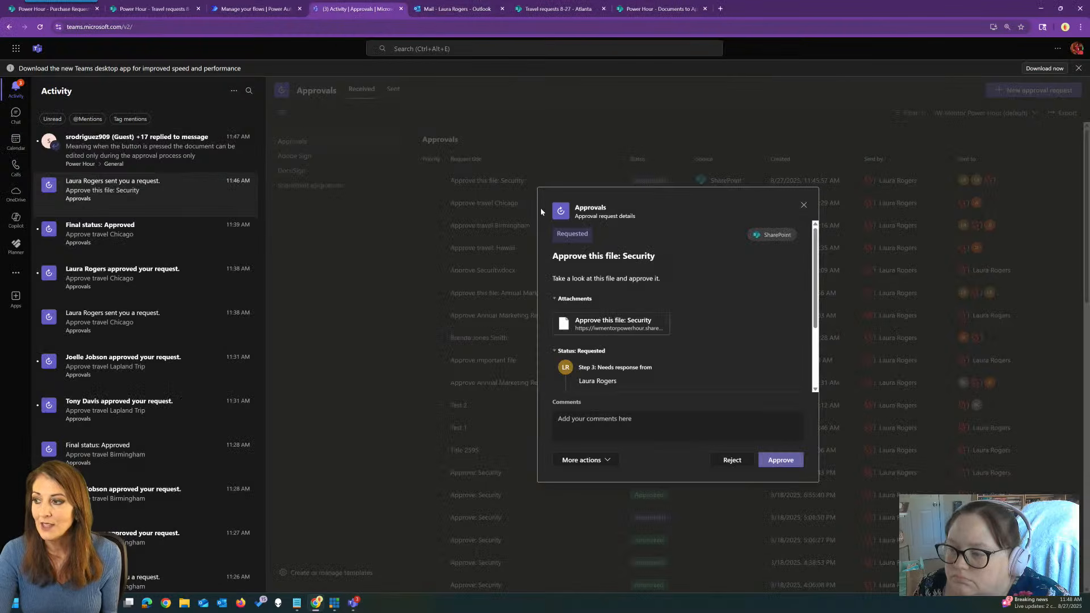
Scroll through the Security approval's steps, close its details, and bring up the Atlanta travel request.
scroll(818, 309, "down", 2)
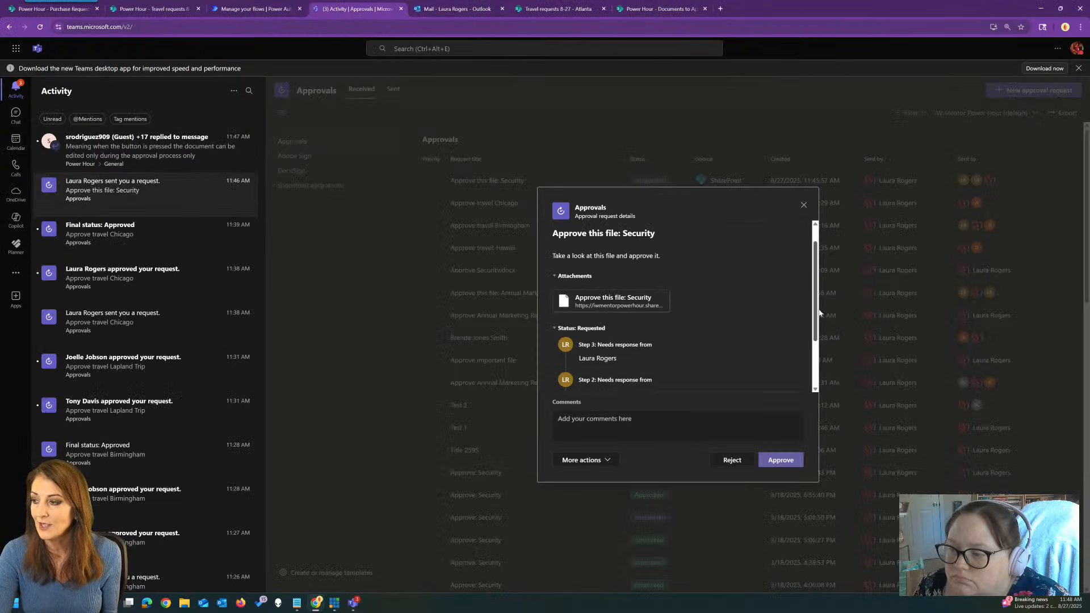
scroll(682, 345, "up", 3)
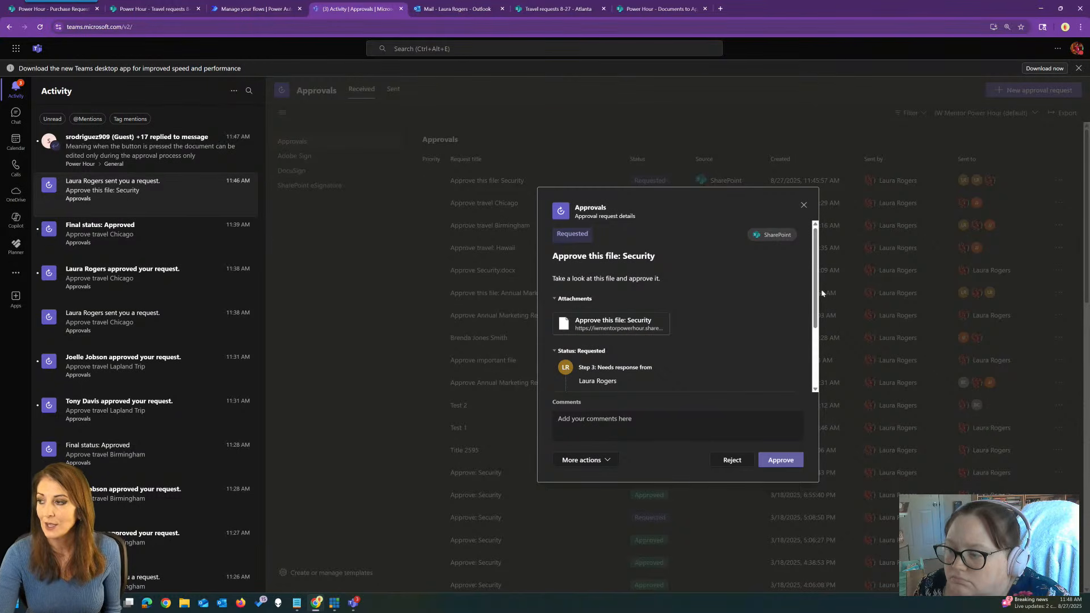
left_click_drag(818, 281, 815, 353)
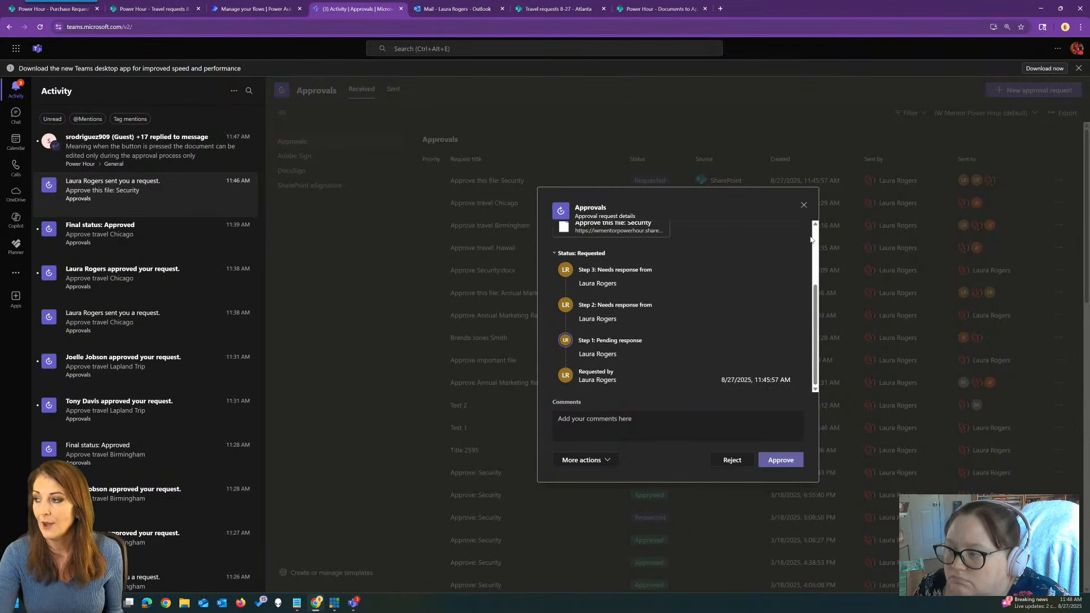
scroll(788, 268, "up", 5)
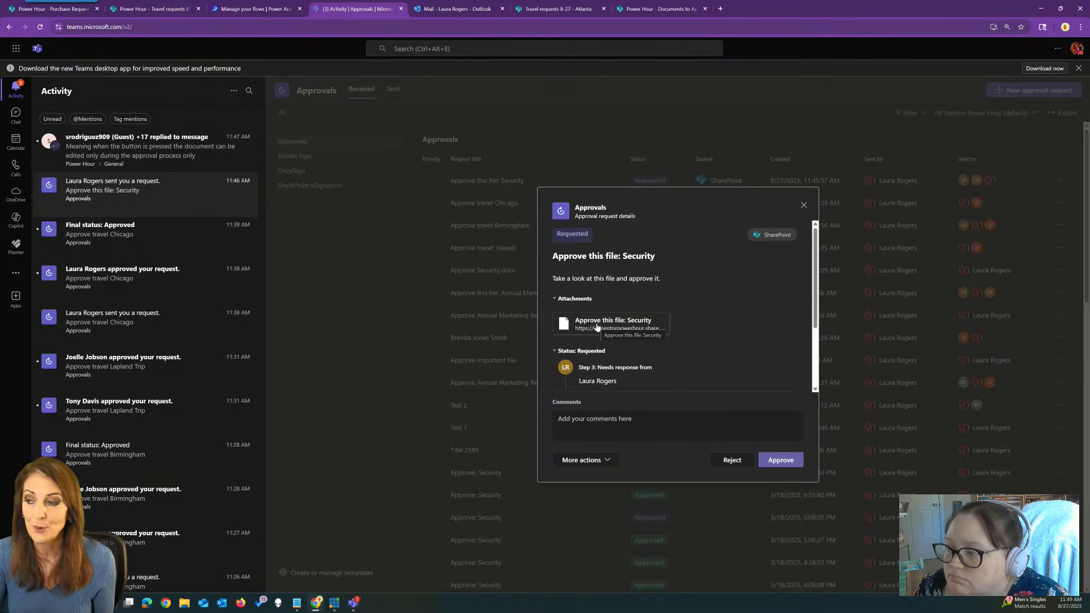
left_click(803, 205)
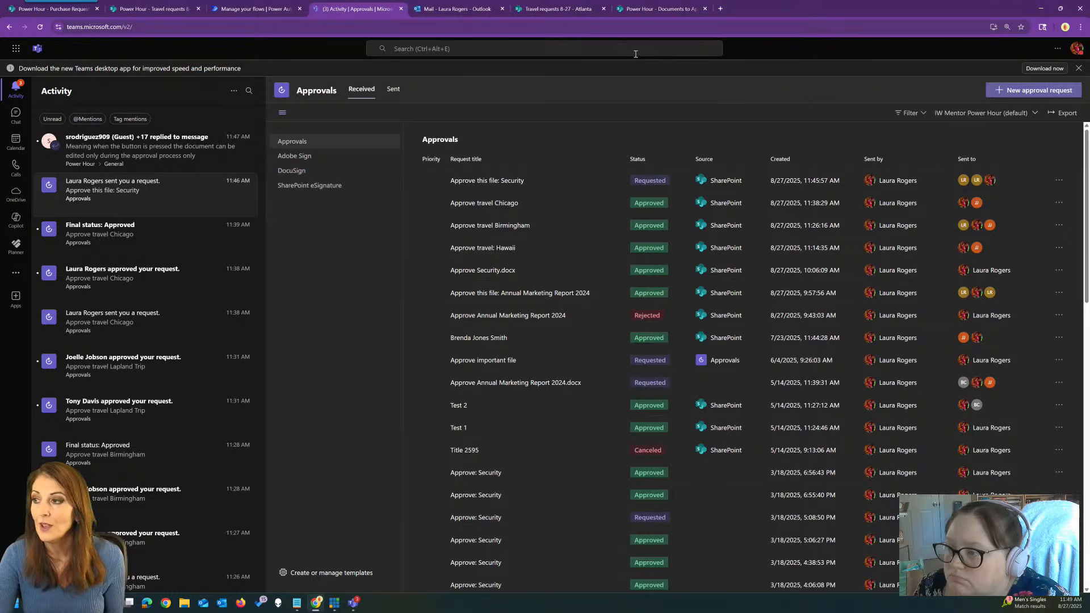
left_click(554, 5)
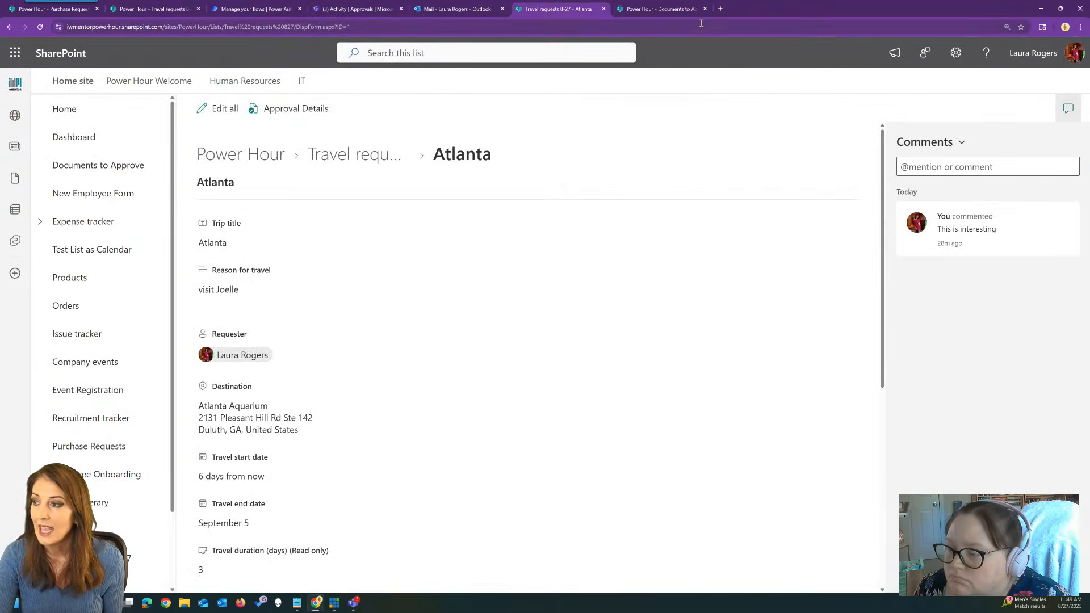
Return to Documents to Approve and scroll right to show the test approval and ID columns.
left_click(662, 7)
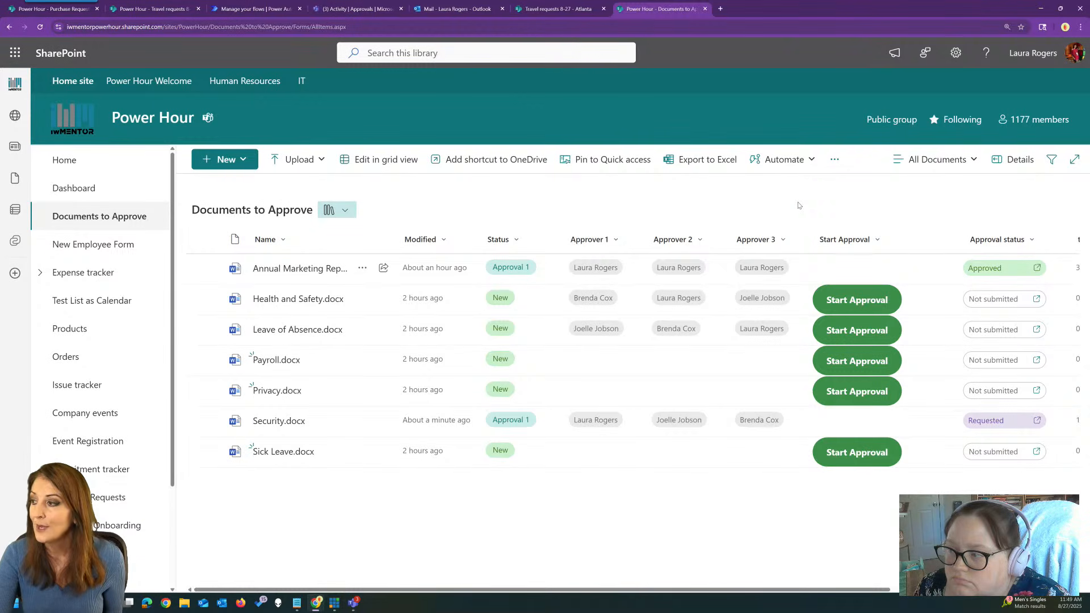
left_click_drag(820, 590, 1003, 589)
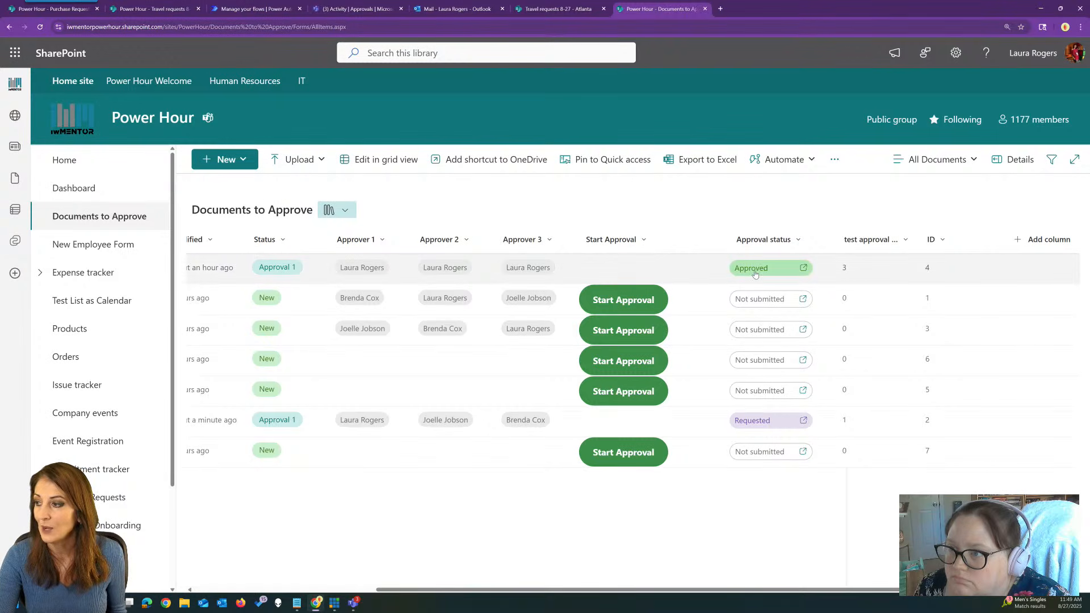
Sort the library by ID ascending, inspect the sort parameters in the URL, then reset the view.
left_click(939, 241)
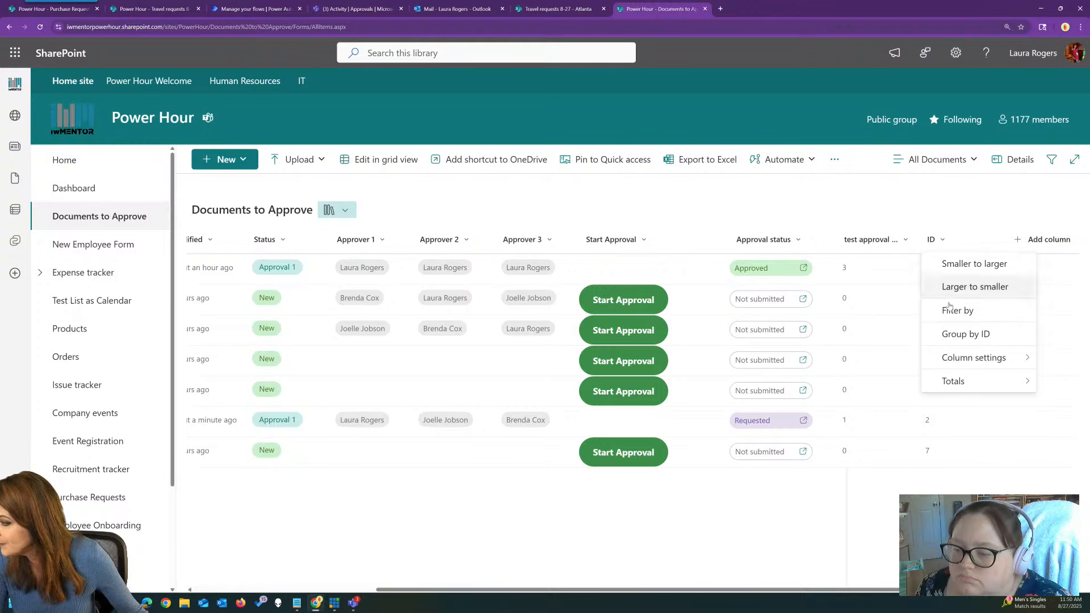
mouse_move(966, 358)
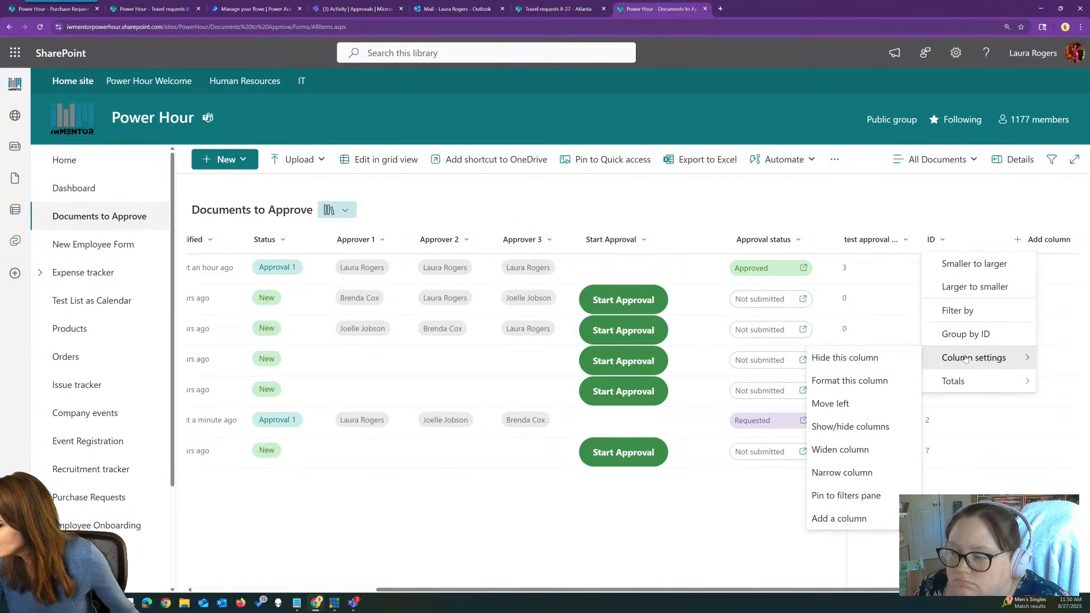
left_click(974, 264)
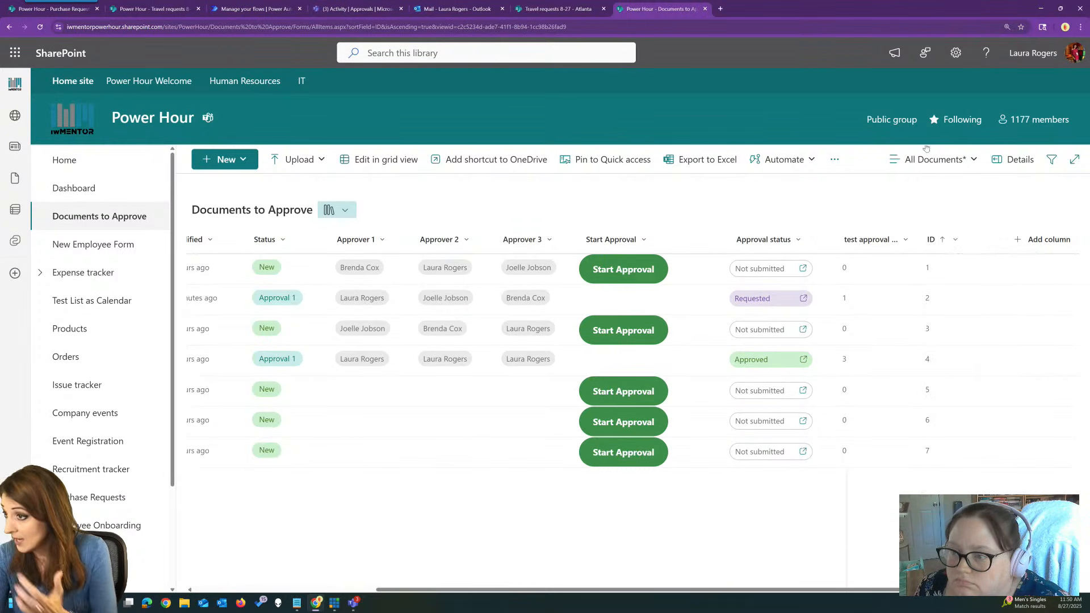
left_click(445, 26)
left_click(396, 27)
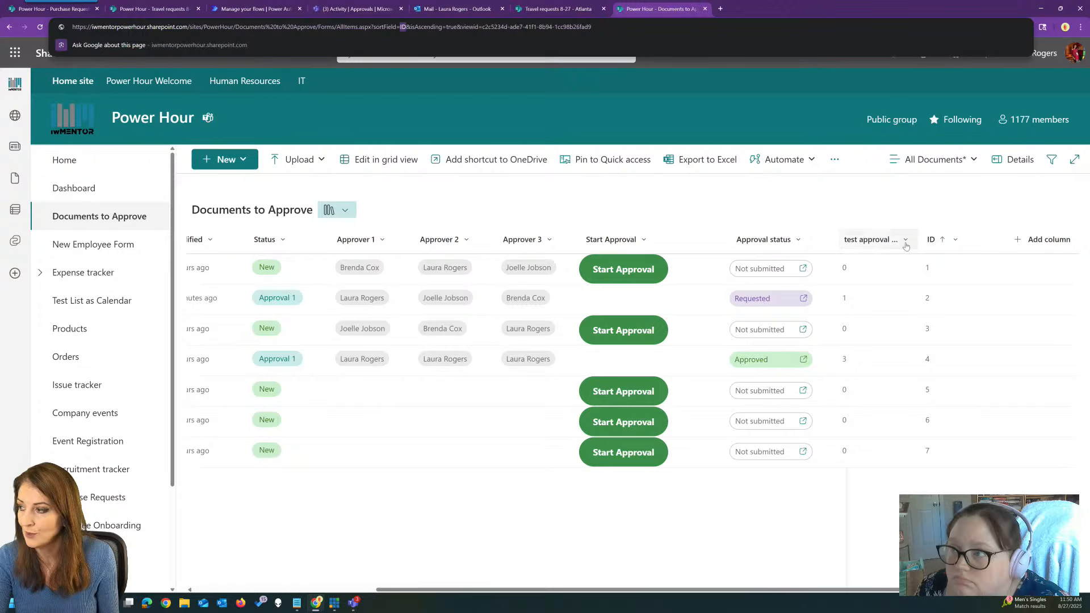
left_click(959, 226)
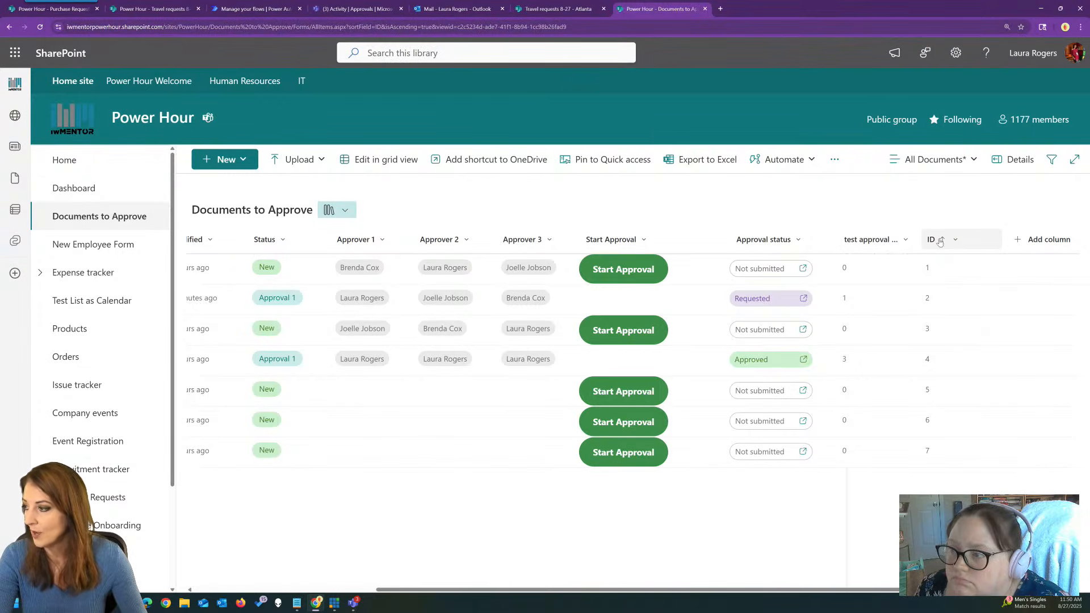
left_click(941, 240)
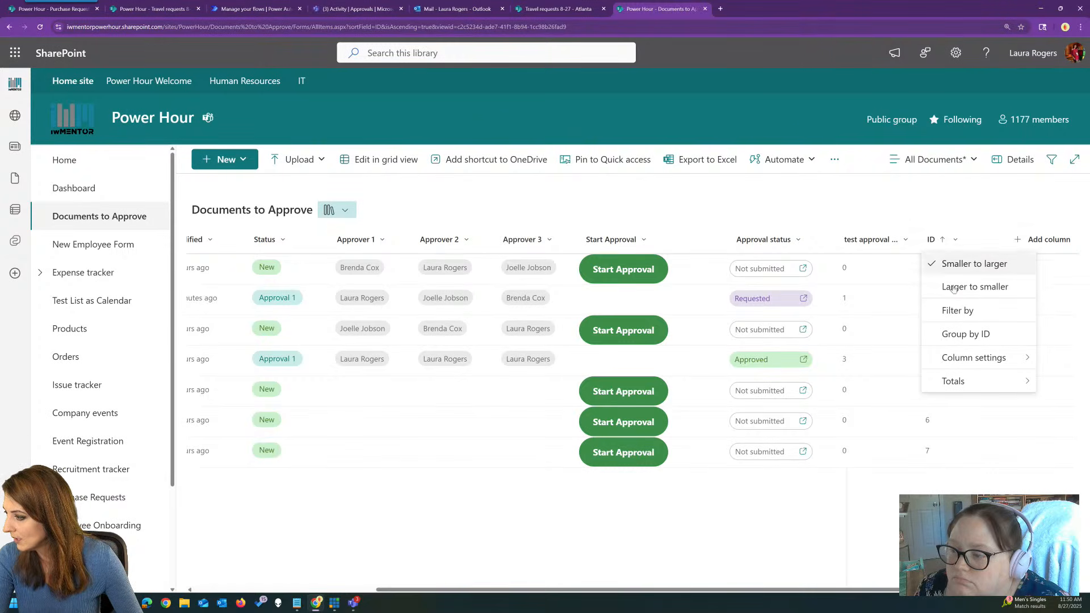
left_click(88, 218)
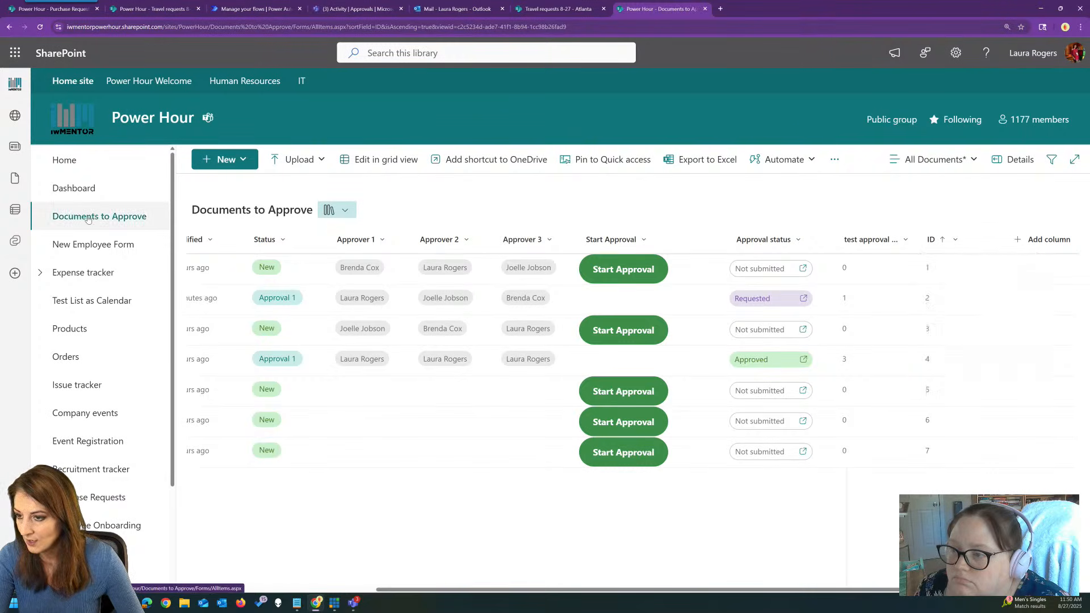
Filter the library's ID column to show only item 4.
left_click(937, 239)
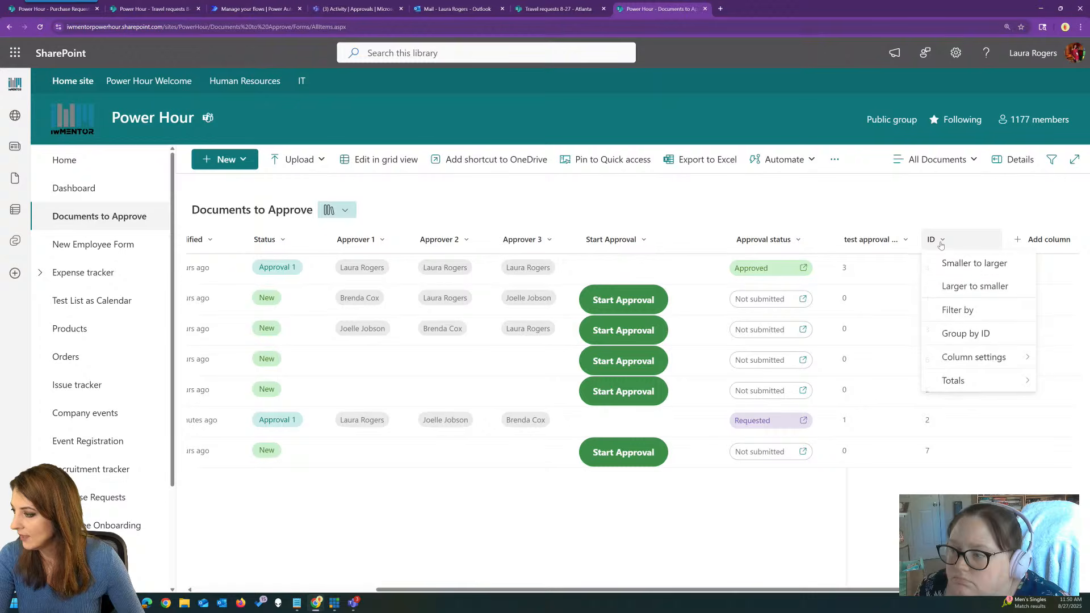
left_click(958, 310)
left_click(898, 141)
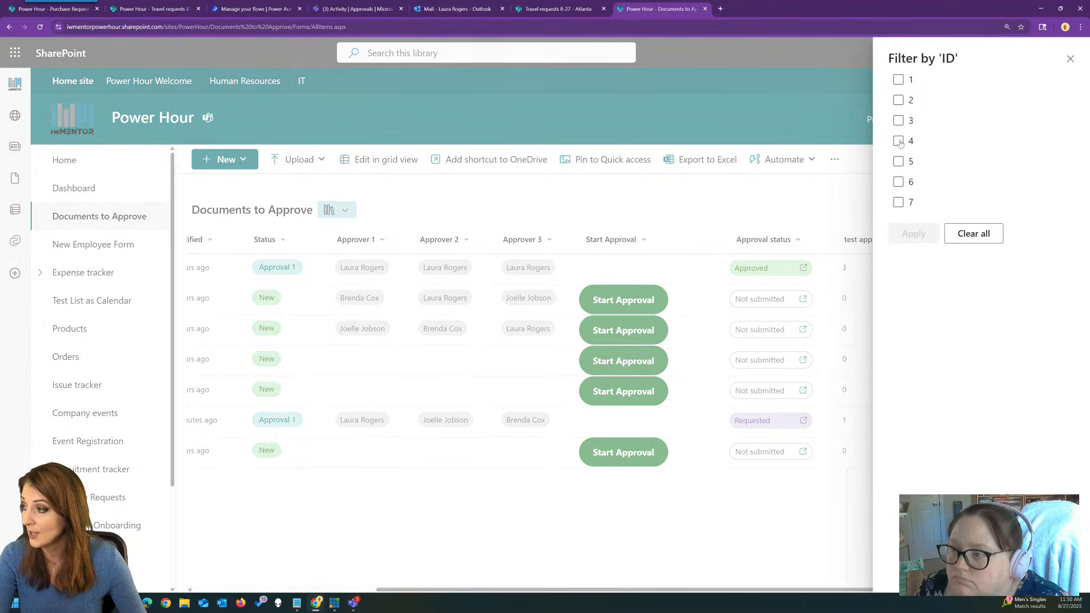
left_click(914, 233)
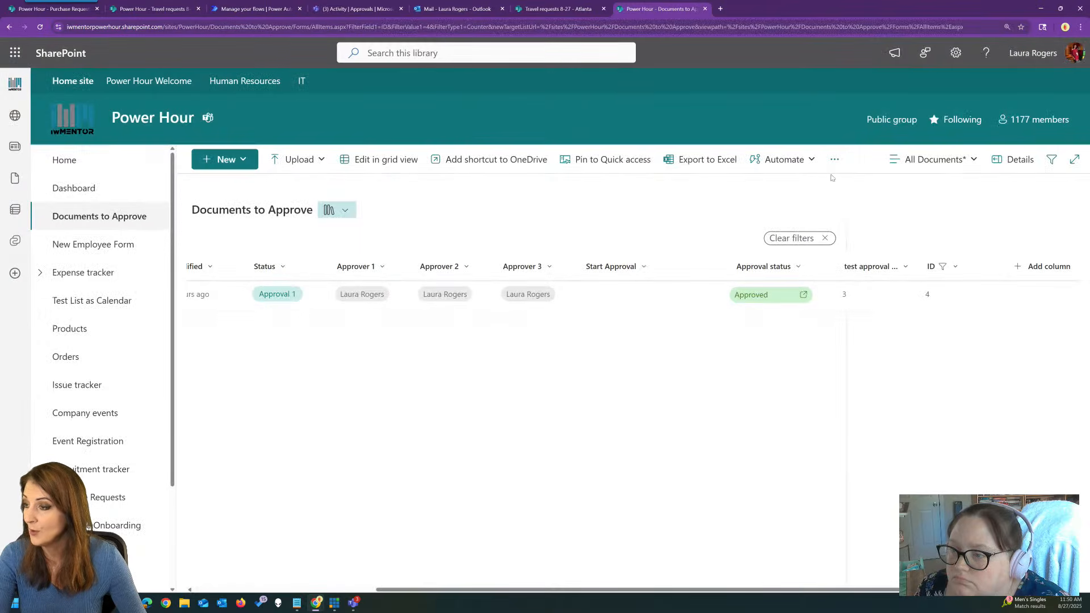
Examine the ID filter parameters in the filtered page's URL.
left_click(642, 27)
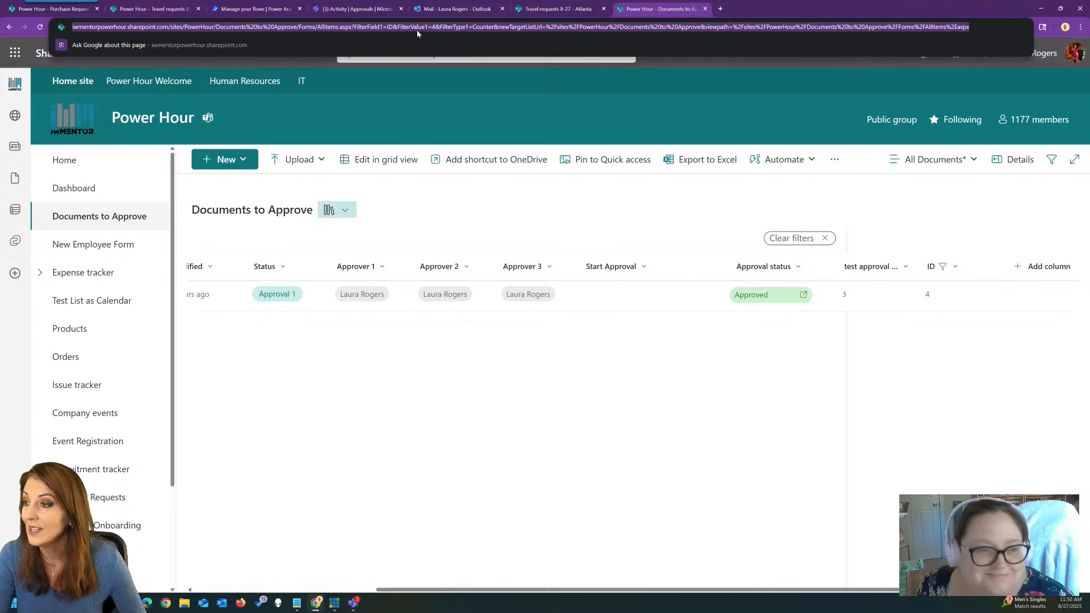
left_click(391, 28)
left_click_drag(371, 27, 450, 25)
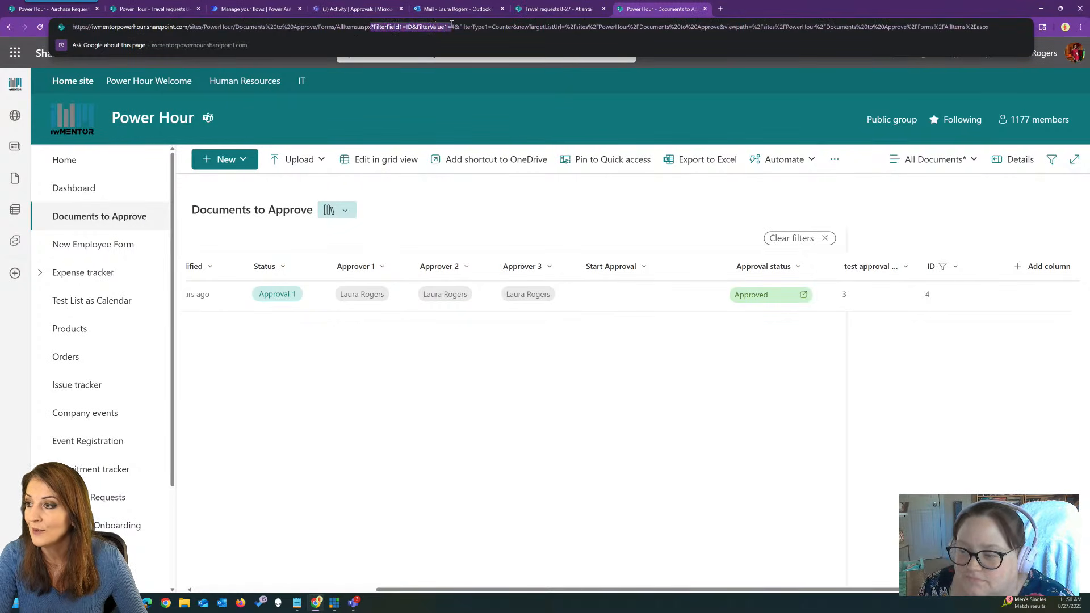
left_click(459, 29)
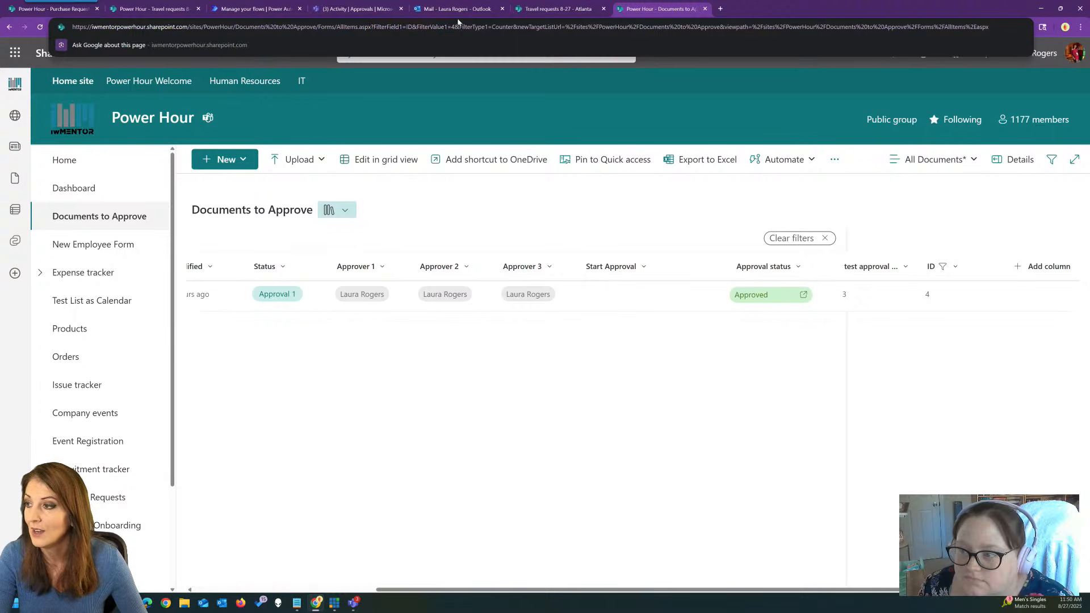
left_click_drag(455, 27, 69, 26)
key("ctrl+c")
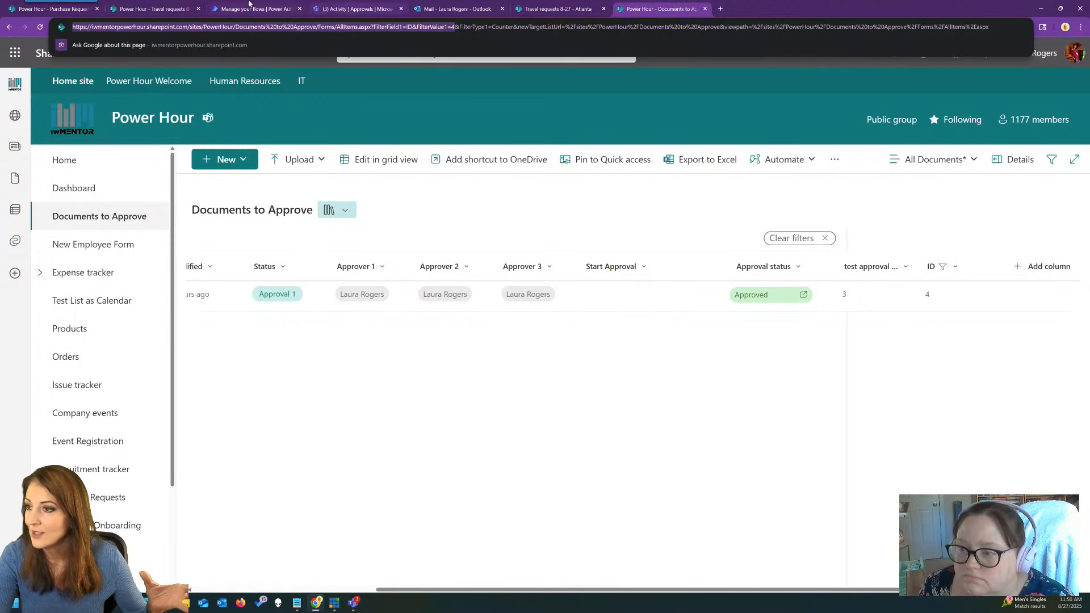
left_click(249, 5)
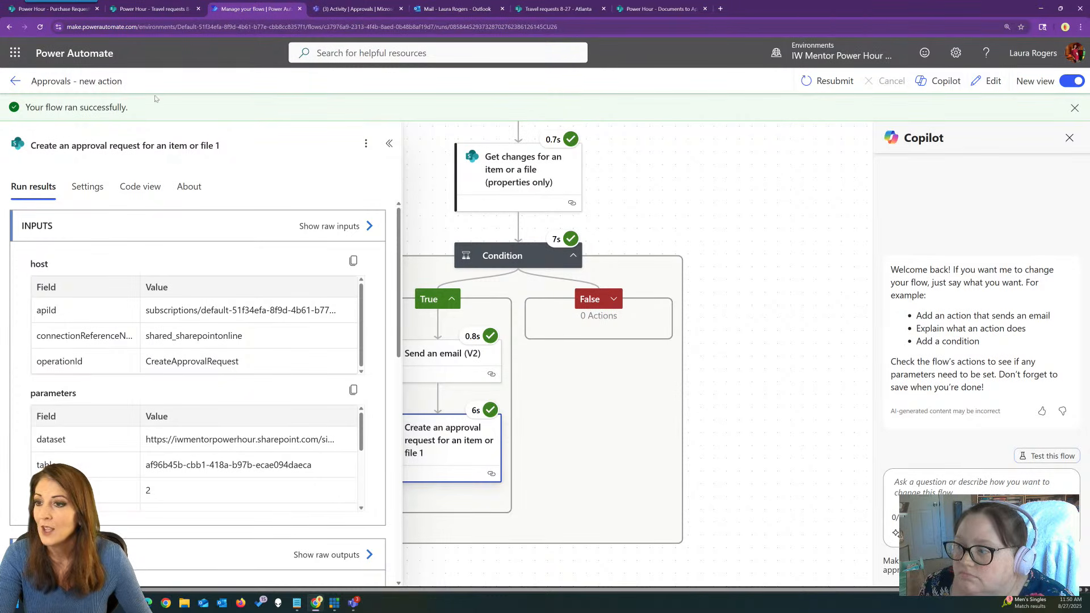
Remove the Link to item token from the Send an email (V2) body.
left_click(987, 80)
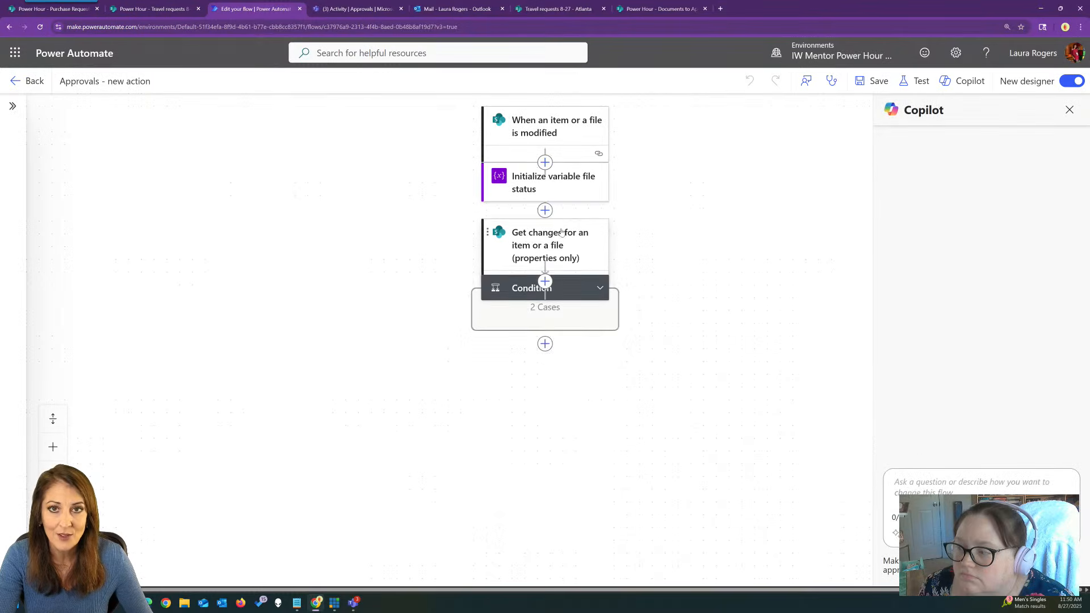
left_click(598, 377)
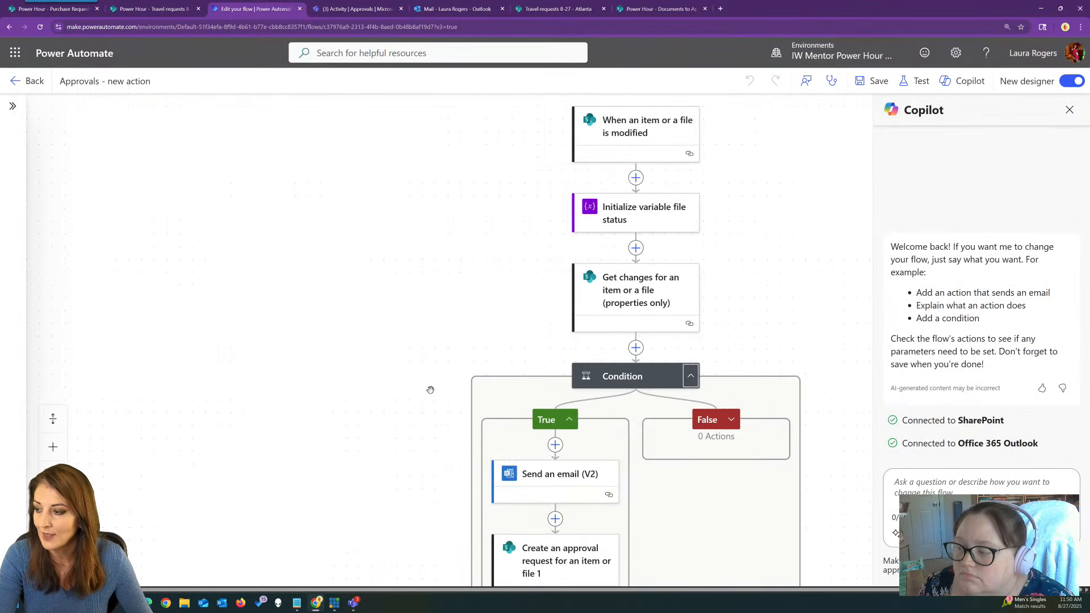
left_click(487, 364)
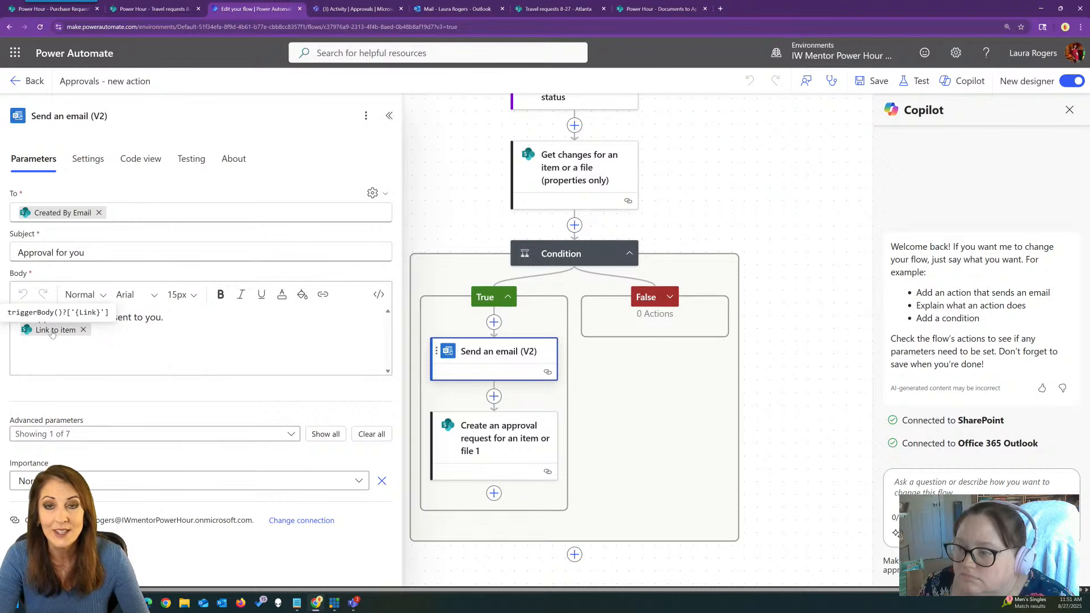
left_click(84, 329)
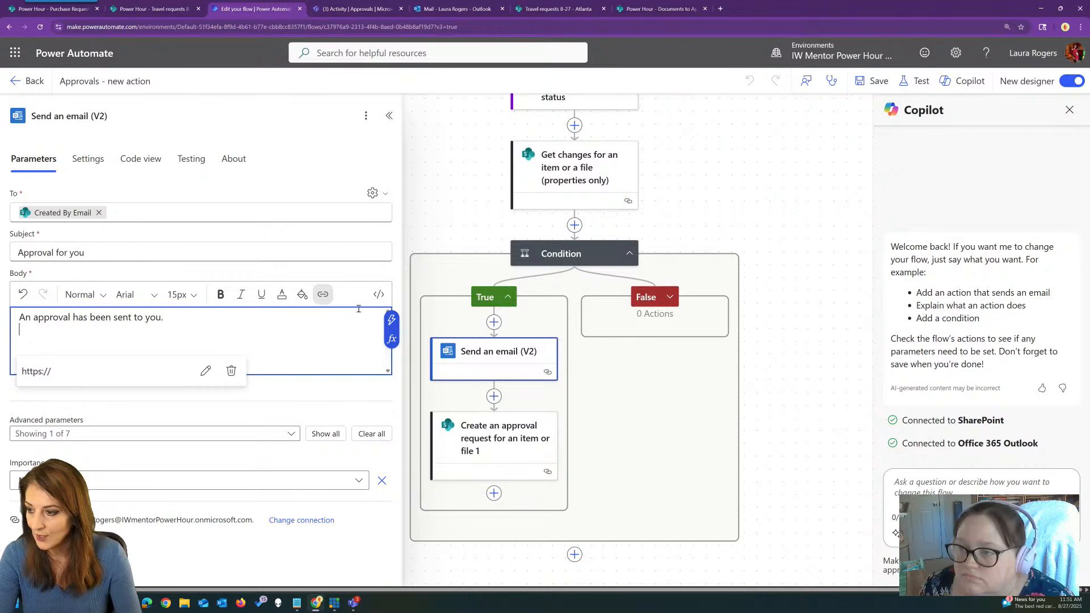
Add a CLICK HERE link to the library URL filtered by the item's ID, and save the flow.
left_click(378, 294)
left_click(361, 330)
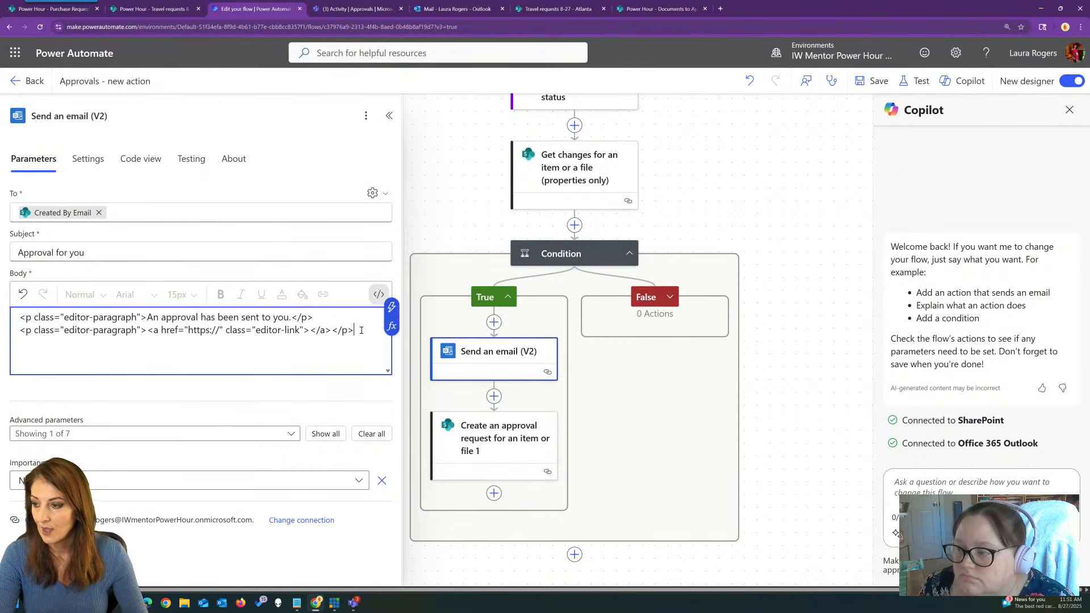
key("Return")
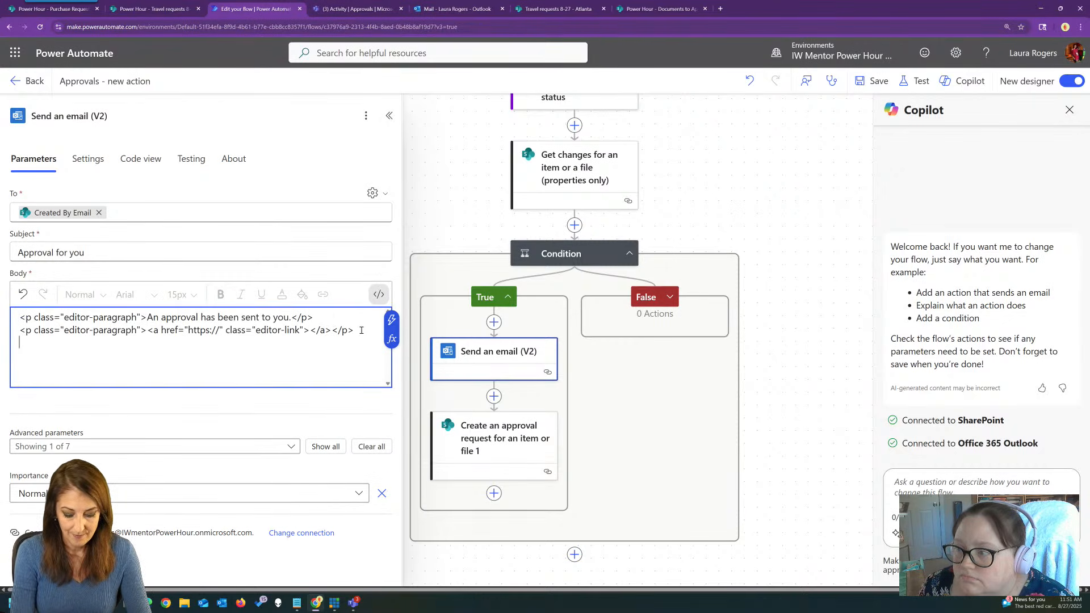
type("<a h")
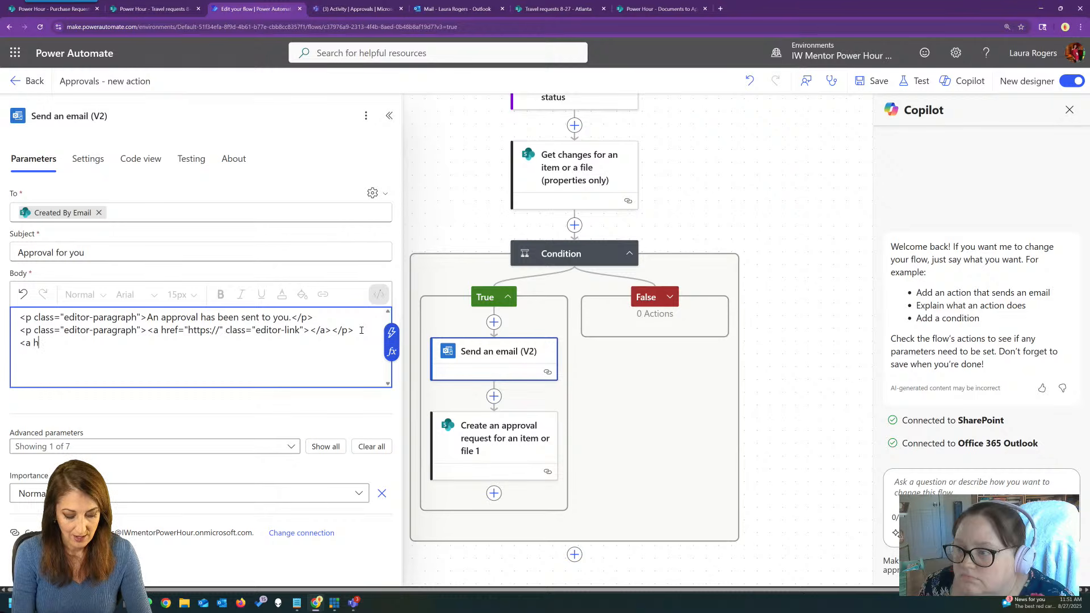
type("ref=")
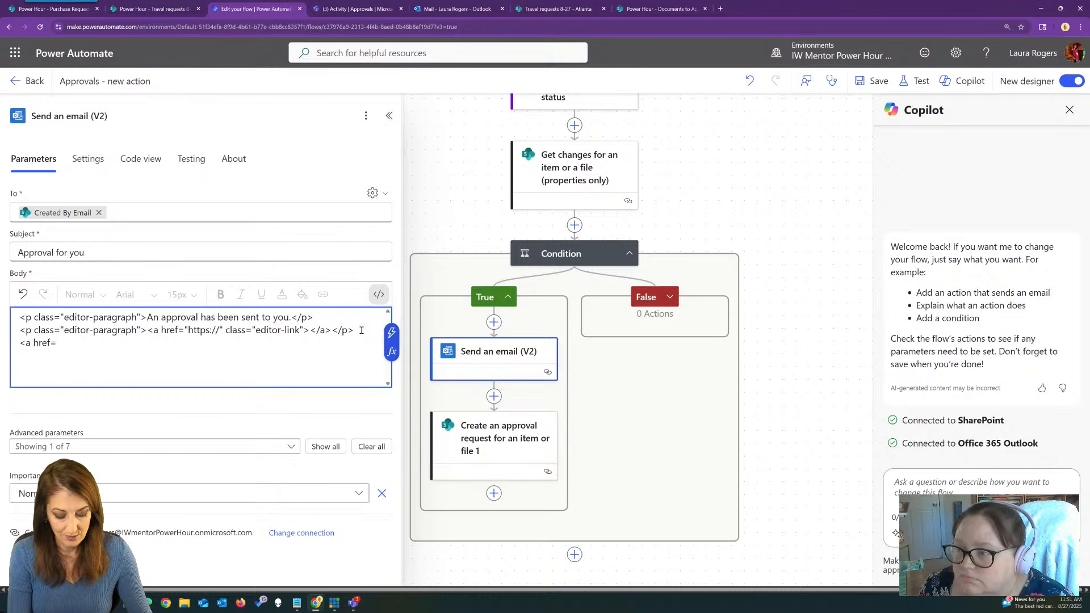
key("ctrl+v")
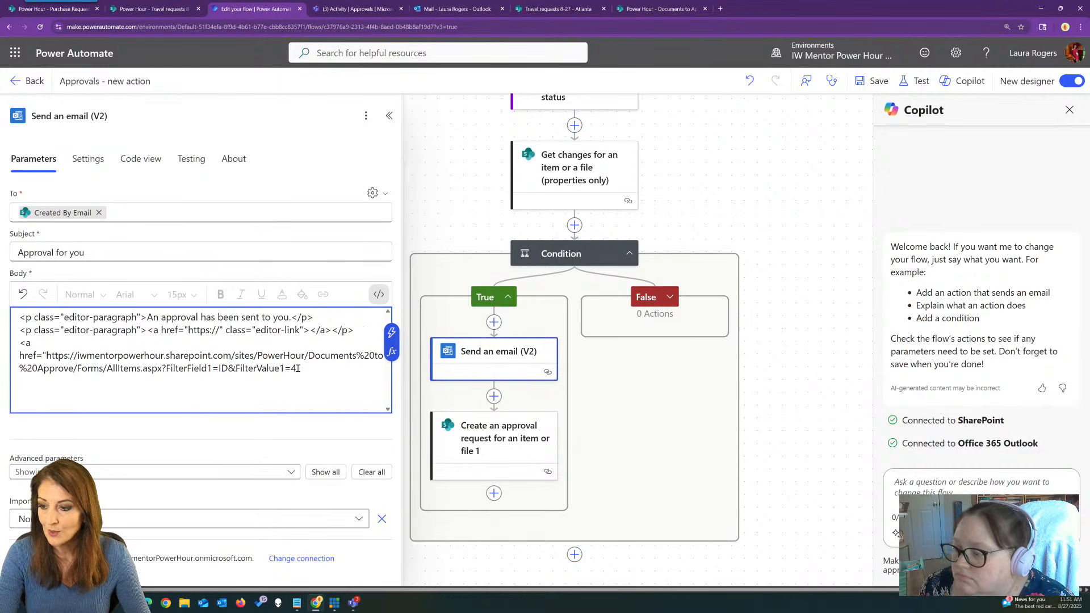
type("4")
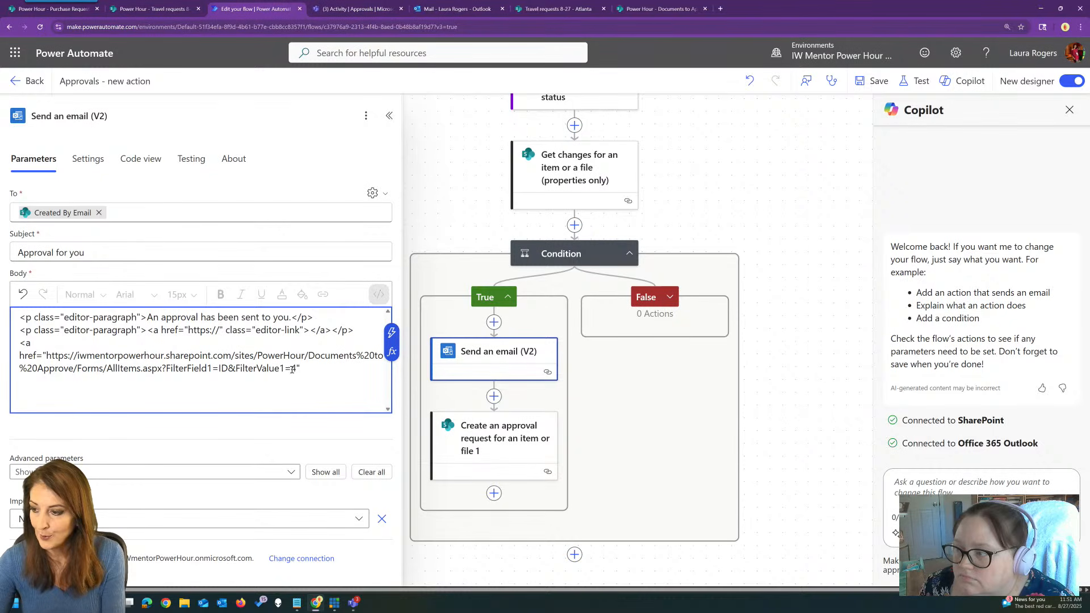
left_click(392, 335)
scroll(528, 460, "down", 1)
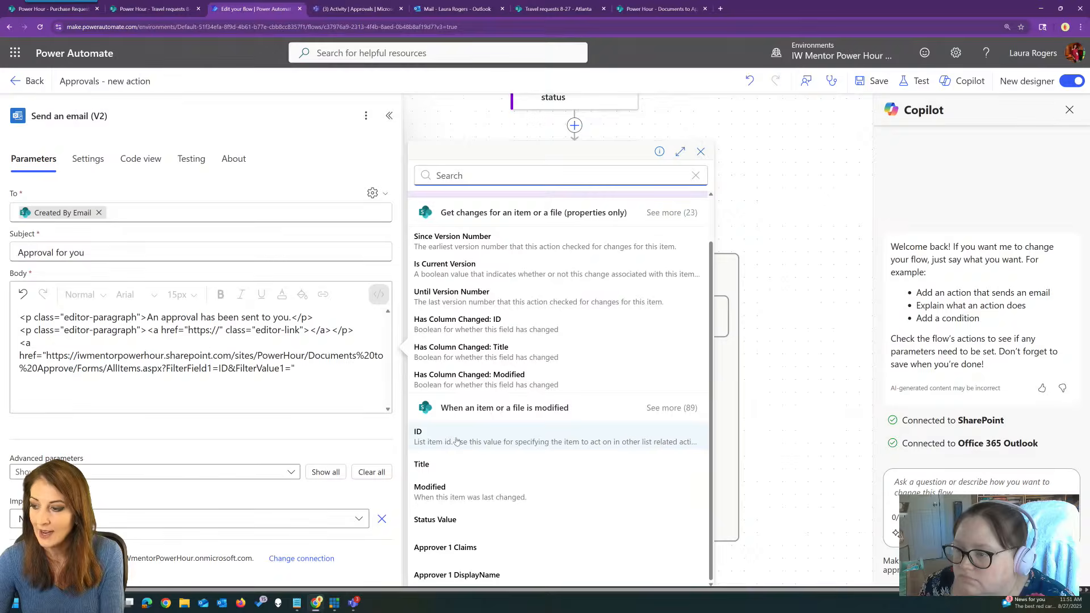
left_click(454, 437)
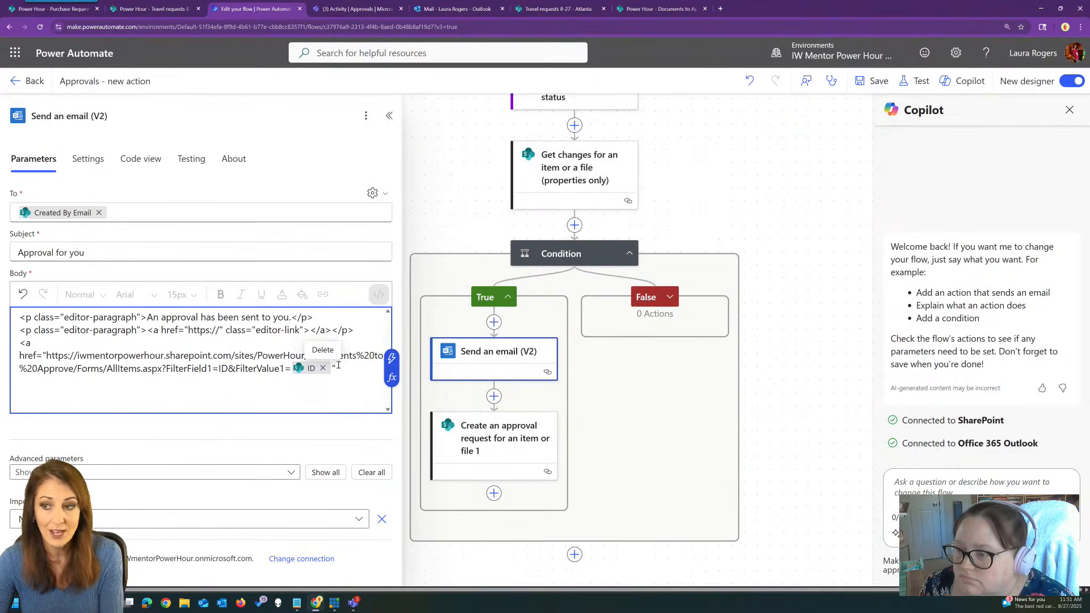
type("\">")
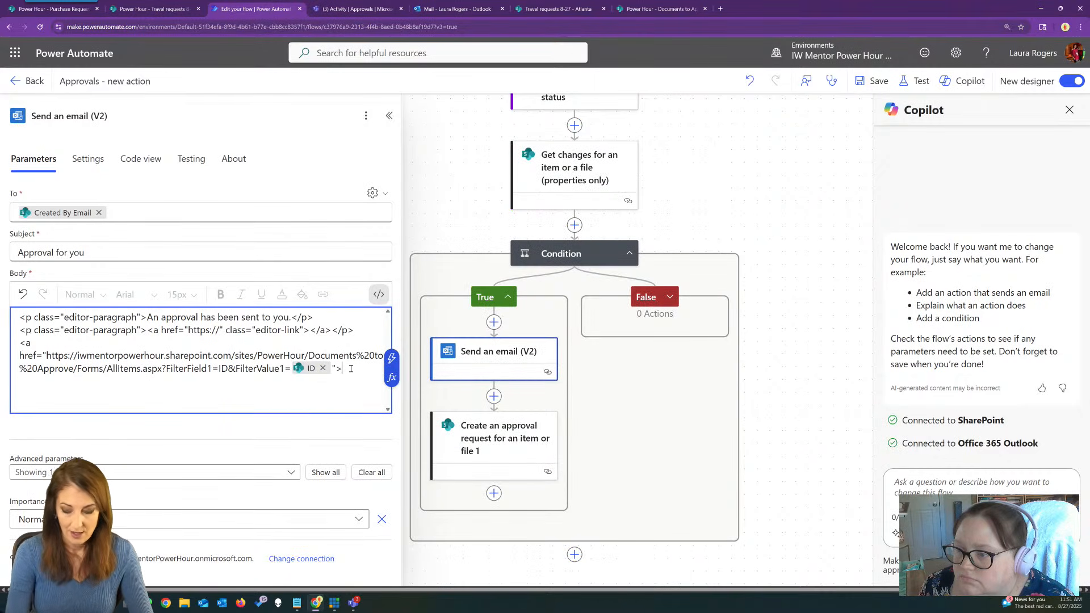
type("CLICK HERE")
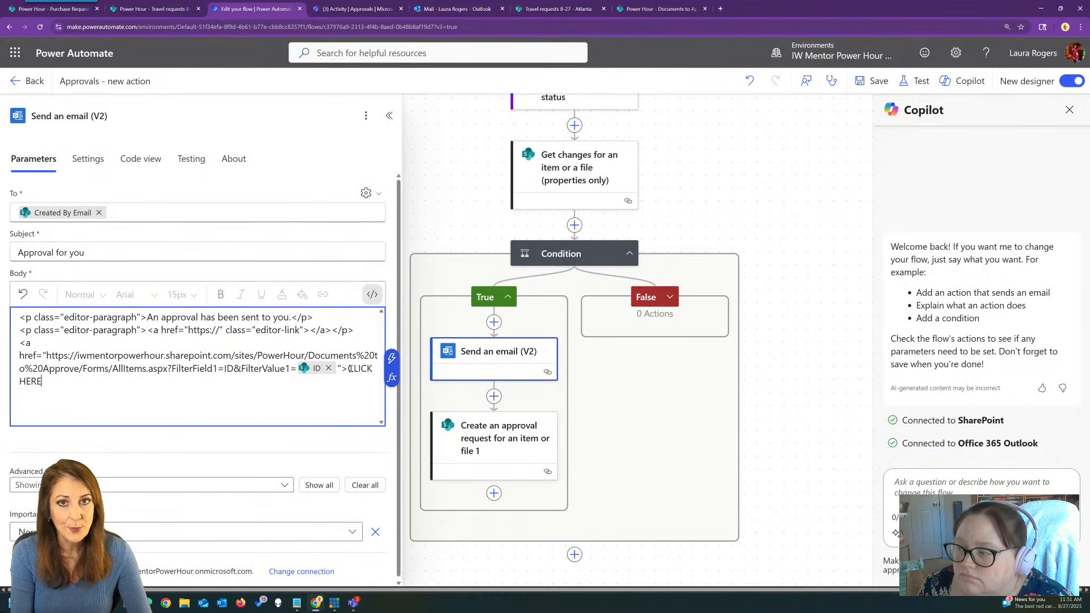
type("<")
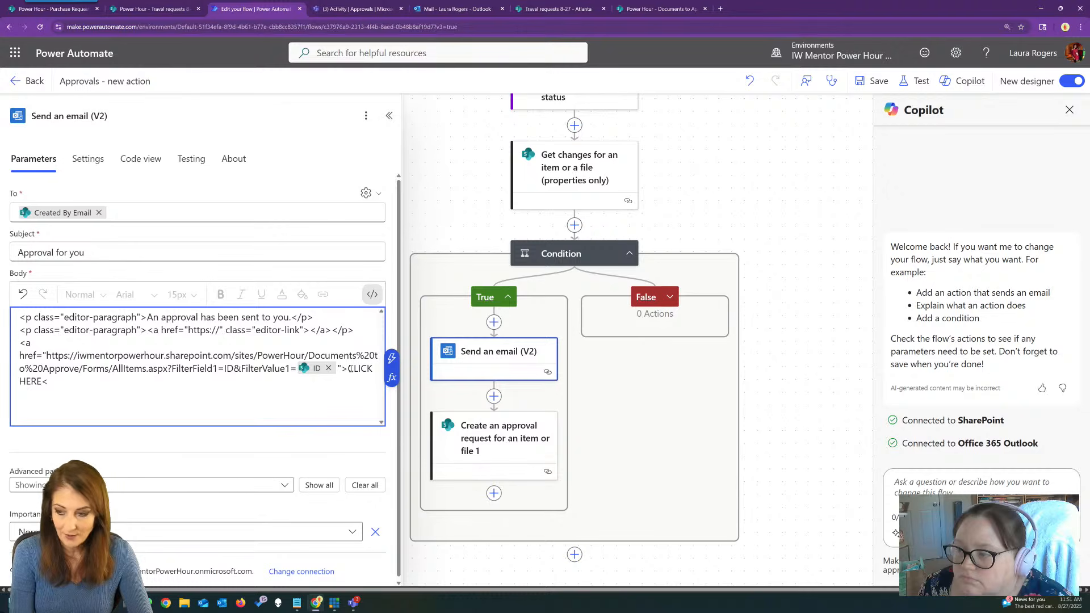
type("/A")
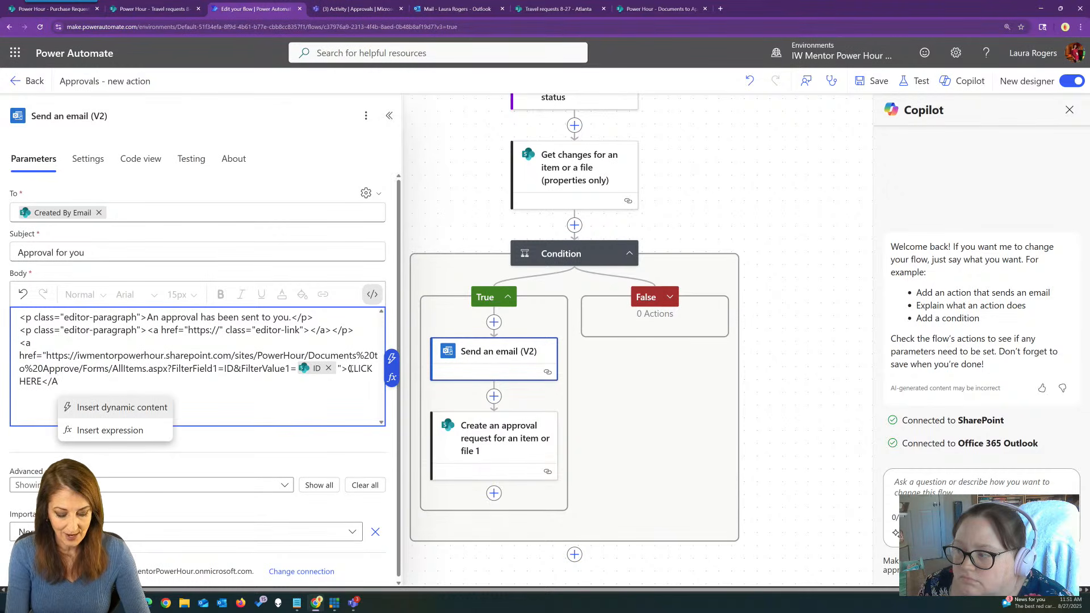
type(">")
left_click(872, 81)
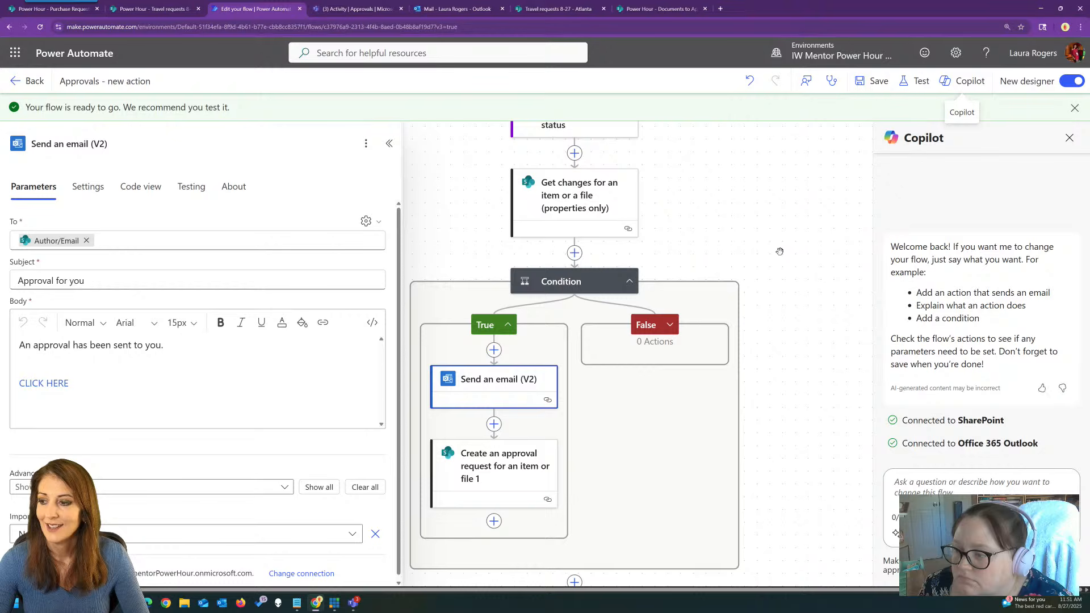
left_click(34, 83)
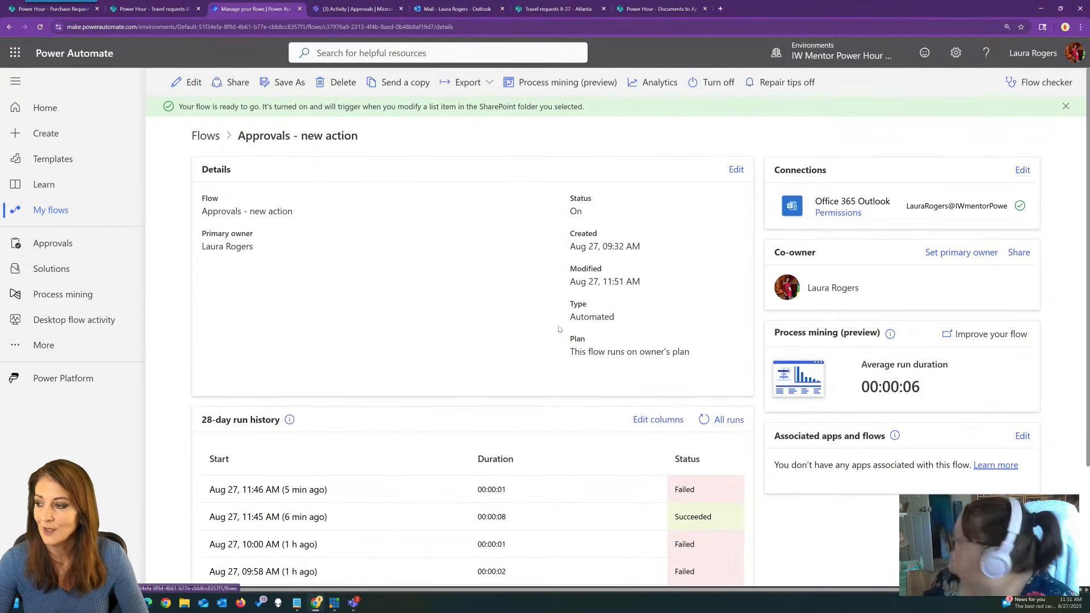
Clear the ID filter and, in grid view, remove Health and Safety's existing Approver 1.
left_click(642, 7)
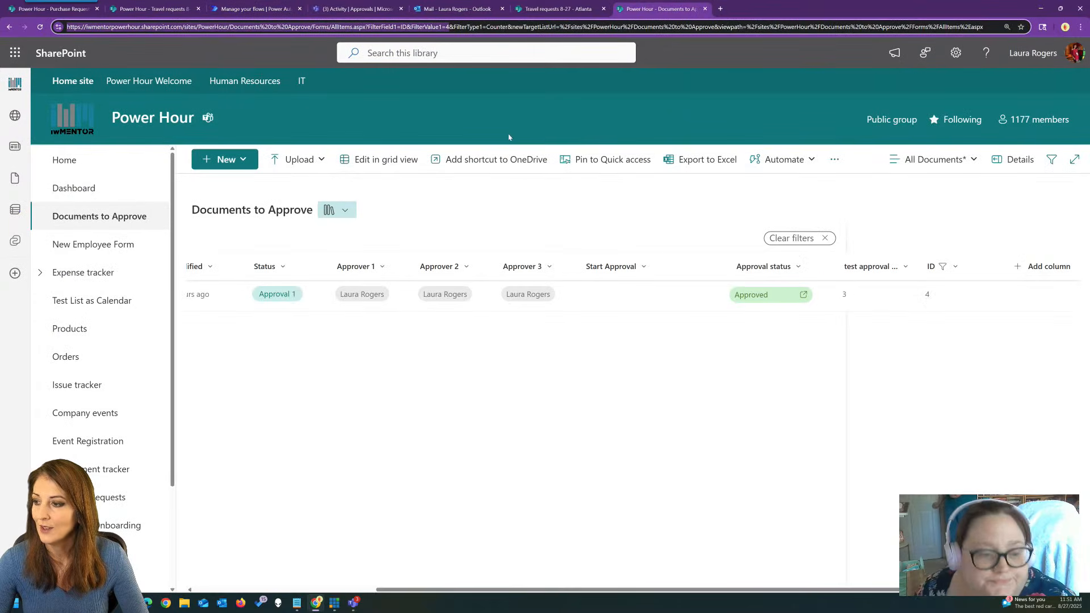
left_click(99, 216)
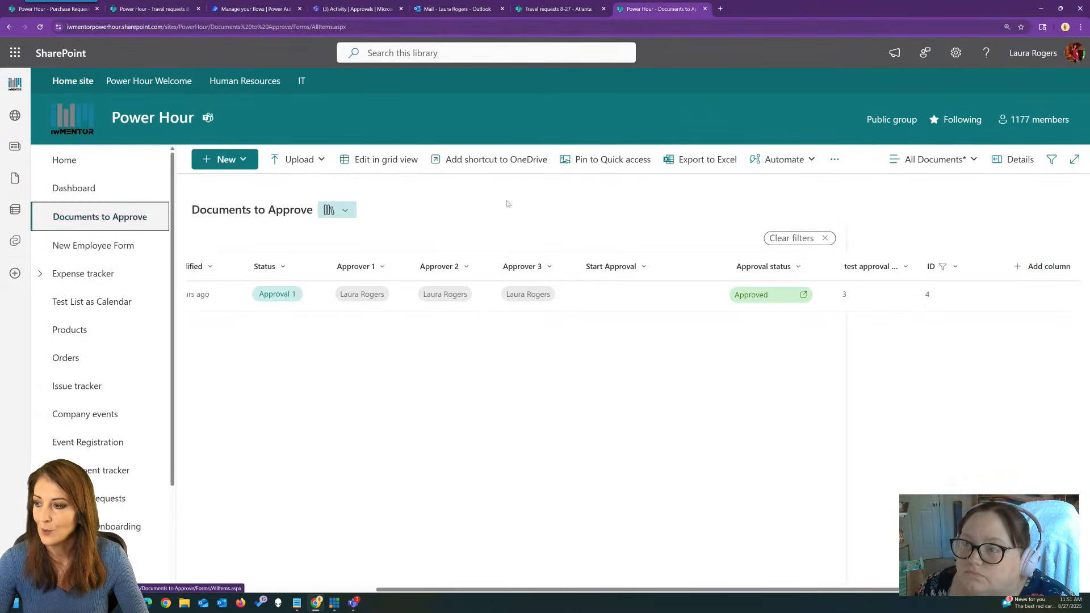
left_click_drag(460, 591, 325, 591)
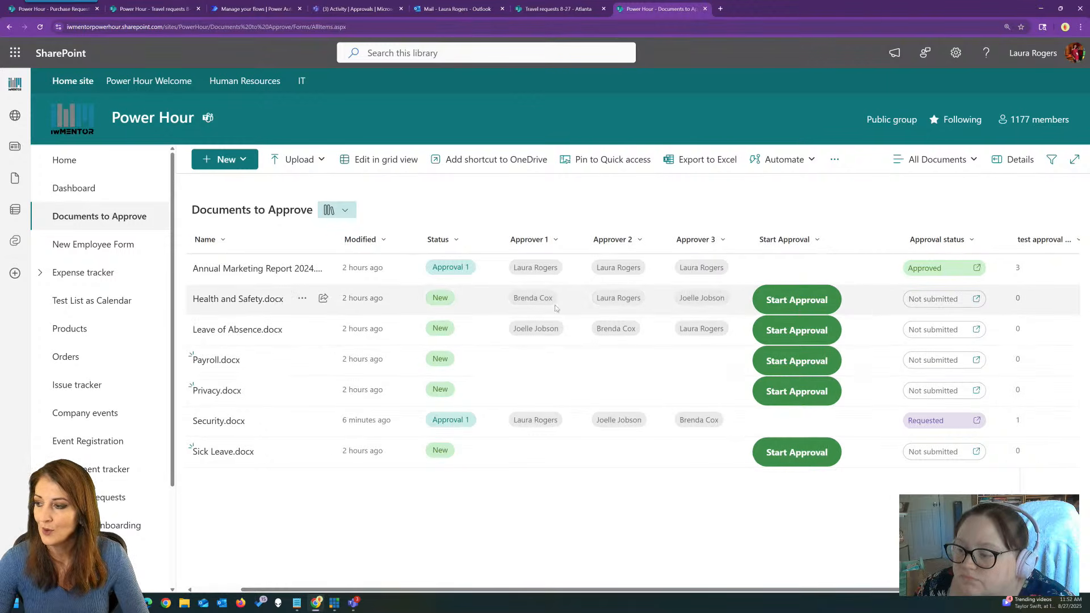
left_click(379, 159)
left_click(562, 293)
left_click(564, 296)
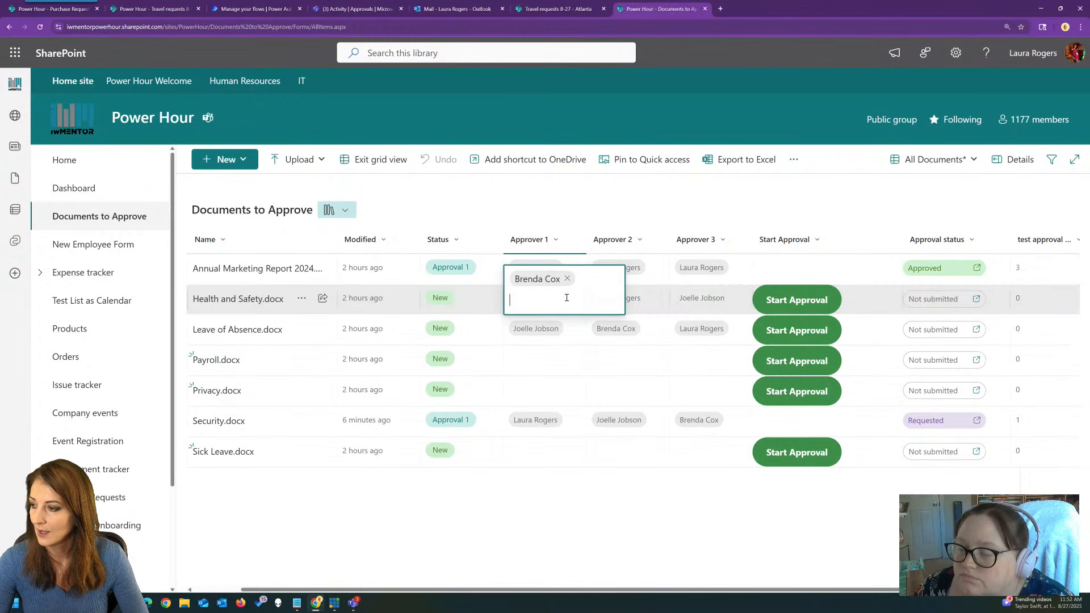
left_click(567, 279)
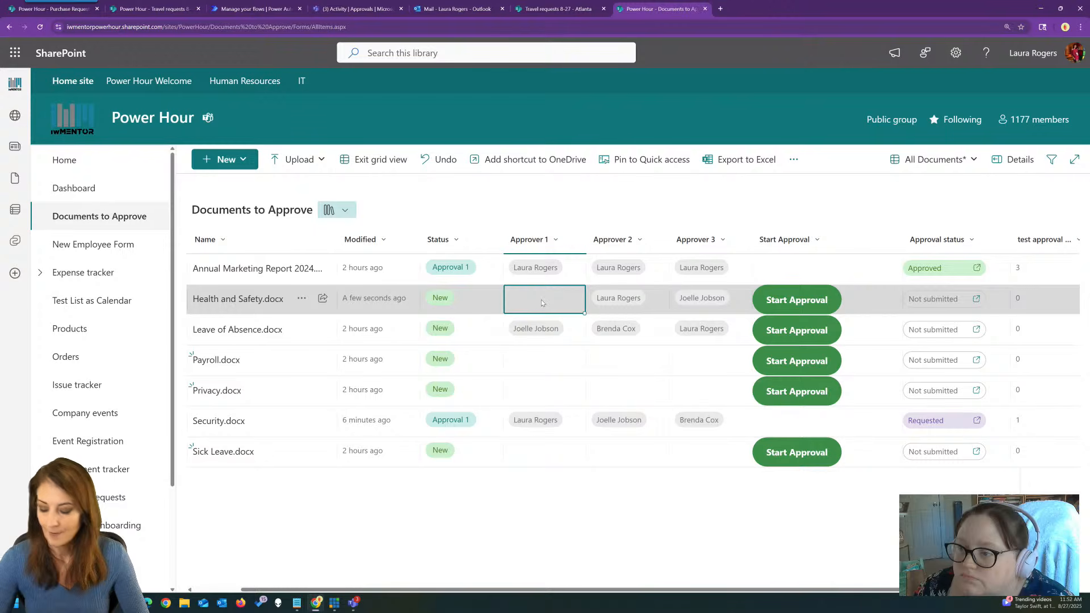
Set the signed-in user as Approver 1, exit grid view, and start Health and Safety's approval.
left_click(537, 296)
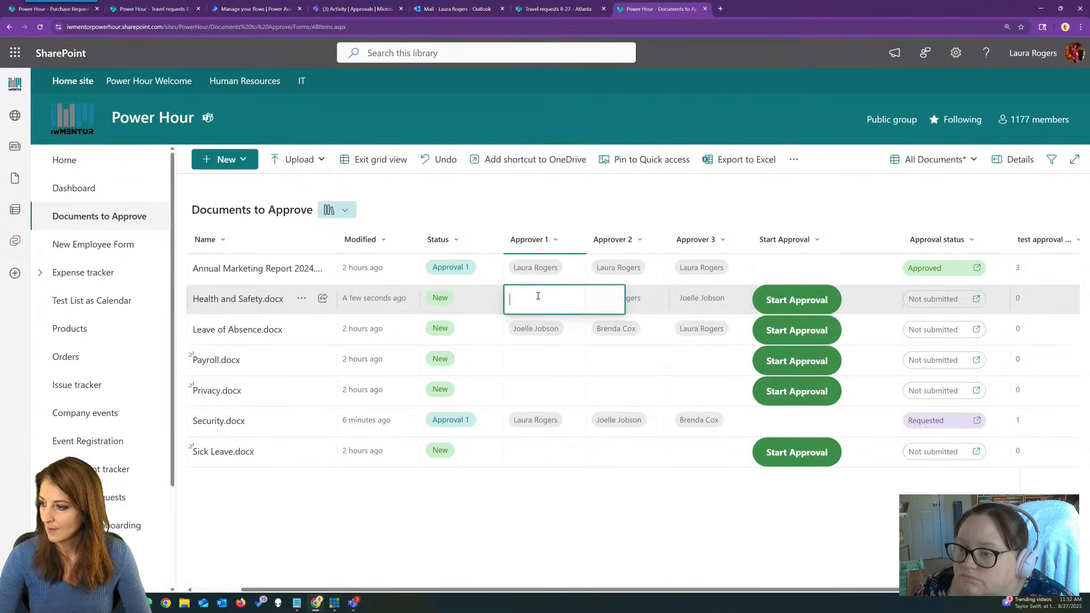
type("LAURA")
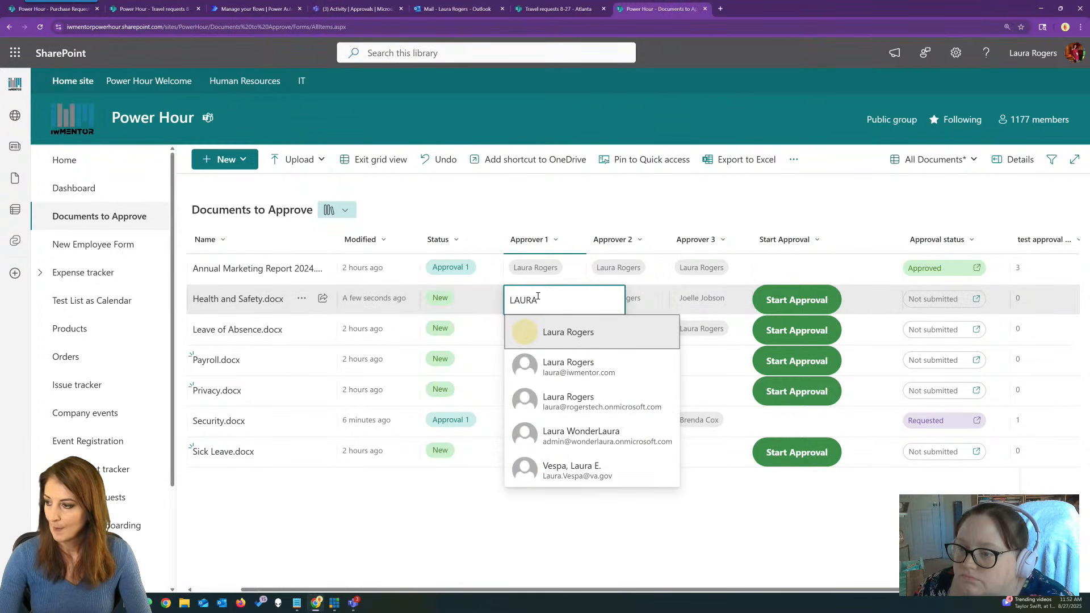
left_click(593, 336)
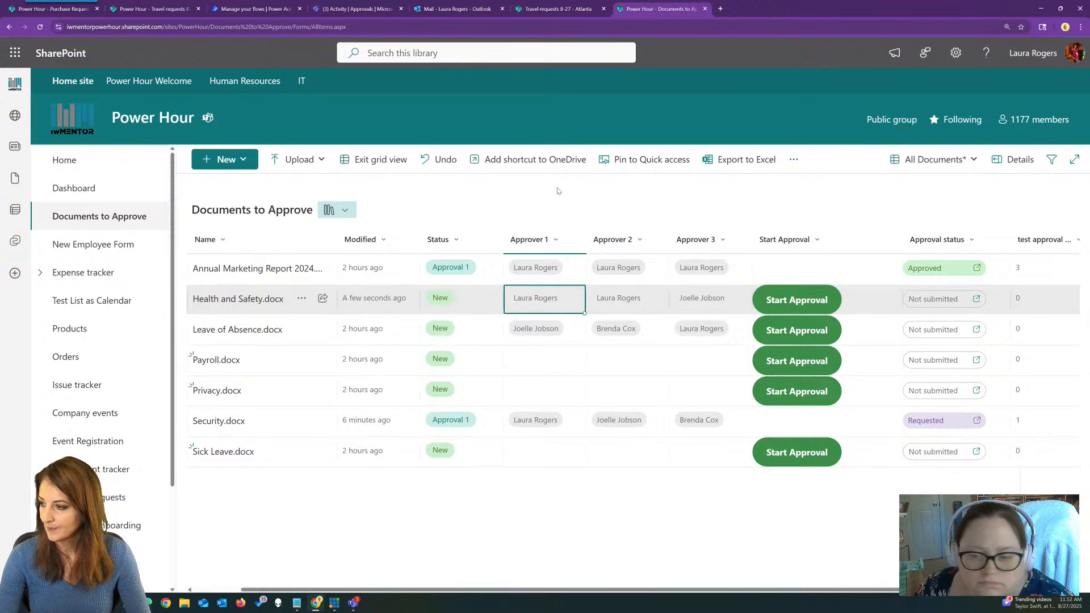
left_click(808, 303)
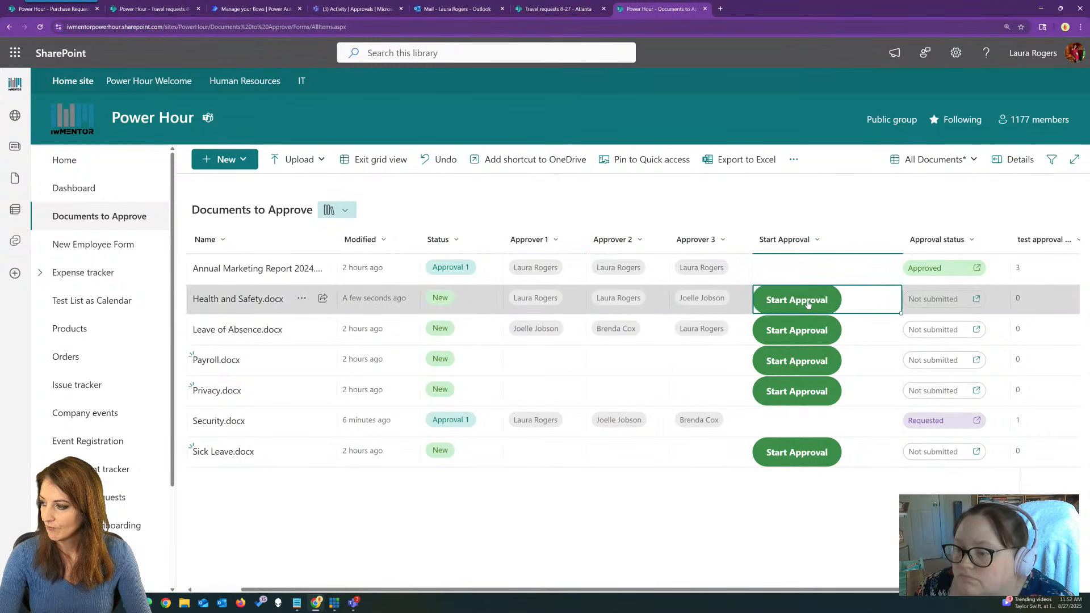
left_click(377, 160)
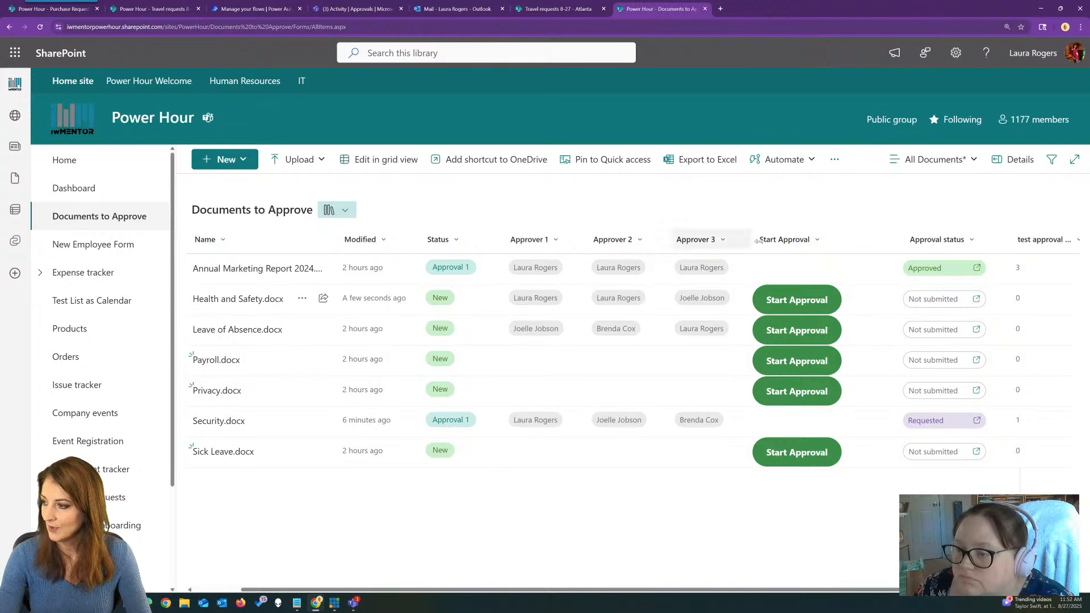
left_click(811, 302)
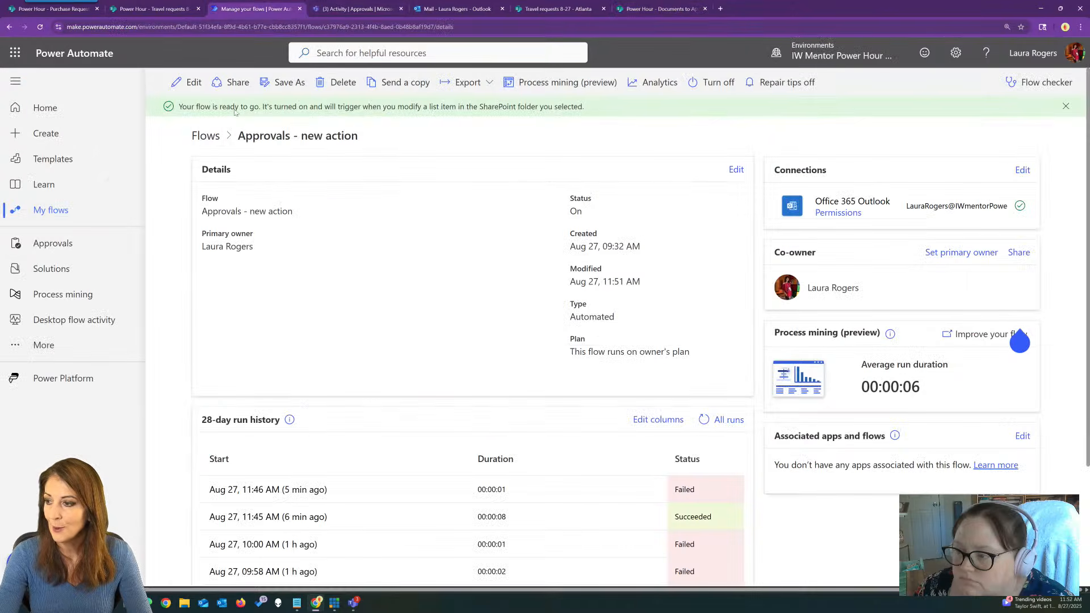
Open Approvals - new action's run history, refresh it, and add the {Name} column.
left_click(206, 135)
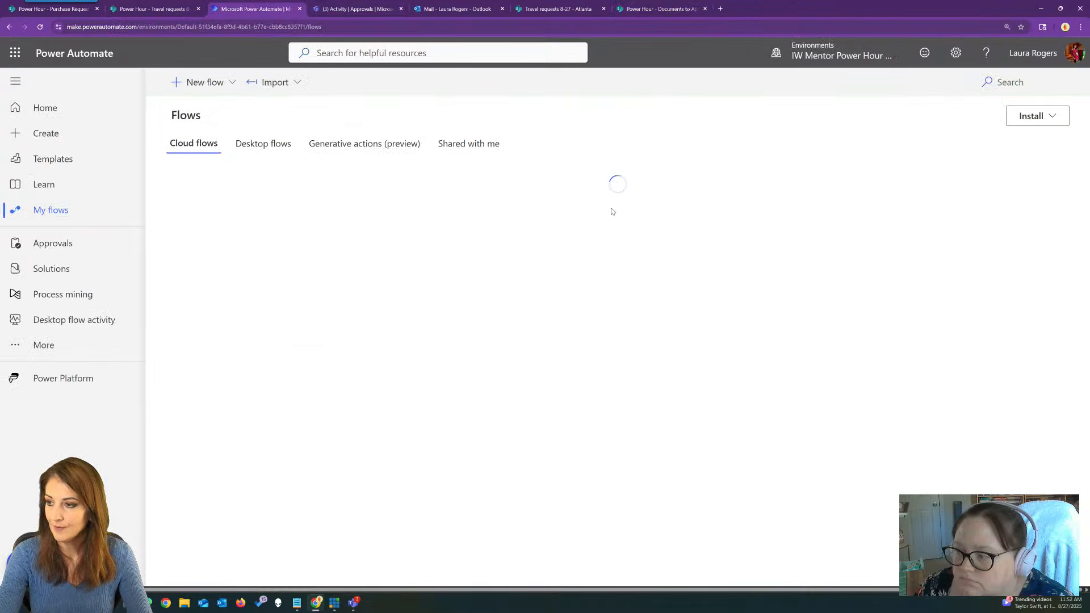
left_click(281, 230)
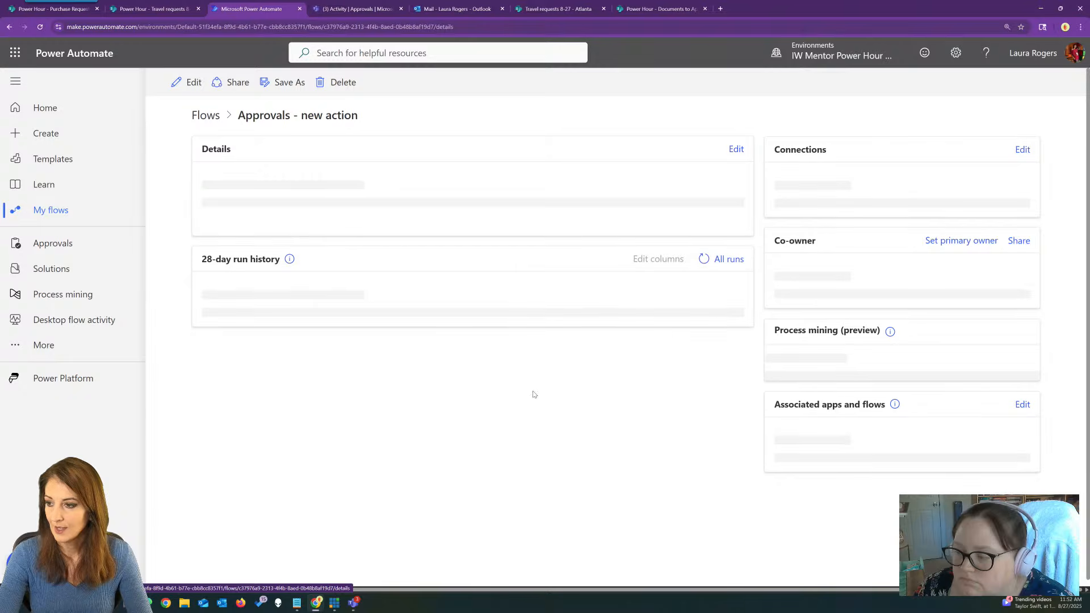
scroll(467, 454, "down", 2)
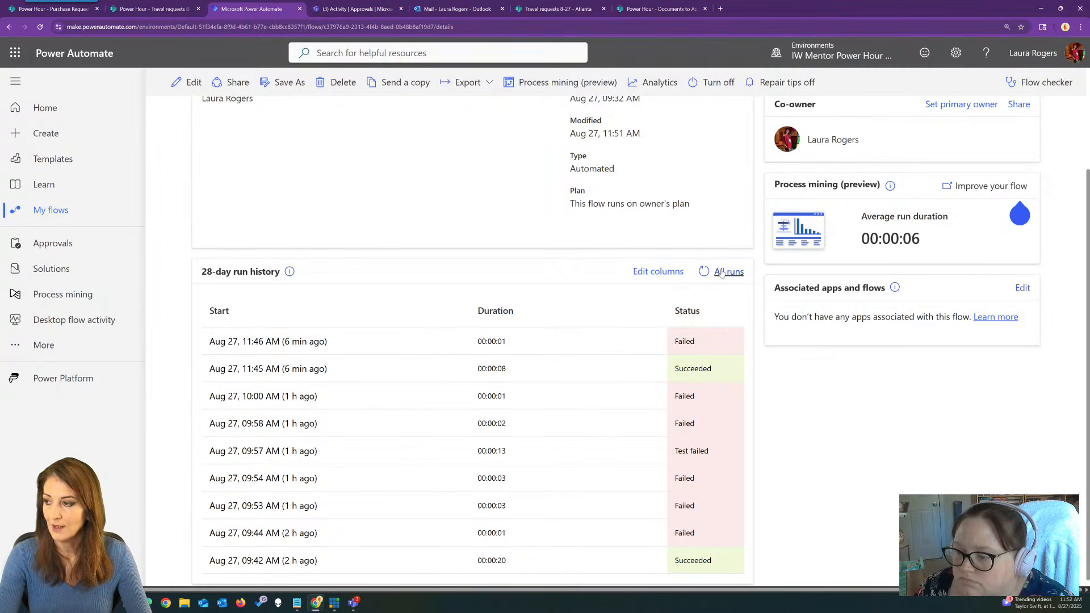
left_click(704, 272)
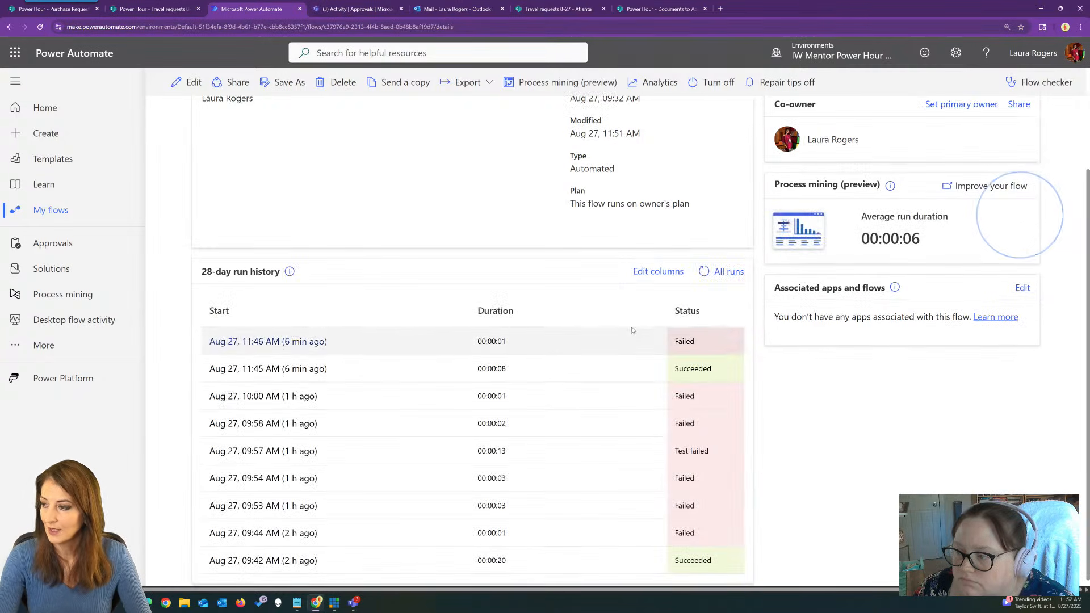
left_click(668, 272)
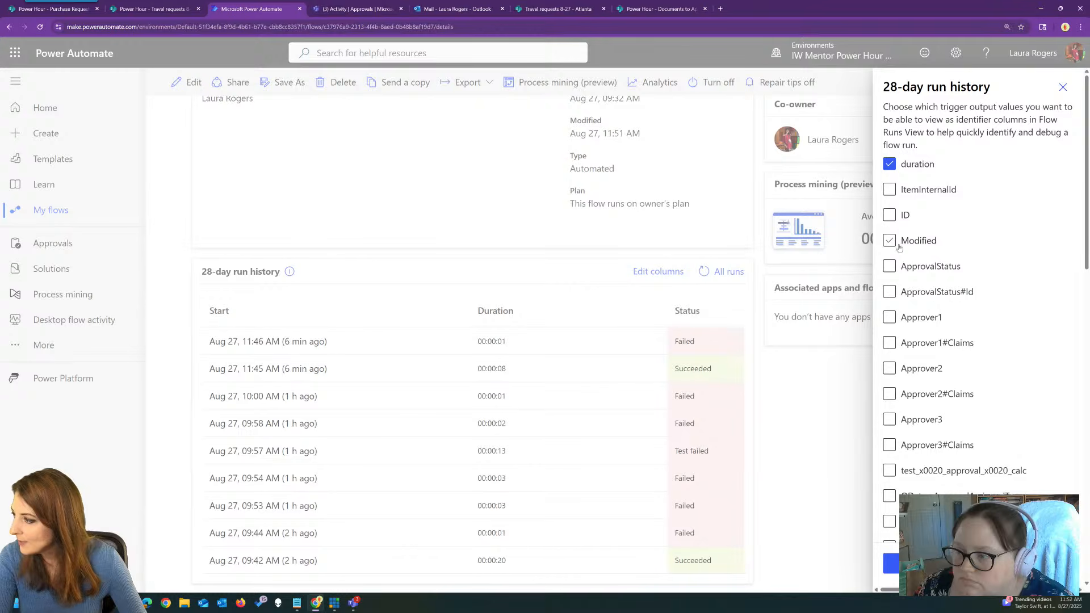
scroll(960, 259, "down", 8)
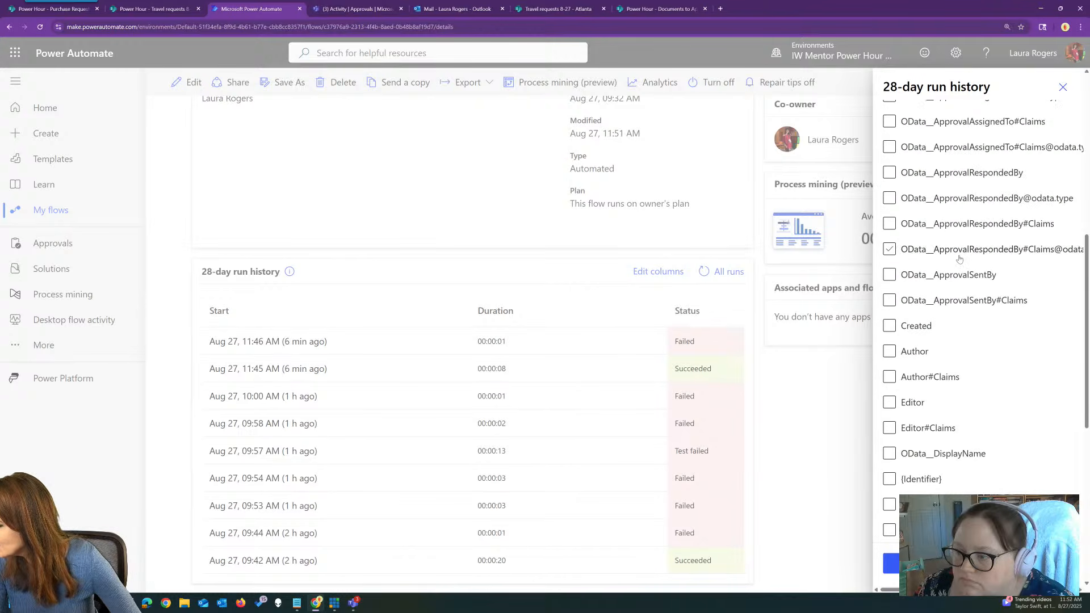
scroll(1008, 353, "down", 7)
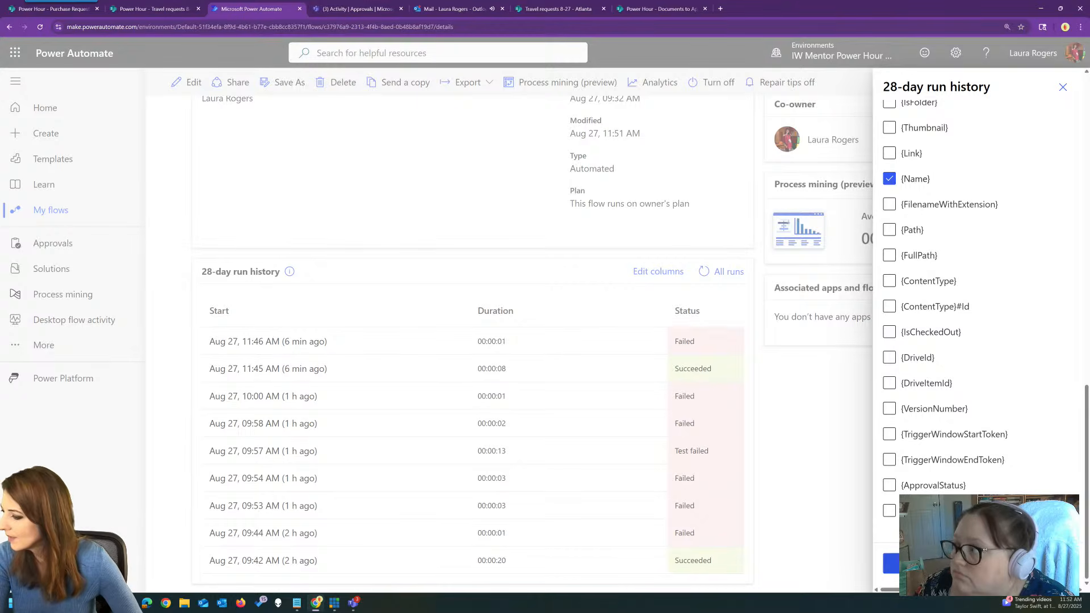
left_click(908, 564)
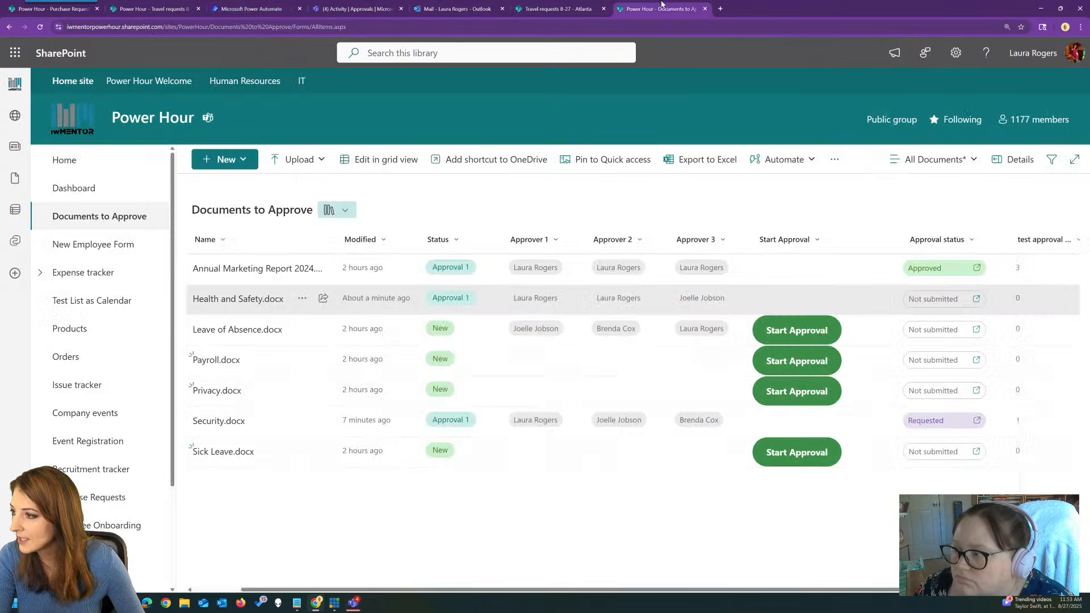
left_click(658, 8)
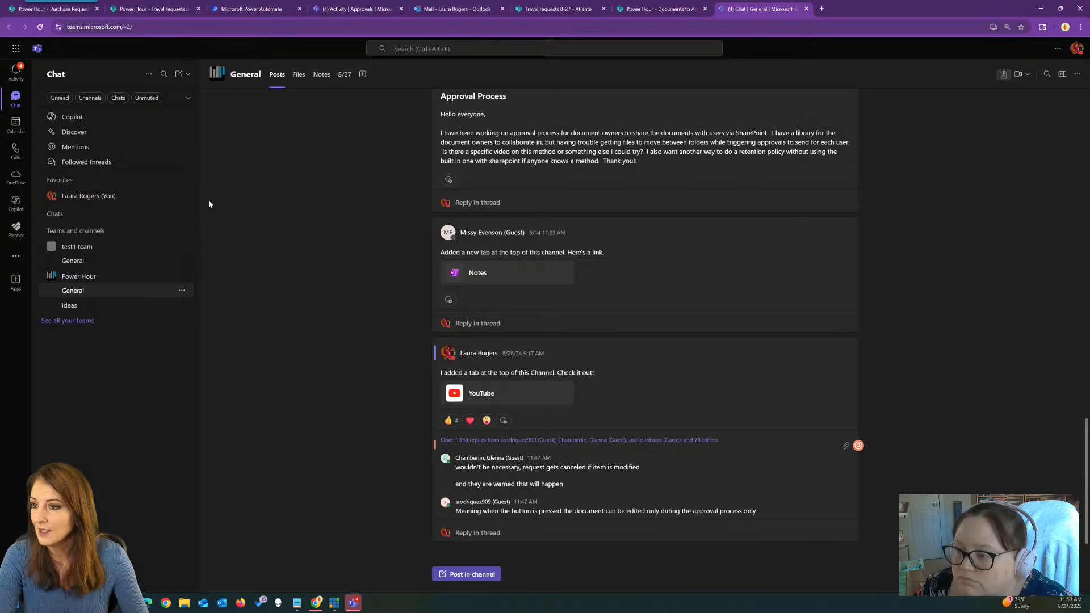
Bring the Teams window back and maximize it, then open the newest 'Approval for you' email in Outlook.
left_click_drag(843, 7, 0, 85)
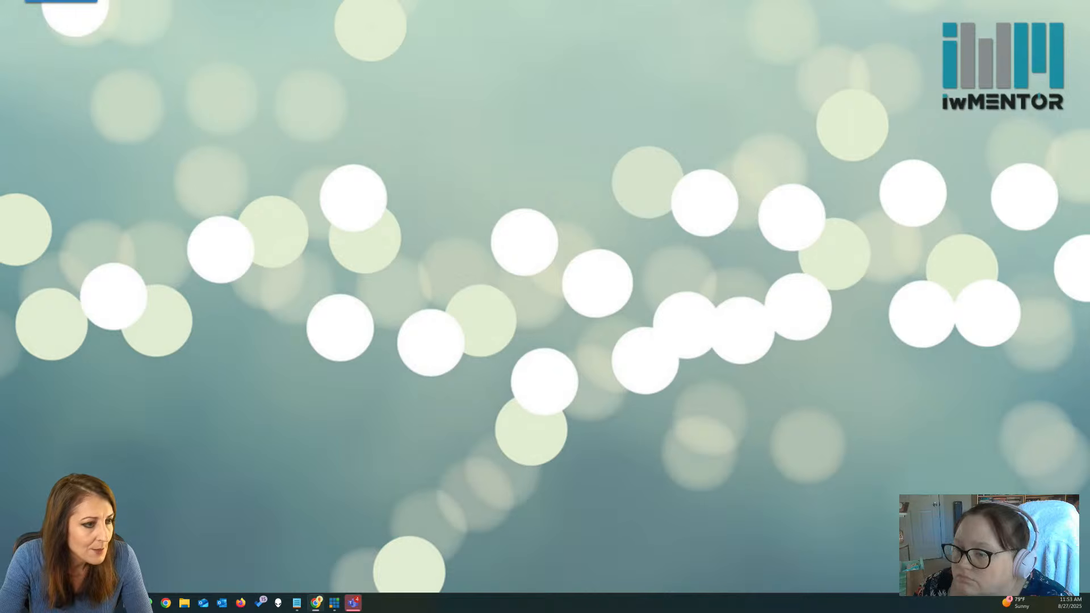
left_click_drag(0, 48, 910, 19)
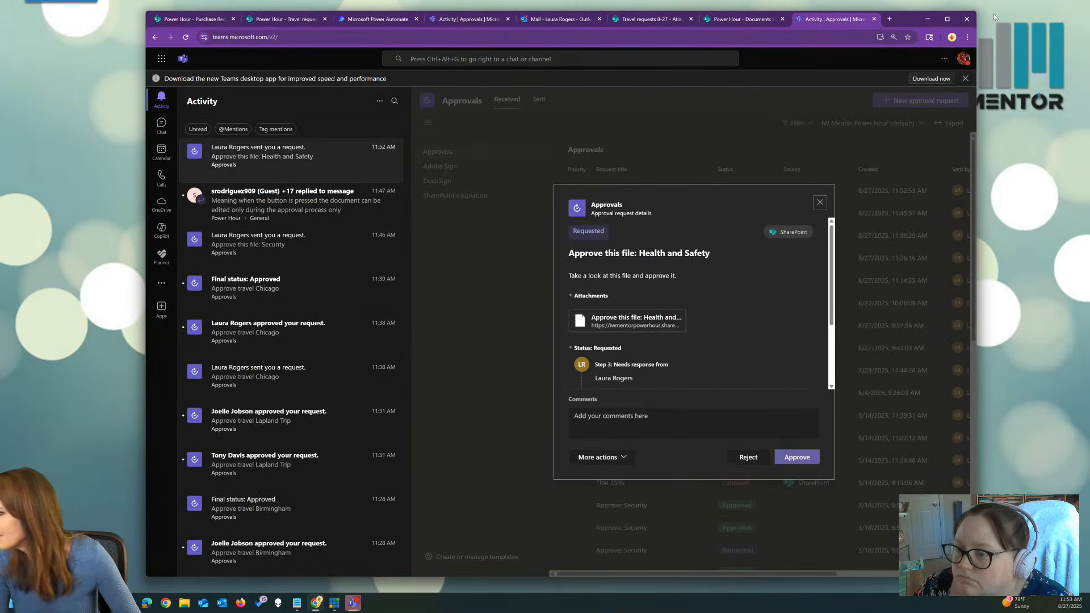
left_click(946, 18)
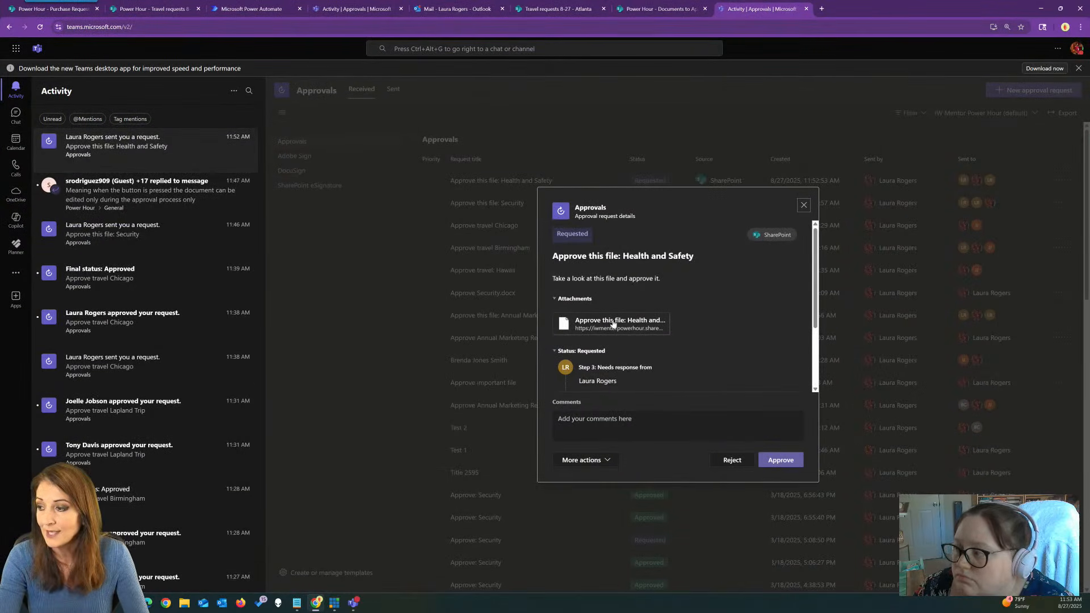
left_click(432, 8)
left_click(182, 145)
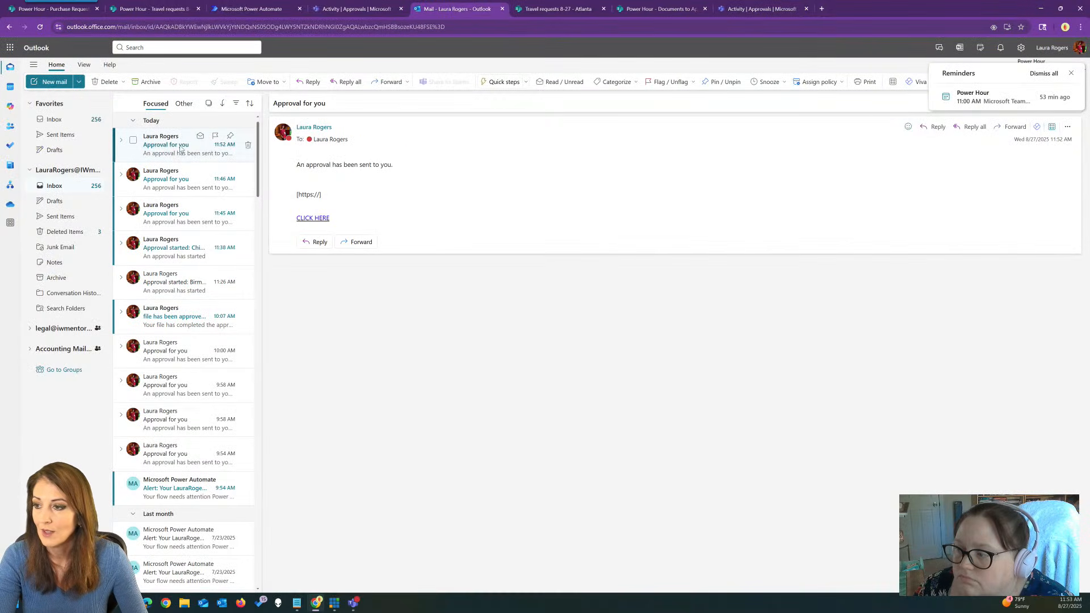
Follow the CLICK HERE link in the Approval for you email to open the library filtered to Health and Safety.docx.
left_click(317, 219)
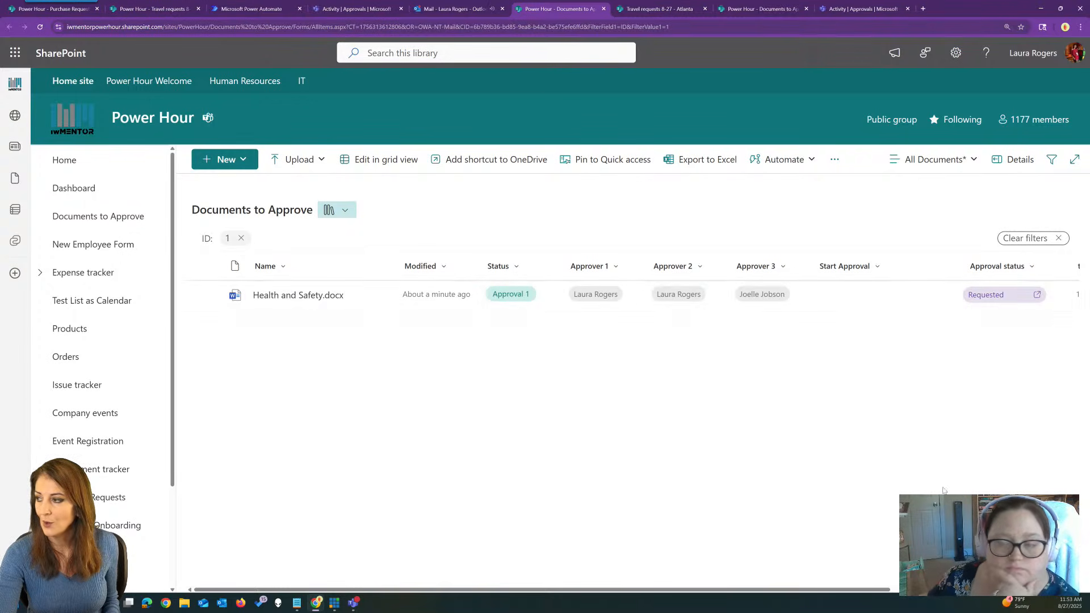
Open the Requested approval details for Health and Safety.docx and choose Approve.
mouse_move(875, 590)
left_mouse_down()
mouse_move(993, 590)
mouse_move(828, 591)
left_mouse_up()
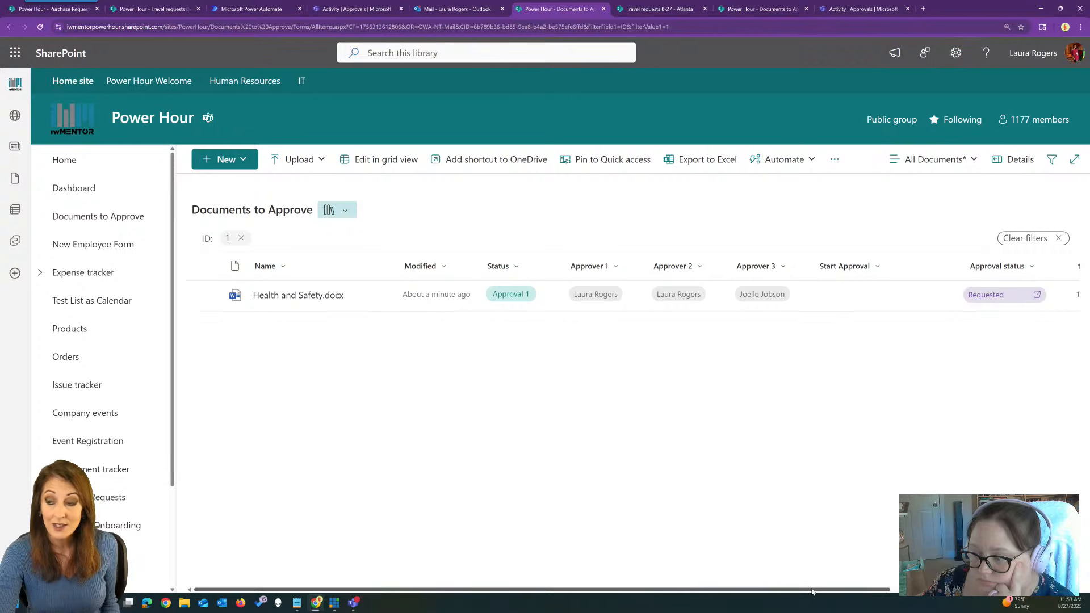
left_click_drag(855, 590, 1008, 590)
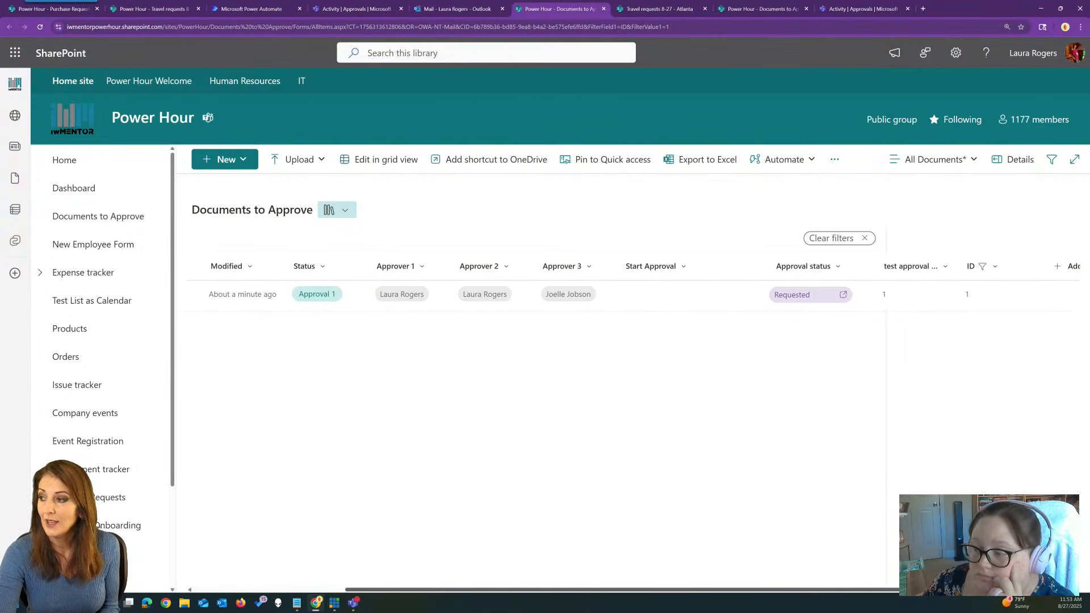
left_click(817, 301)
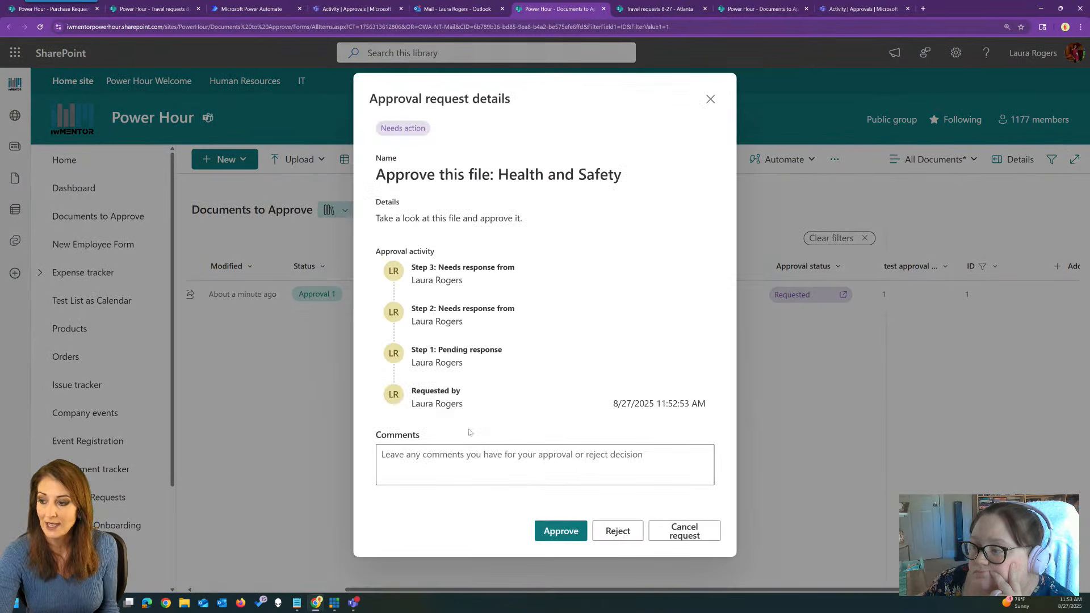
left_click(571, 533)
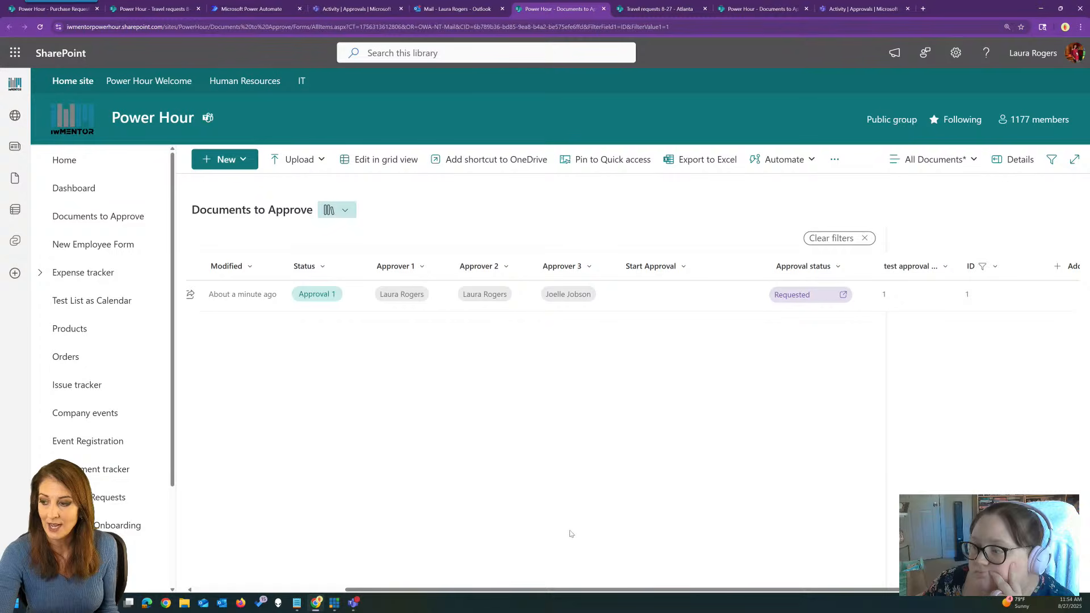